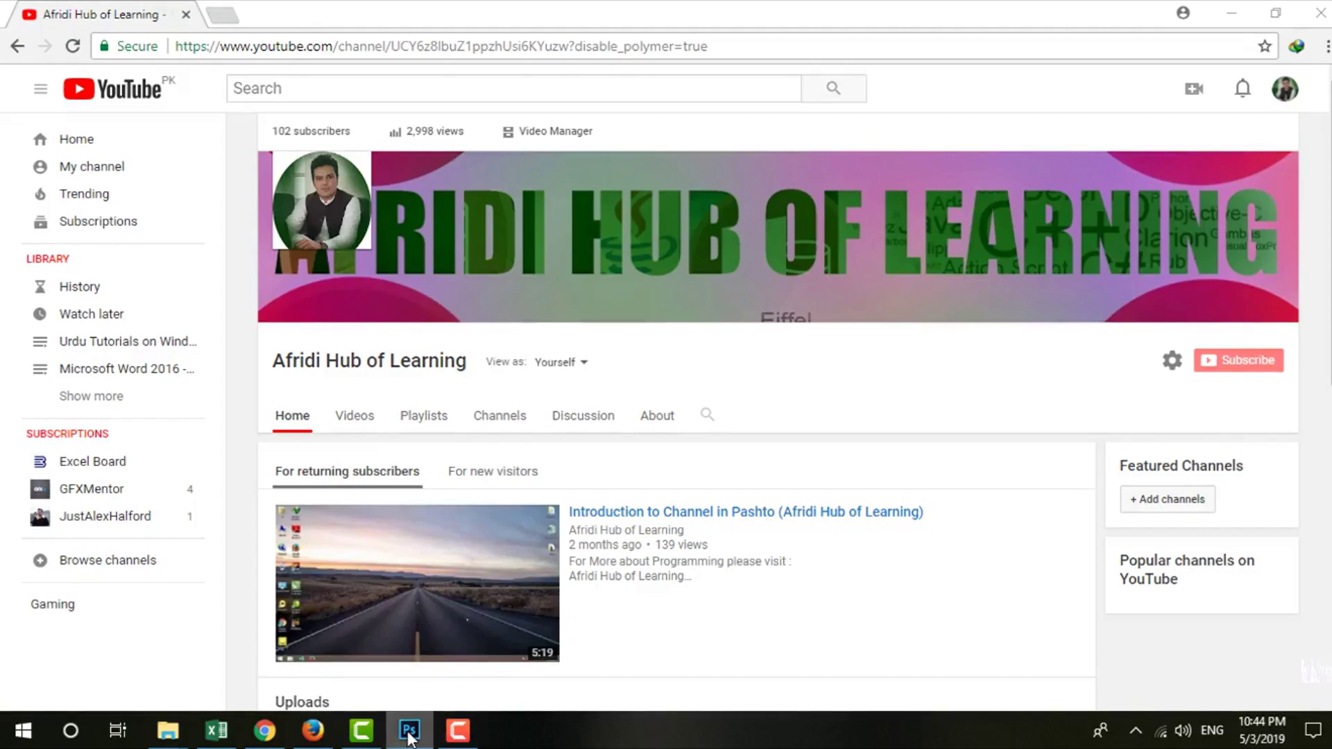
# Switch briefly to the Photoshop window, then return to the YouTube channel page
pyautogui.click(410, 735)
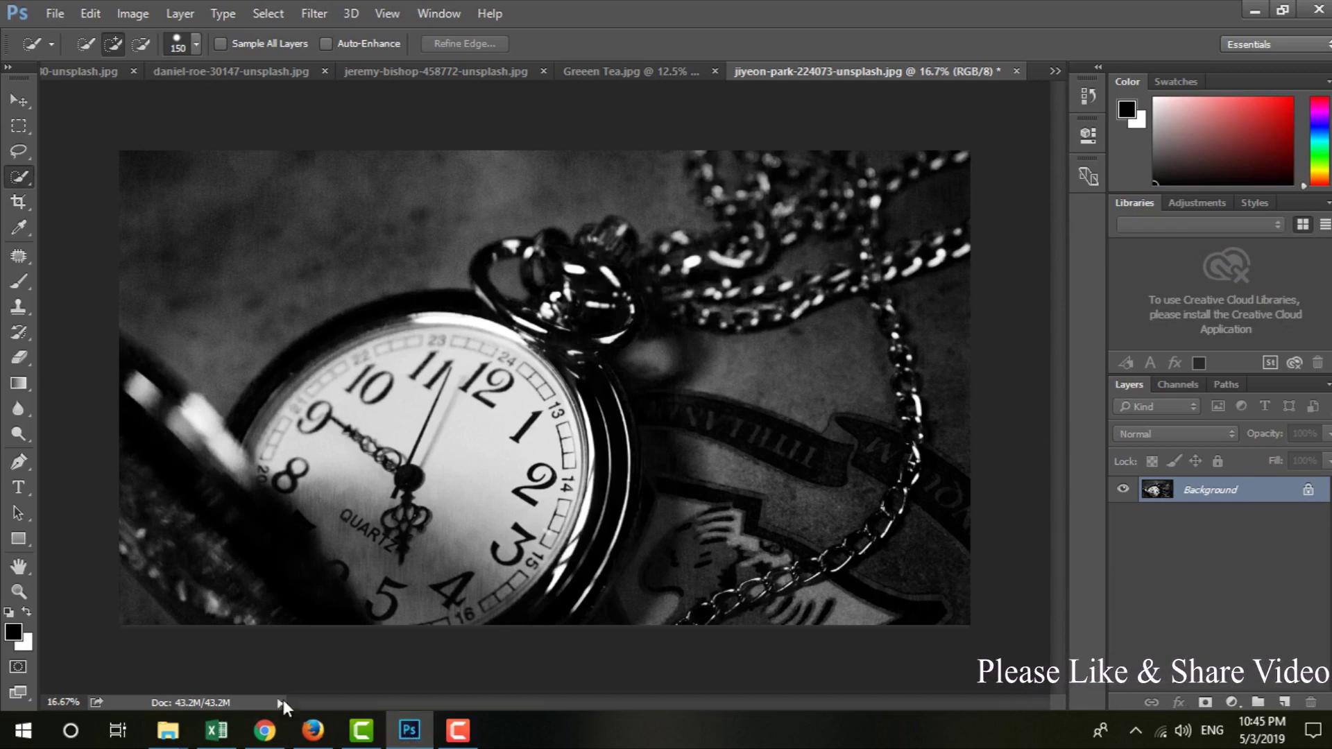
pyautogui.click(264, 729)
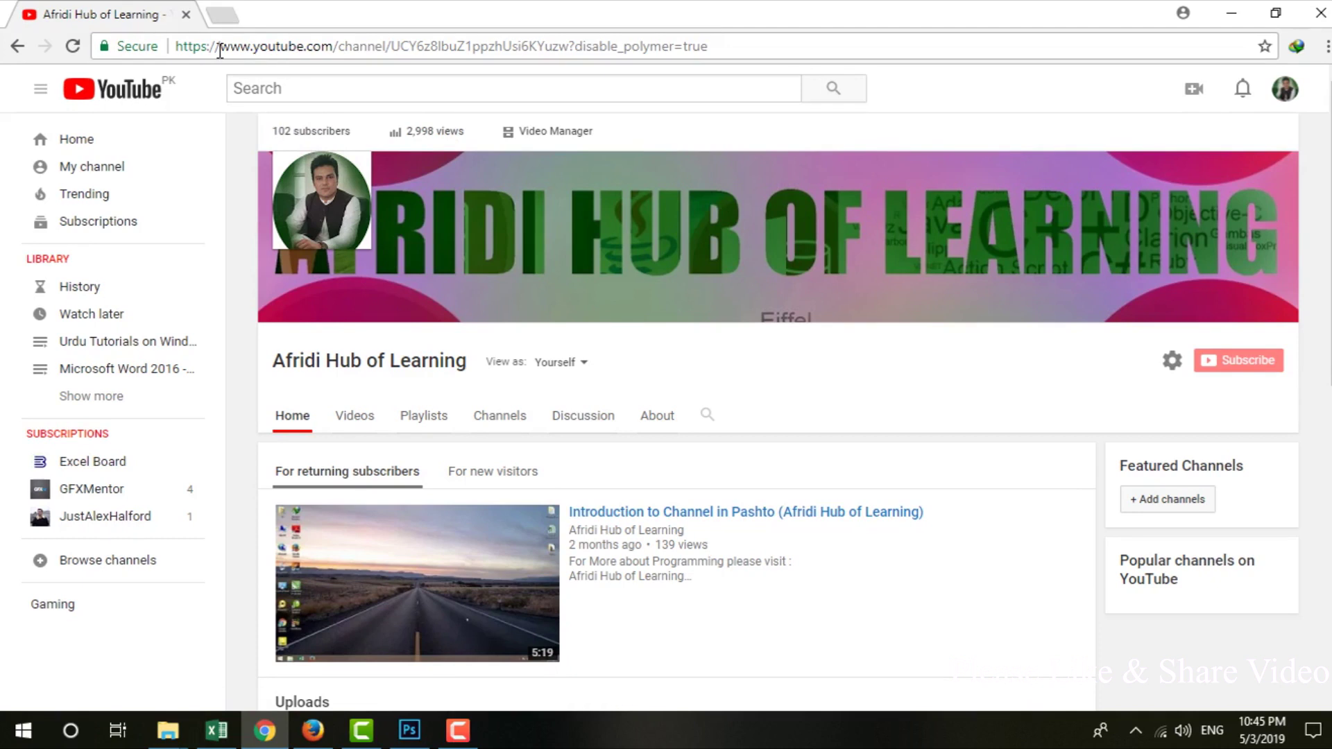
# Load youtube.com/AfridiHubofLearning in a new tab, pause its intro video, and minimise the browser
pyautogui.moveTo(220, 46); pyautogui.dragTo(330, 34)
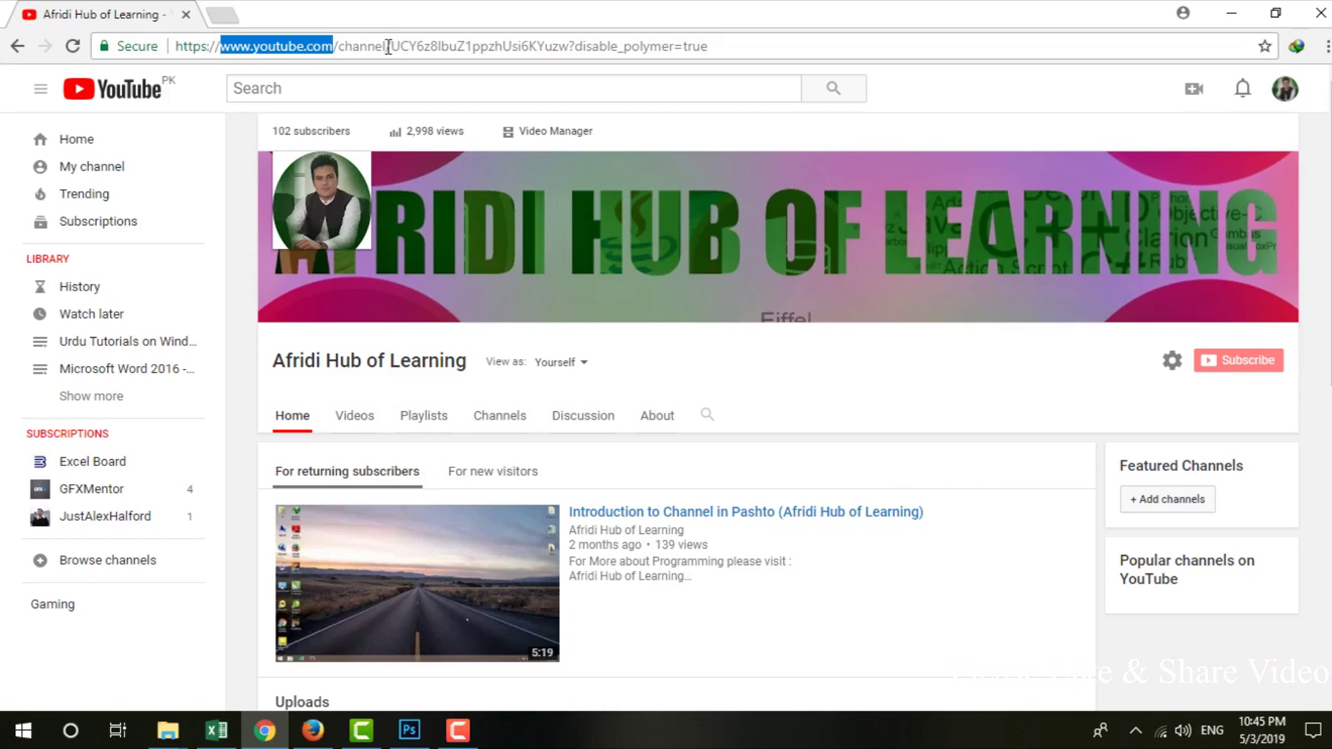
pyautogui.moveTo(391, 46); pyautogui.dragTo(710, 45)
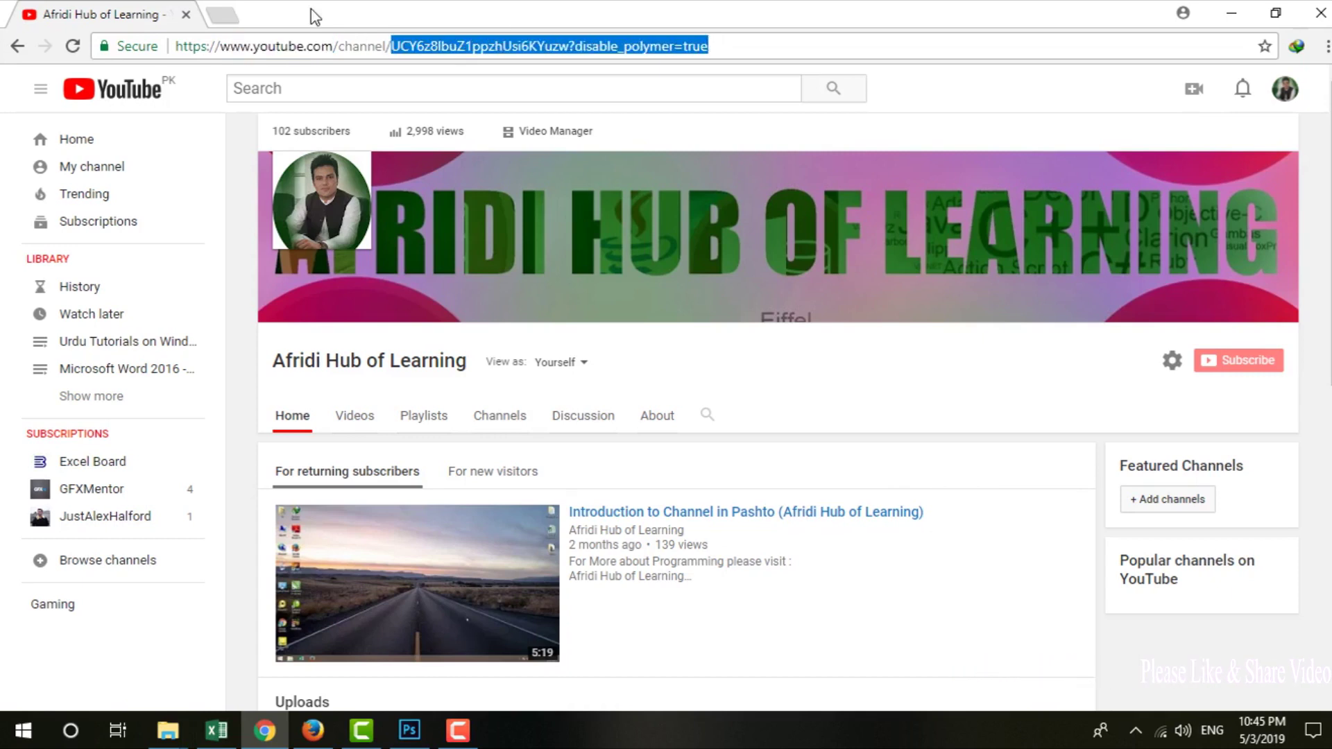
pyautogui.click(229, 14)
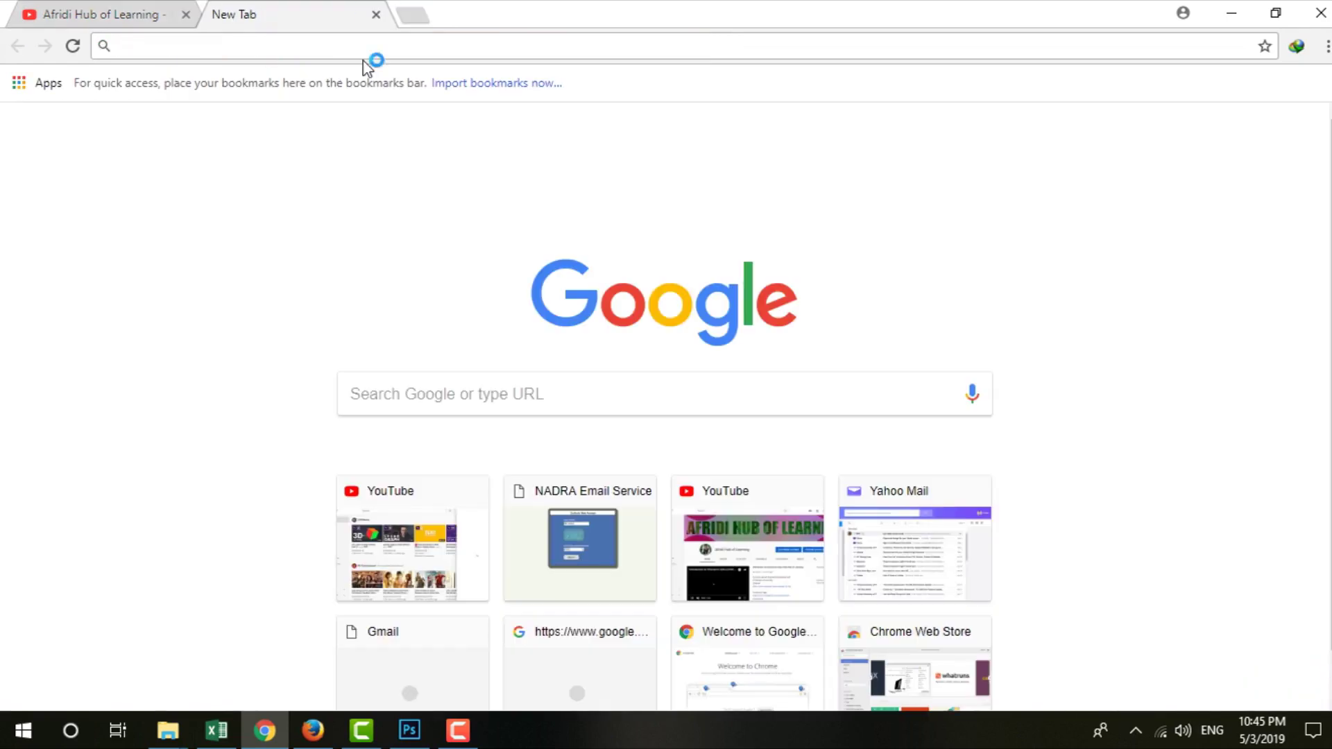
pyautogui.write('youtube.com')
pyautogui.press('Right')
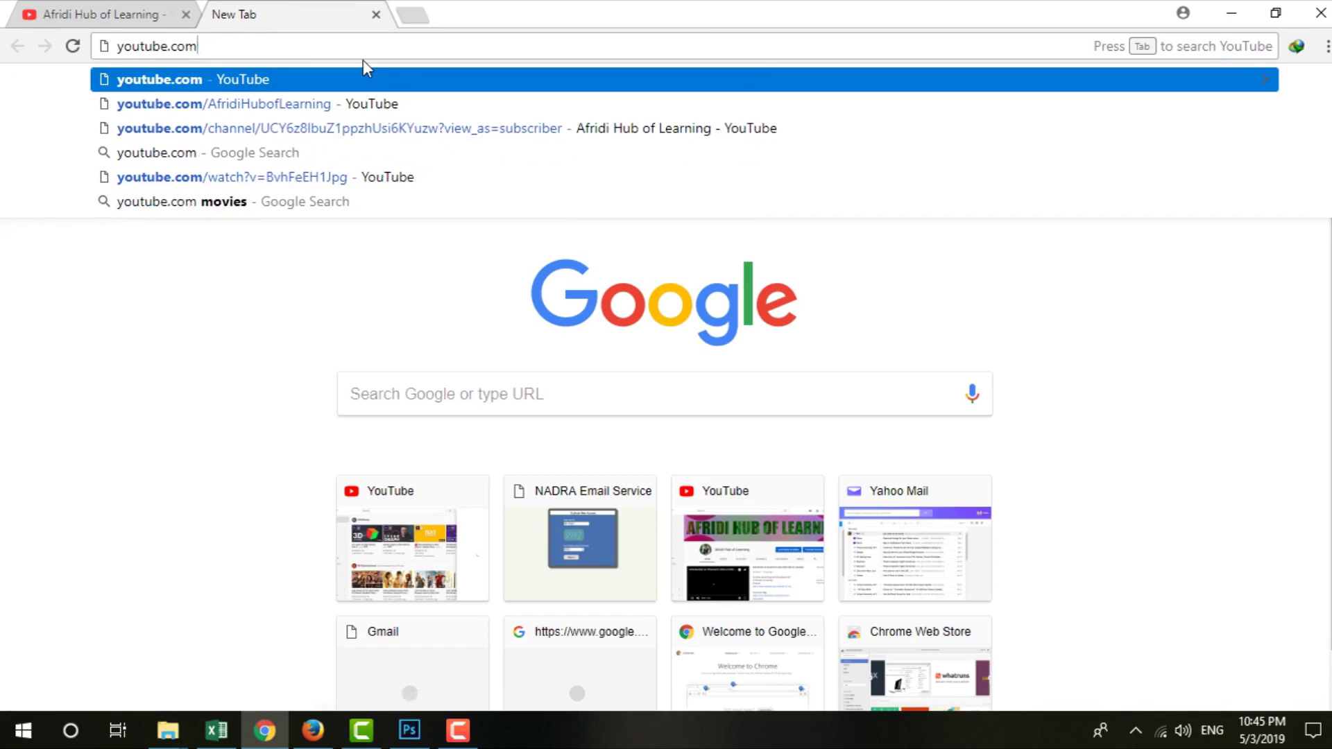
pyautogui.write('/AfridiHubofLEarning')
pyautogui.press('Down')
pyautogui.press('Return')
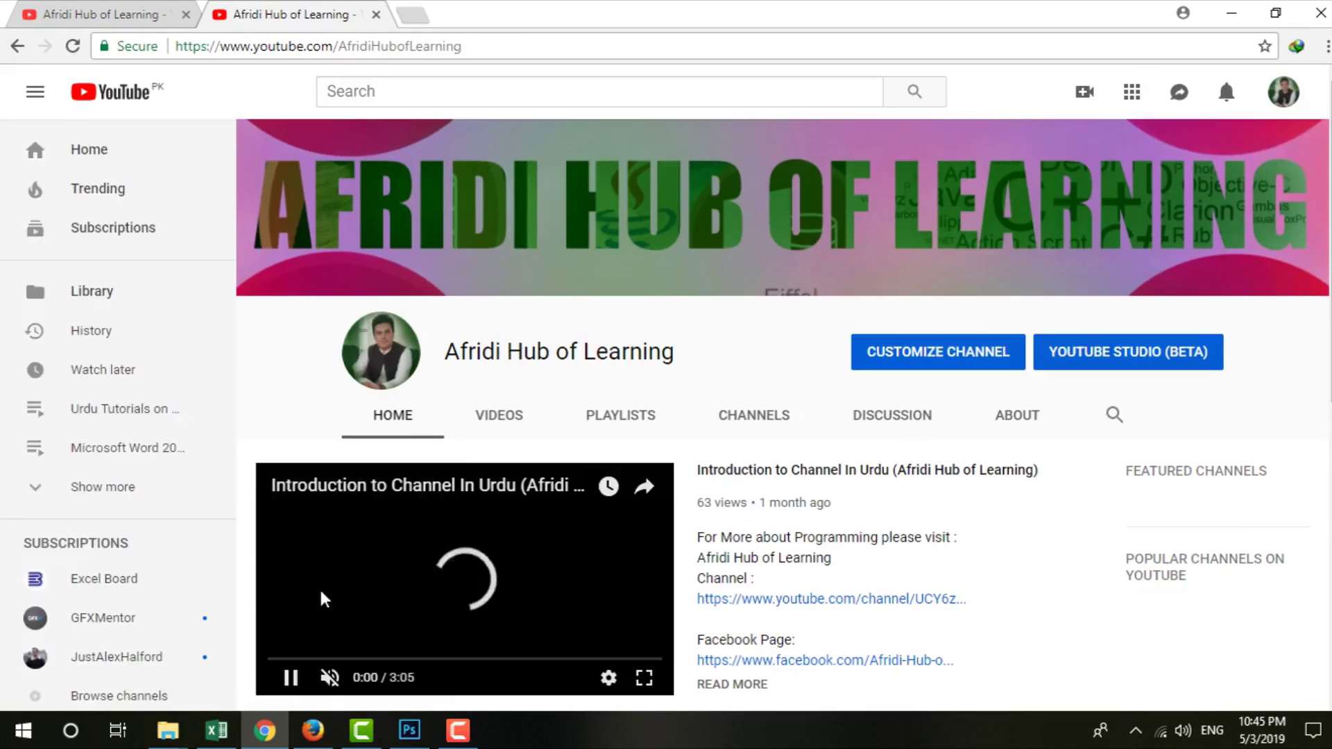
pyautogui.click(294, 680)
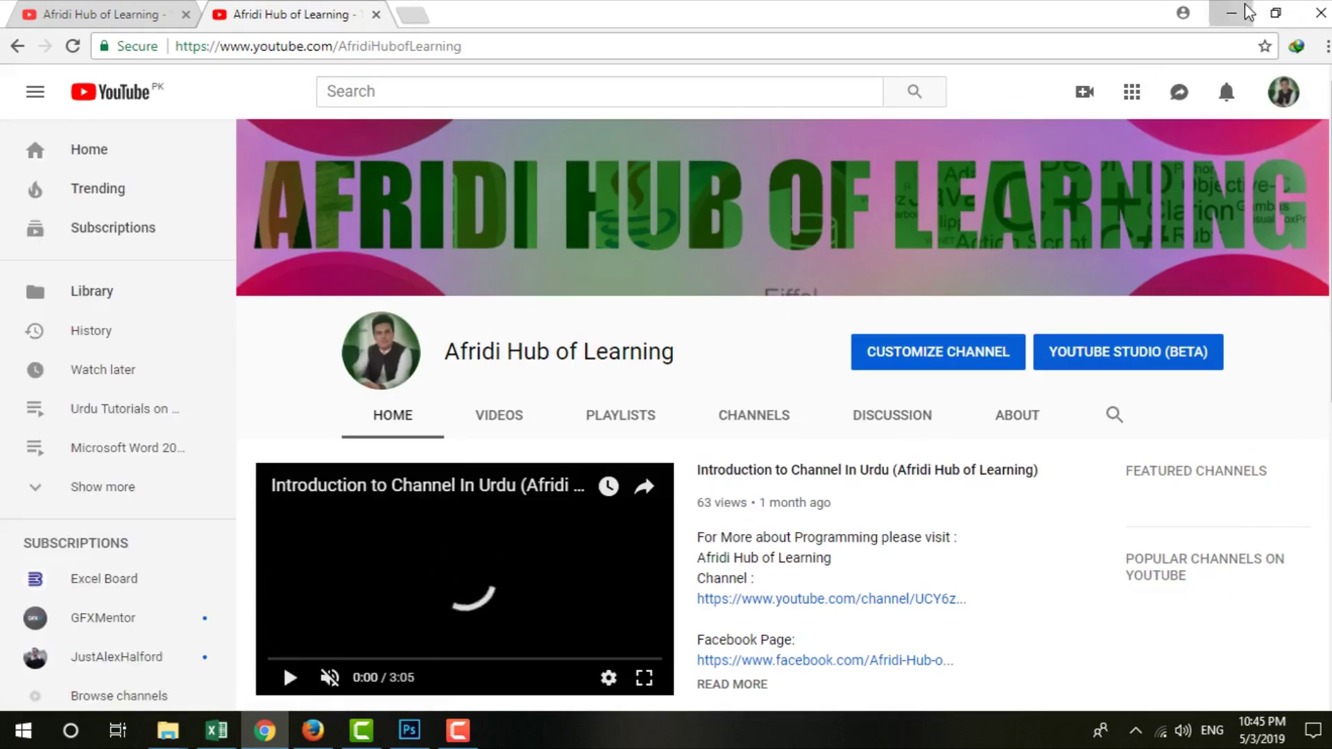
pyautogui.click(1231, 12)
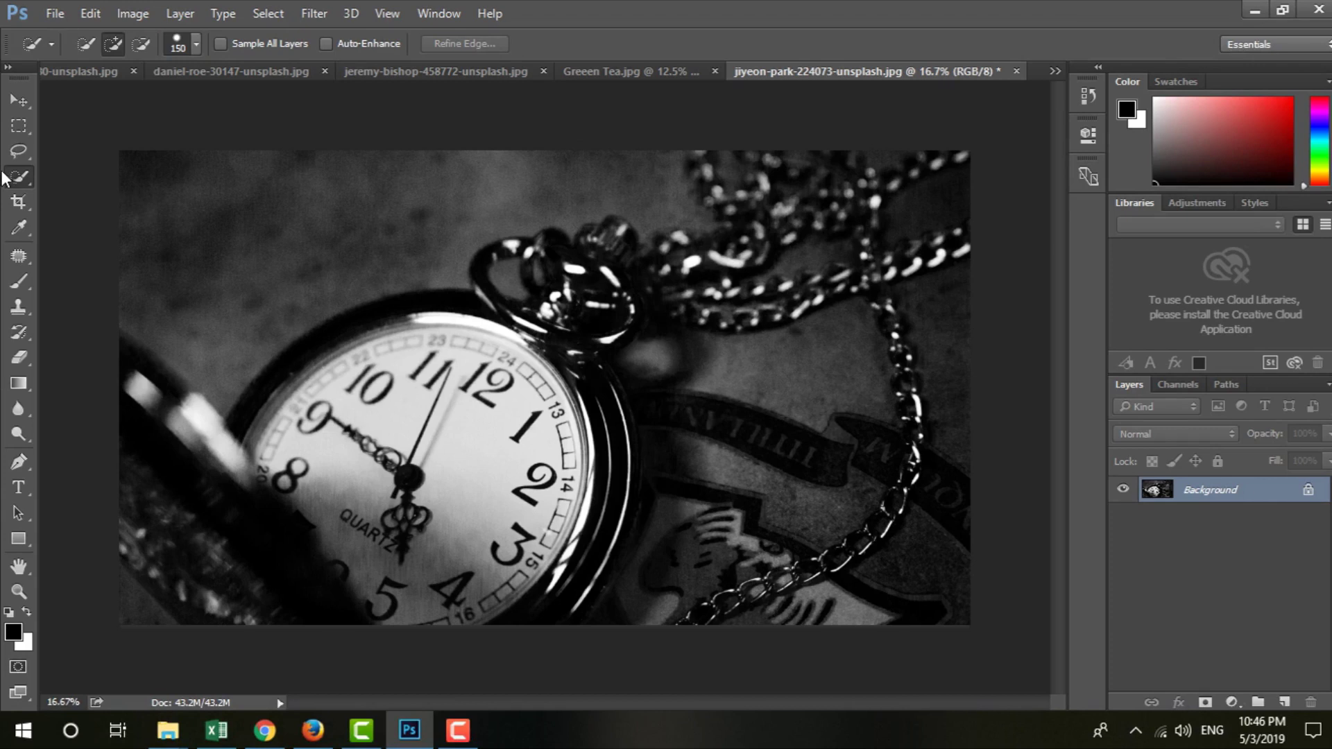
pyautogui.rightClick(25, 183)
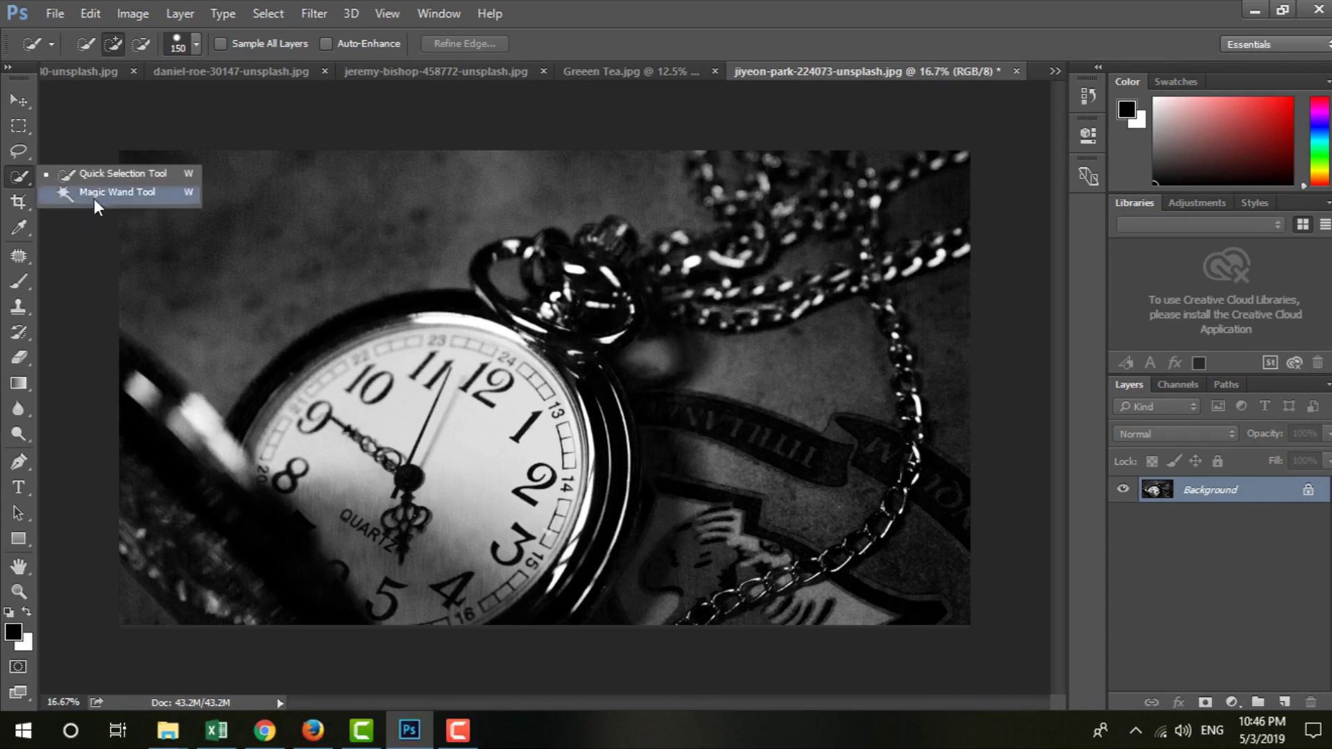
pyautogui.click(18, 158)
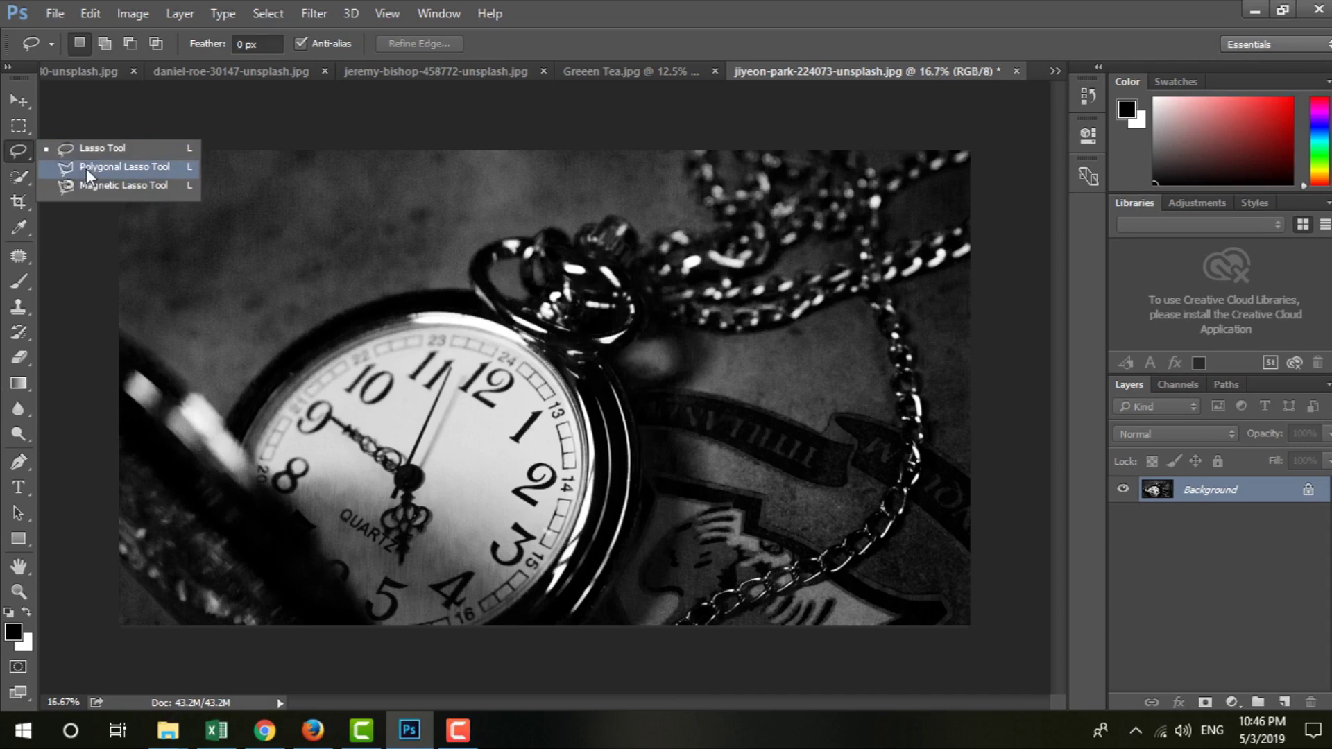
pyautogui.click(18, 179)
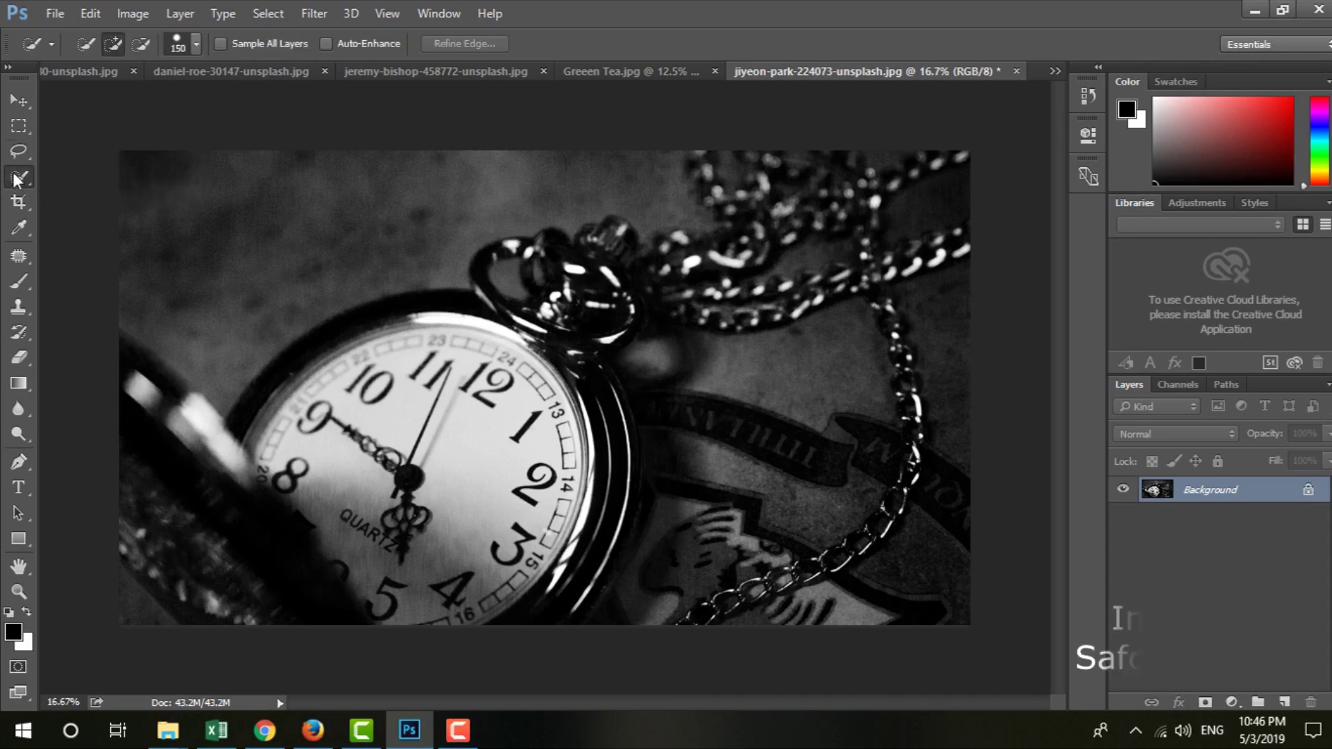
pyautogui.rightClick(18, 179)
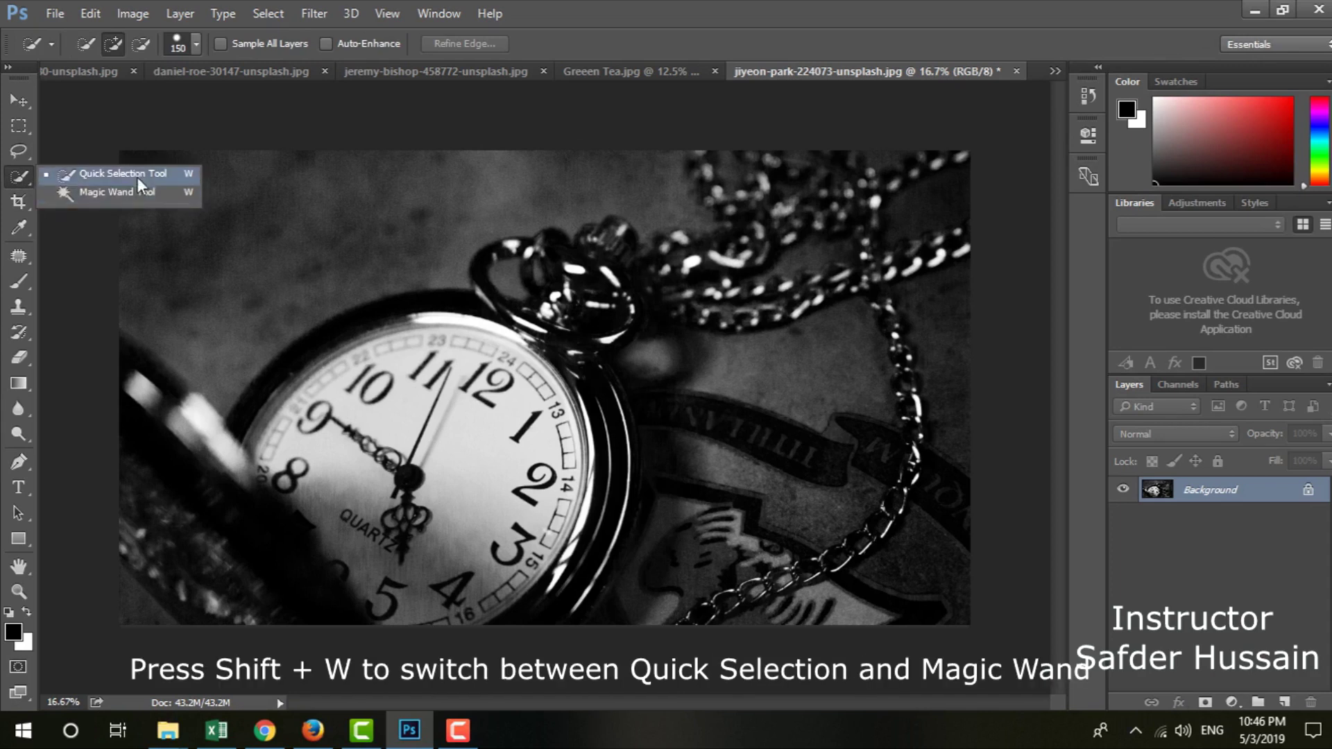
pyautogui.click(11, 106)
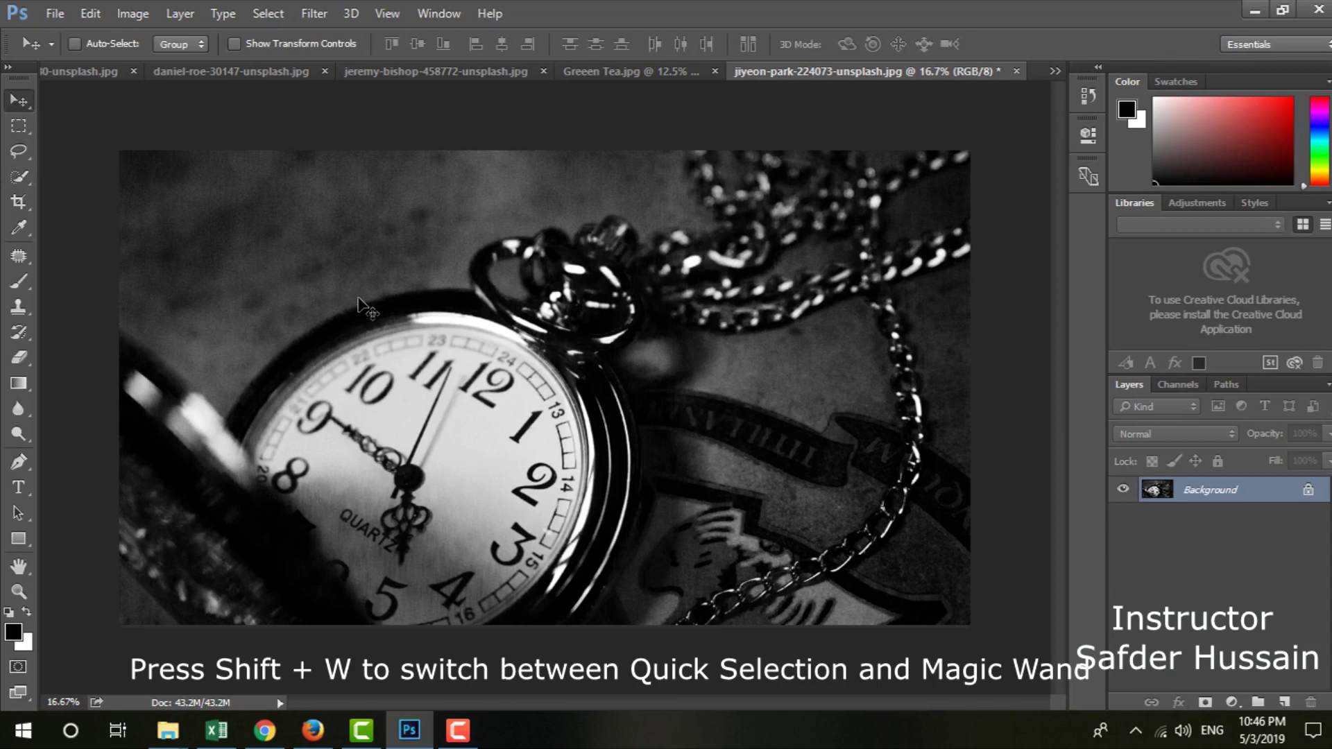
pyautogui.press('w')
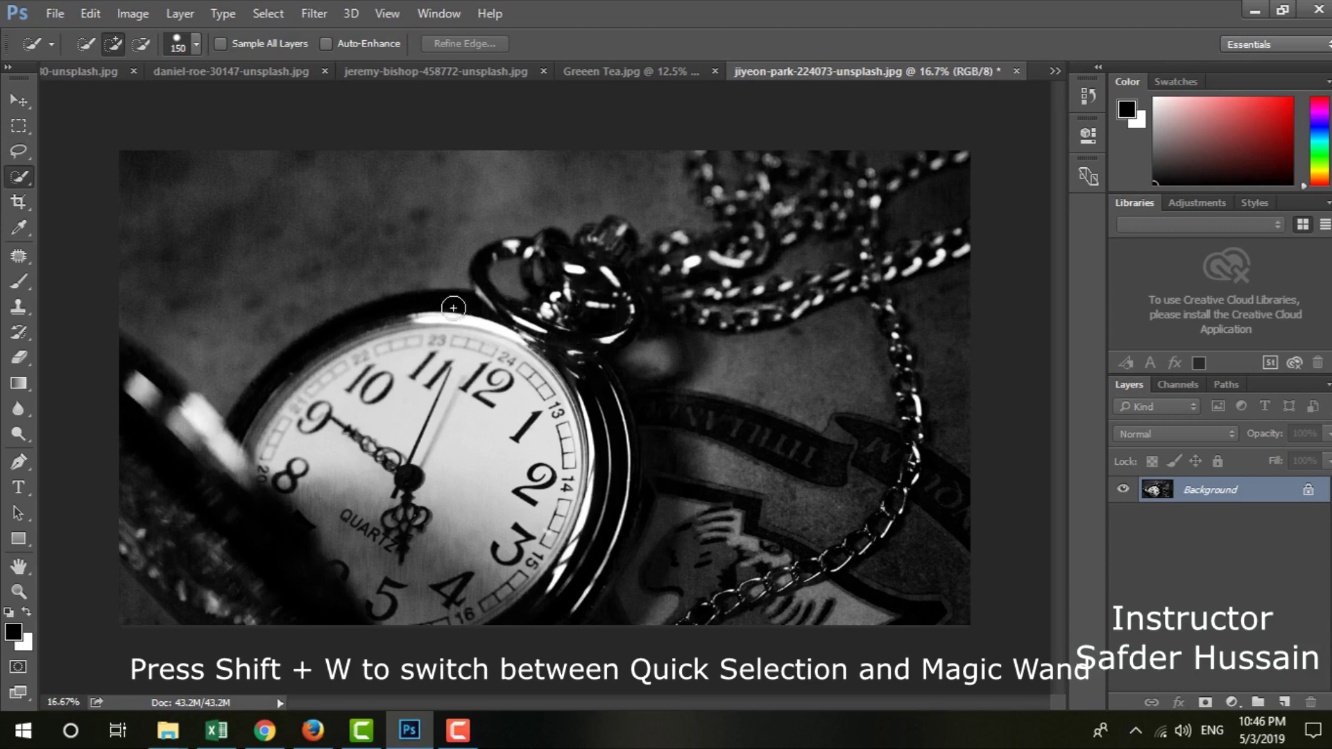
pyautogui.hotkey('shift', 'w')
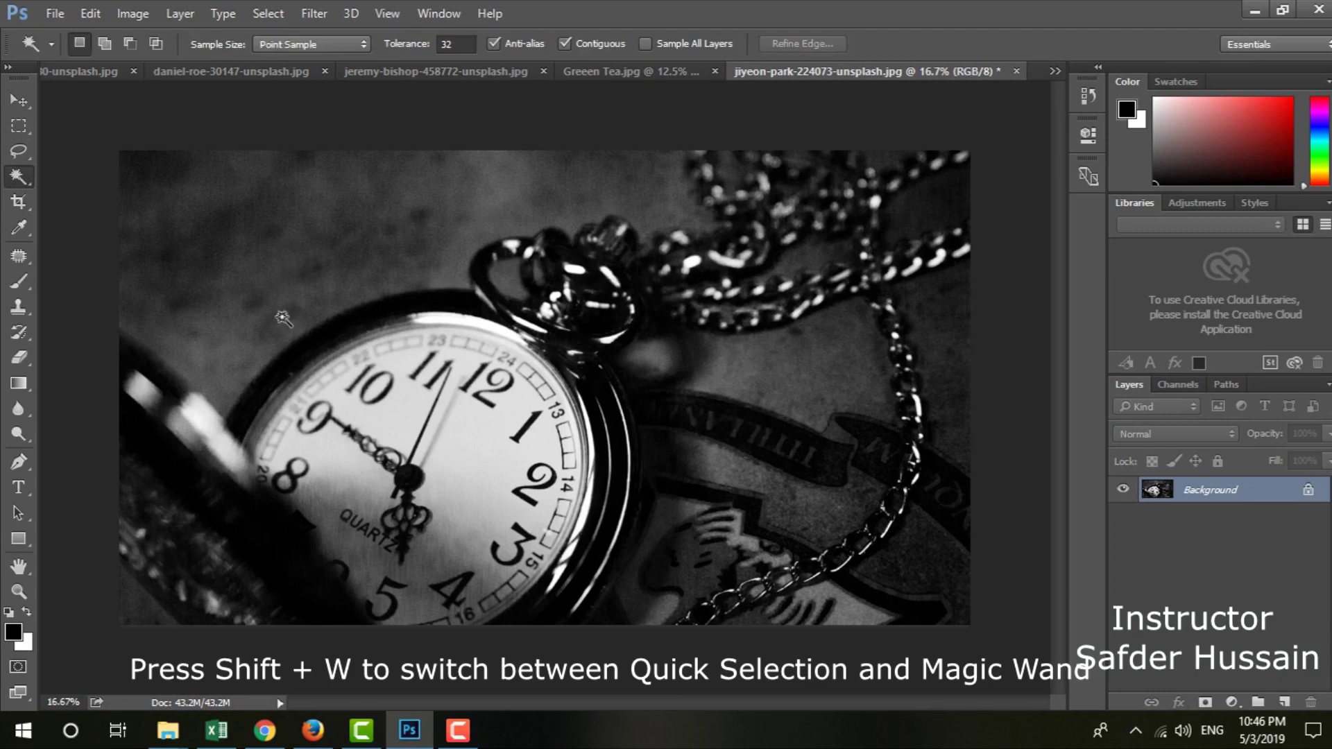
pyautogui.hotkey('shift', 'w')
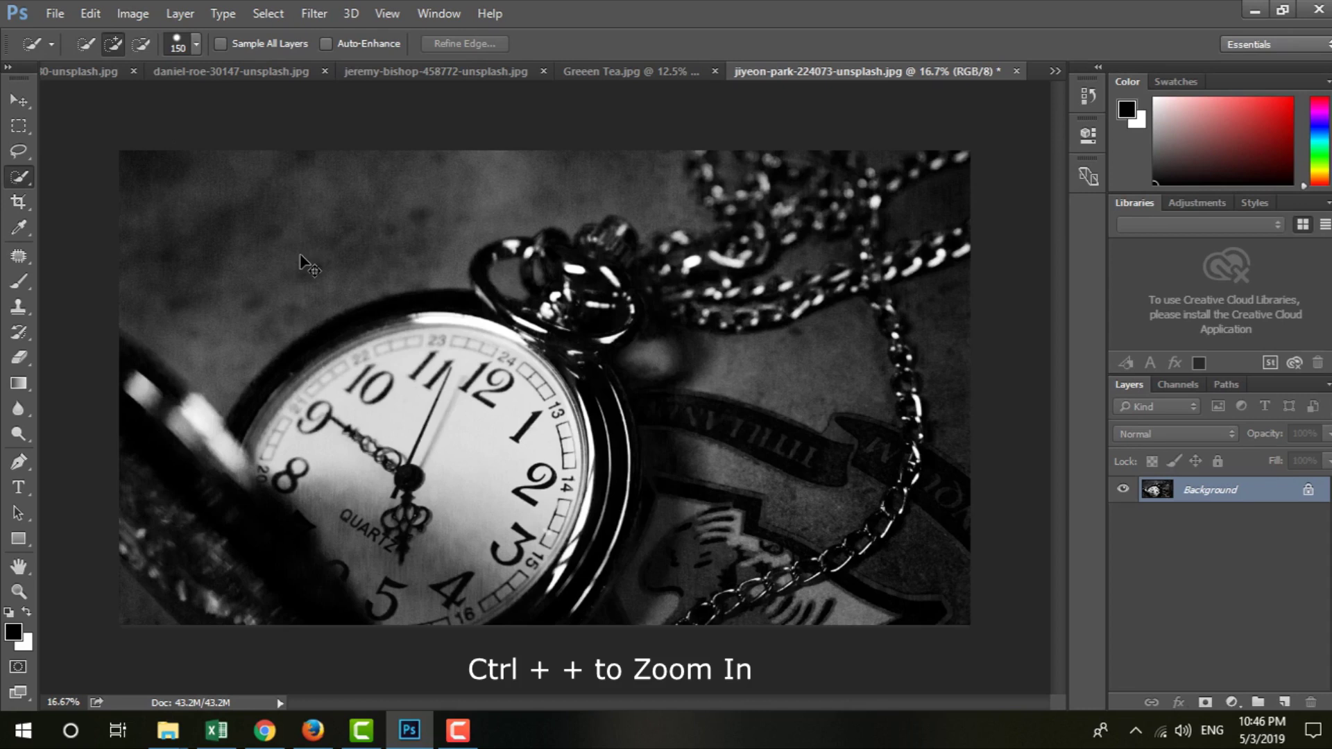
pyautogui.hotkey('ctrl', '+')
pyautogui.hotkey('ctrl', '+')
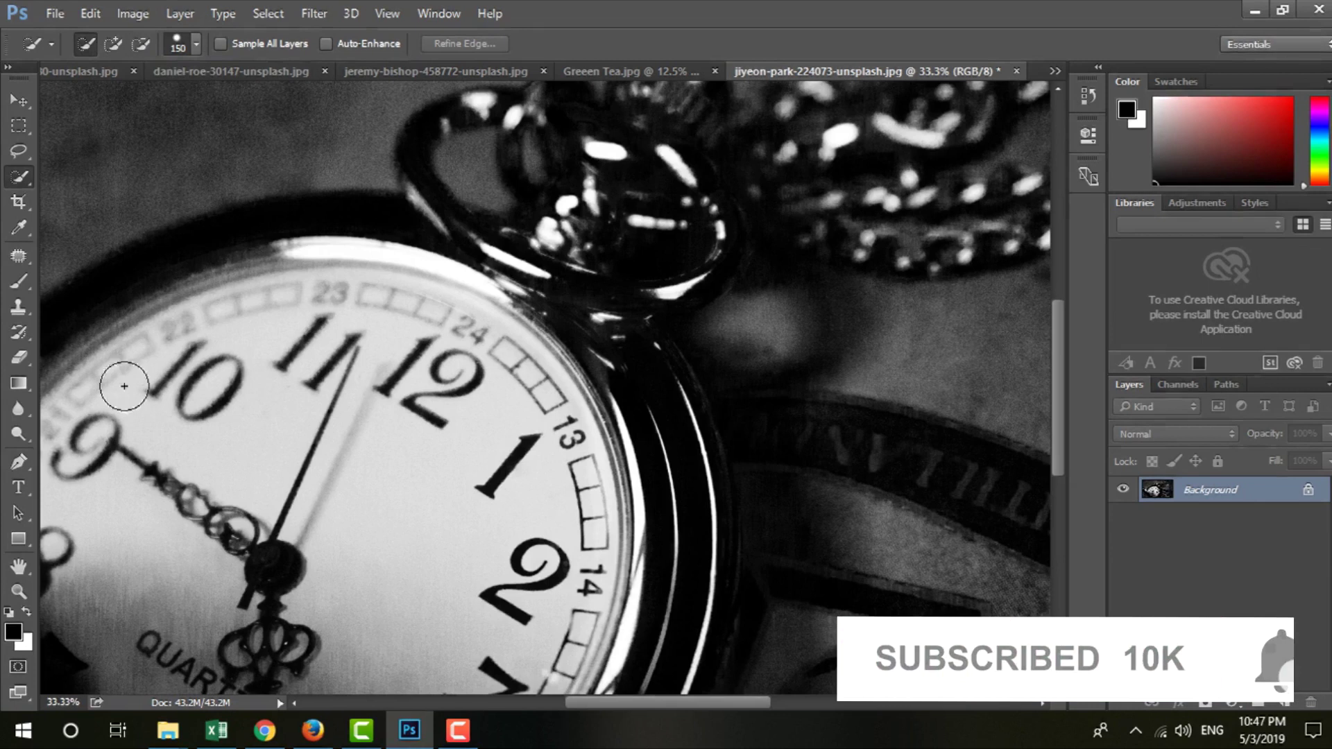
pyautogui.click(167, 172)
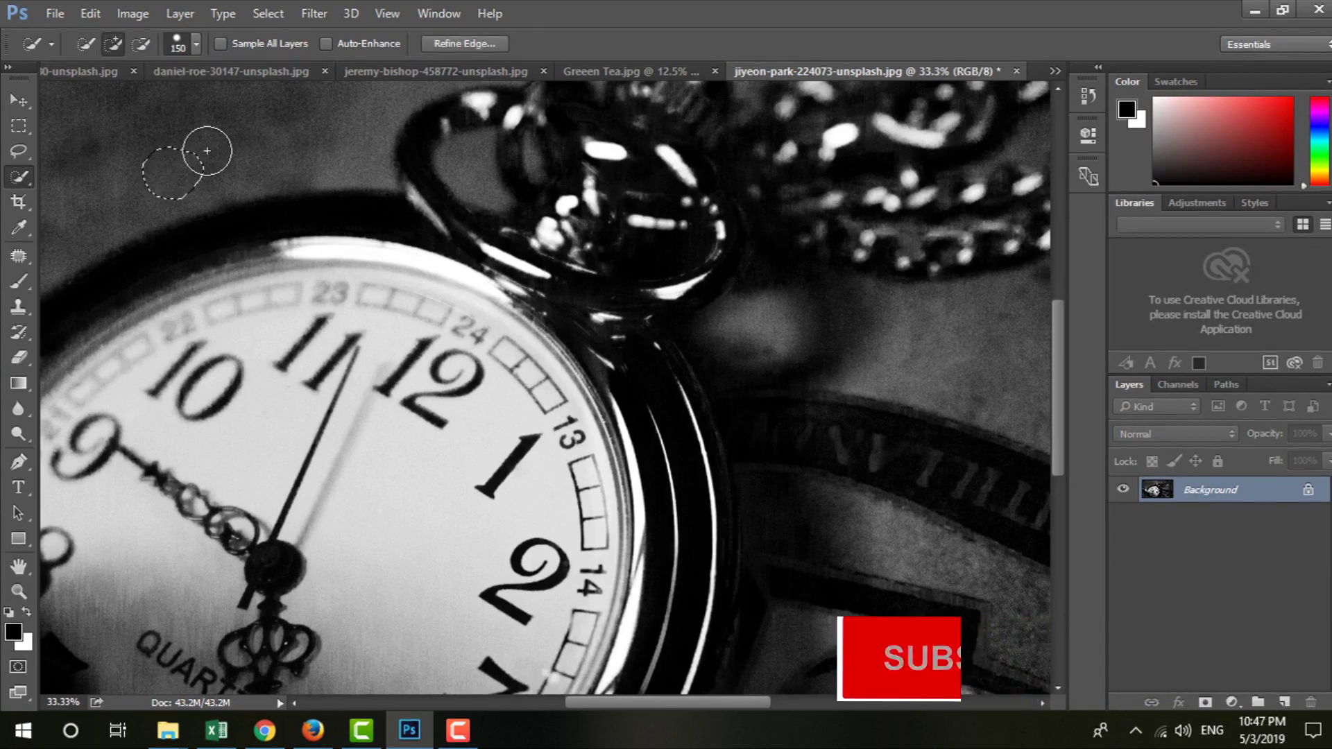
pyautogui.click(86, 44)
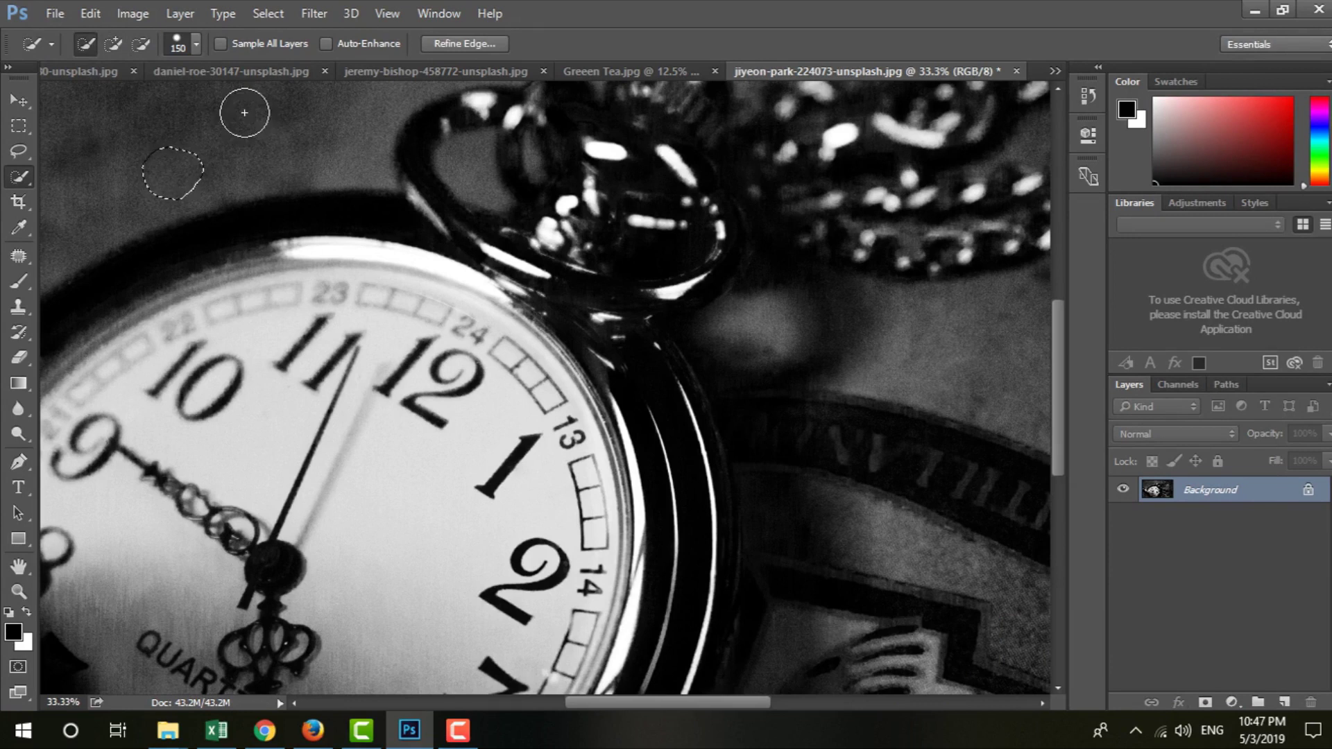
pyautogui.moveTo(186, 175); pyautogui.dragTo(281, 146)
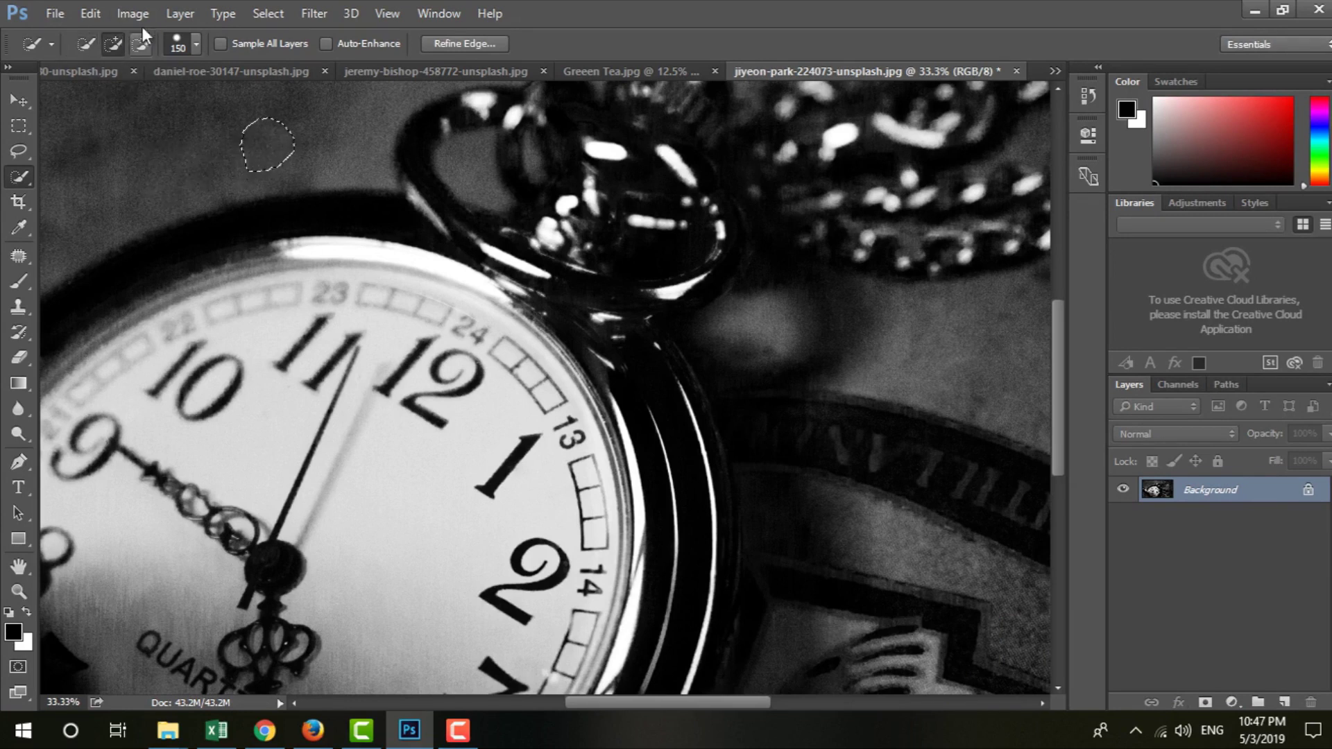
pyautogui.moveTo(267, 138)
pyautogui.mouseDown()
pyautogui.moveTo(238, 133)
pyautogui.moveTo(204, 167)
pyautogui.moveTo(188, 214)
pyautogui.moveTo(310, 143)
pyautogui.moveTo(395, 220)
pyautogui.moveTo(370, 168)
pyautogui.mouseUp()
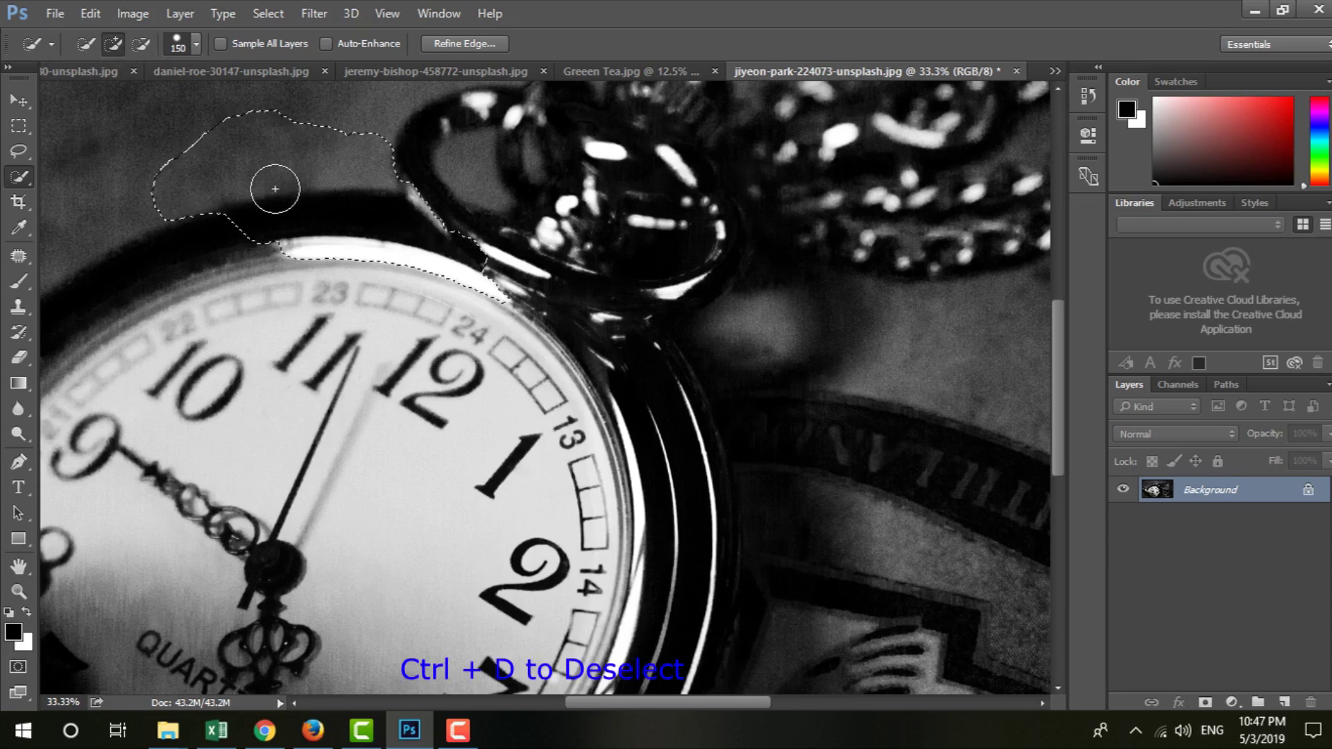
pyautogui.hotkey('ctrl', 'd')
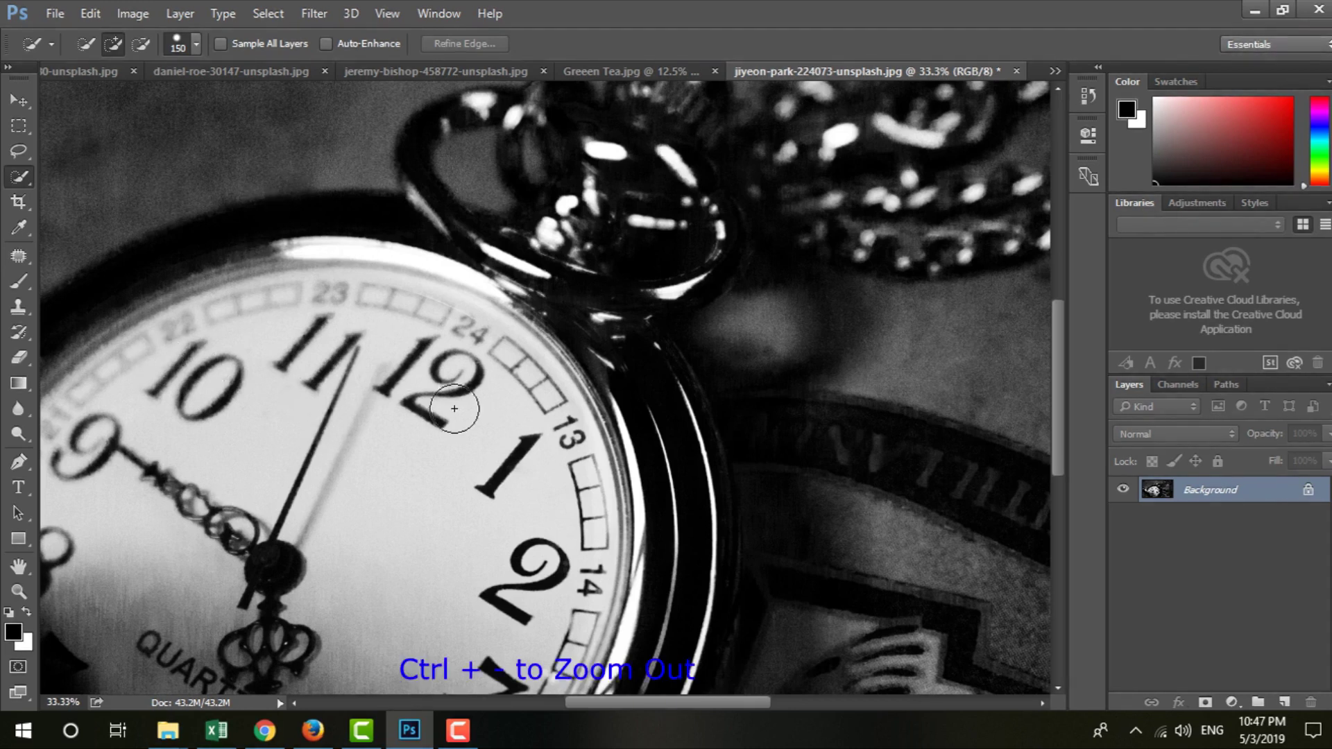
pyautogui.hotkey('ctrl', '-')
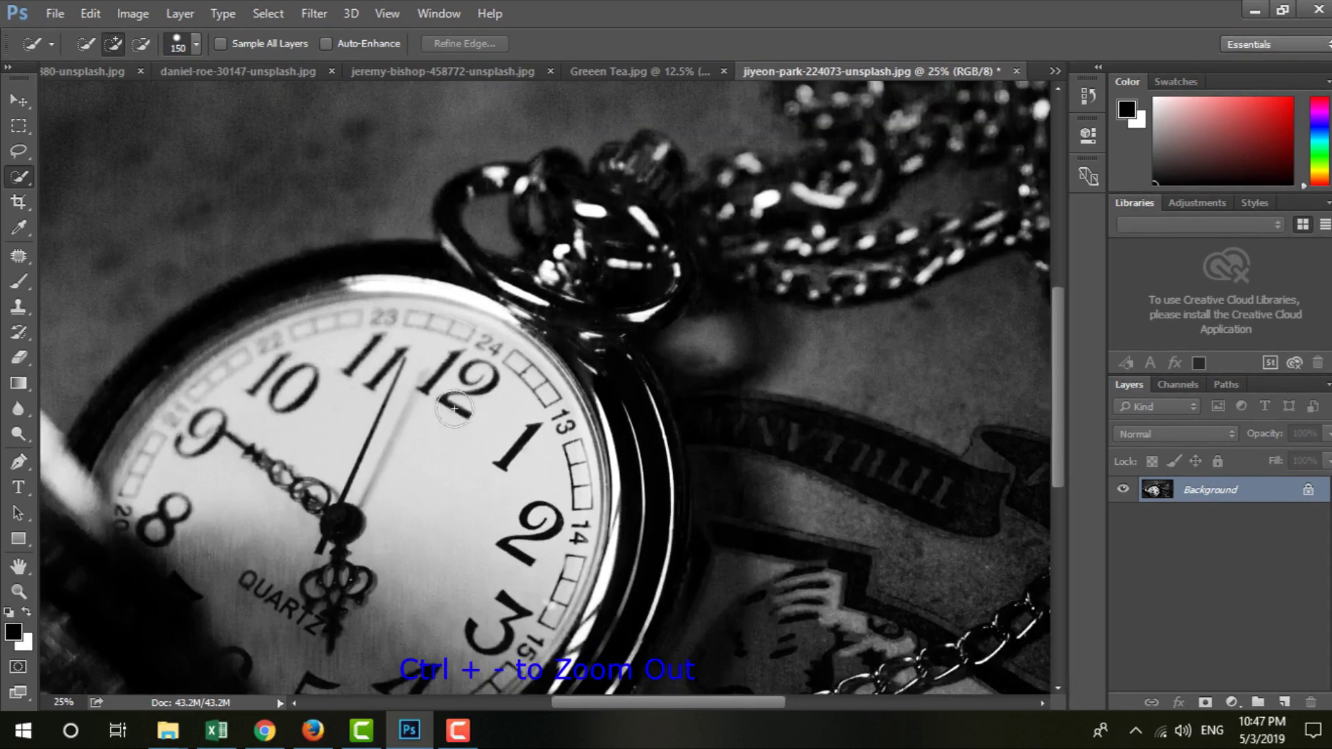
pyautogui.hotkey('ctrl', '-')
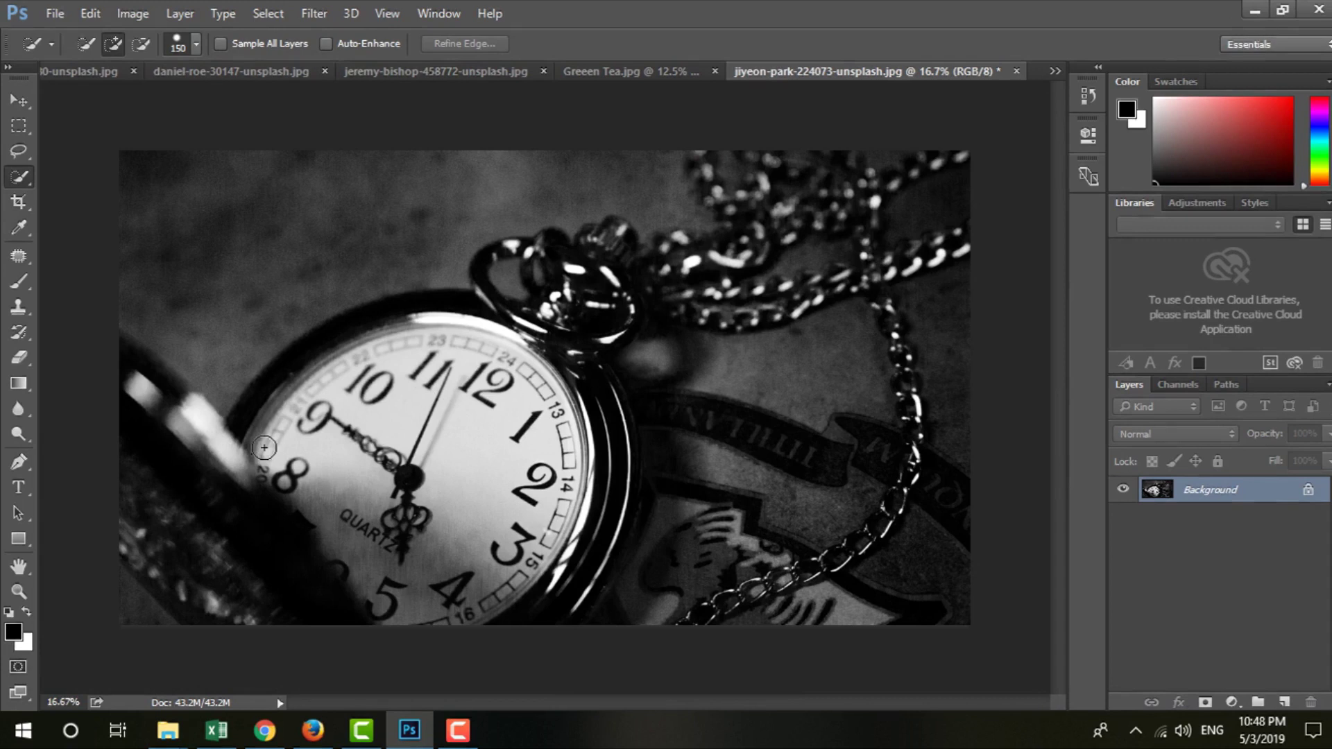
# Brush a quick selection along the dial's upper-left, right and lower-left rim, zoomed to 33.3%
pyautogui.moveTo(262, 449); pyautogui.dragTo(548, 400)
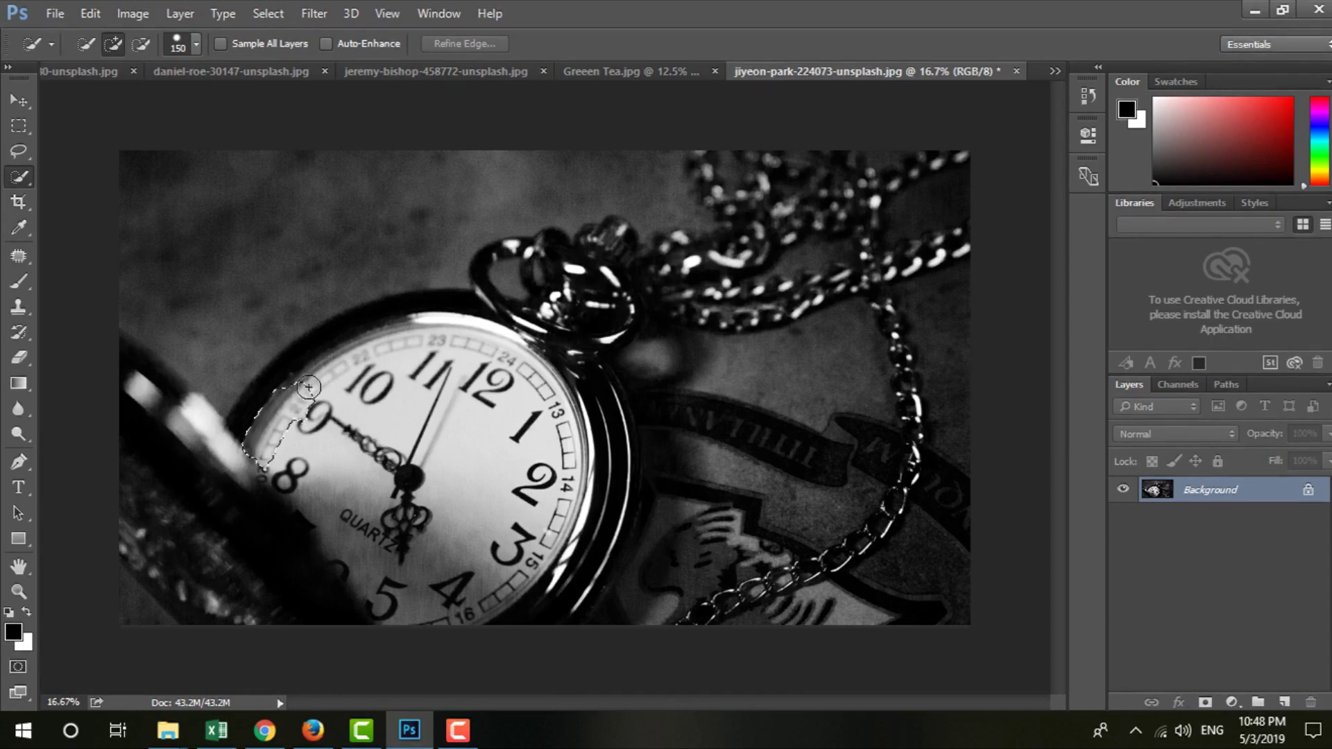
pyautogui.moveTo(566, 479)
pyautogui.mouseDown()
pyautogui.moveTo(512, 560)
pyautogui.moveTo(354, 441)
pyautogui.mouseUp()
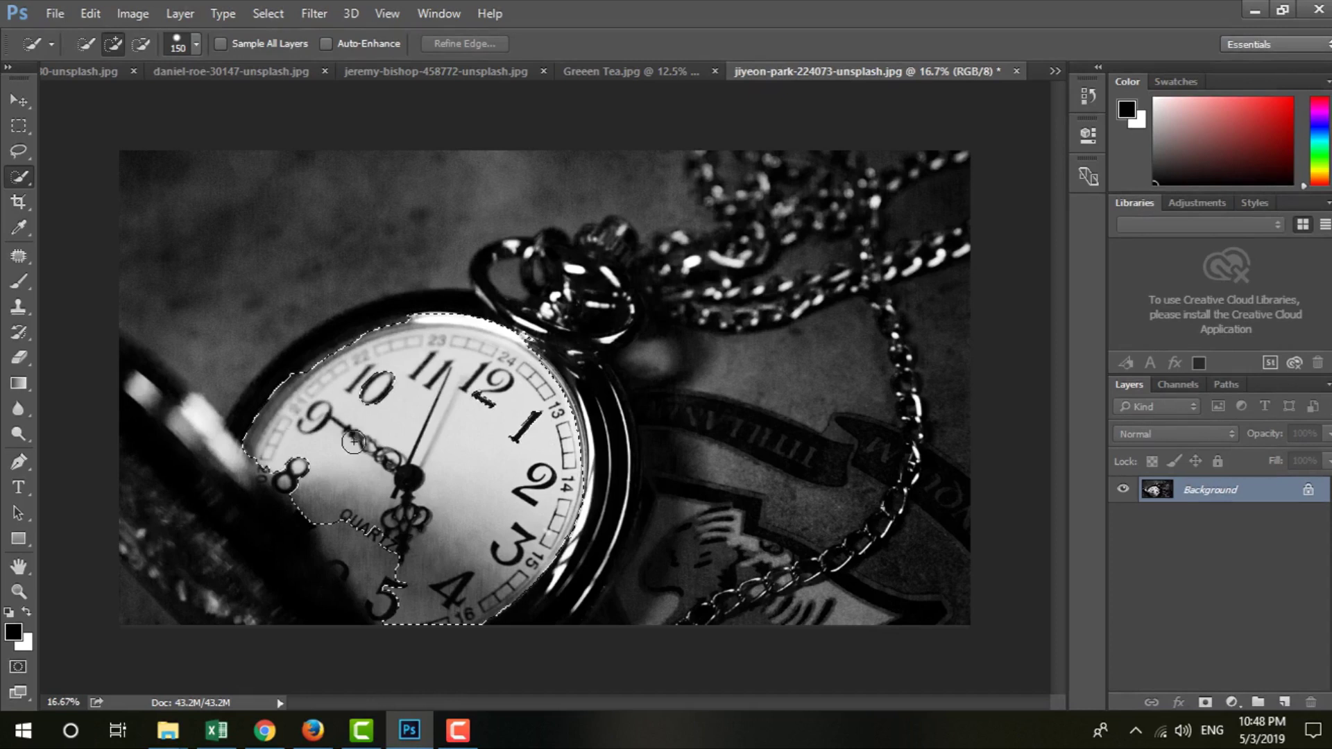
pyautogui.moveTo(309, 509)
pyautogui.mouseDown()
pyautogui.moveTo(358, 559)
pyautogui.moveTo(81, 389)
pyautogui.mouseUp()
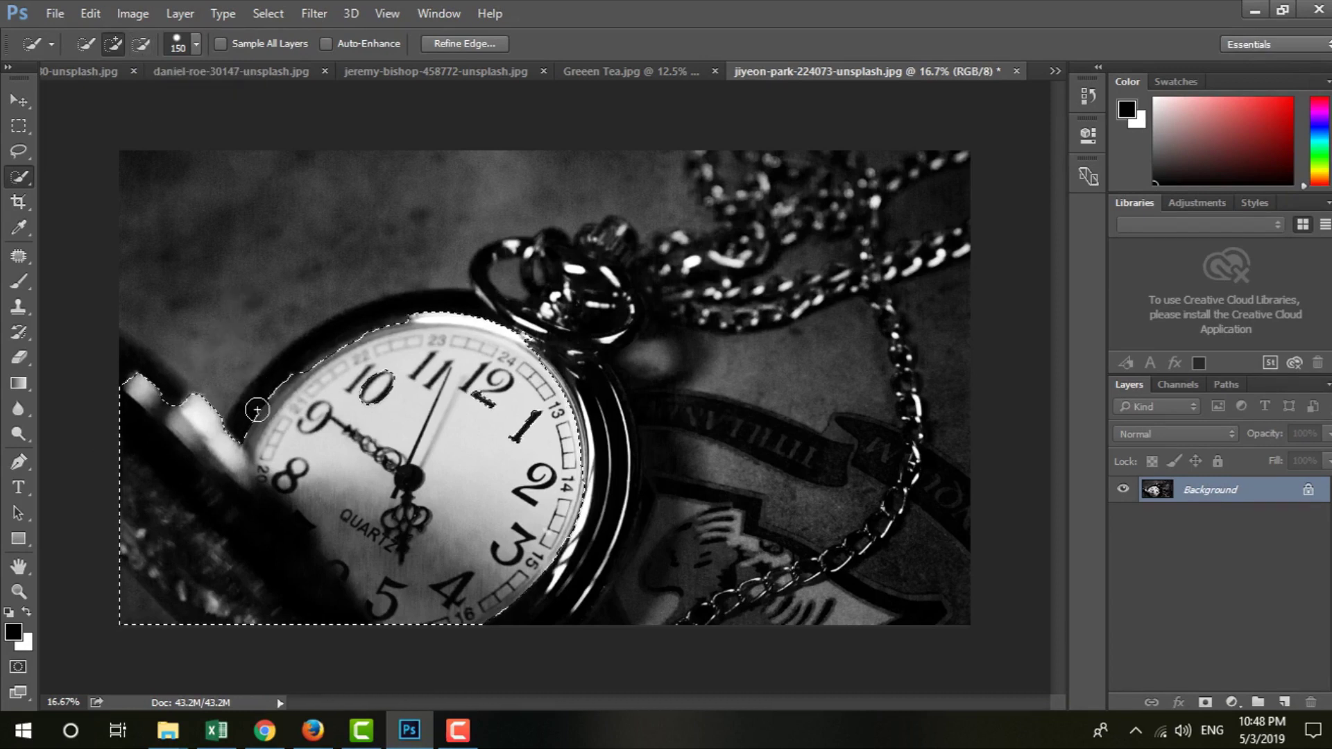
pyautogui.hotkey('ctrl', '+')
pyautogui.hotkey('ctrl', '+')
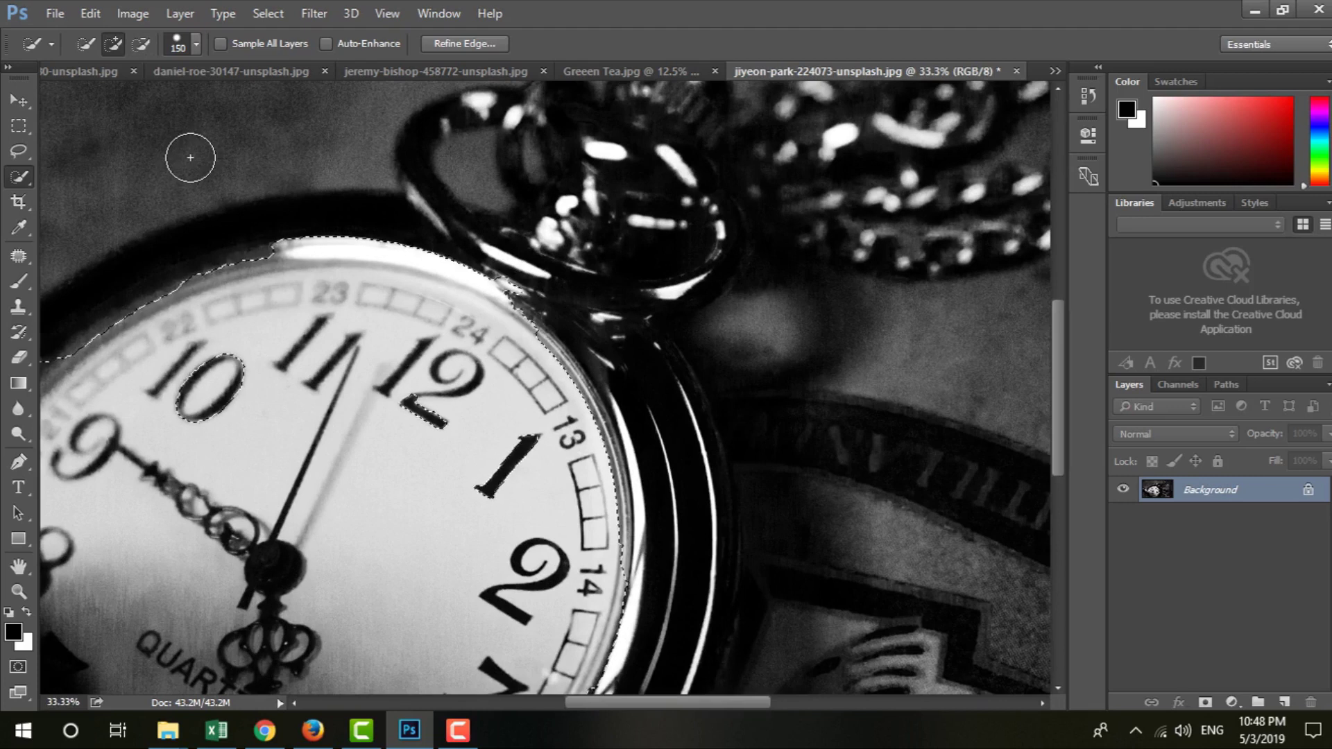
# Toggle between subtract and add selection modes, and zoom out to see the whole photo
pyautogui.press('alt')
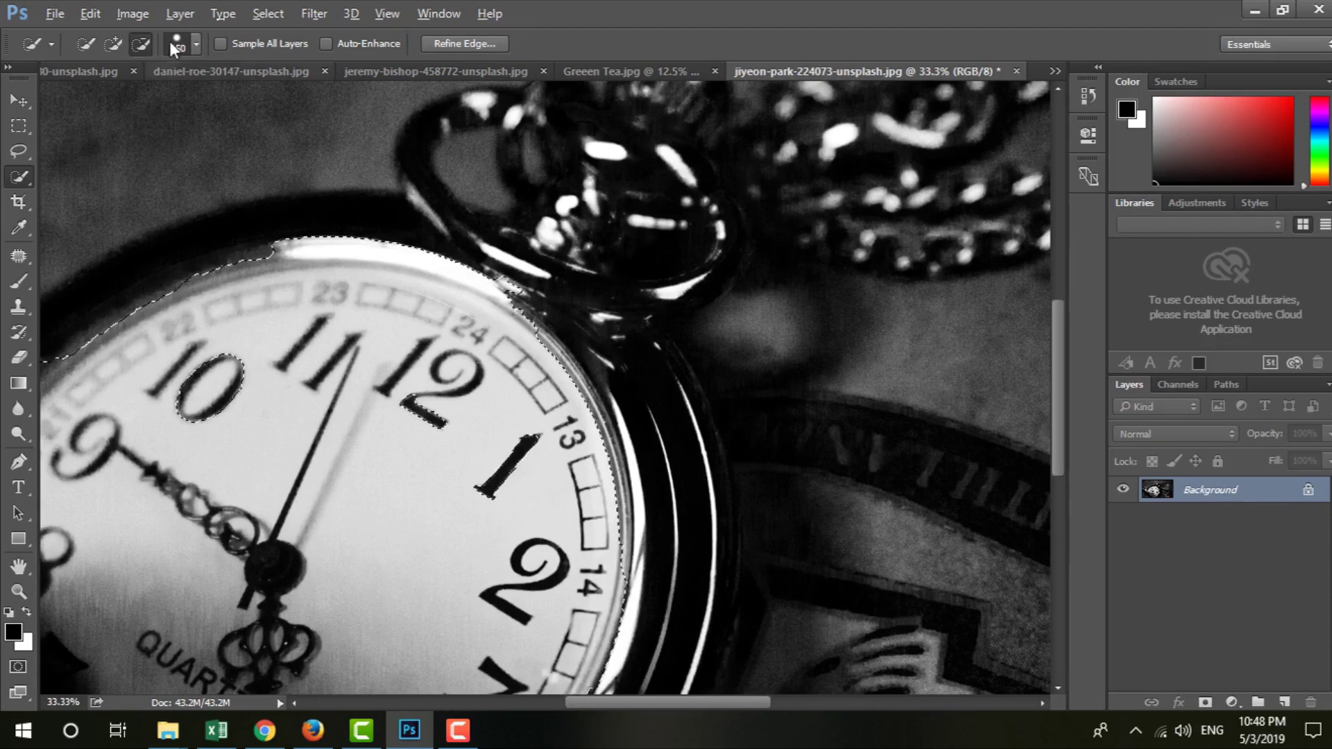
pyautogui.click(136, 45)
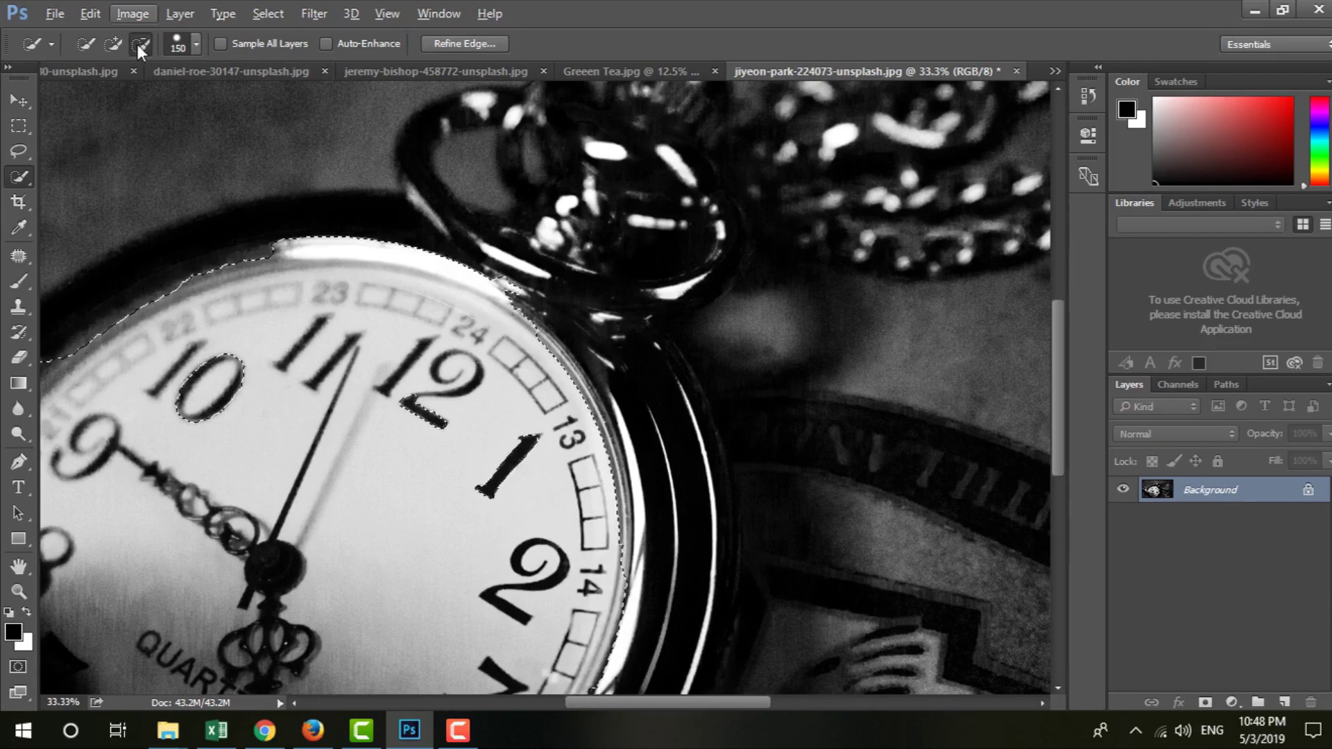
pyautogui.press('shift')
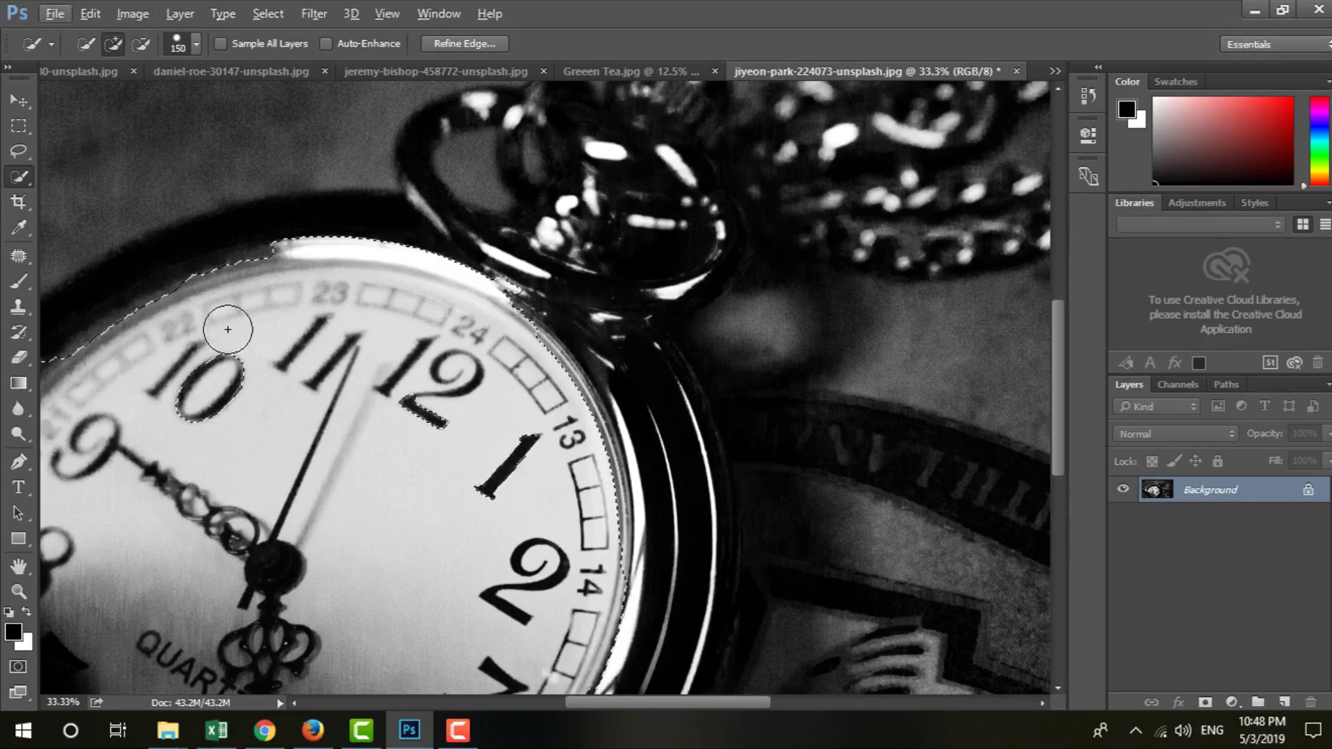
pyautogui.hotkey('ctrl', '-')
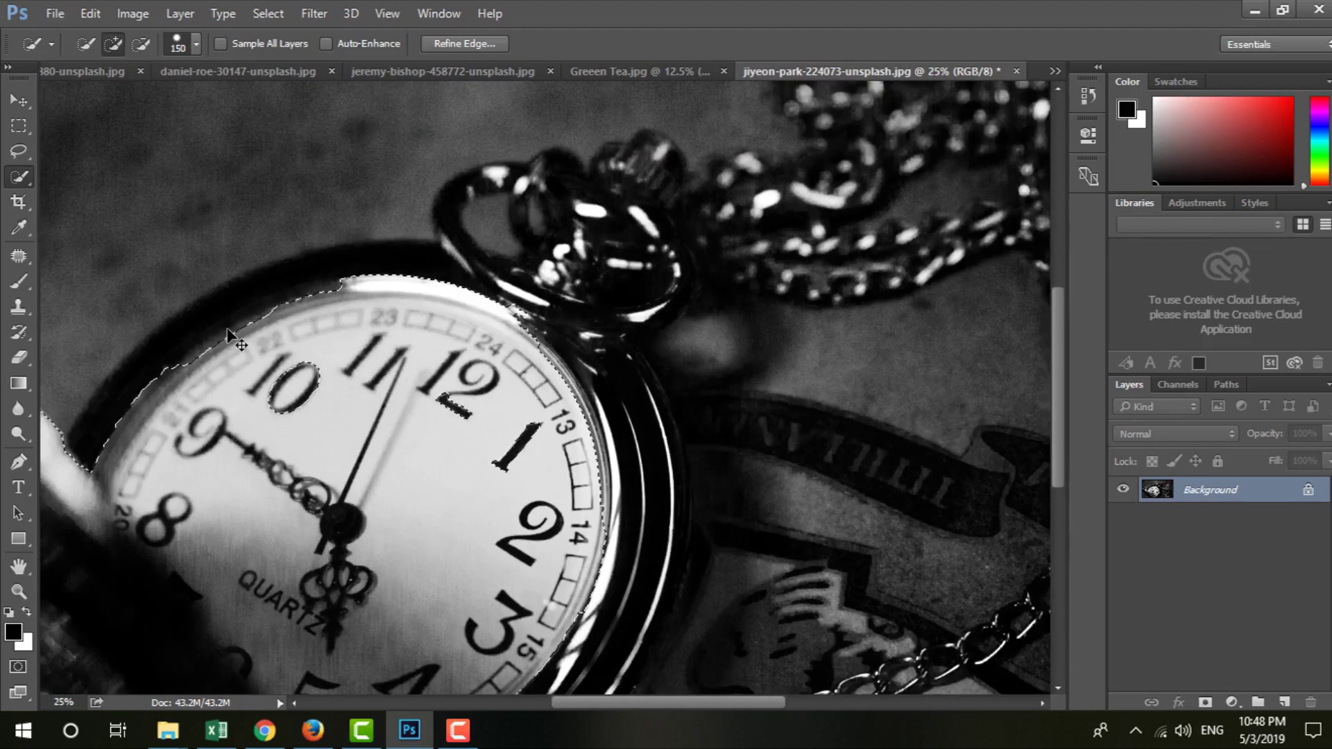
pyautogui.hotkey('ctrl', '-')
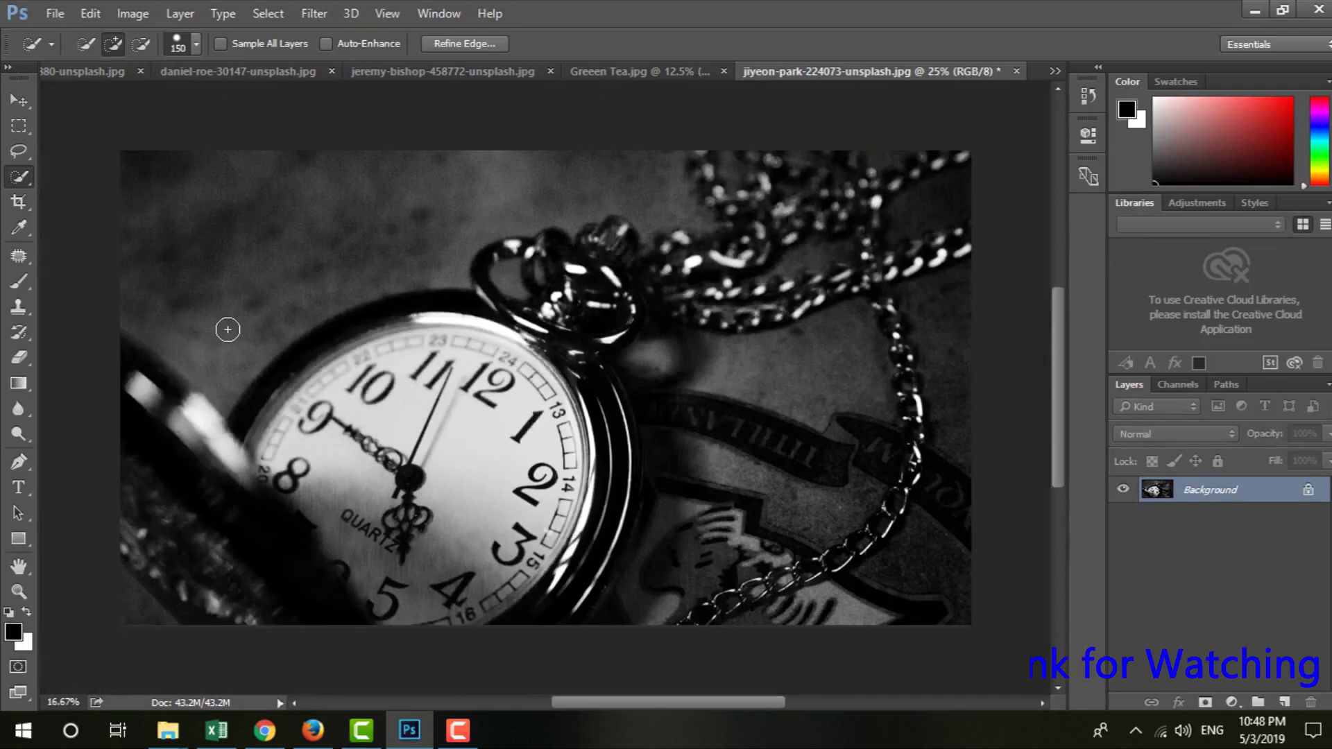
pyautogui.press('alt')
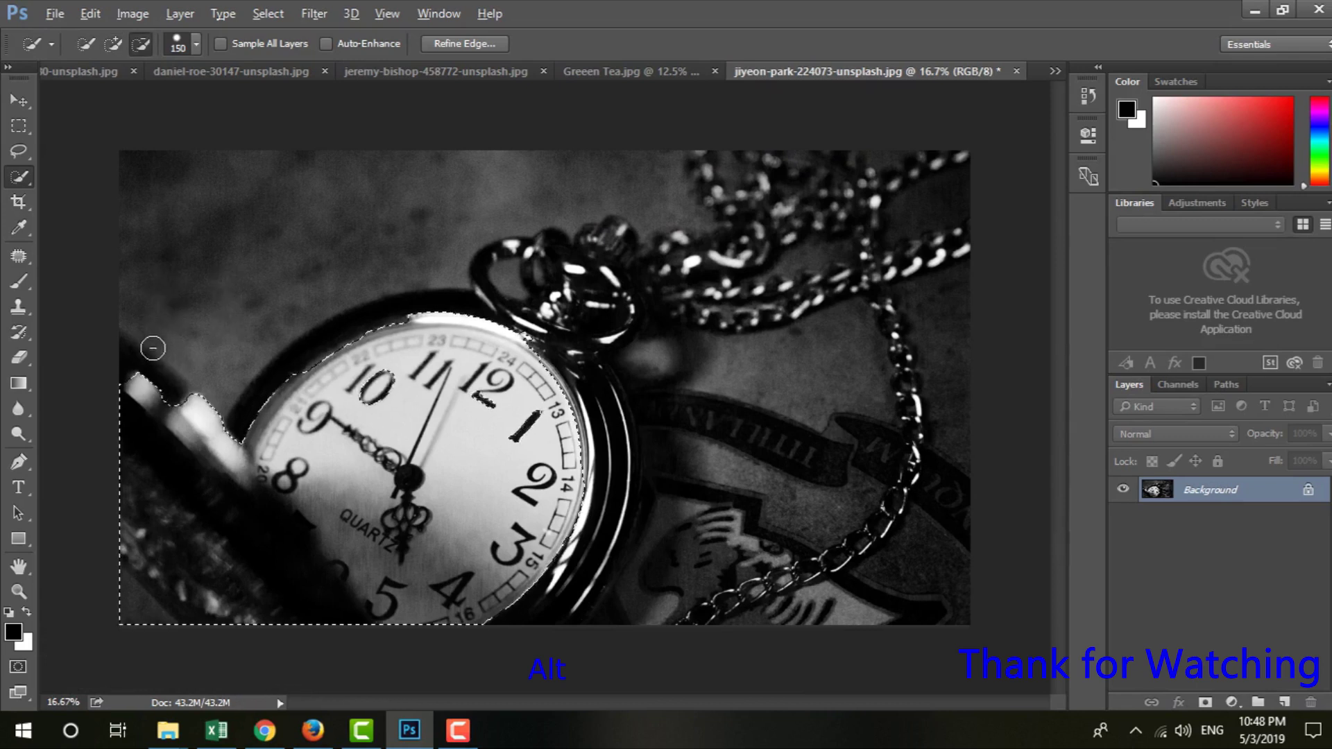
# Subtract the top-left background and dark lower-left area from the clock-face selection
pyautogui.moveTo(143, 358)
pyautogui.mouseDown()
pyautogui.moveTo(120, 435)
pyautogui.moveTo(118, 519)
pyautogui.mouseUp()
pyautogui.moveTo(132, 620); pyautogui.dragTo(193, 601)
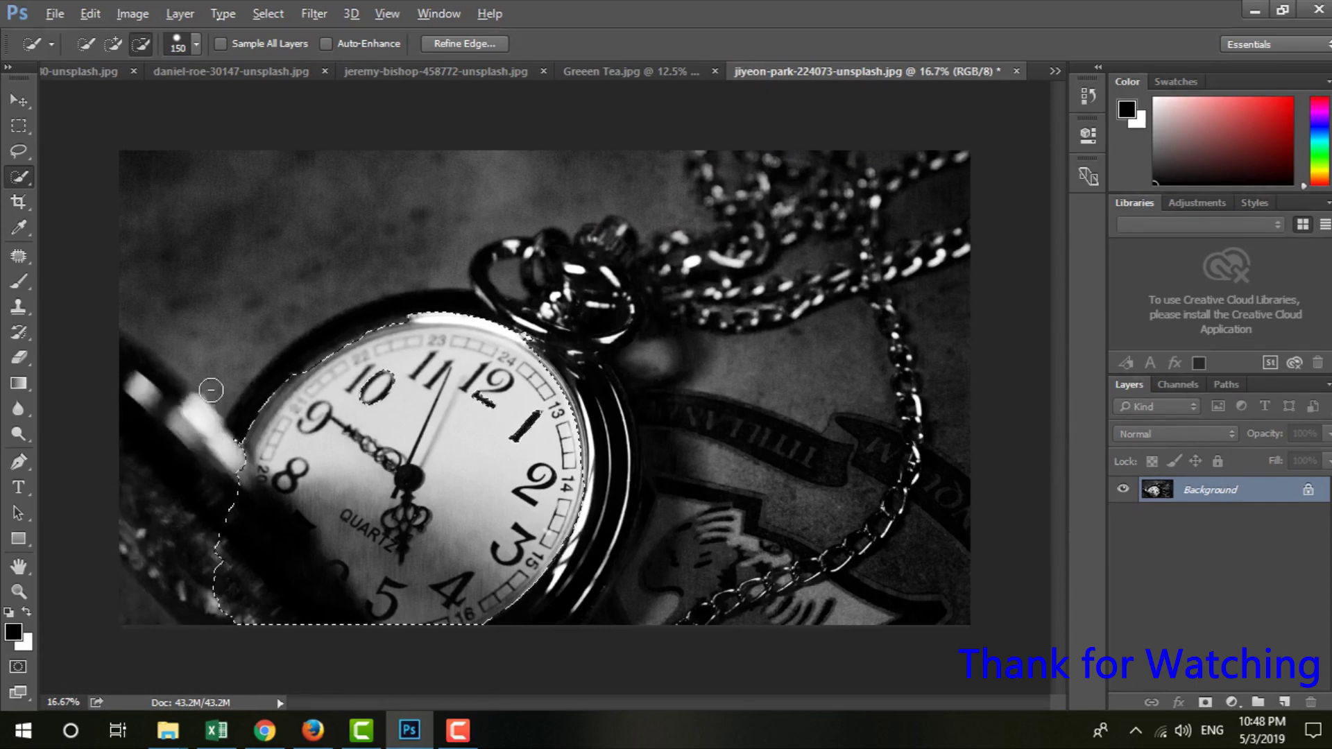
pyautogui.moveTo(238, 614); pyautogui.dragTo(324, 643)
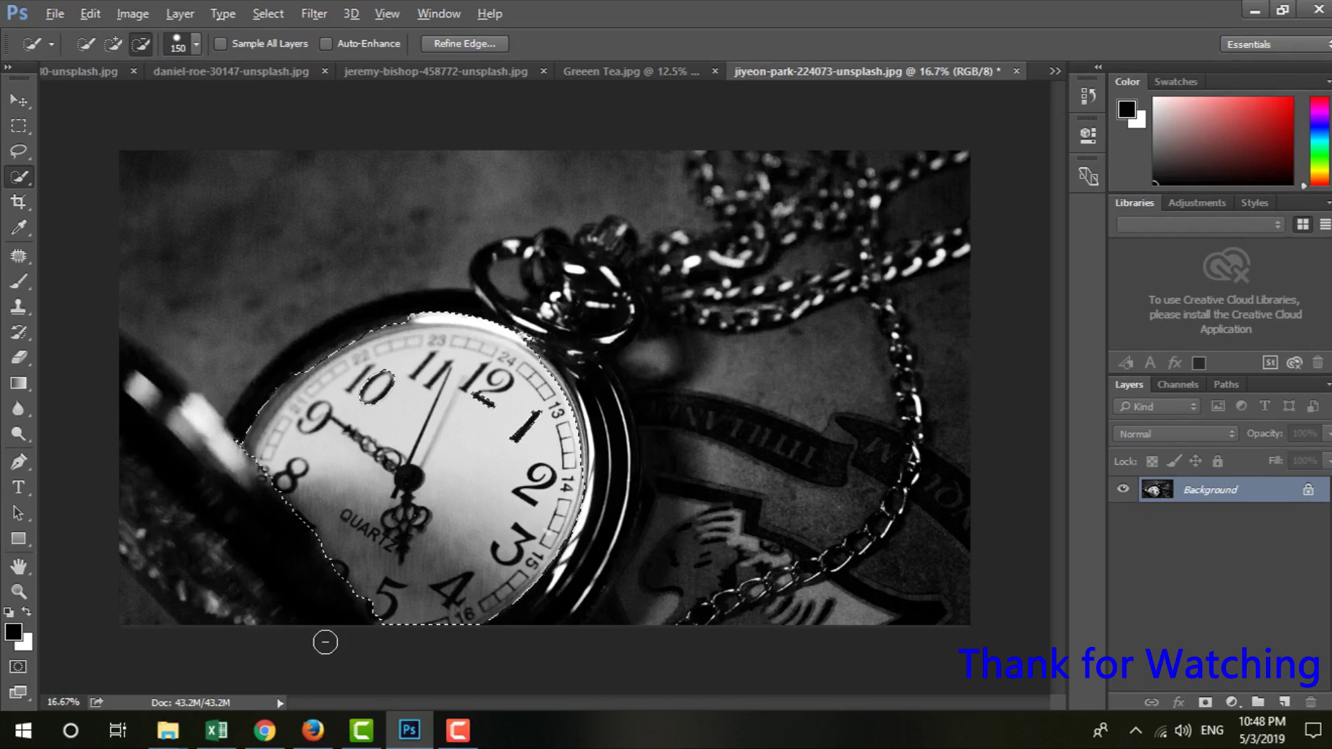
pyautogui.scroll(1, 204, 507)
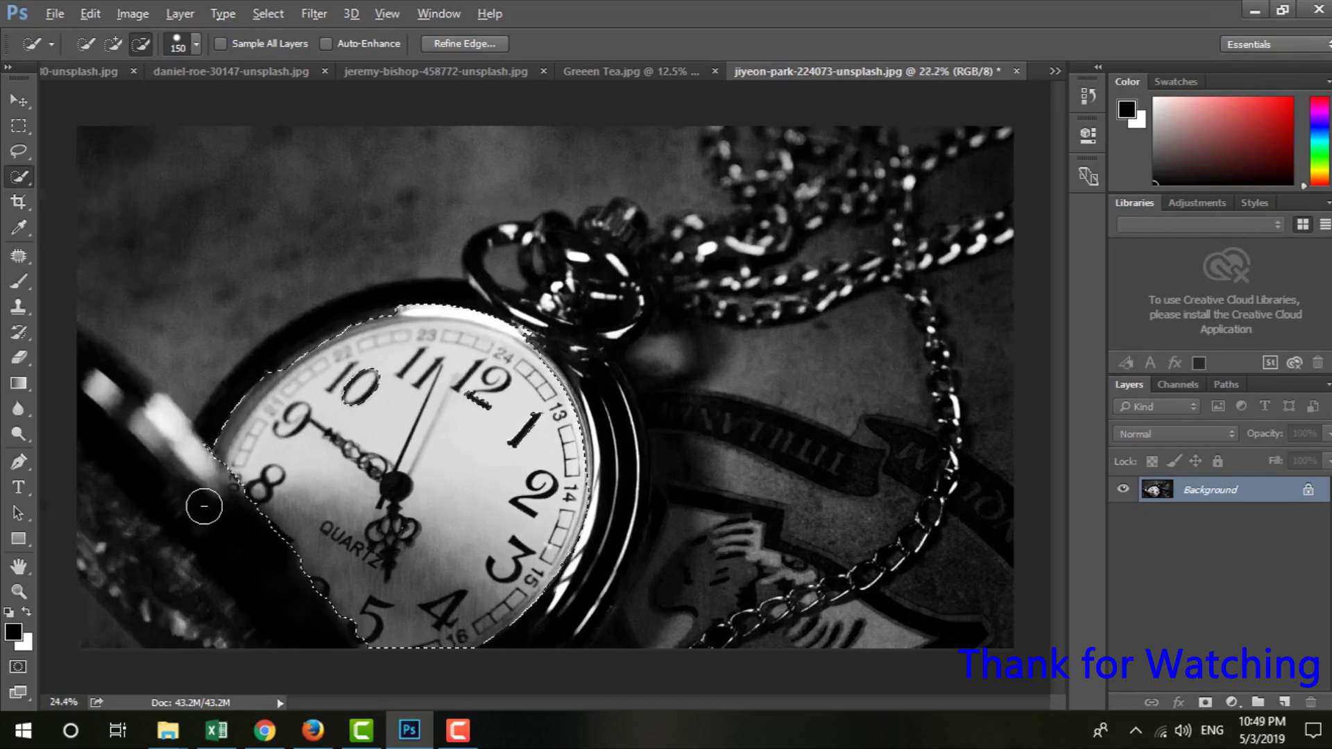
pyautogui.scroll(1, 204, 506)
# Back in Add mode, refine the selection edge near the 5 on the dial
pyautogui.press('alt')
pyautogui.scroll(-3, 1050, 480)
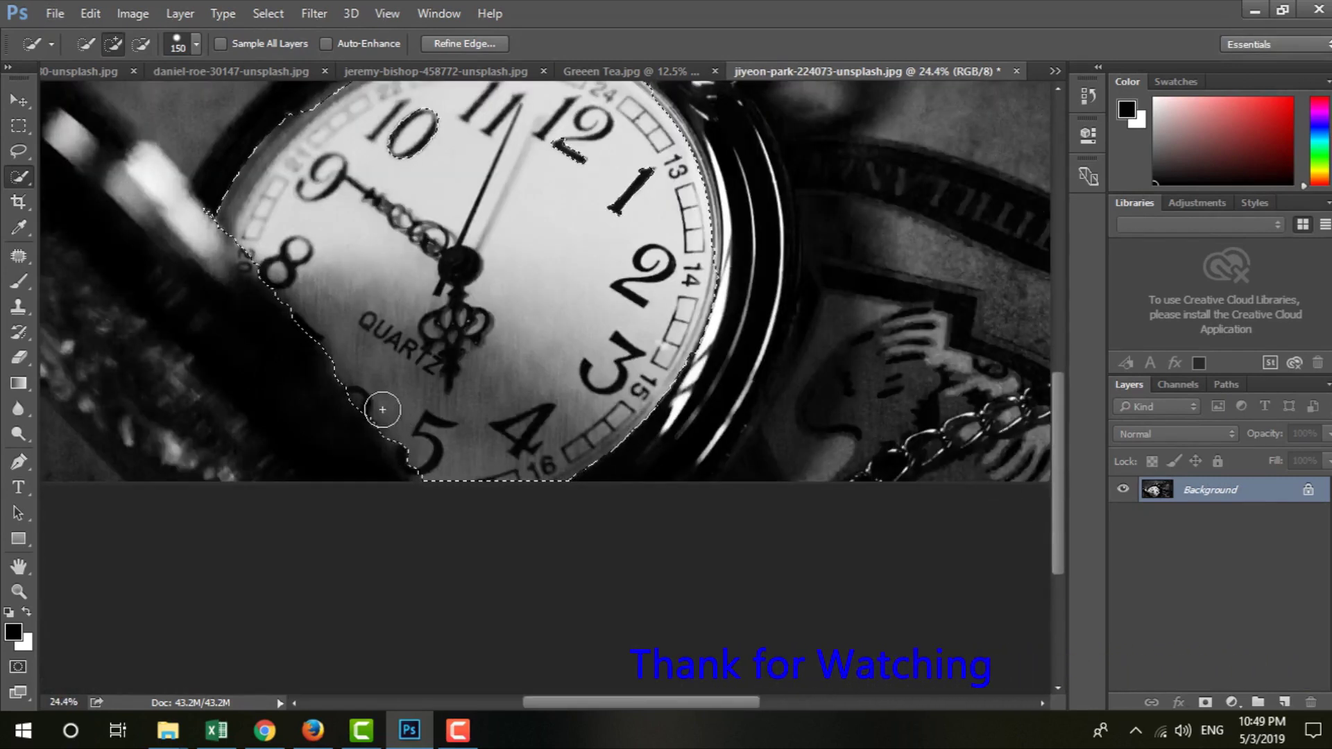
pyautogui.click(413, 457)
pyautogui.click(435, 397)
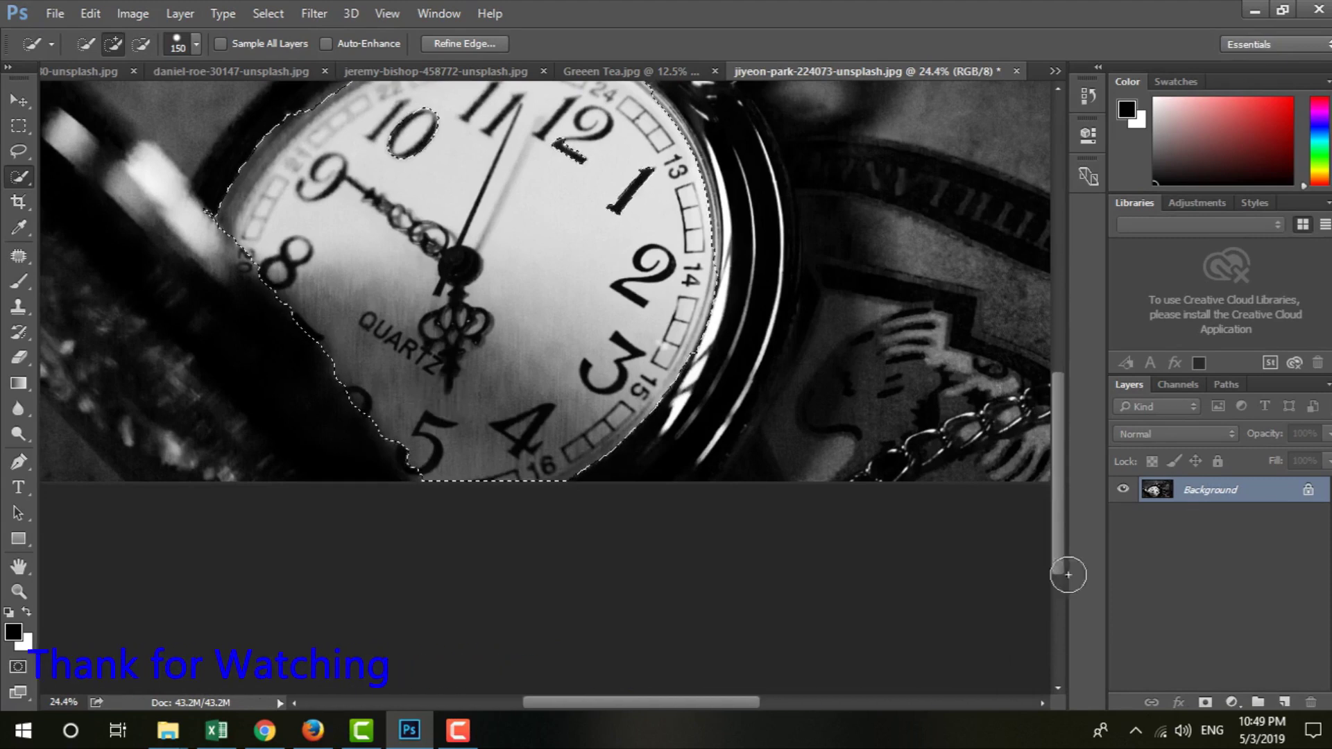
pyautogui.rightClick(1160, 731)
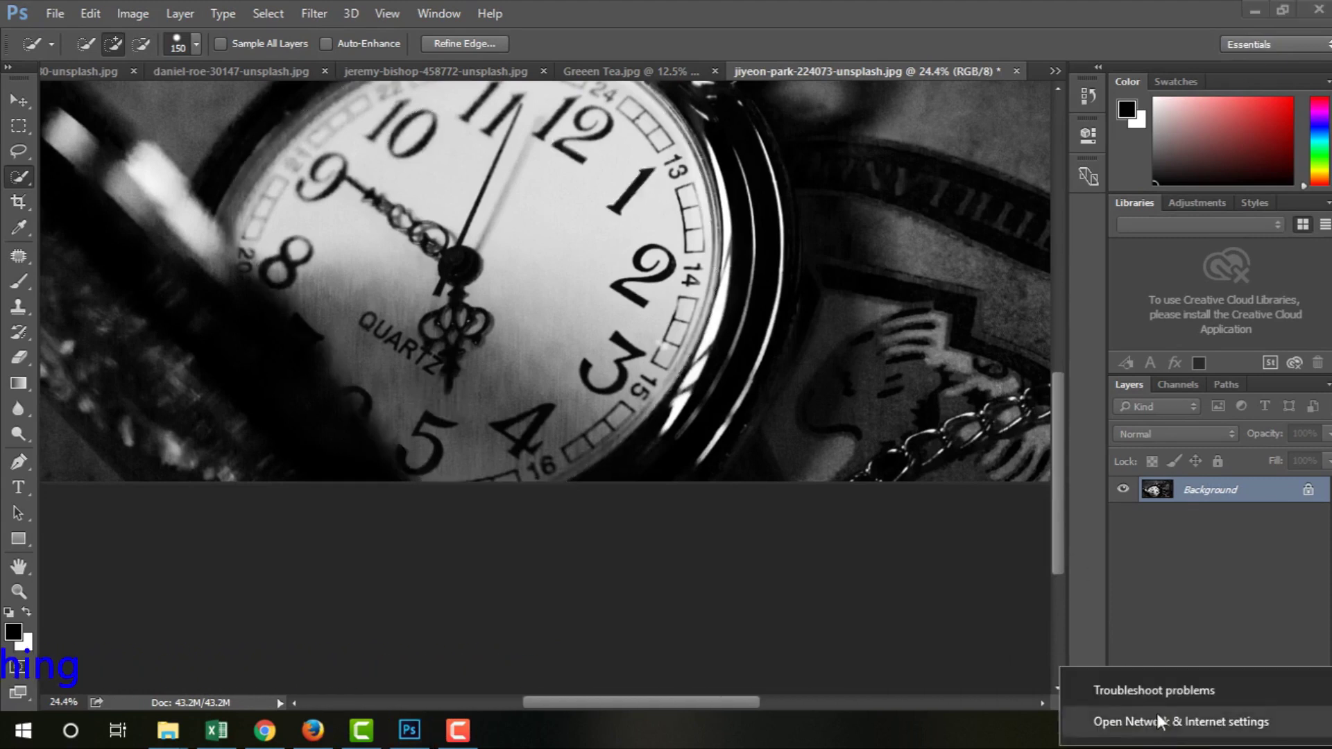
# Turn on the taskbar's Show touch keyboard button and refocus the photo window
pyautogui.rightClick(1061, 740)
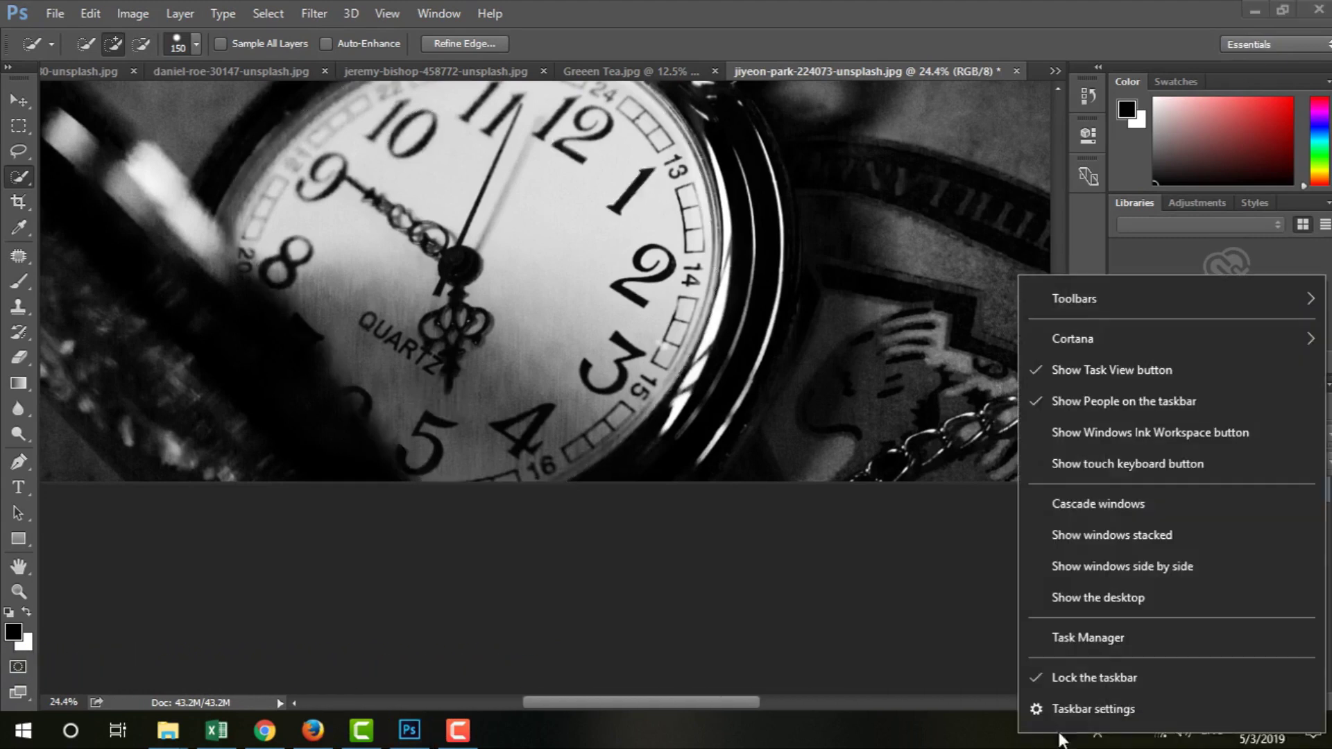
pyautogui.click(1126, 463)
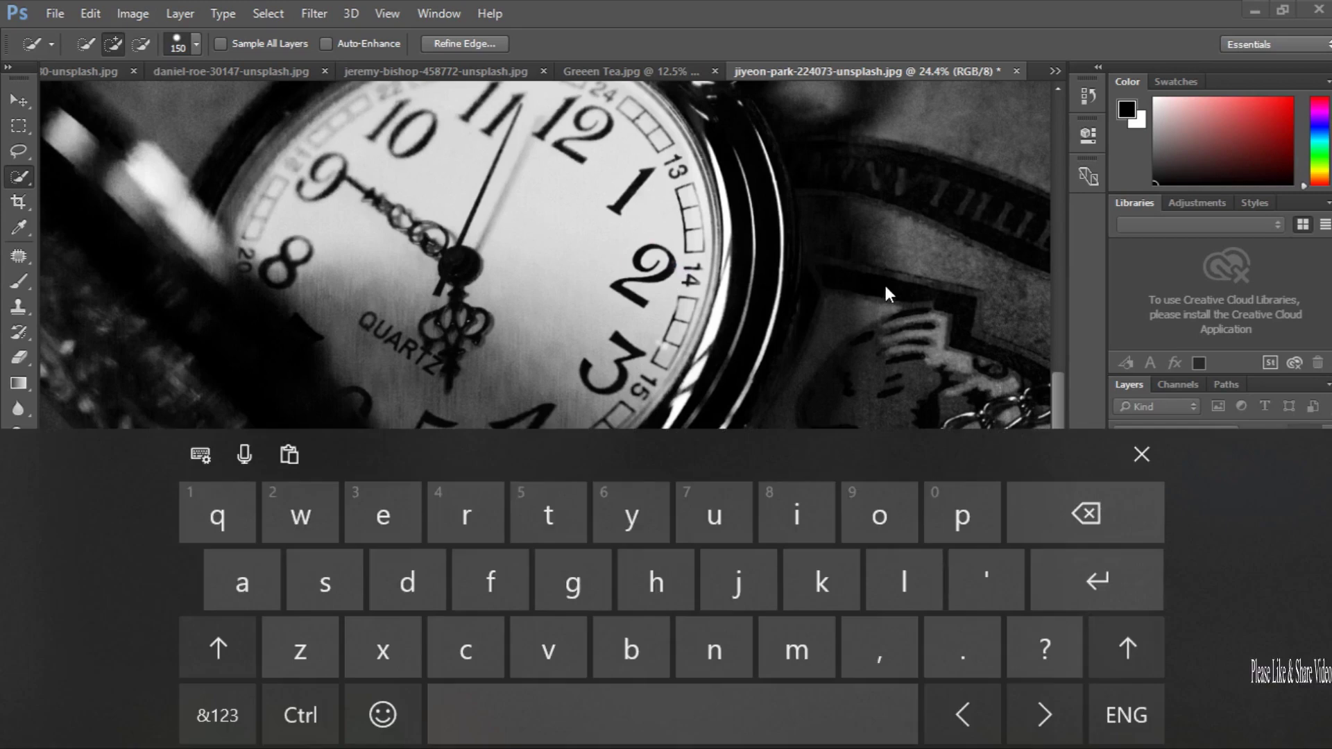
pyautogui.click(485, 208)
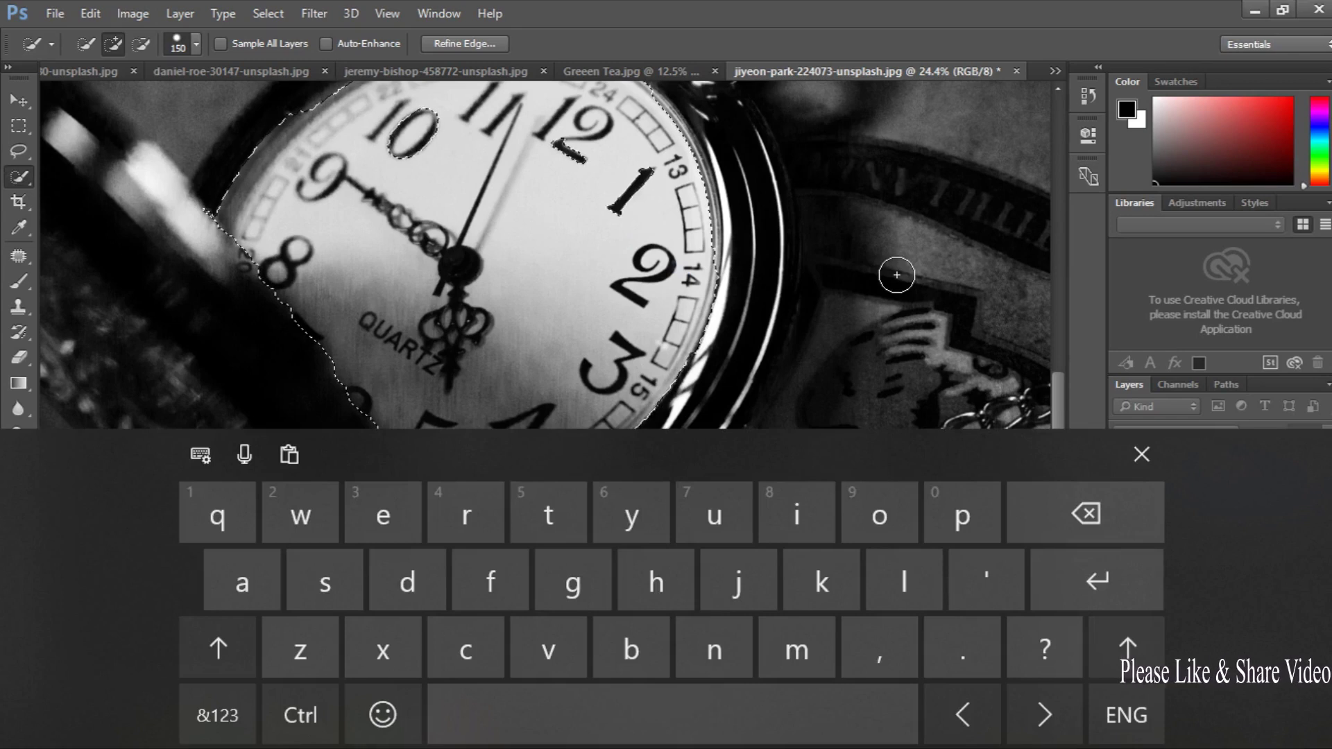
# With the full-layout touch keyboard, resize the brush from 400 down to 200, then close it
pyautogui.click(419, 621)
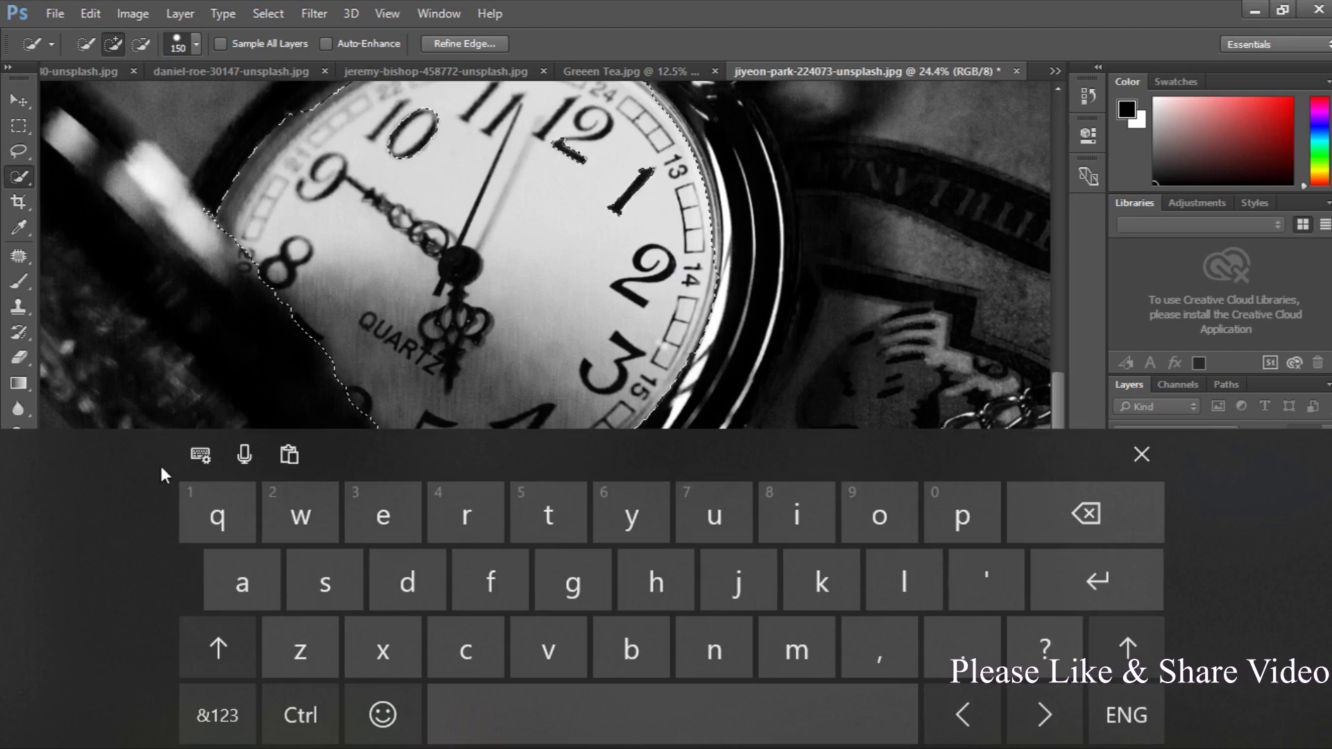
pyautogui.click(202, 457)
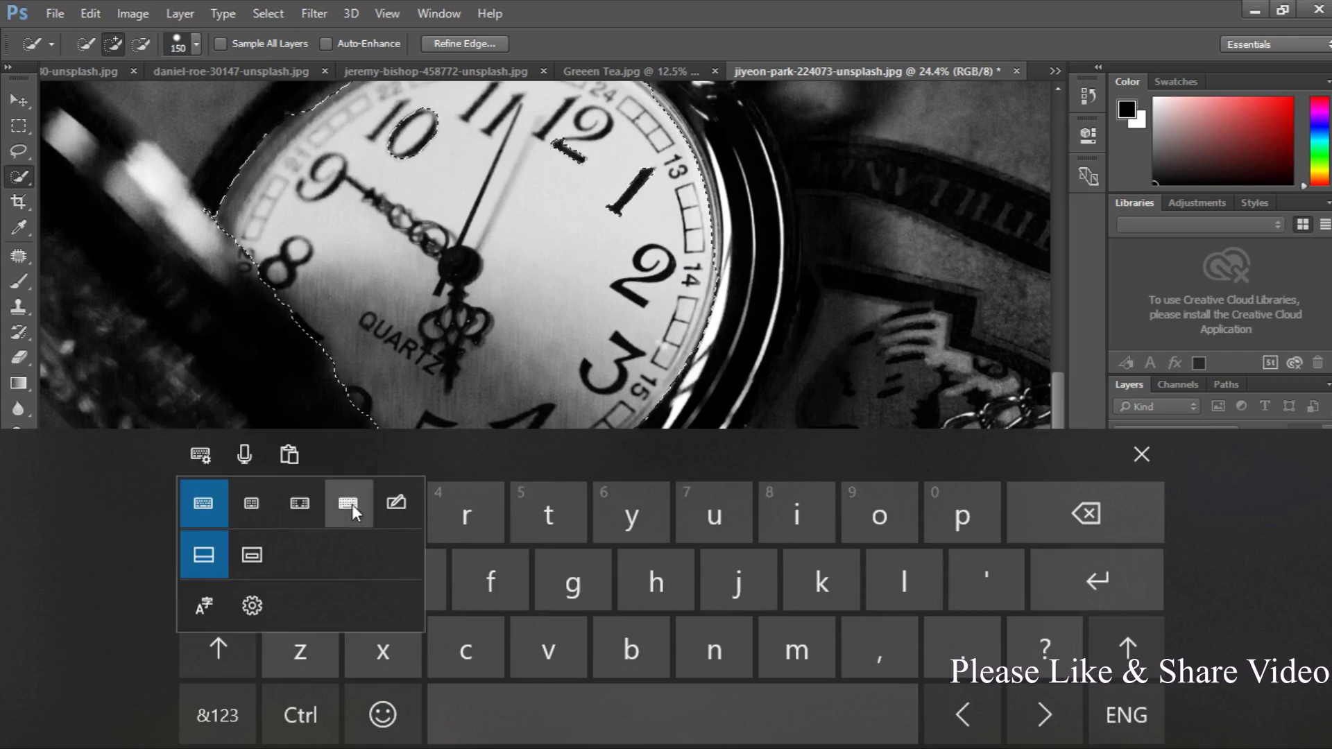
pyautogui.click(348, 503)
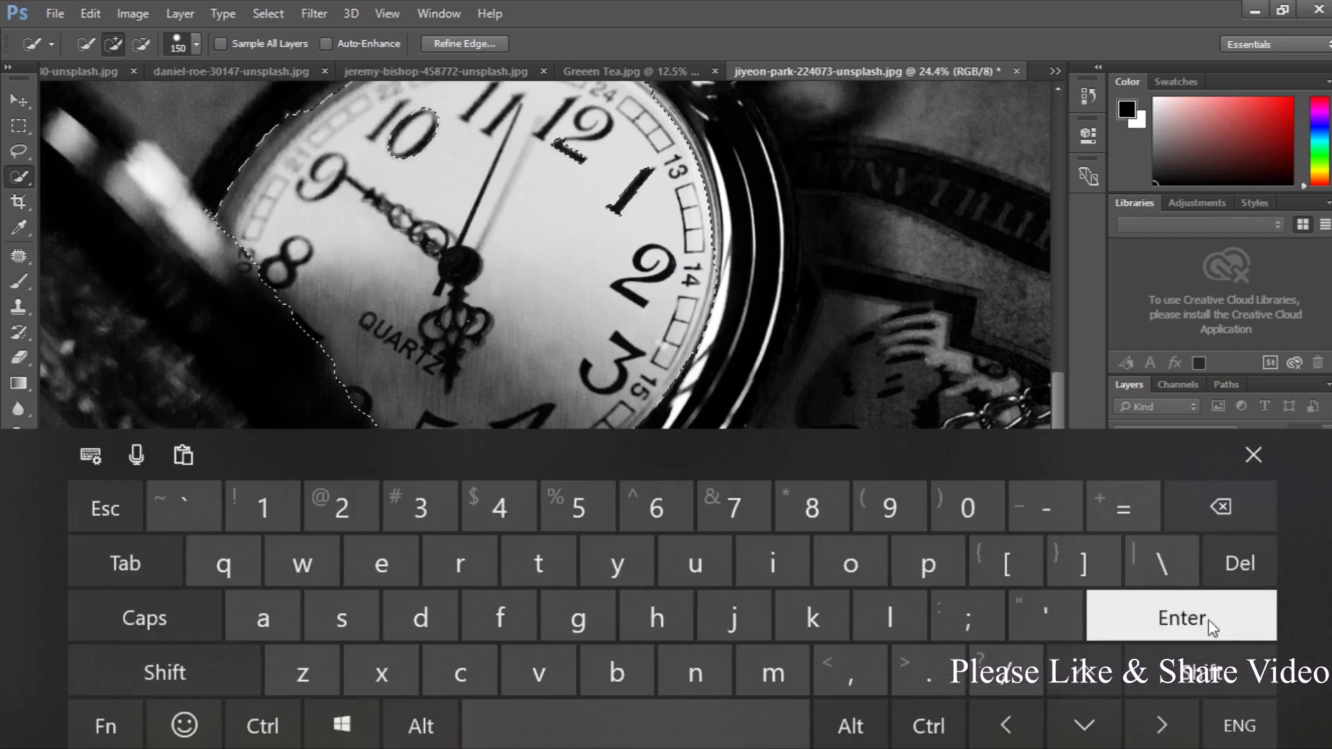
pyautogui.click(1084, 553)
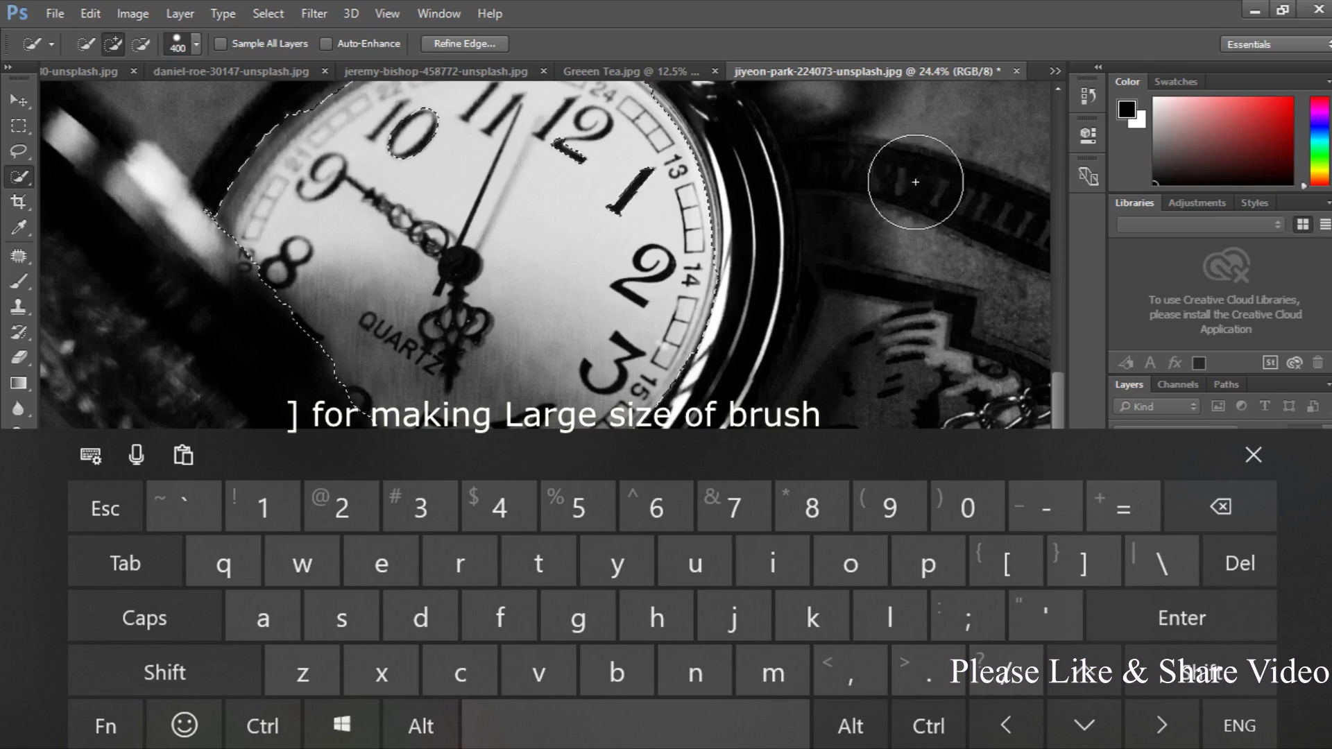
pyautogui.click(1002, 563)
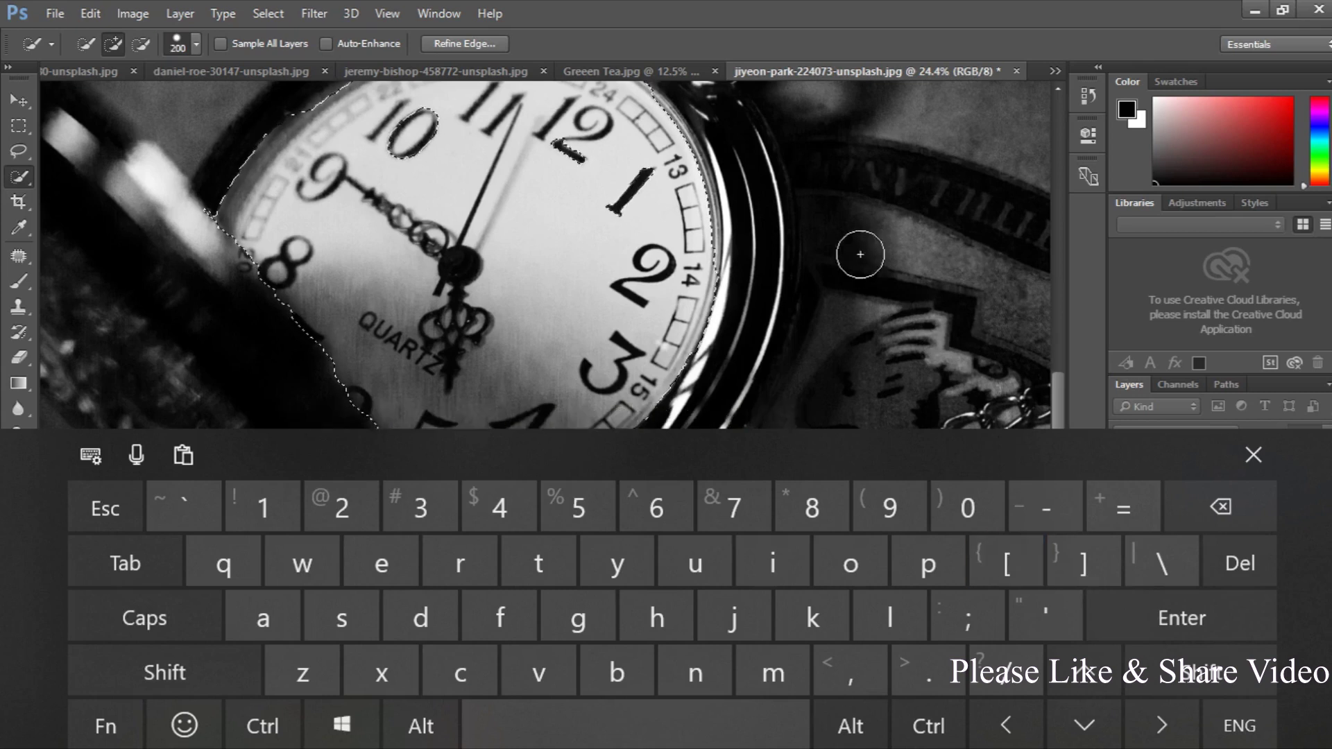
pyautogui.click(1251, 456)
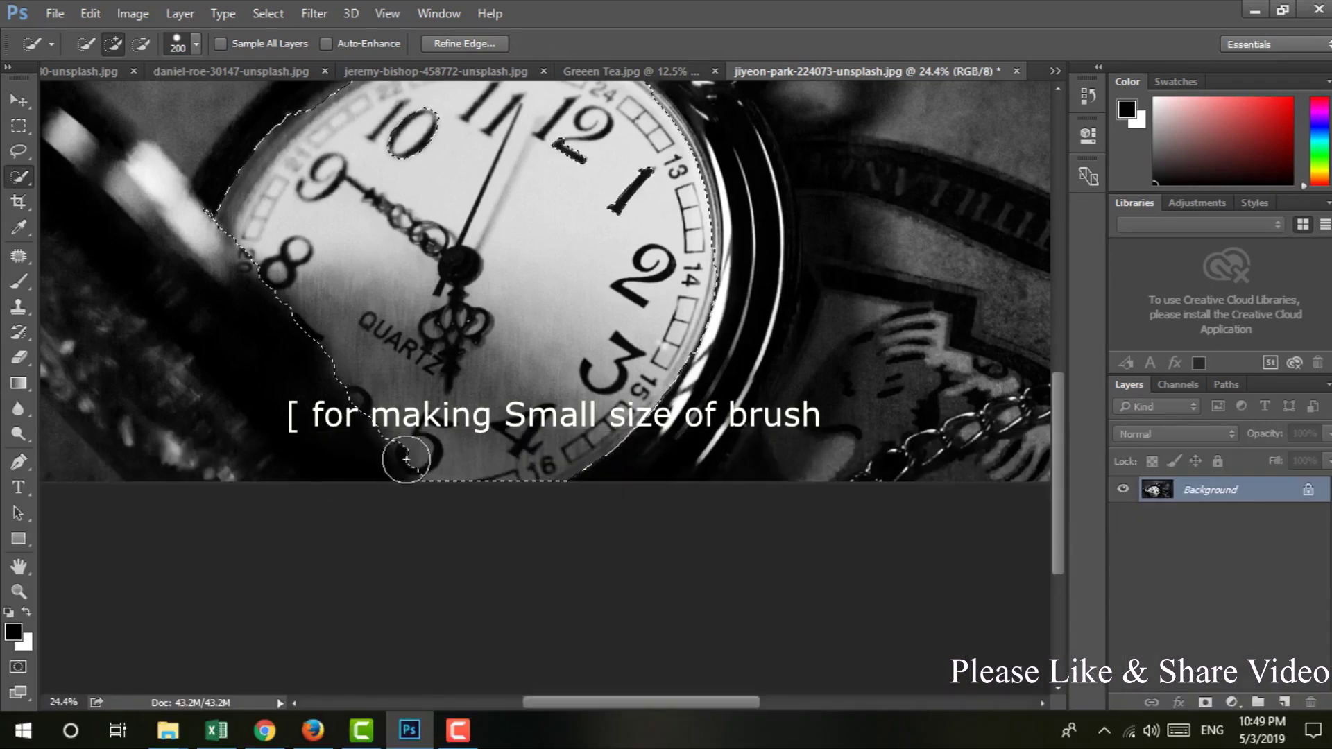
# Shrink the brush to 70, zoom in, and add the area beside the 8
pyautogui.press('[')
pyautogui.press('[')
pyautogui.press('[')
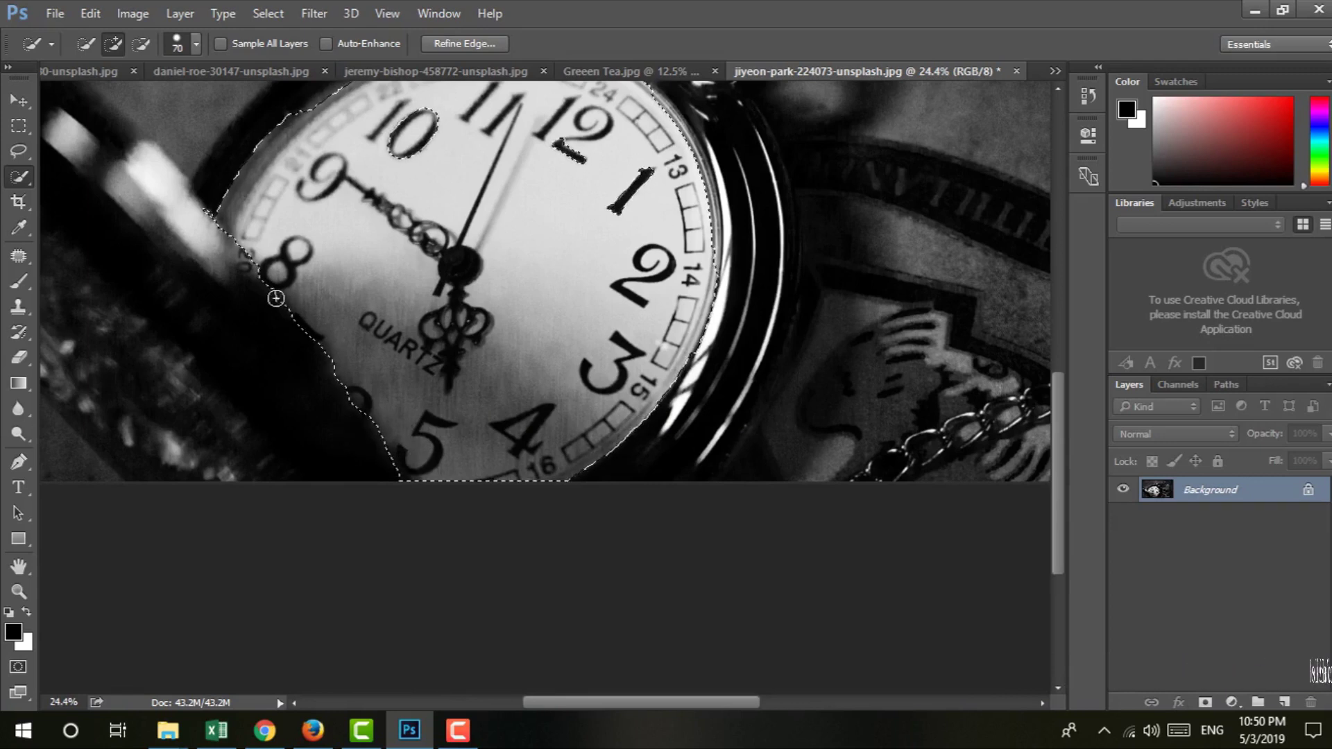
pyautogui.scroll(1, 252, 263)
pyautogui.scroll(2, 236, 291)
pyautogui.scroll(2, 208, 347)
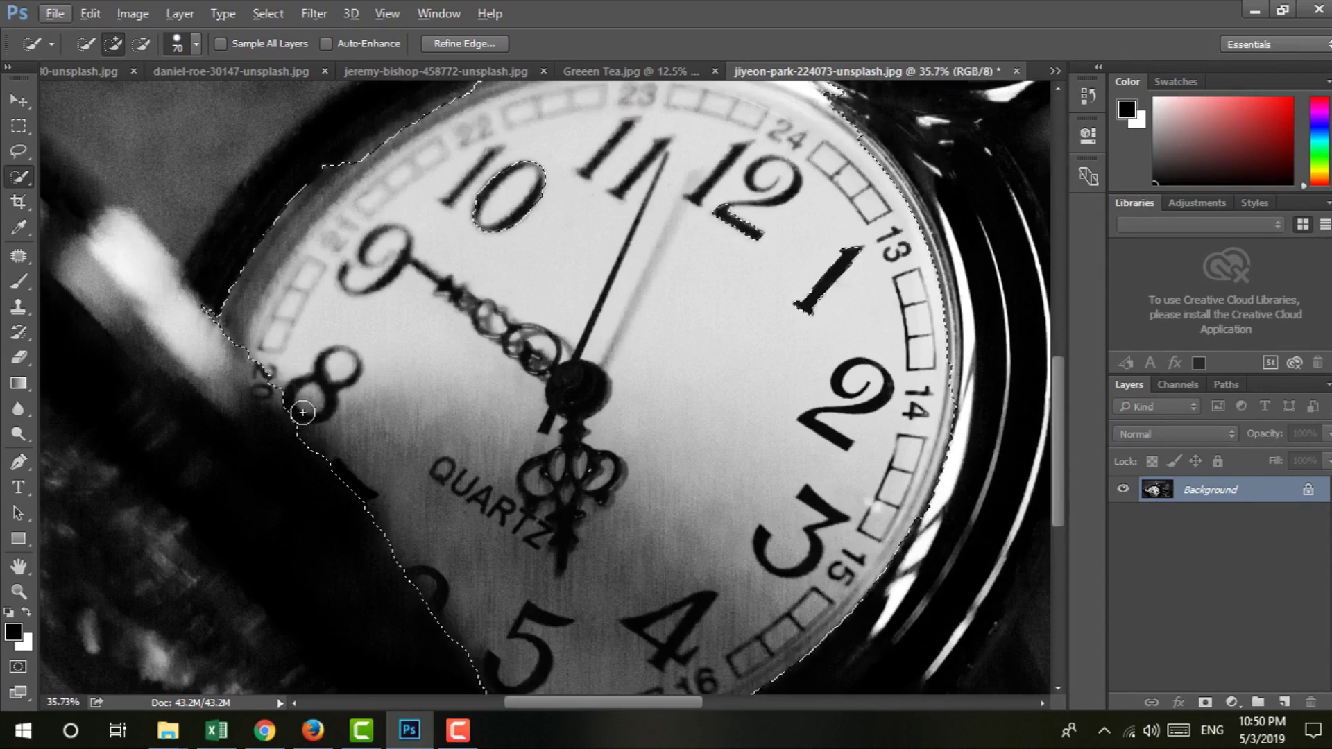
pyautogui.moveTo(272, 378); pyautogui.dragTo(261, 368)
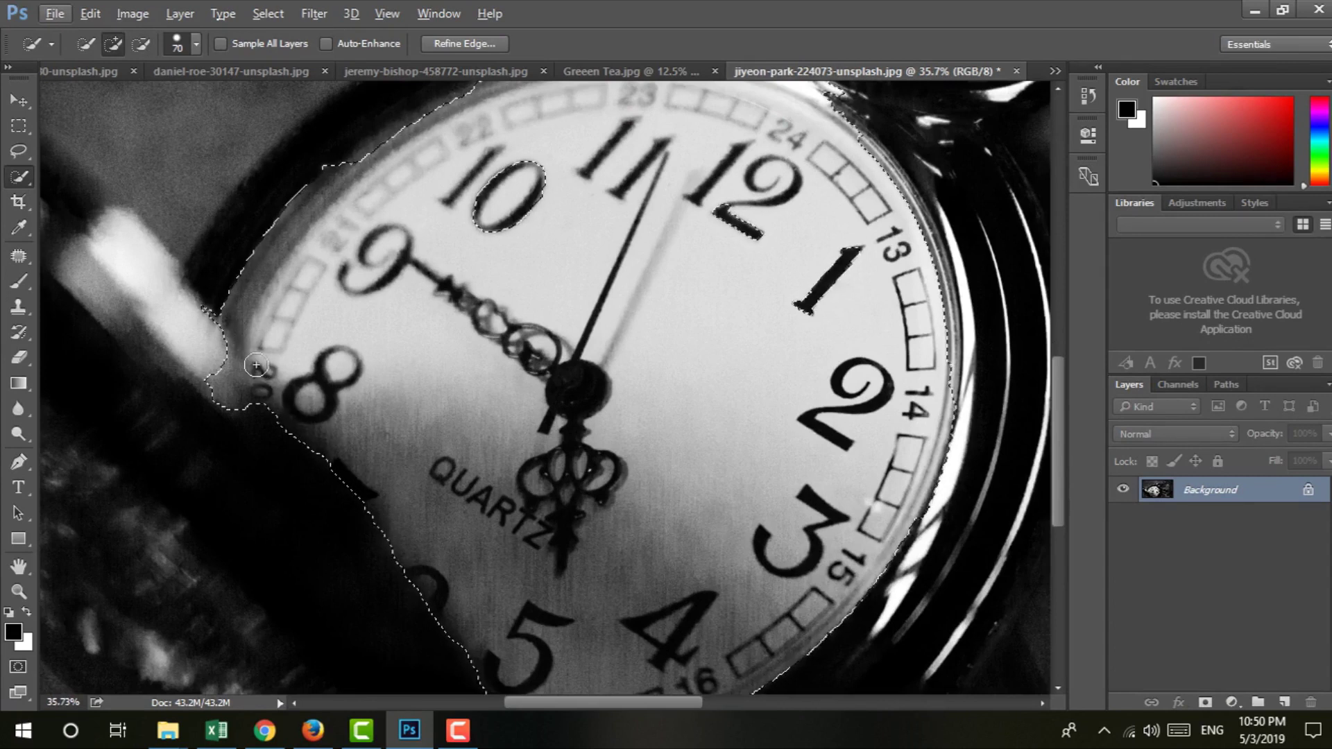
pyautogui.click(229, 328)
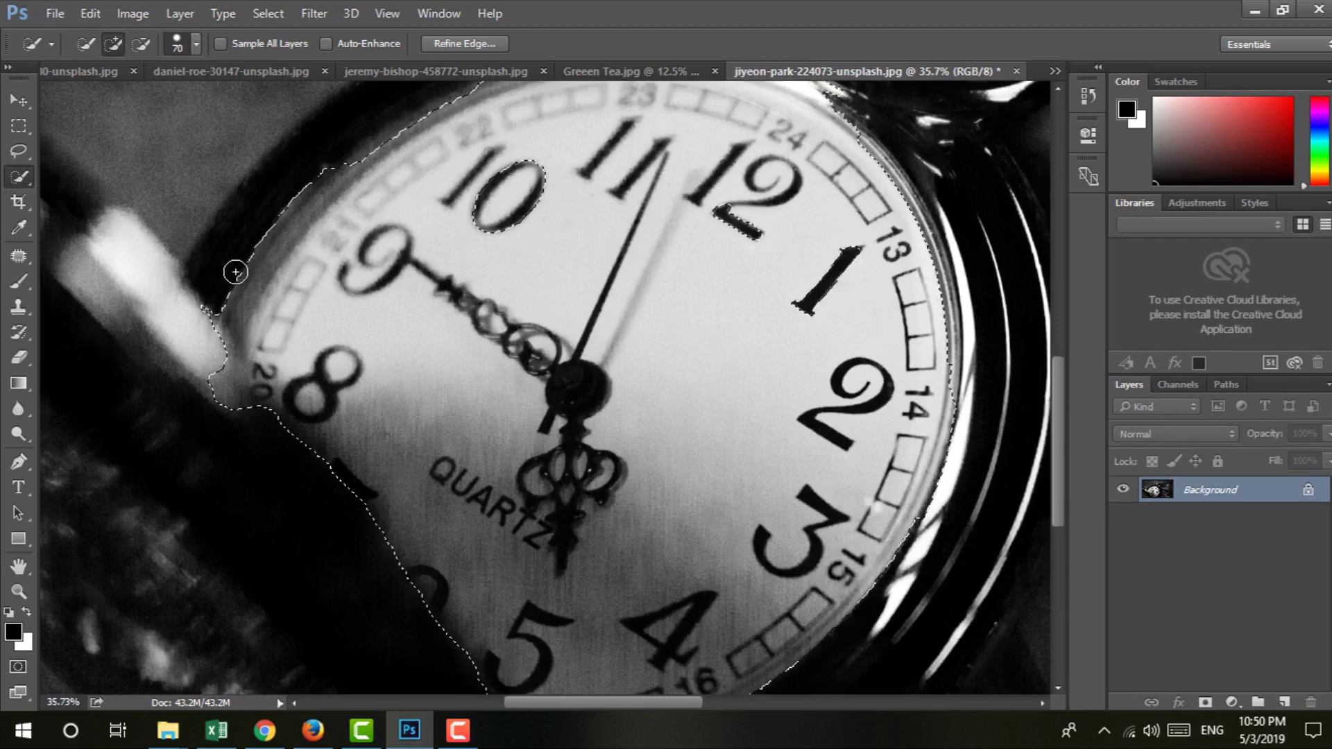
# Subtract the bulge beside the 8 so the selection runs straight down the dial edge
pyautogui.press('alt')
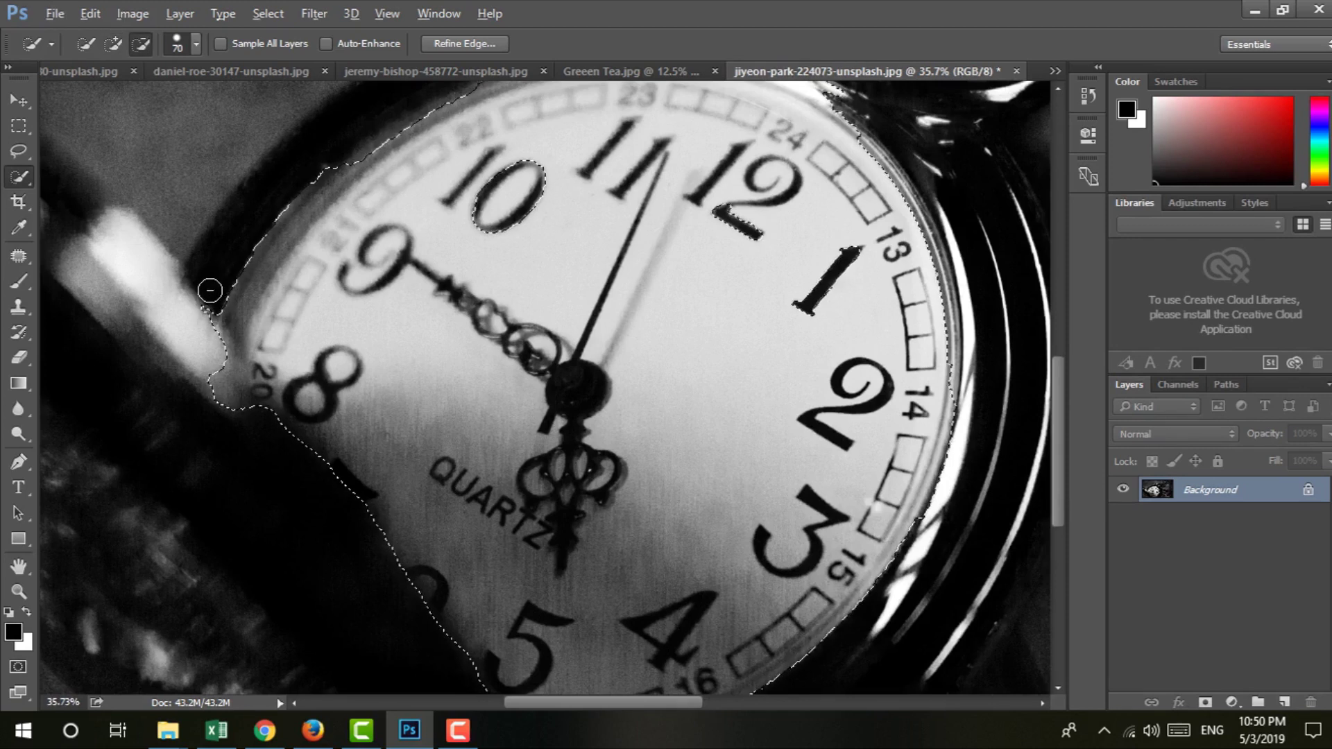
pyautogui.moveTo(206, 314); pyautogui.dragTo(221, 402)
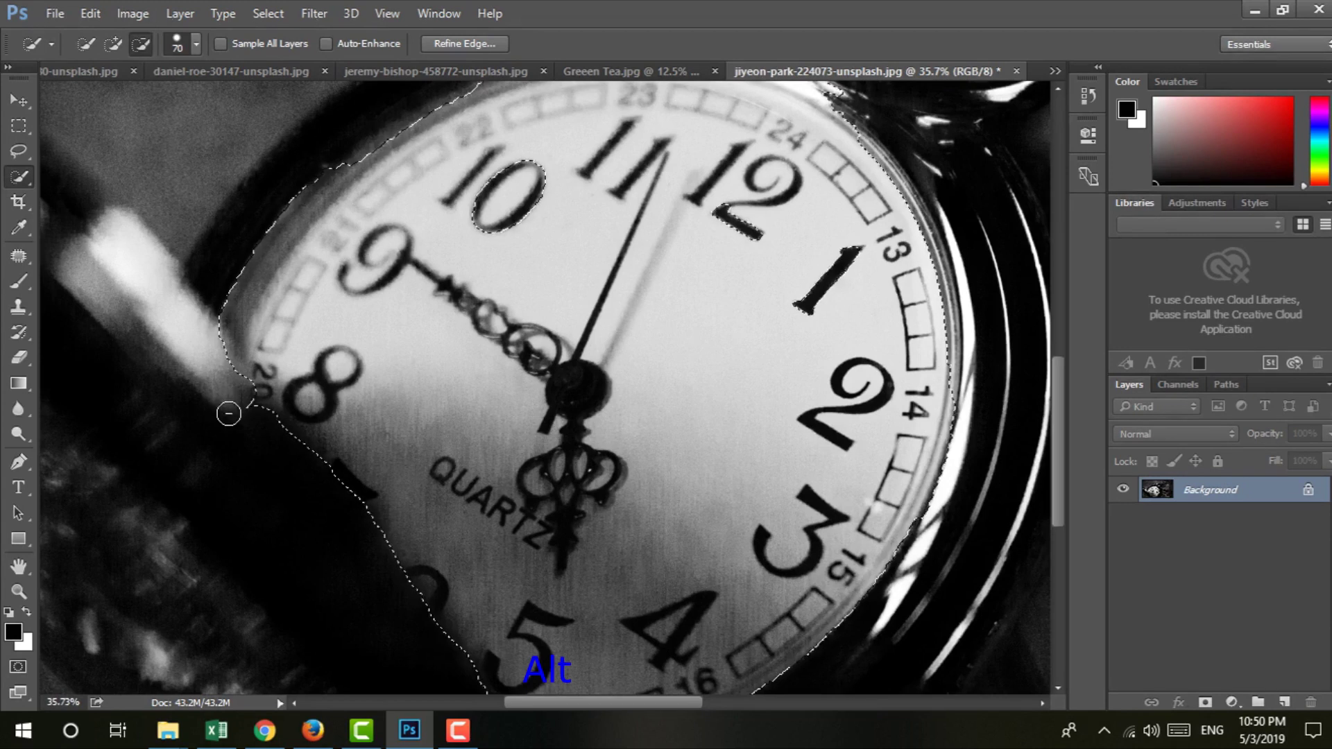
pyautogui.scroll(2, 229, 416)
pyautogui.scroll(1, 252, 386)
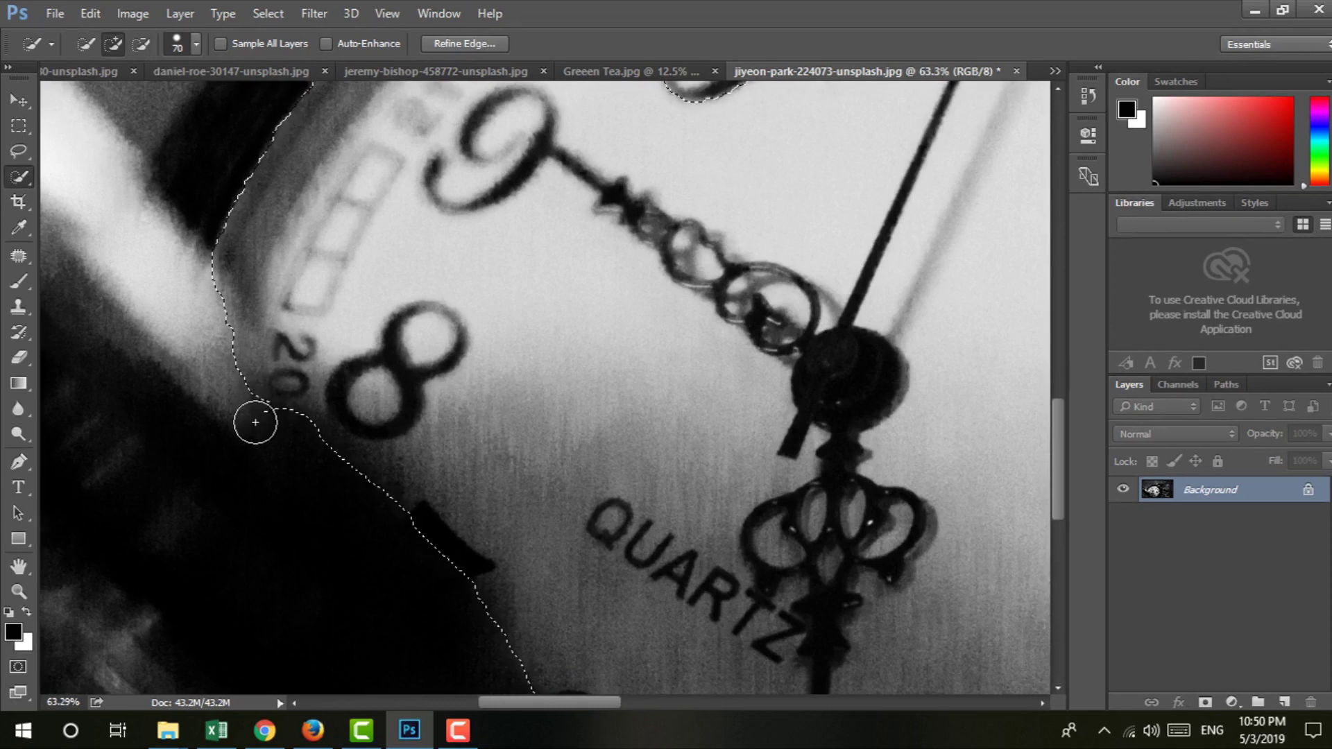
pyautogui.press('super')
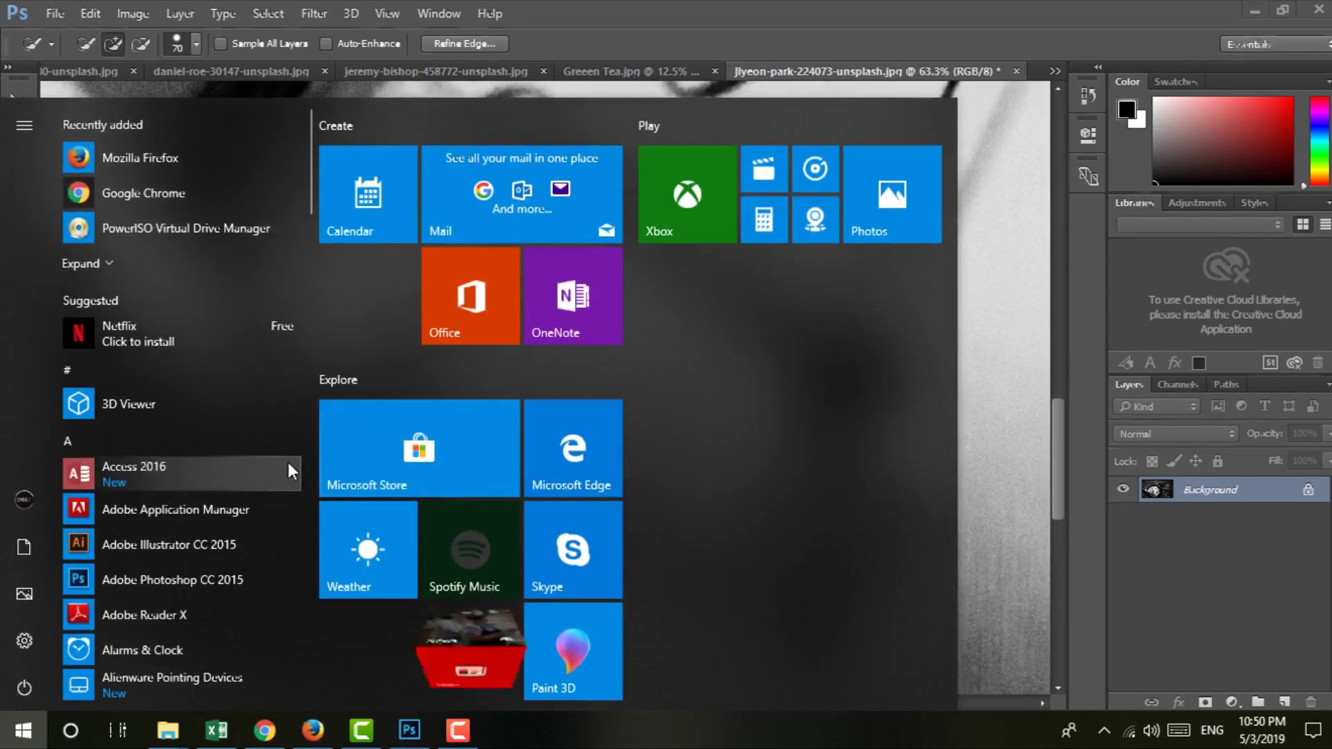
pyautogui.press('Escape')
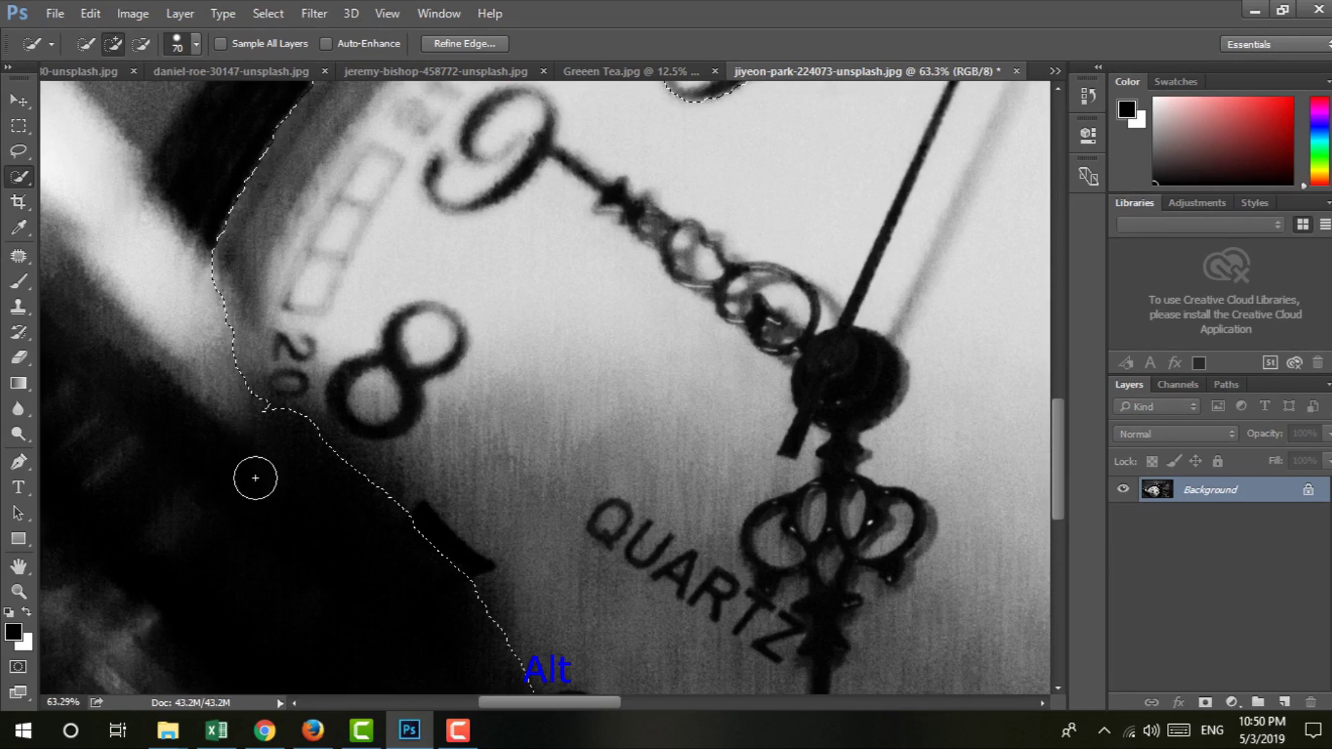
pyautogui.press('alt')
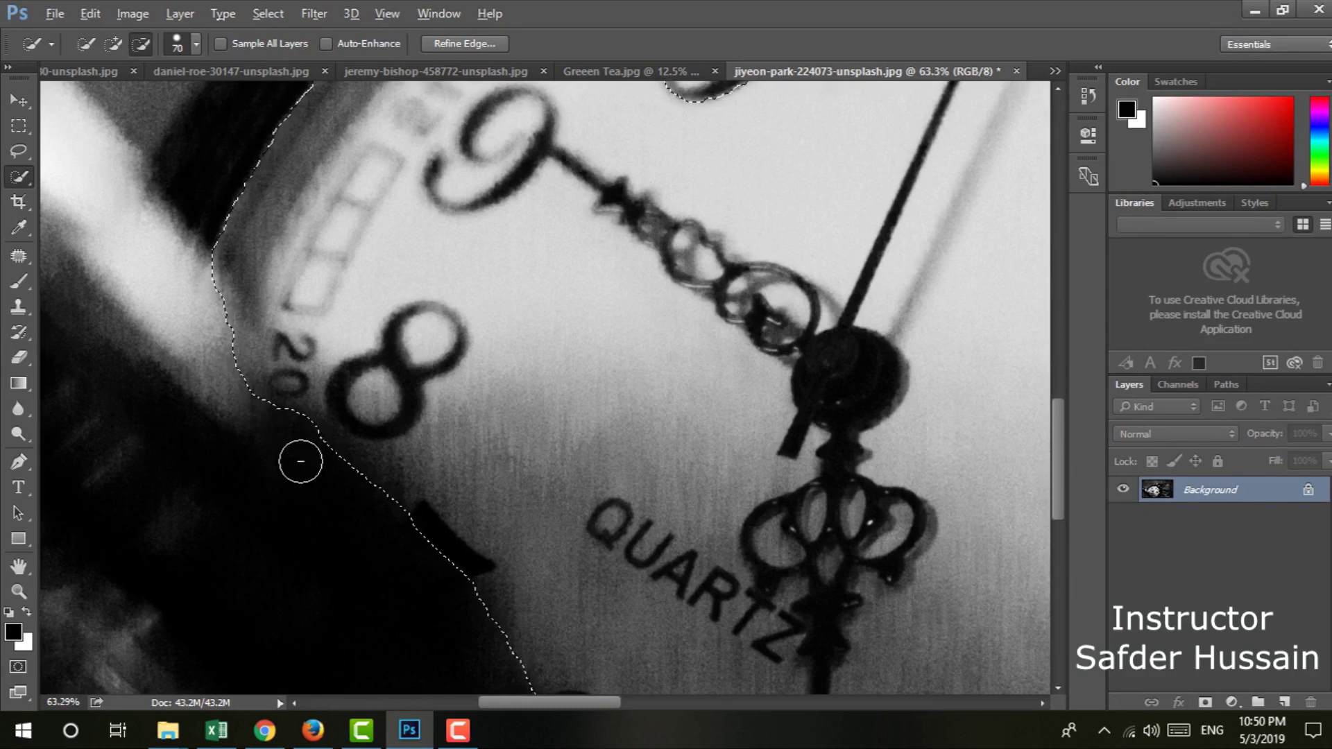
pyautogui.scroll(-2, 321, 479)
pyautogui.scroll(-2, 556, 291)
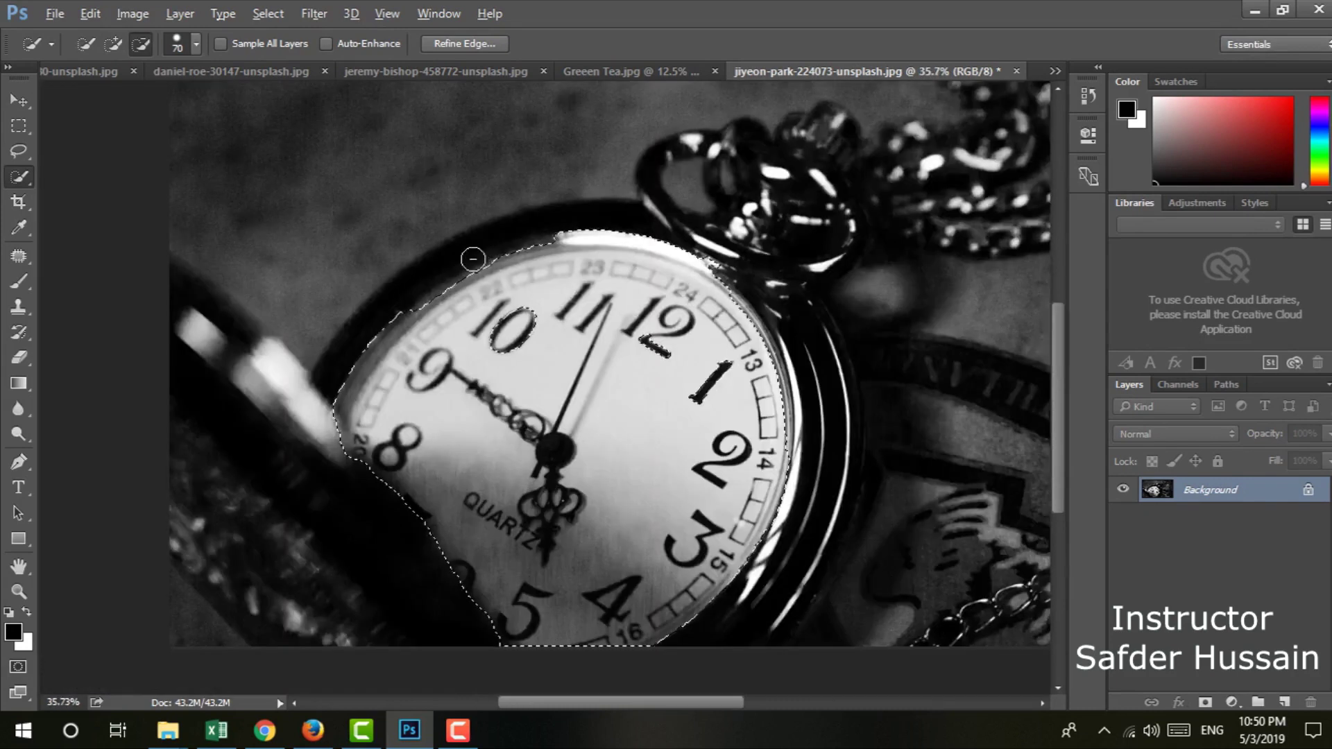
# Extend the selection out along the watch's grey upper rim
pyautogui.scroll(2, 471, 264)
pyautogui.scroll(1, 569, 232)
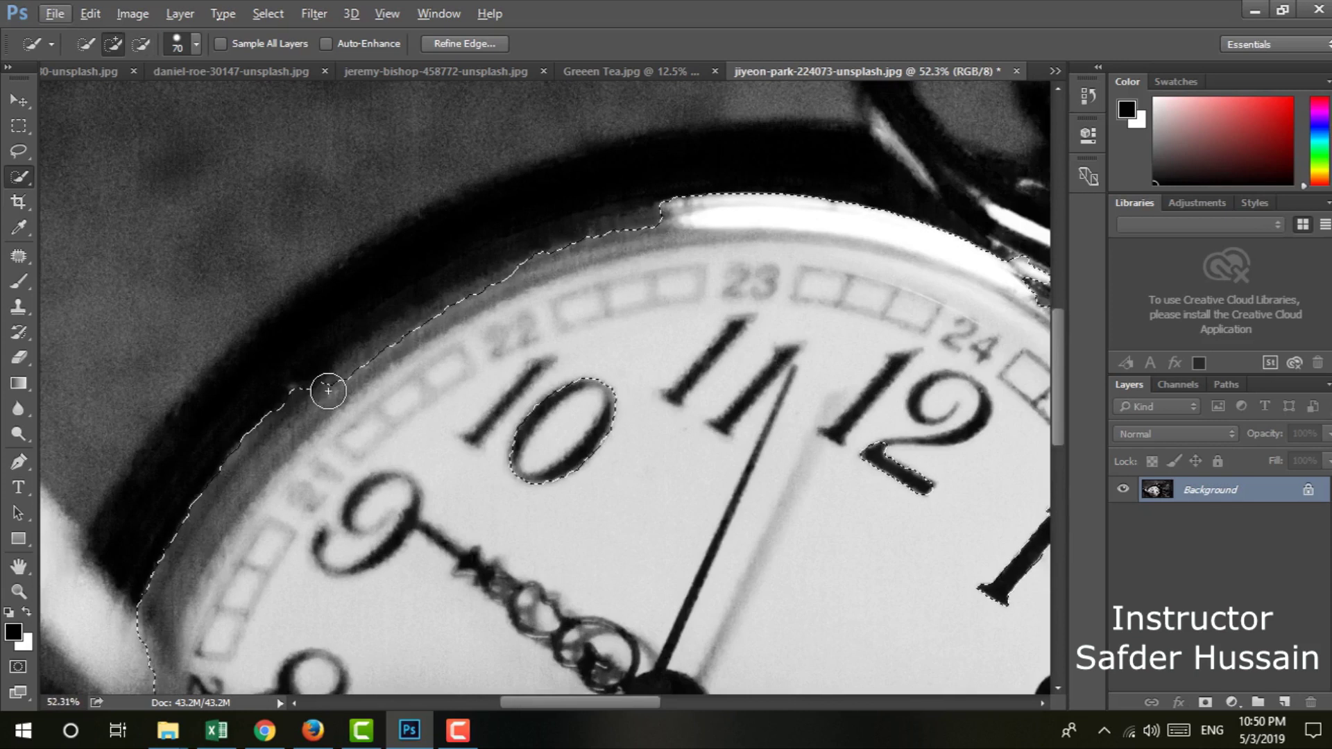
pyautogui.moveTo(328, 391); pyautogui.dragTo(462, 315)
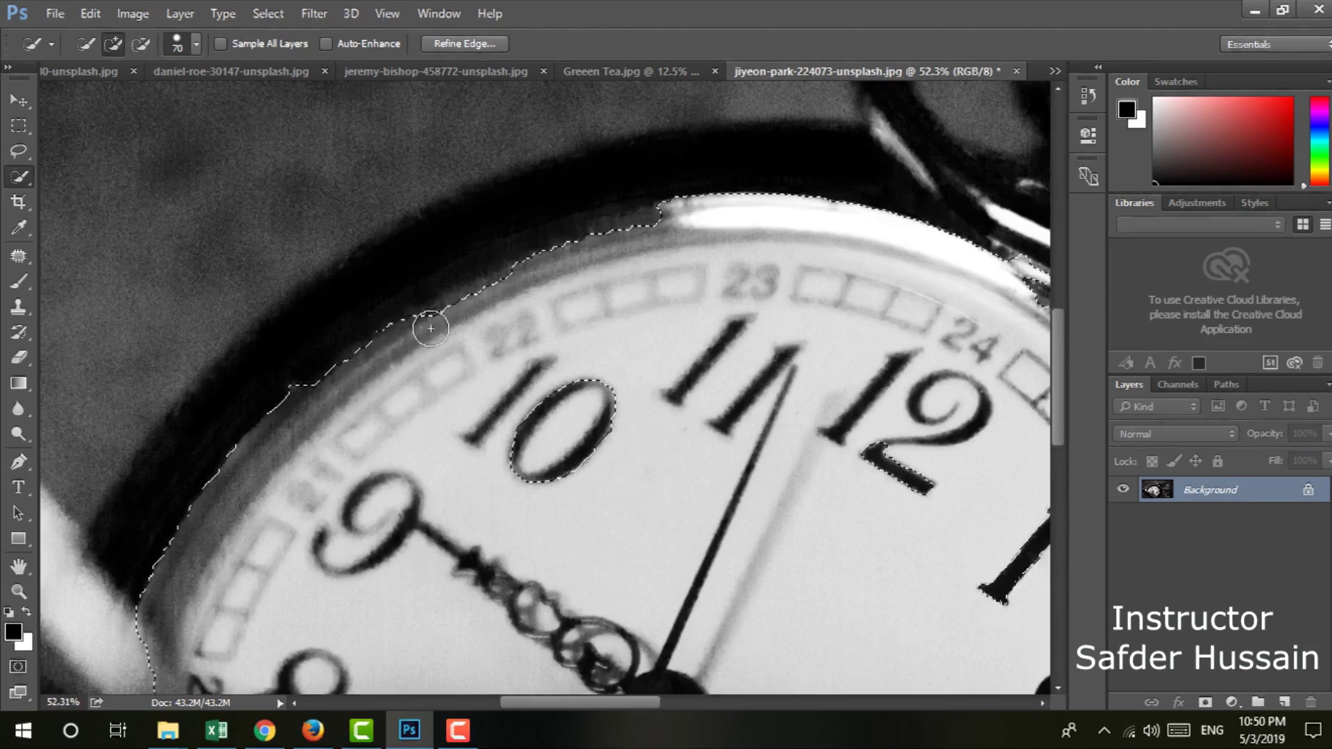
pyautogui.moveTo(578, 289); pyautogui.dragTo(603, 244)
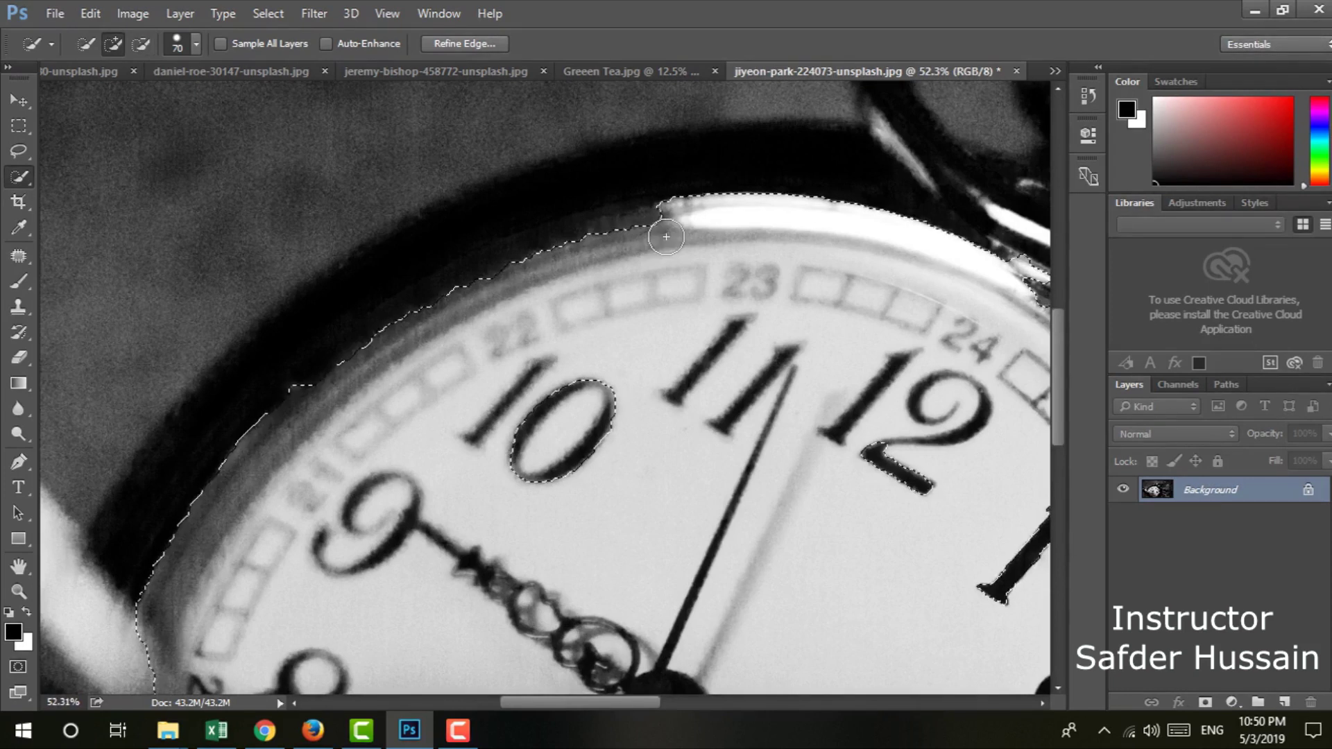
pyautogui.moveTo(563, 259); pyautogui.dragTo(516, 280)
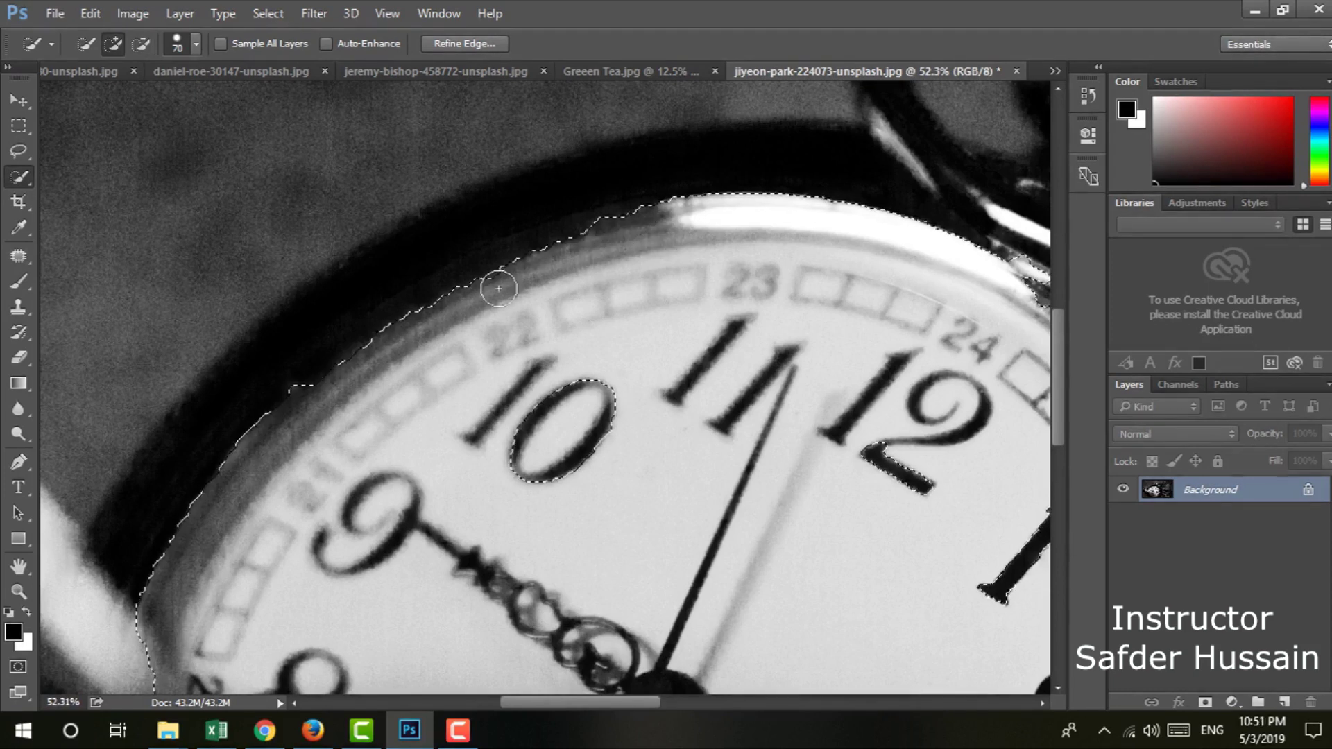
pyautogui.scroll(-3, 478, 378)
pyautogui.scroll(-2, 416, 416)
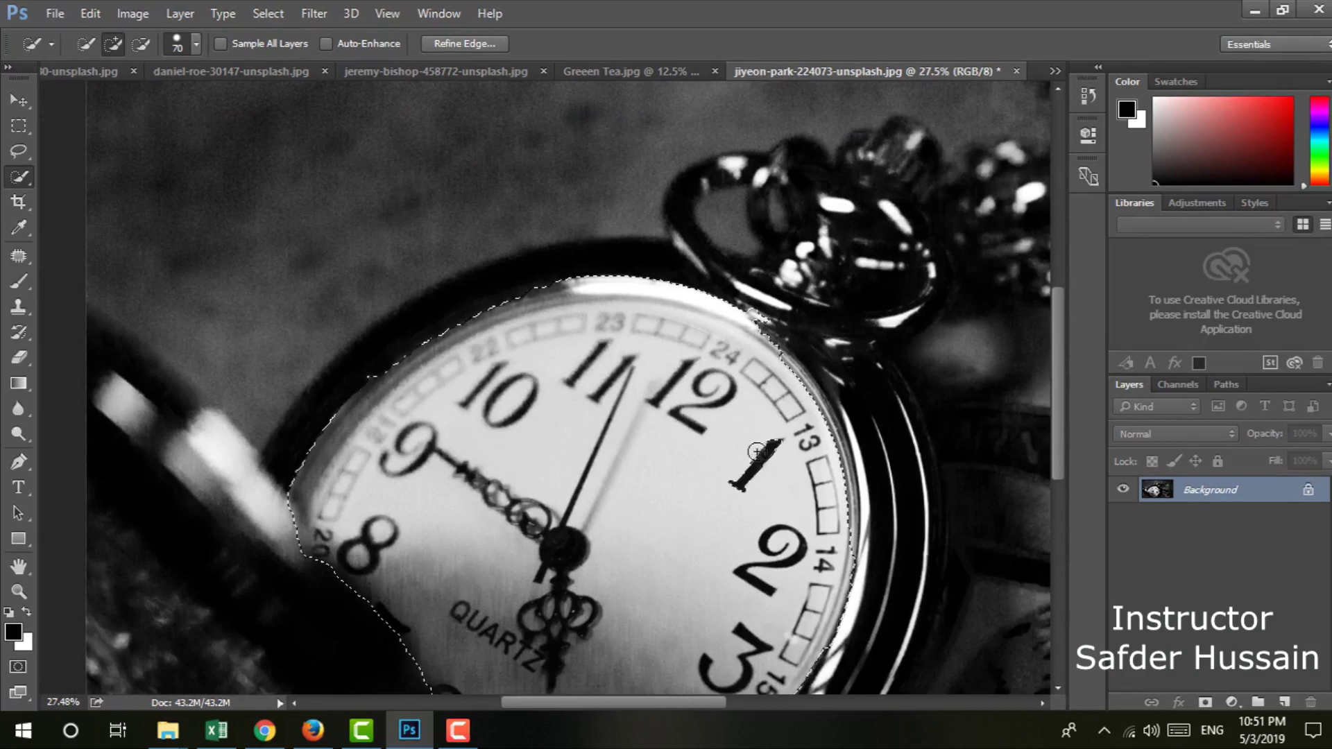
pyautogui.scroll(-2, 760, 454)
pyautogui.scroll(-2, 728, 516)
# Add the clock edge near the 24 and trim the overshoot along the rim
pyautogui.scroll(2, 779, 296)
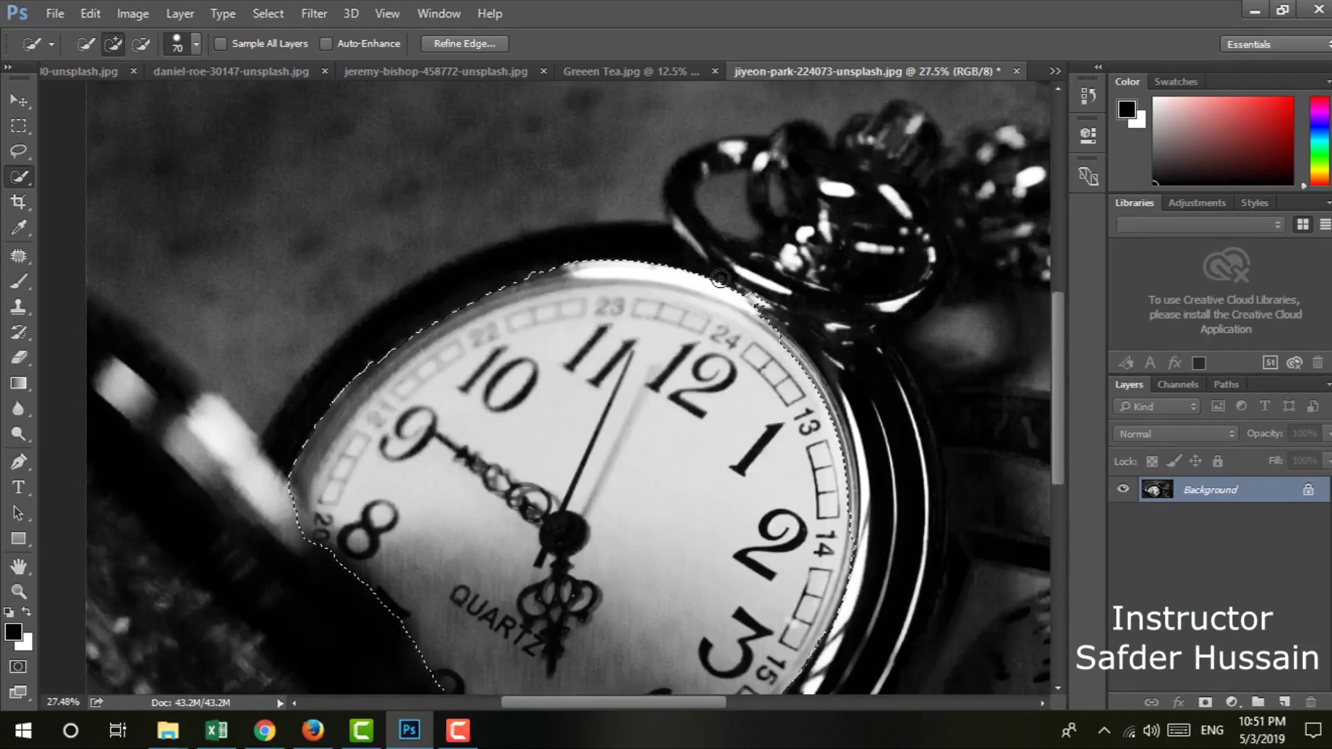
pyautogui.scroll(3, 791, 291)
pyautogui.scroll(1, 794, 294)
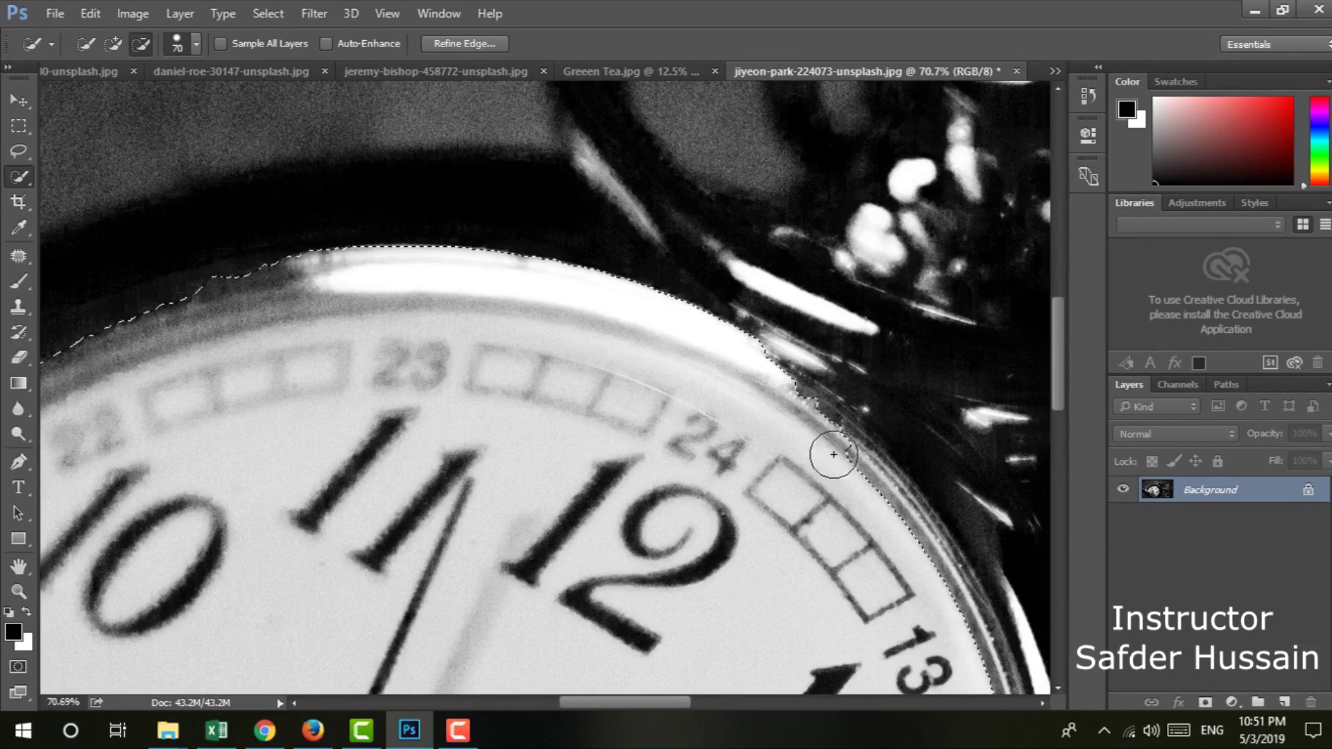
pyautogui.moveTo(810, 416); pyautogui.dragTo(844, 438)
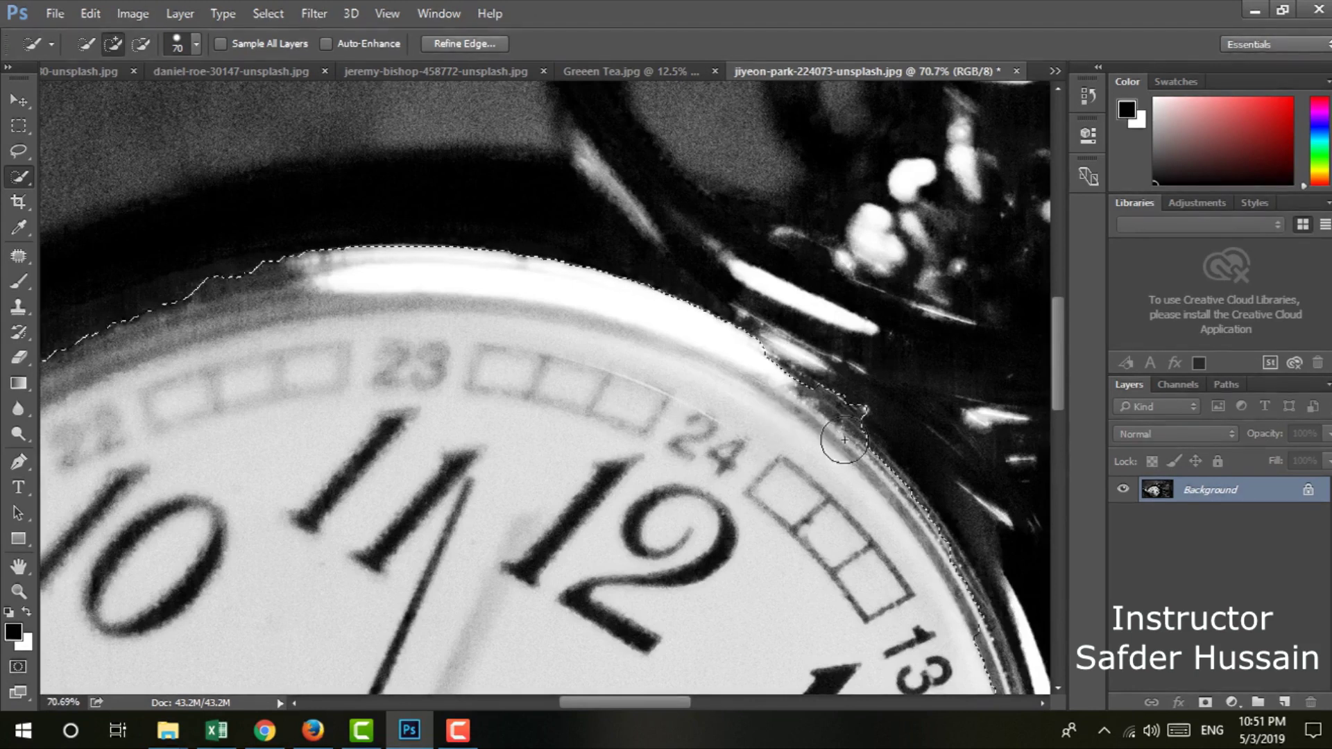
pyautogui.press('alt')
pyautogui.moveTo(864, 388); pyautogui.dragTo(885, 399)
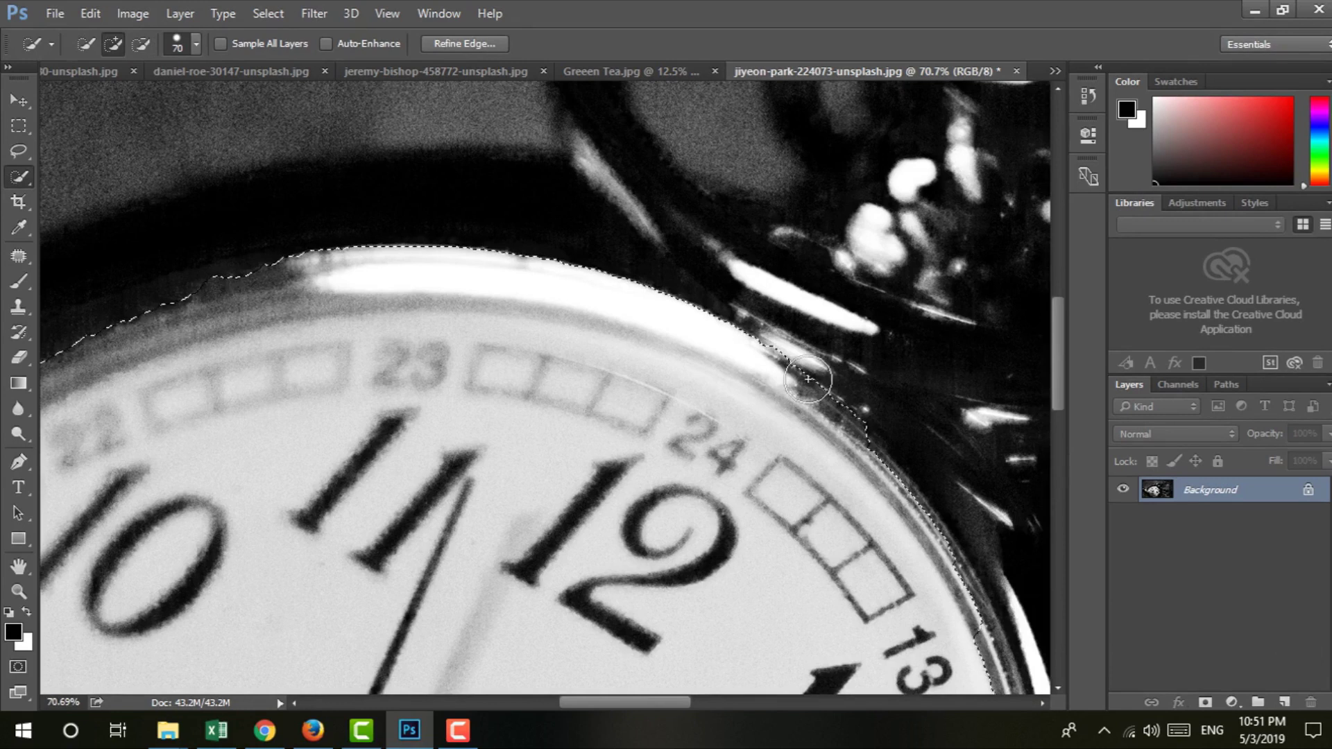
pyautogui.scroll(-2, 763, 367)
pyautogui.scroll(-2, 431, 271)
pyautogui.scroll(-2, 343, 362)
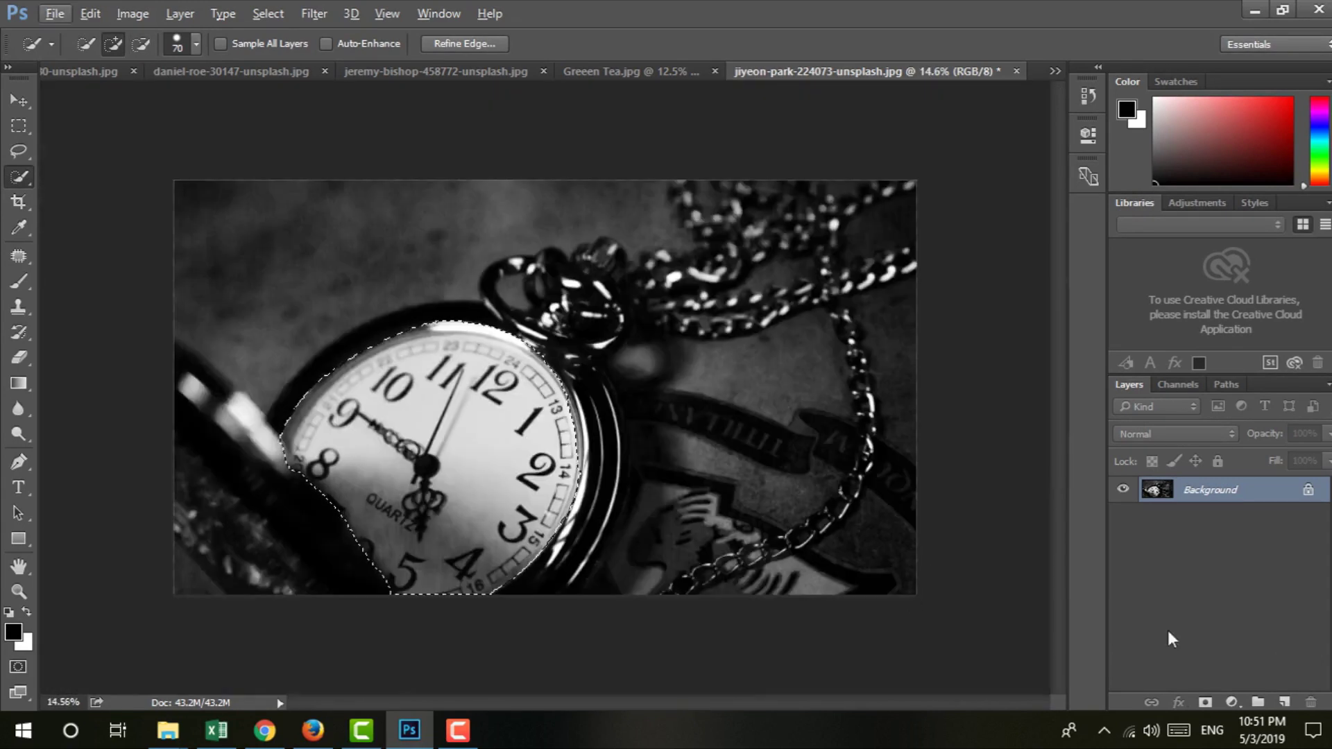
# Add a new empty layer and set the brush foreground colour to blue 0e71e1
pyautogui.click(1284, 703)
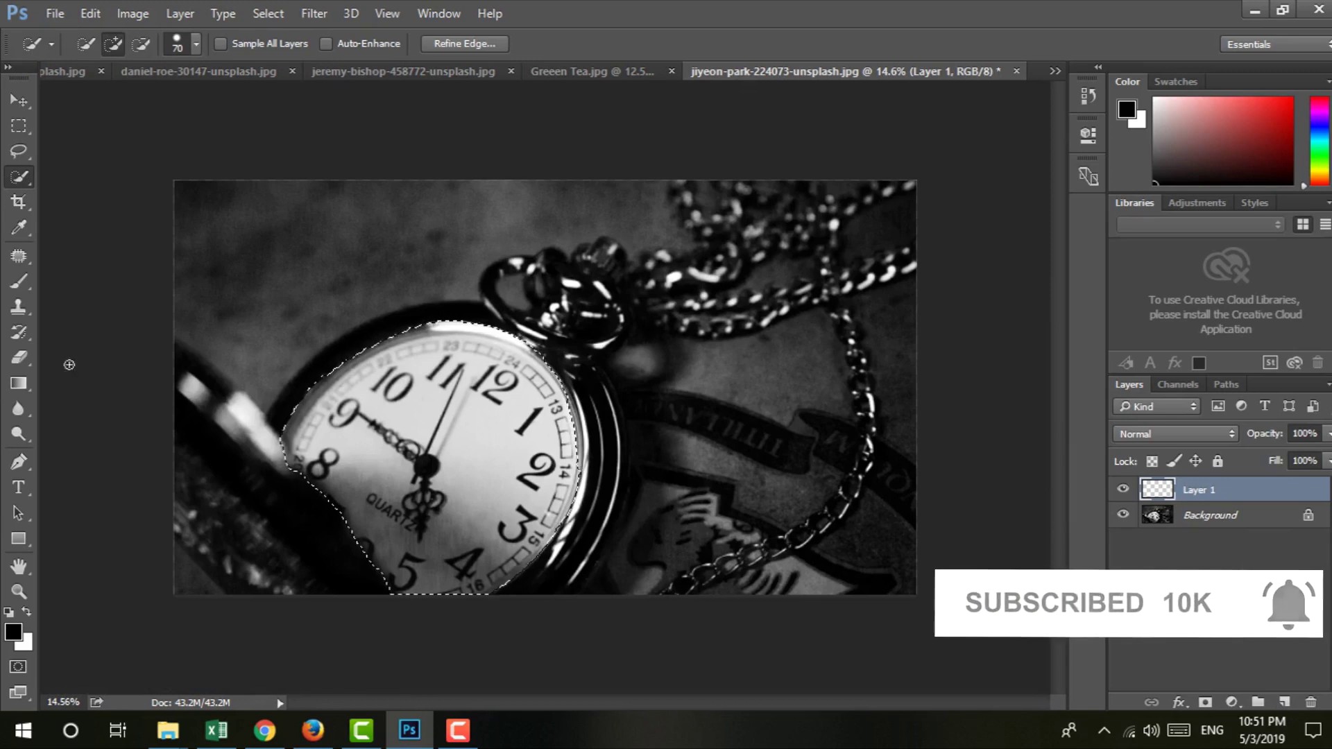
pyautogui.click(18, 227)
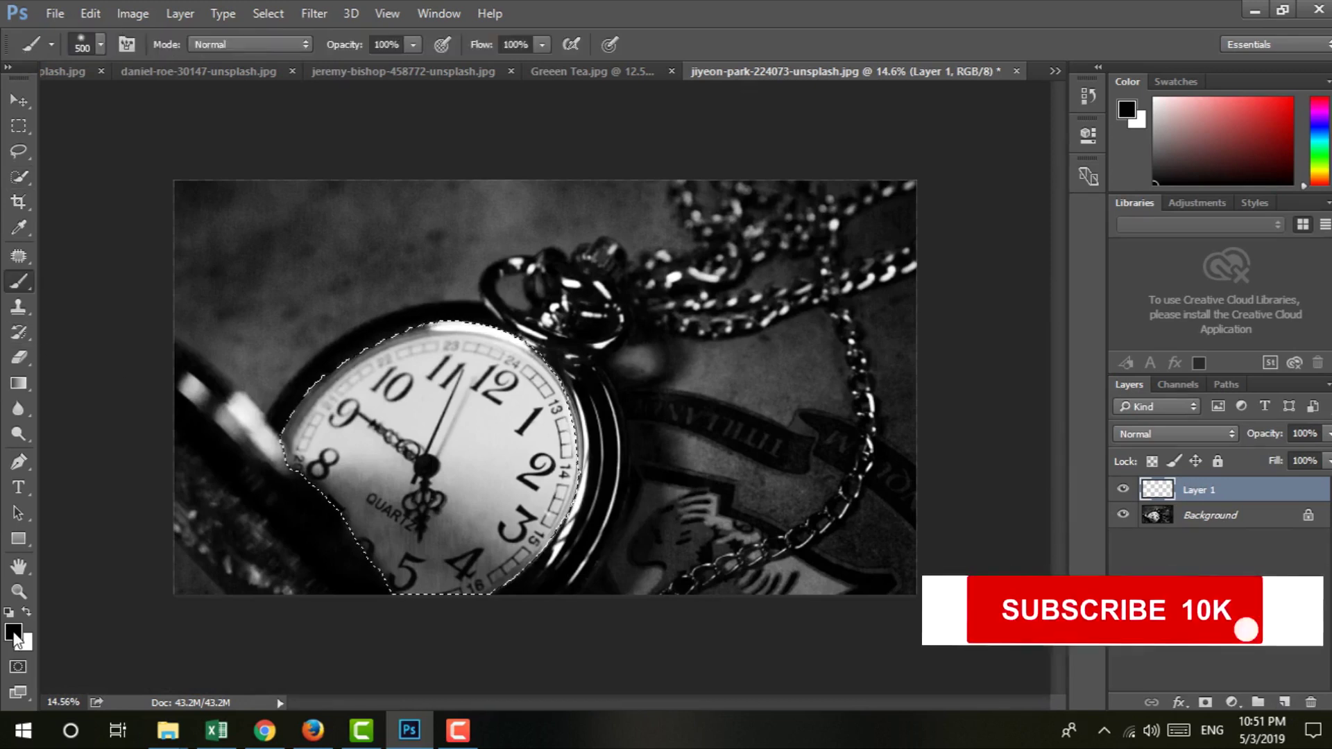
pyautogui.click(13, 631)
pyautogui.click(689, 258)
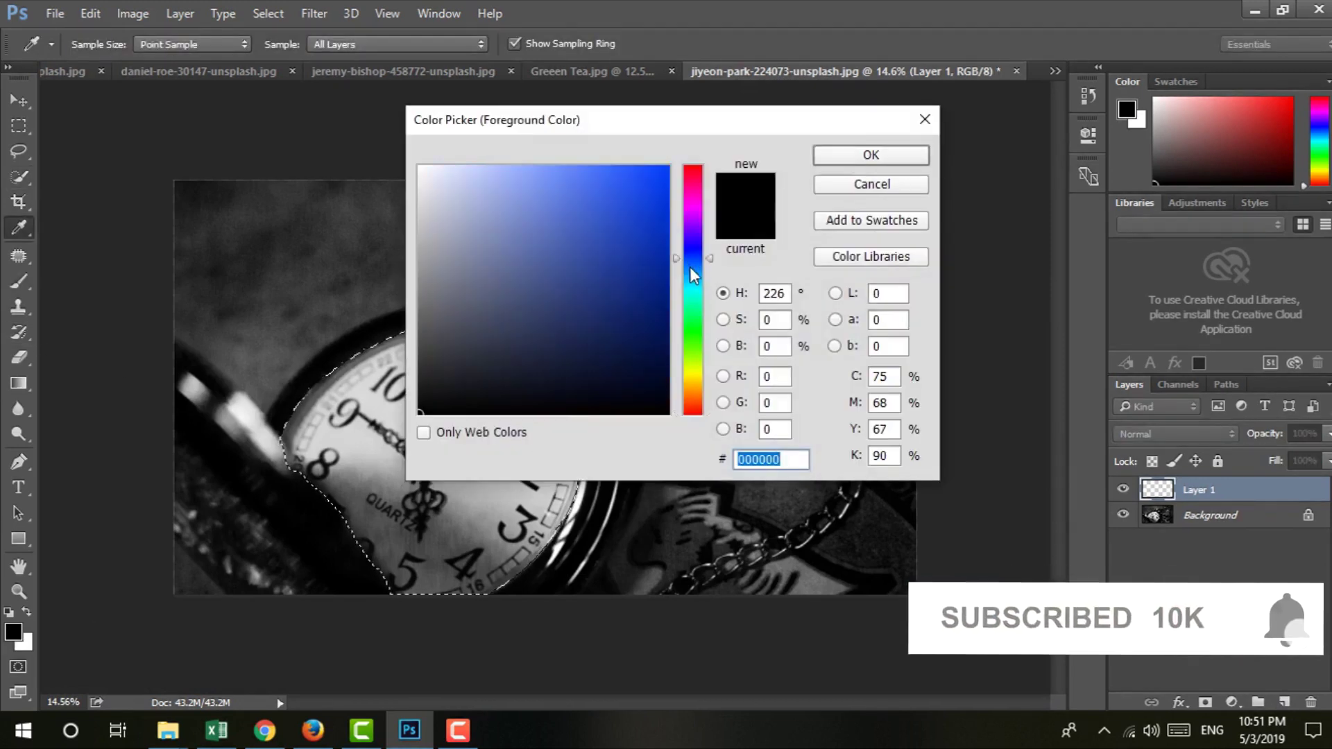
pyautogui.click(689, 268)
pyautogui.click(643, 205)
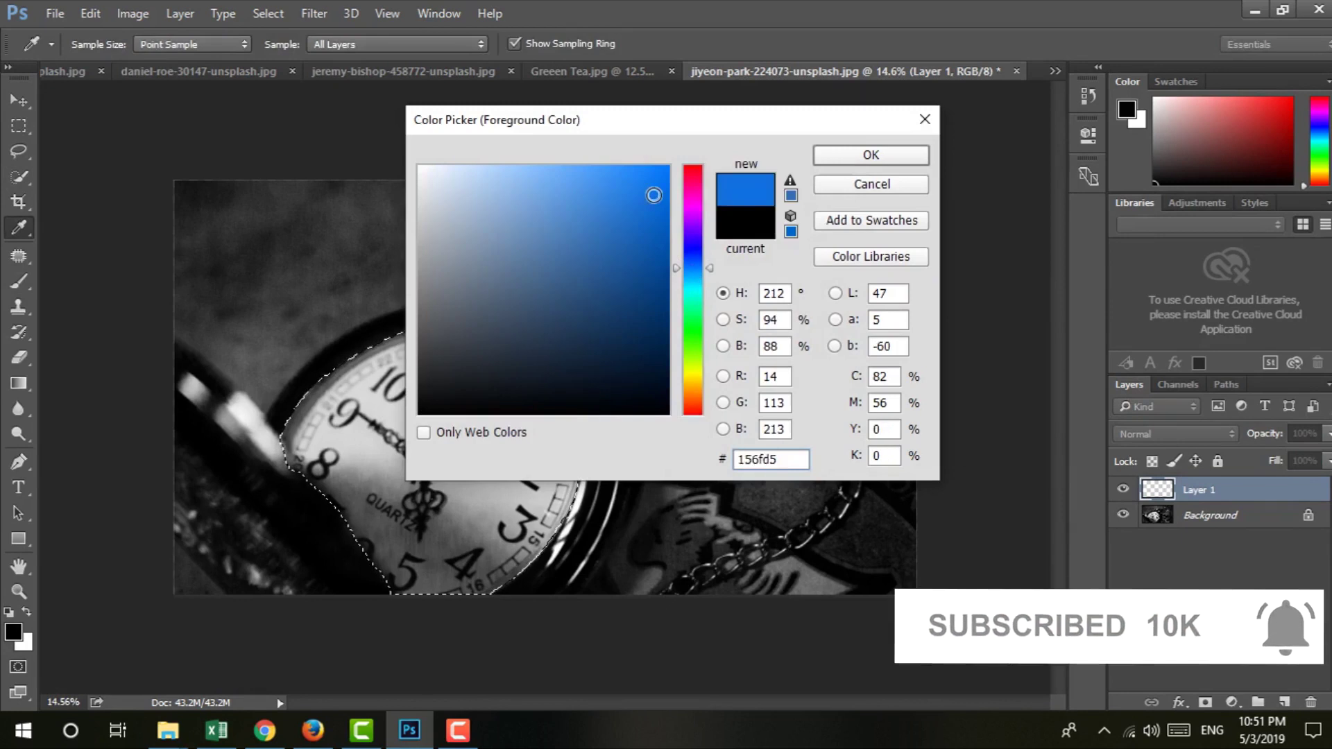
pyautogui.click(854, 156)
# Paint blue across the entire selected watch face, including its left edge
pyautogui.press('b')
pyautogui.moveTo(333, 364)
pyautogui.mouseDown()
pyautogui.moveTo(298, 387)
pyautogui.moveTo(485, 354)
pyautogui.mouseUp()
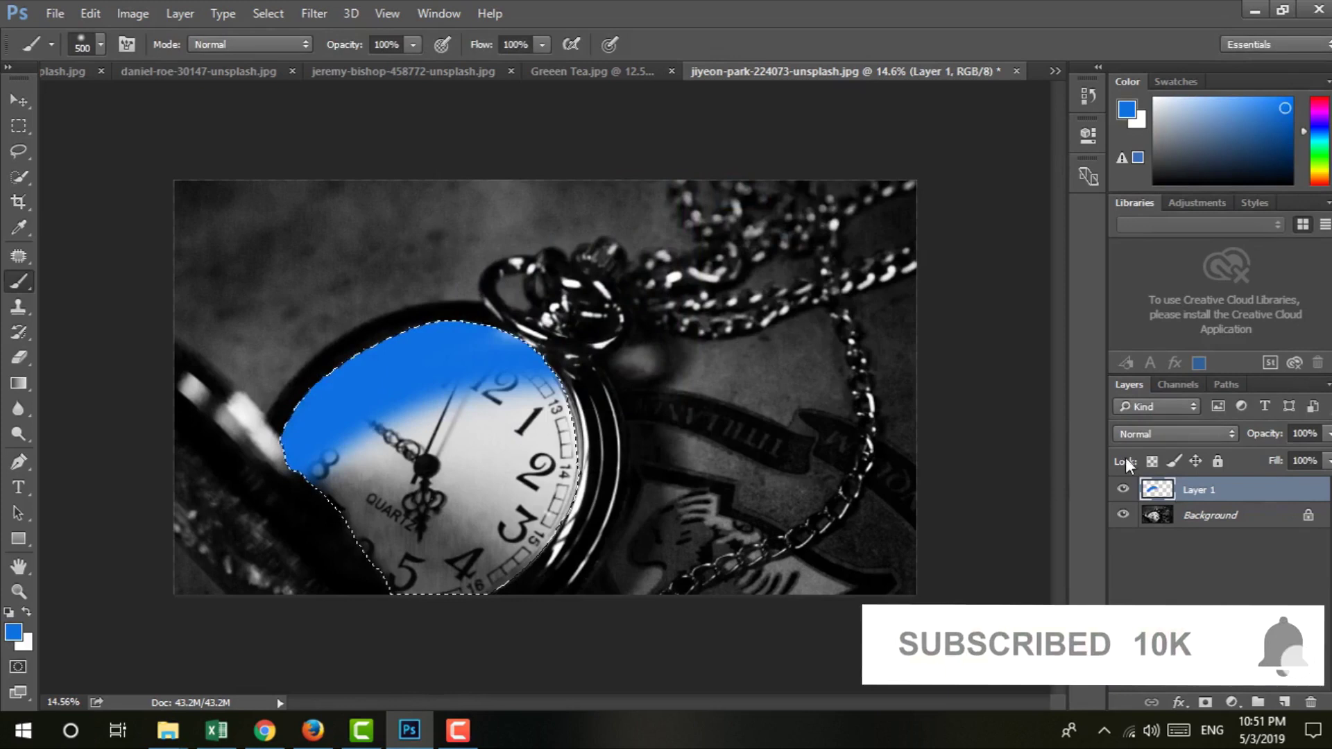
pyautogui.moveTo(325, 456)
pyautogui.mouseDown()
pyautogui.moveTo(320, 493)
pyautogui.moveTo(508, 380)
pyautogui.moveTo(413, 451)
pyautogui.moveTo(389, 520)
pyautogui.moveTo(529, 419)
pyautogui.moveTo(548, 472)
pyautogui.moveTo(482, 583)
pyautogui.mouseUp()
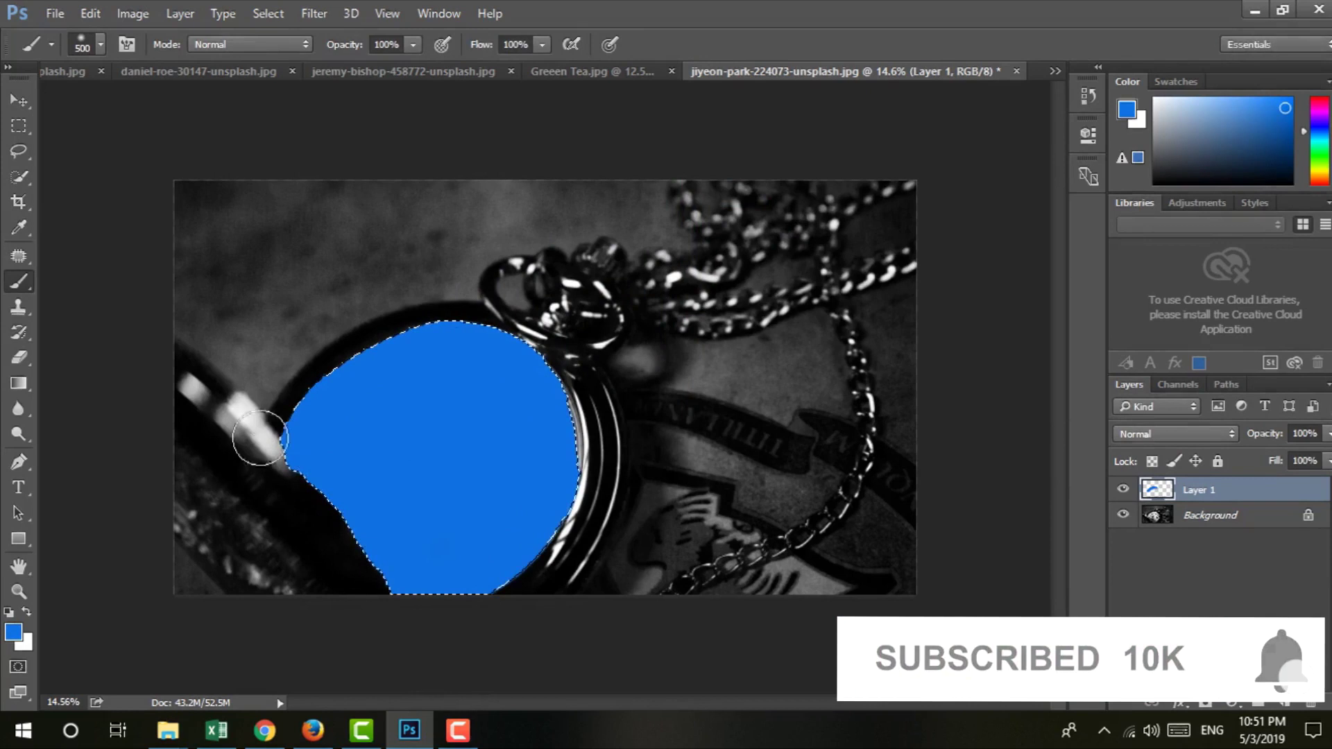
pyautogui.moveTo(363, 374); pyautogui.dragTo(375, 369)
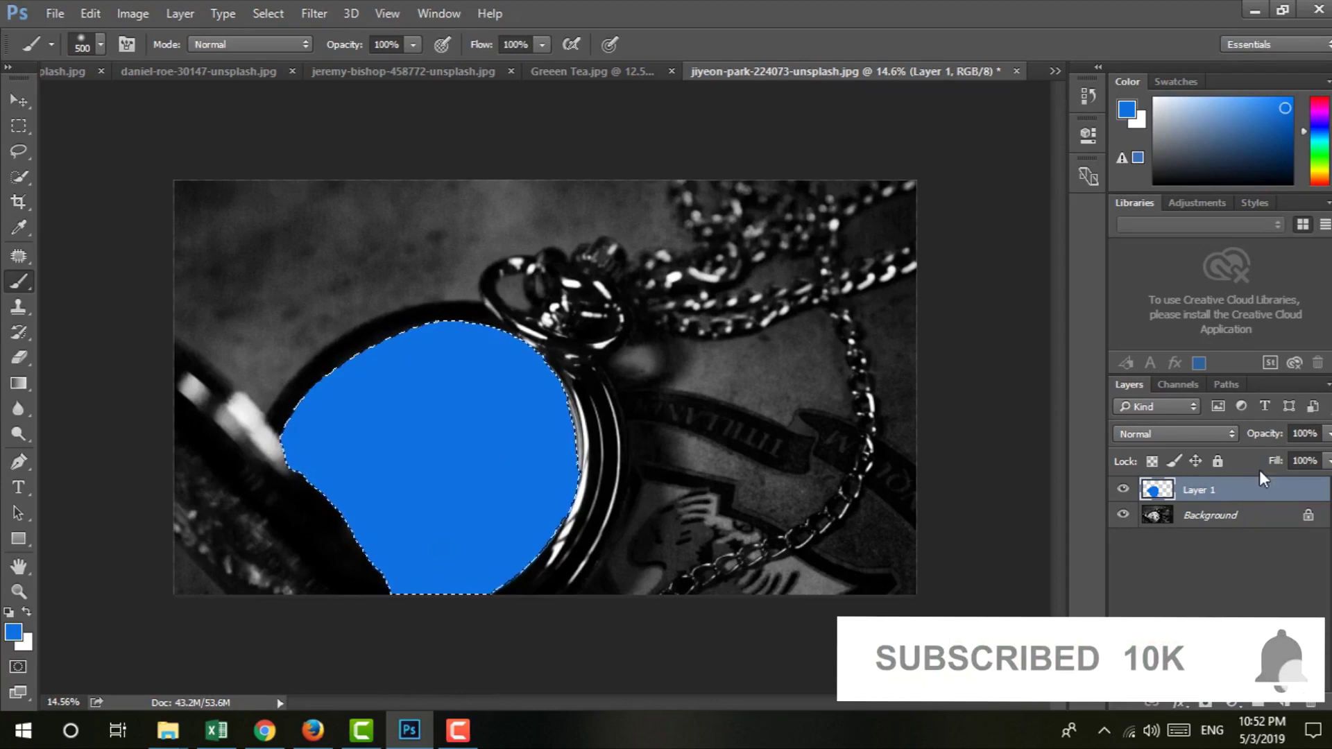
# Try Color and Saturation blend modes on Layer 1, settling on Difference
pyautogui.click(1192, 434)
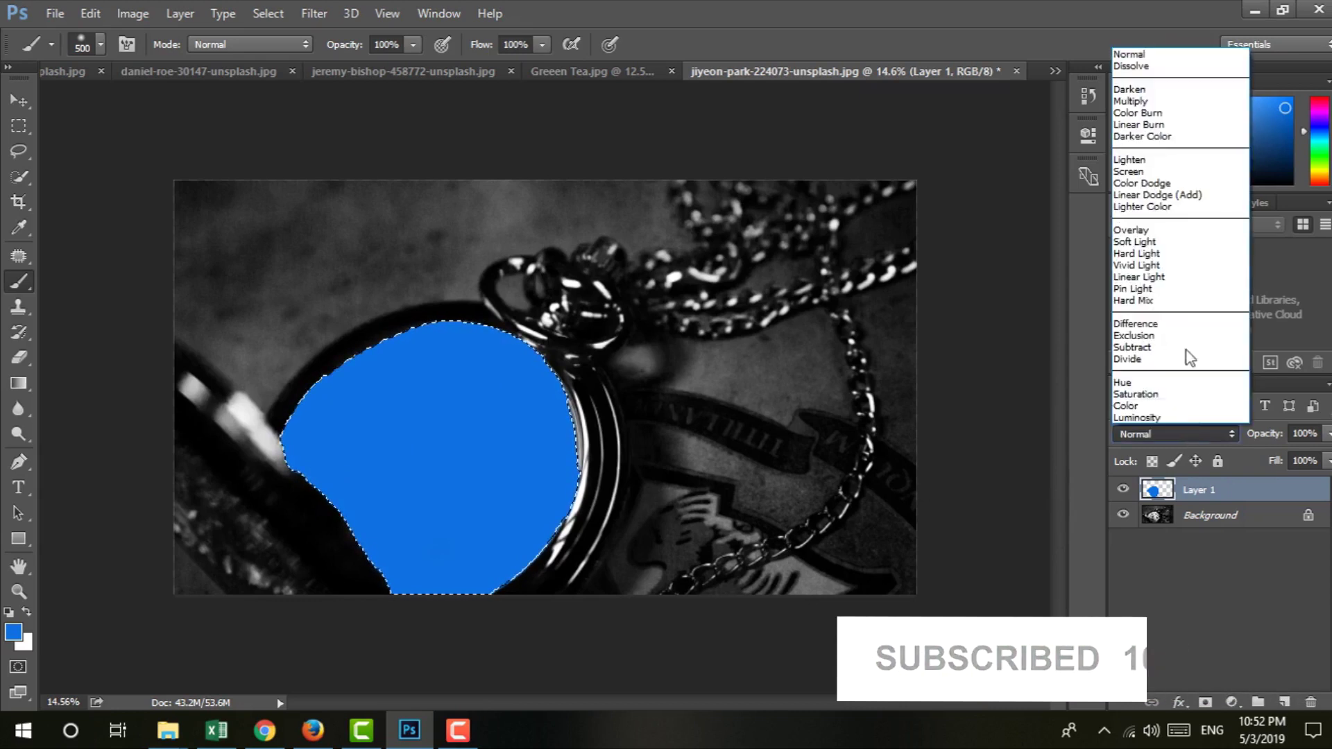
pyautogui.click(1154, 407)
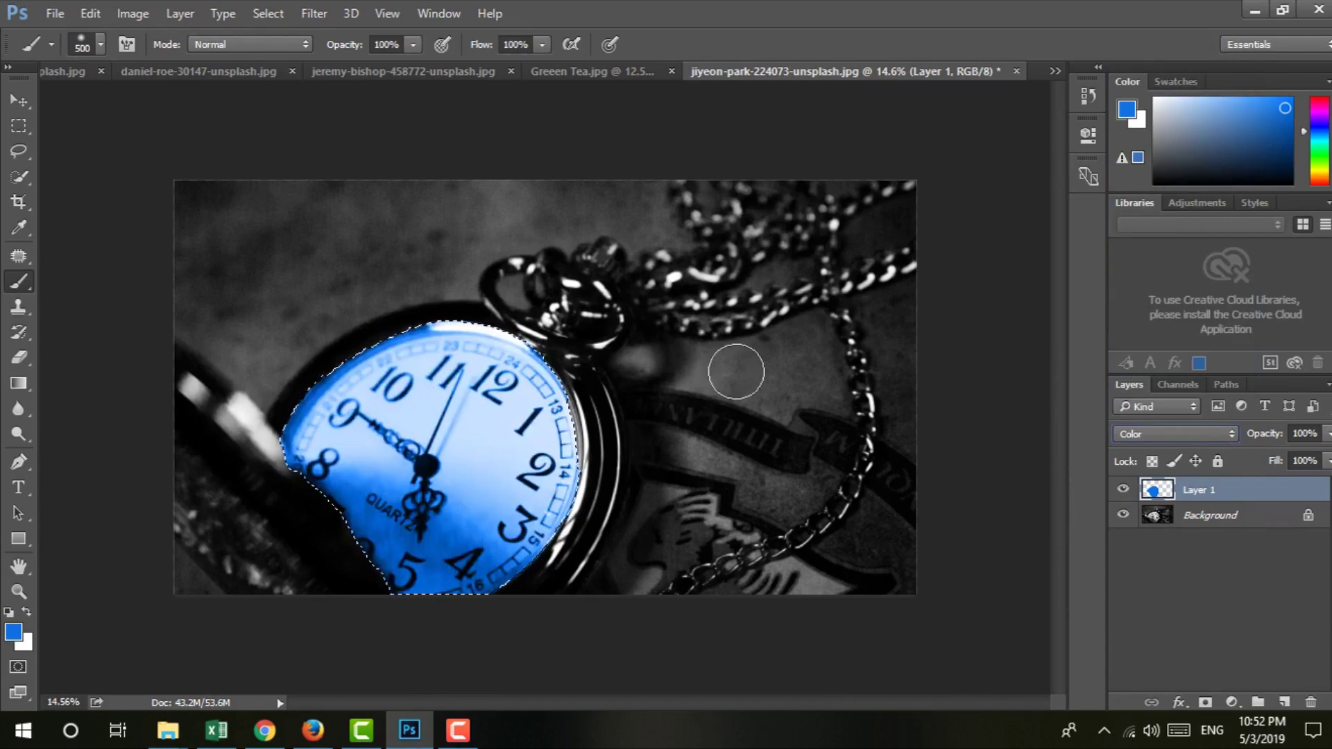
pyautogui.click(1176, 440)
pyautogui.click(1163, 394)
pyautogui.press('Up')
pyautogui.press('Up')
pyautogui.press('Up')
pyautogui.press('Up')
pyautogui.press('Up')
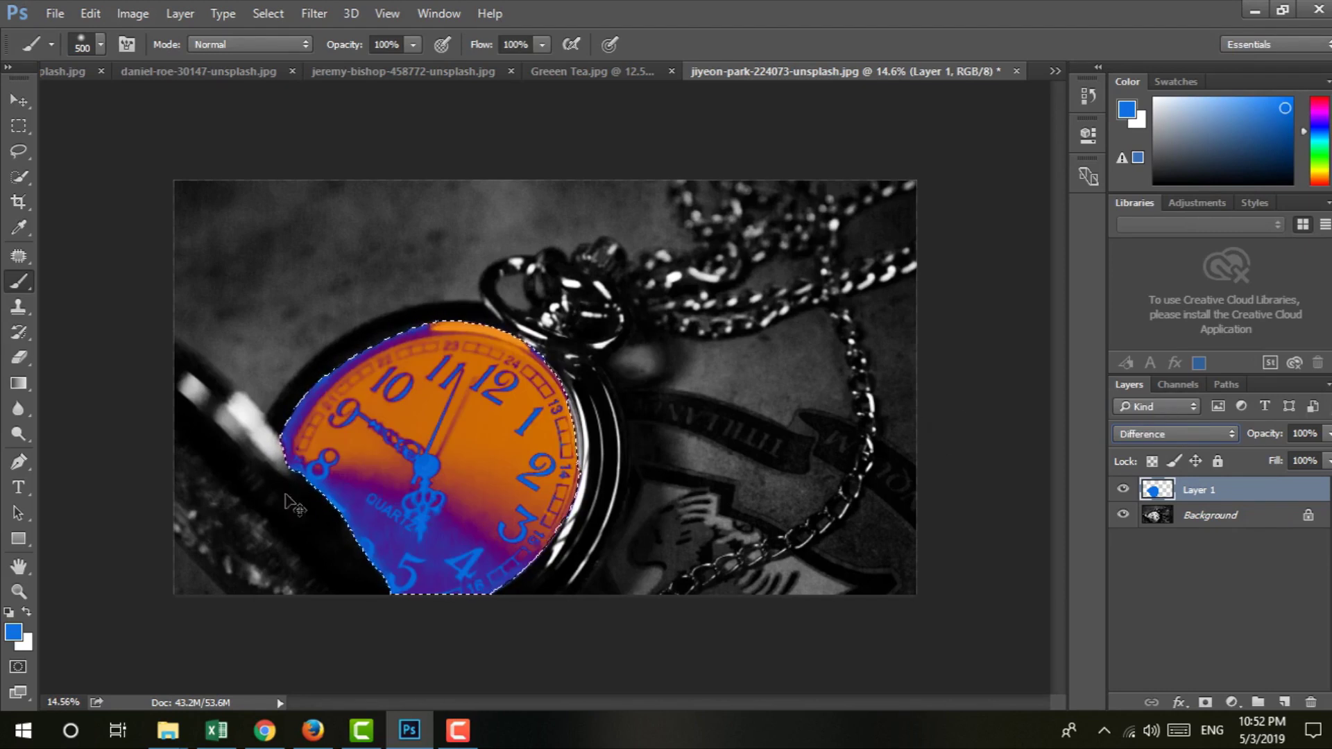
# Deselect, toggle the blue layer's visibility to compare, and bring up Greeen Tea.jpg
pyautogui.click(19, 101)
pyautogui.hotkey('ctrl', 'd')
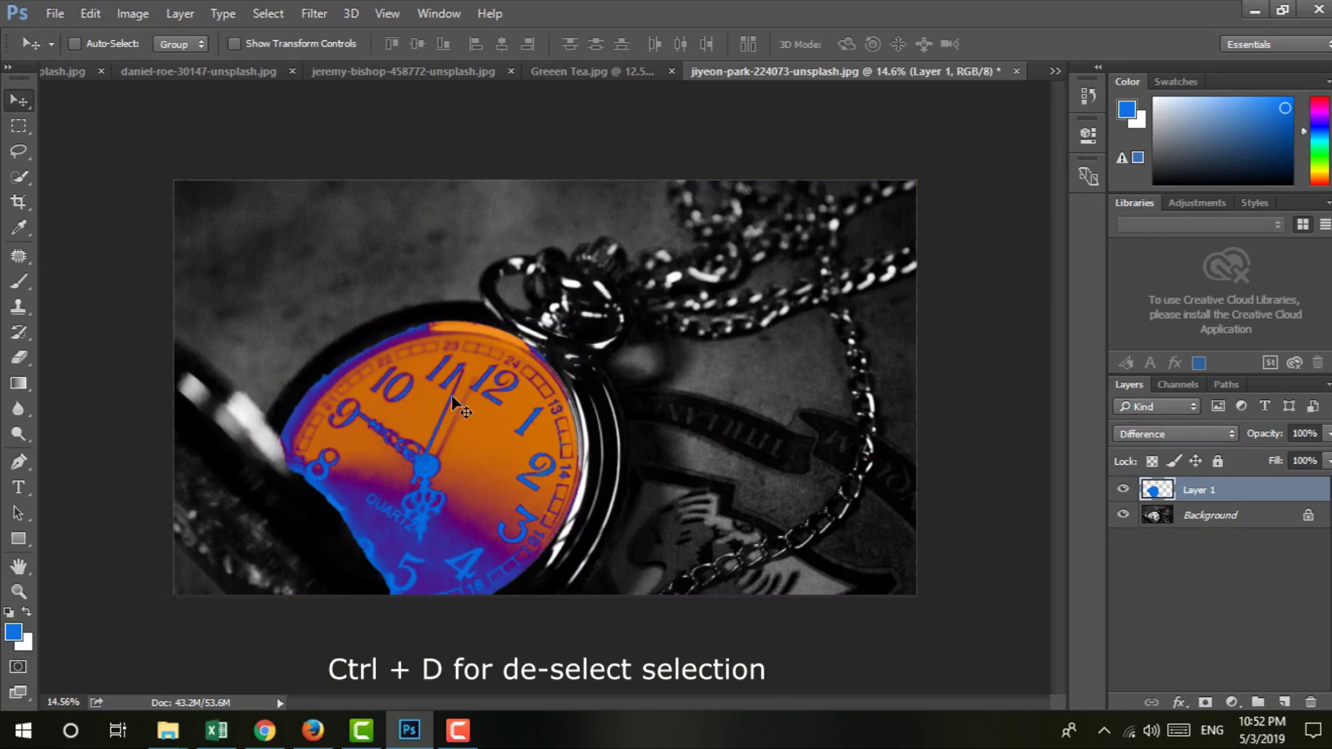
pyautogui.scroll(-1, 567, 432)
pyautogui.scroll(-1, 624, 457)
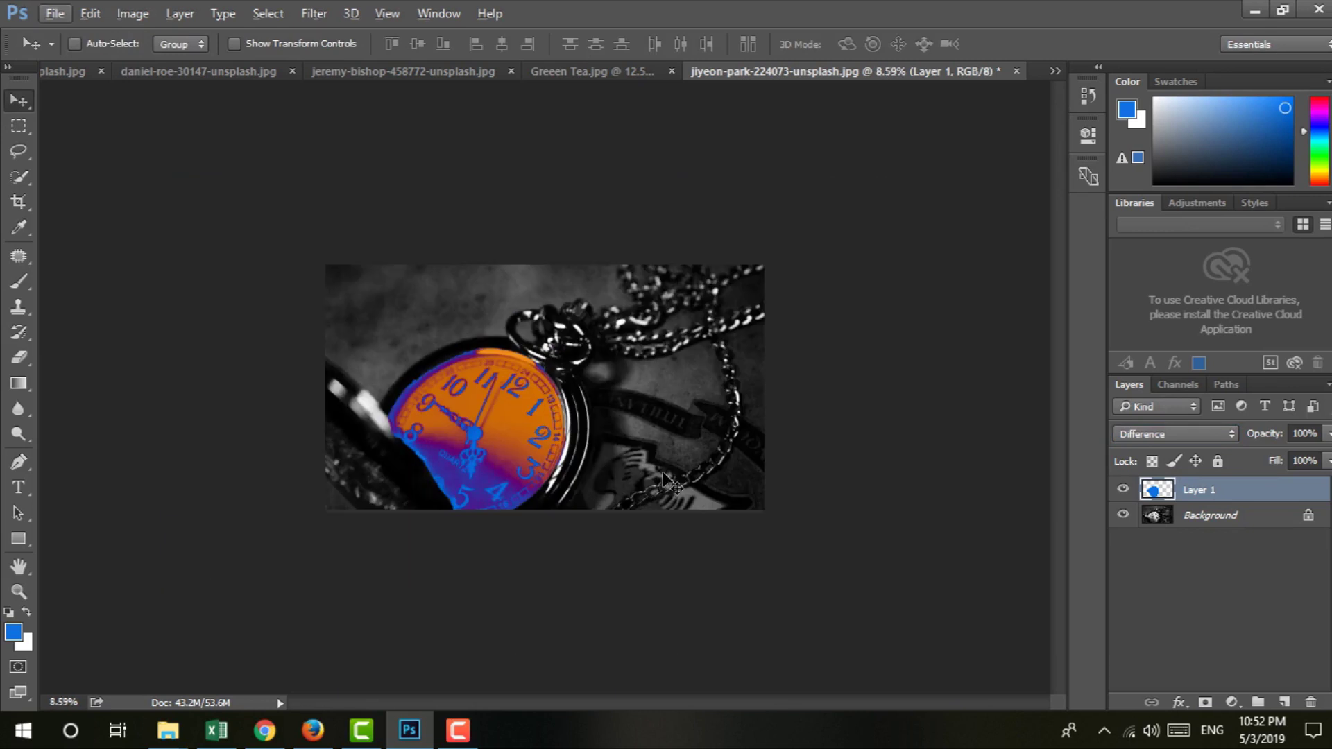
pyautogui.click(1122, 490)
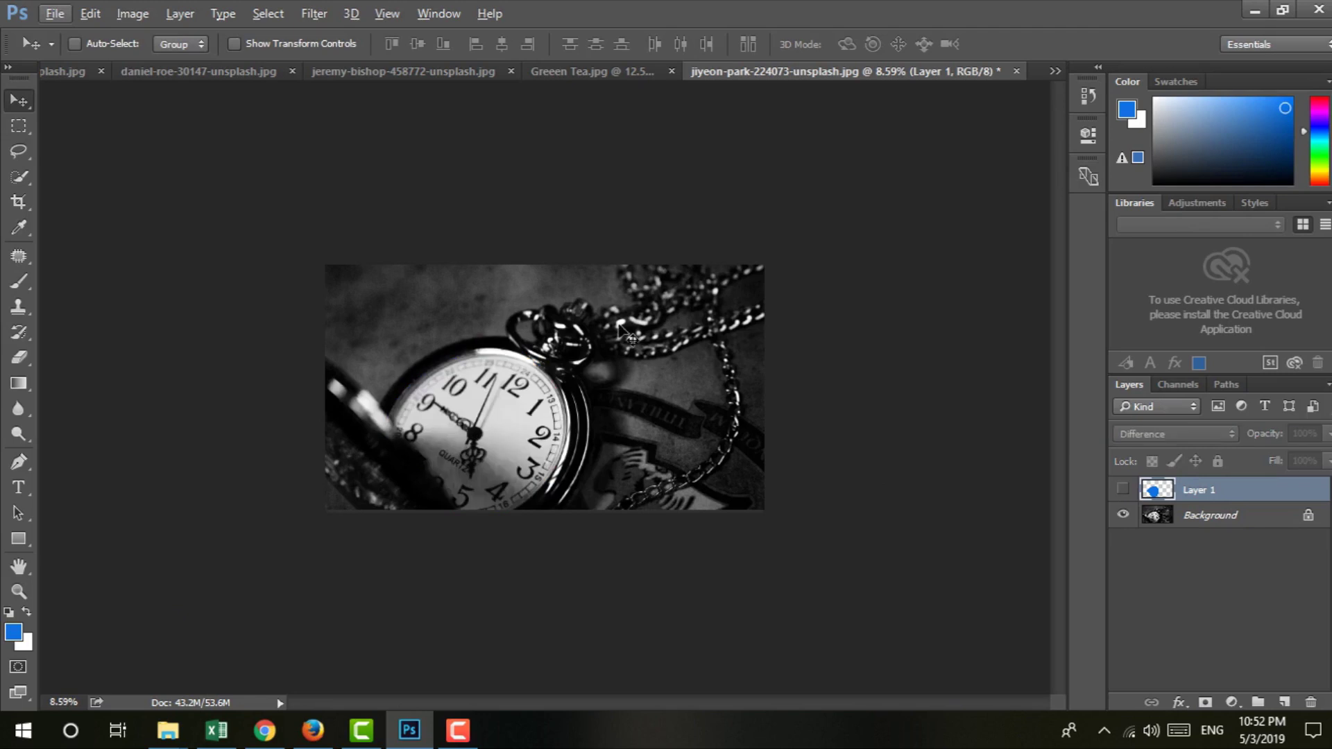
pyautogui.click(1123, 489)
pyautogui.click(584, 72)
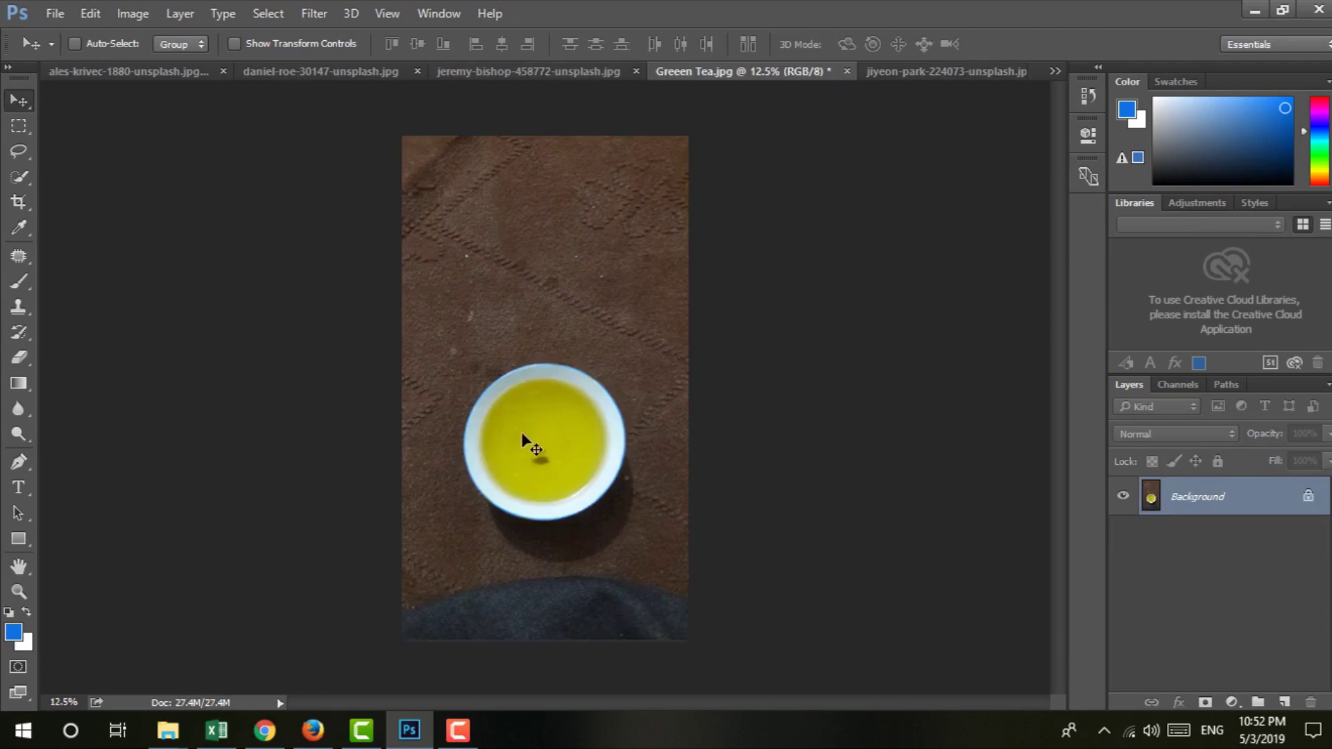
# Quick-select the tea bowl, then subtract its bottom, upper-right and right rim
pyautogui.scroll(1, 522, 434)
pyautogui.scroll(2, 521, 433)
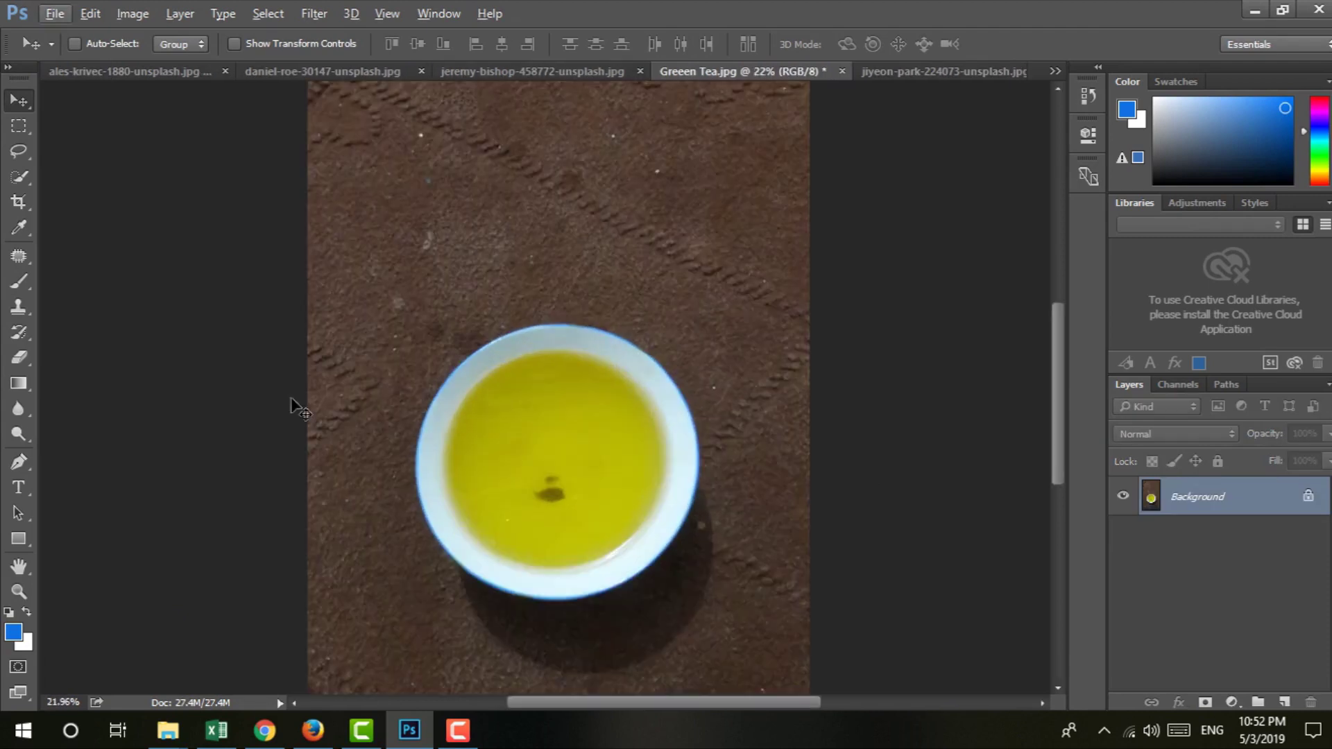
pyautogui.click(19, 178)
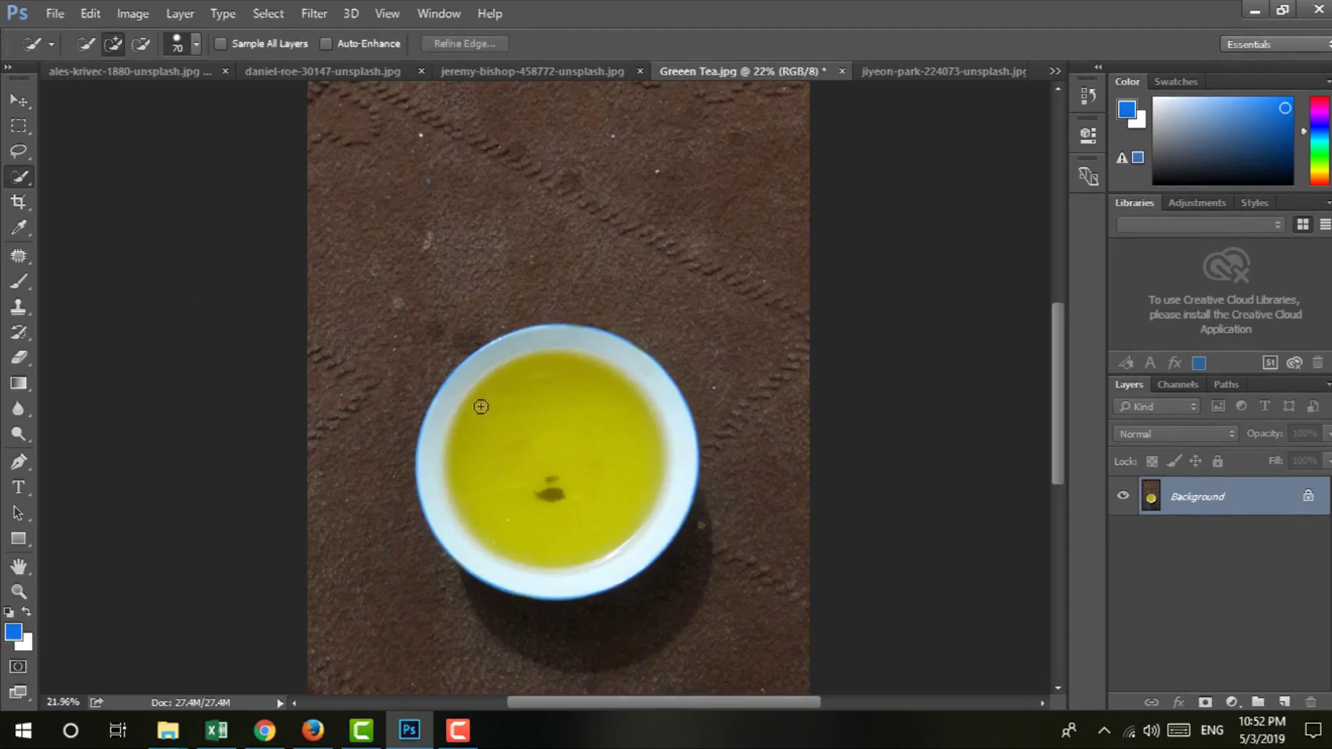
pyautogui.click(493, 380)
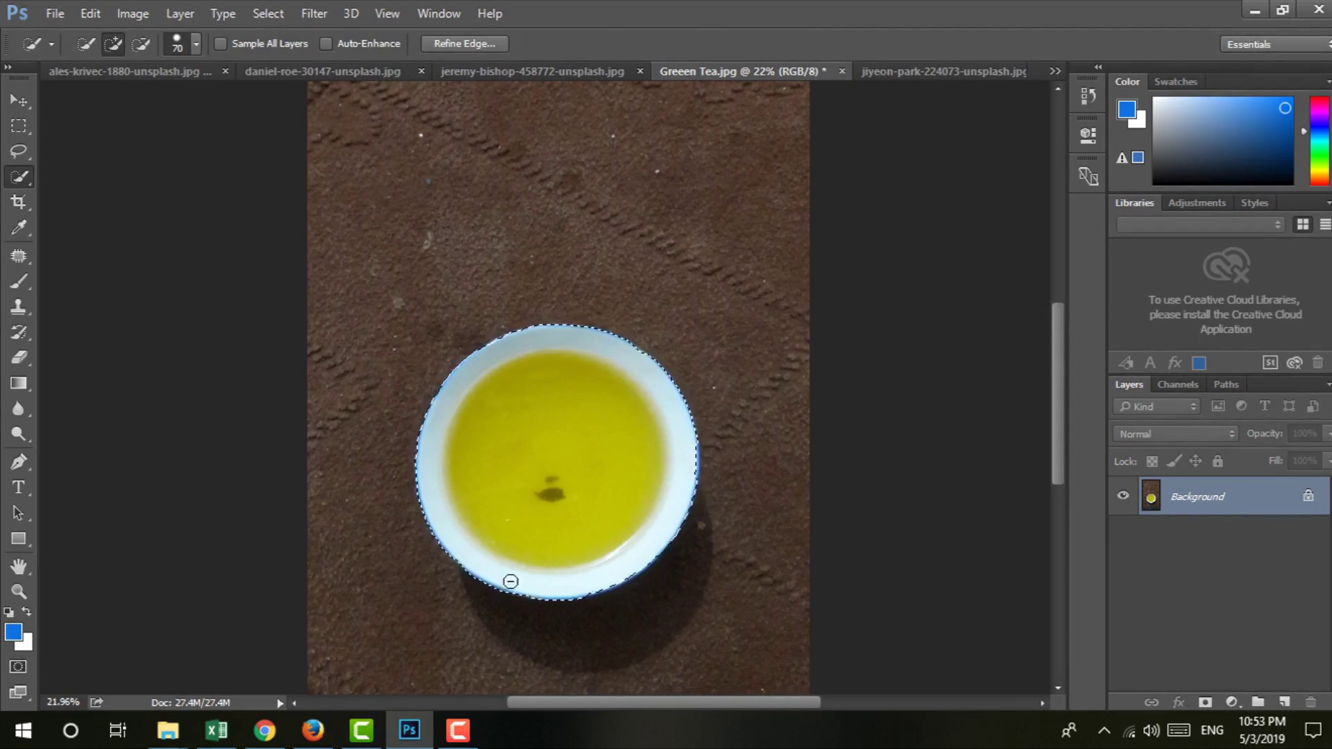
pyautogui.scroll(2, 522, 587)
pyautogui.moveTo(560, 600)
pyautogui.mouseDown()
pyautogui.moveTo(514, 596)
pyautogui.moveTo(387, 491)
pyautogui.moveTo(394, 307)
pyautogui.moveTo(424, 270)
pyautogui.moveTo(511, 223)
pyautogui.moveTo(606, 219)
pyautogui.mouseUp()
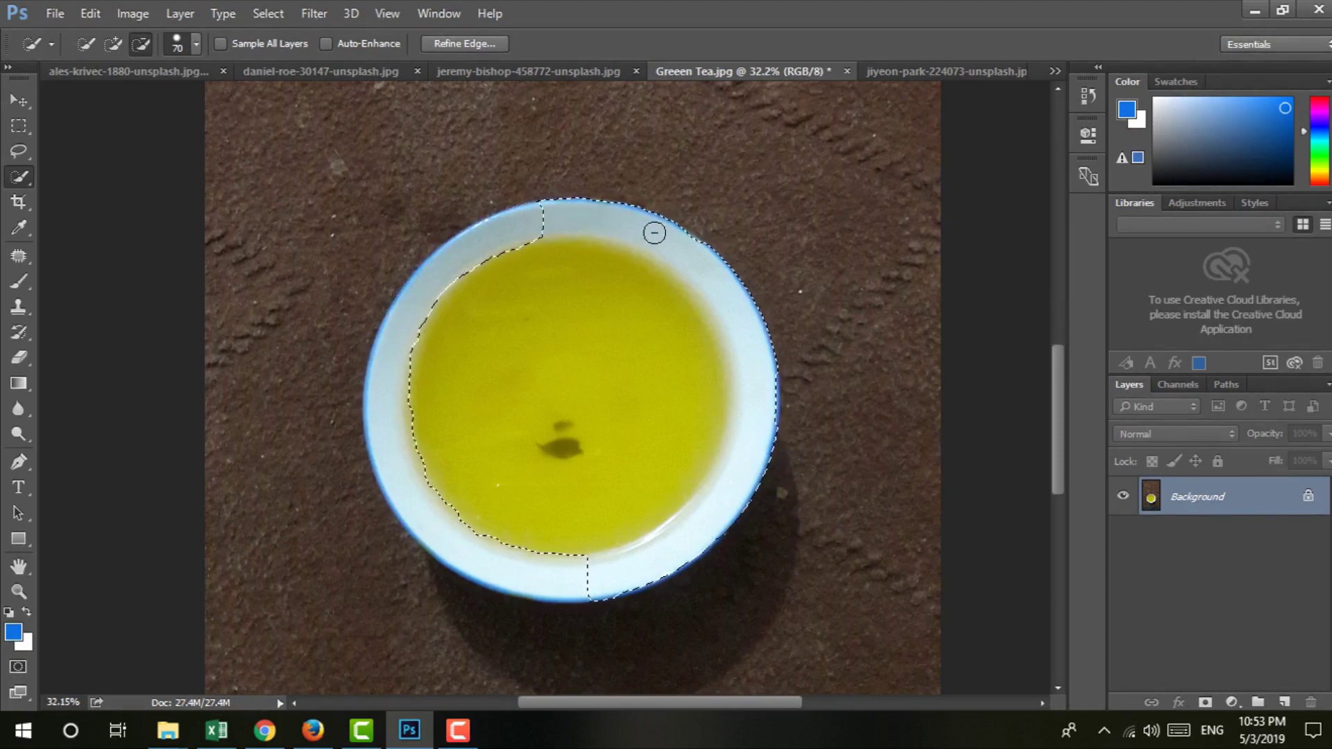
pyautogui.moveTo(658, 231); pyautogui.dragTo(723, 272)
pyautogui.moveTo(770, 318); pyautogui.dragTo(780, 399)
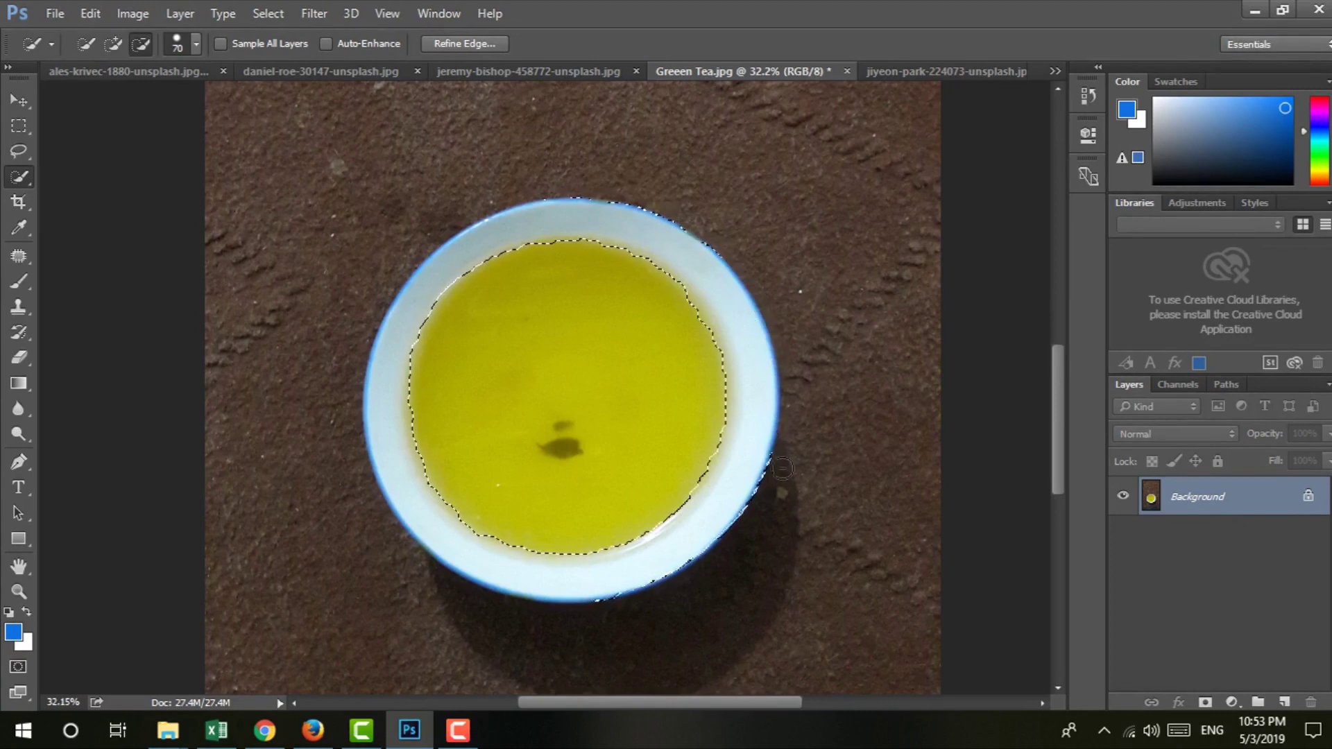
pyautogui.moveTo(734, 519); pyautogui.dragTo(716, 535)
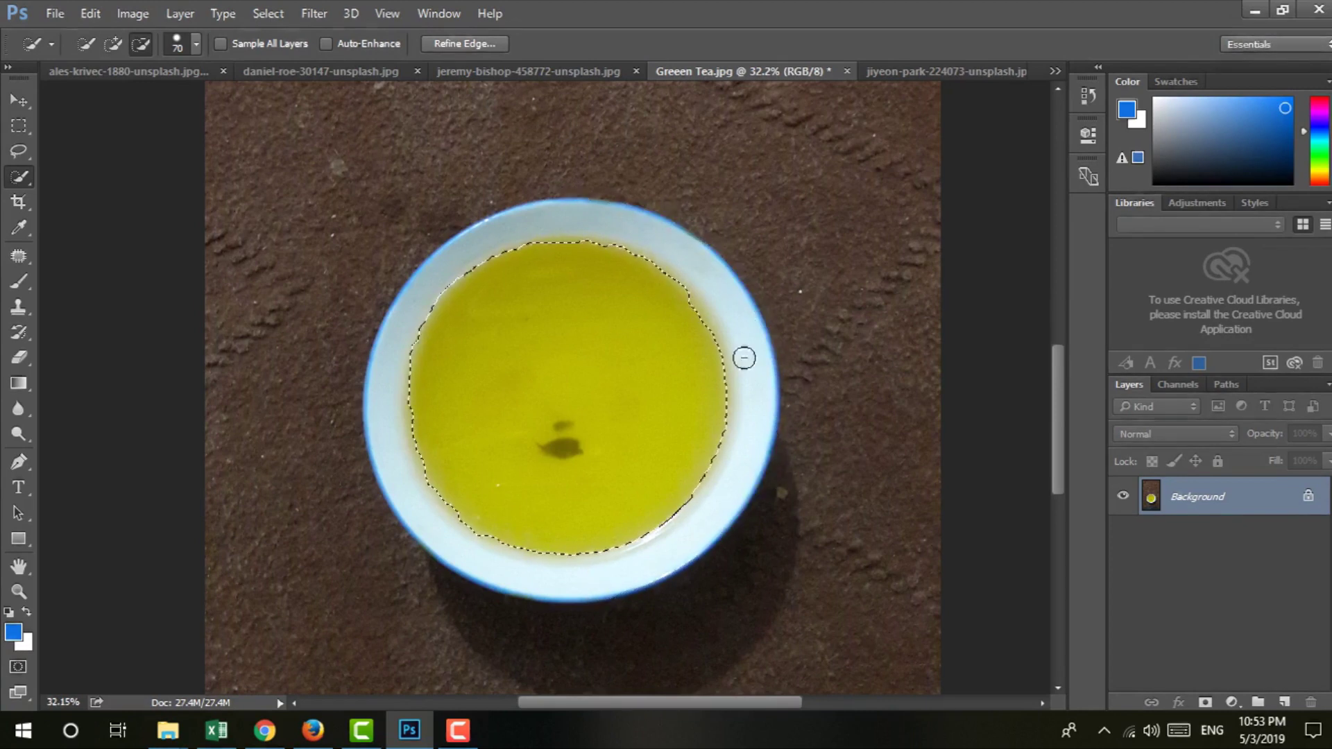
# Extend the tea selection to the liquid's left, top-right and top edges
pyautogui.press('alt')
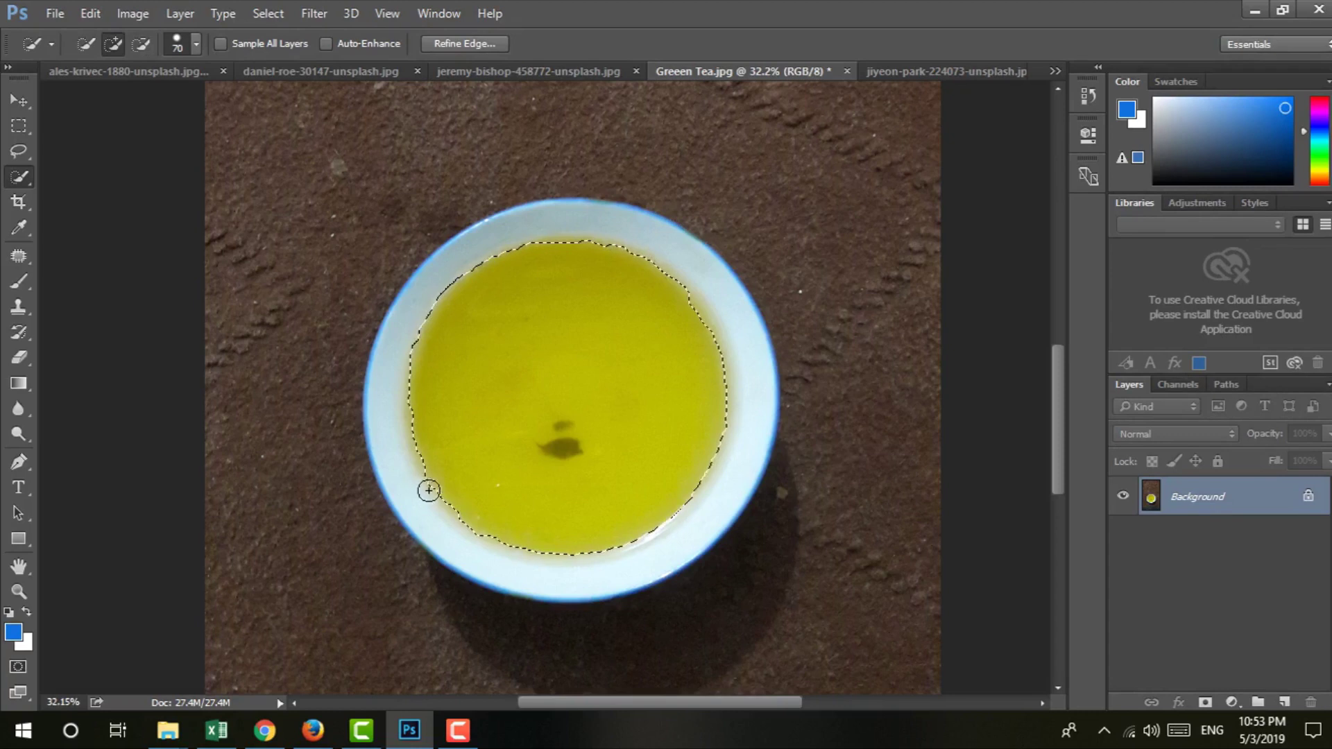
pyautogui.scroll(2, 416, 444)
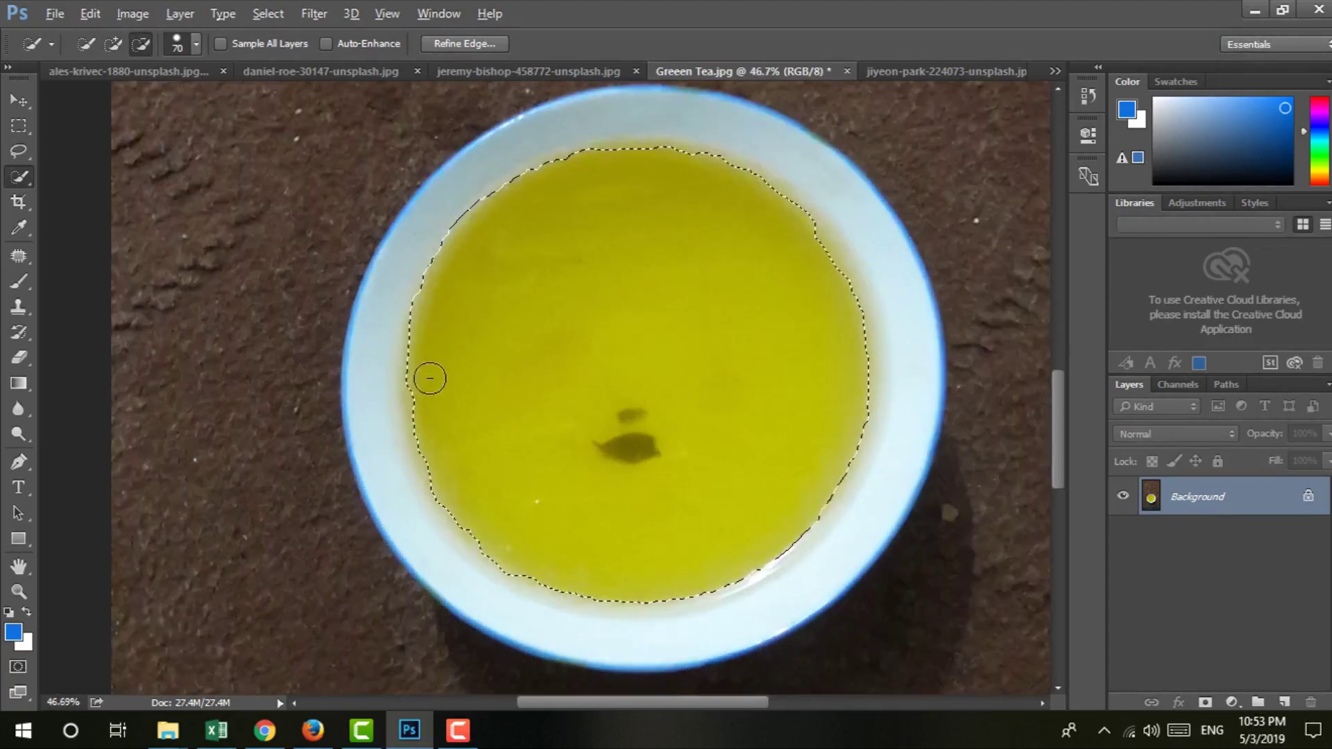
pyautogui.scroll(1, 429, 385)
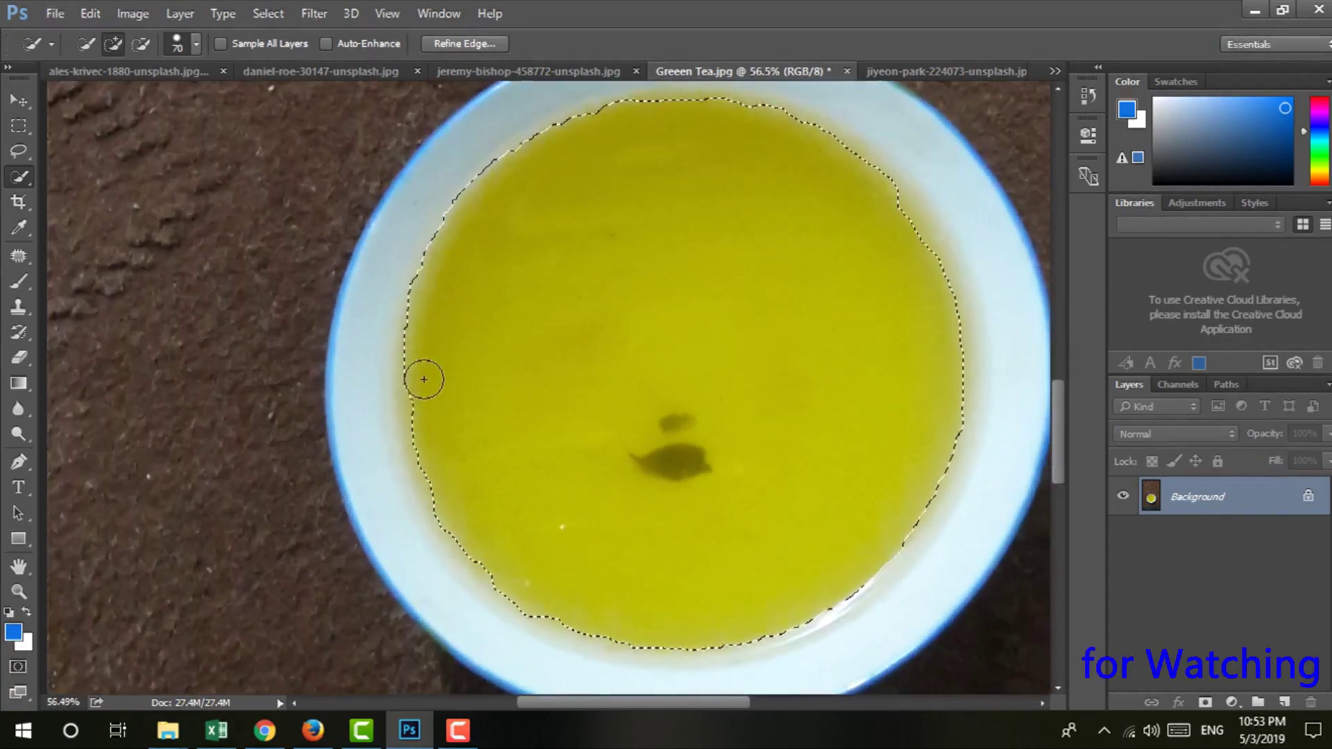
pyautogui.moveTo(425, 389)
pyautogui.mouseDown()
pyautogui.moveTo(437, 478)
pyautogui.moveTo(418, 363)
pyautogui.moveTo(426, 325)
pyautogui.mouseUp()
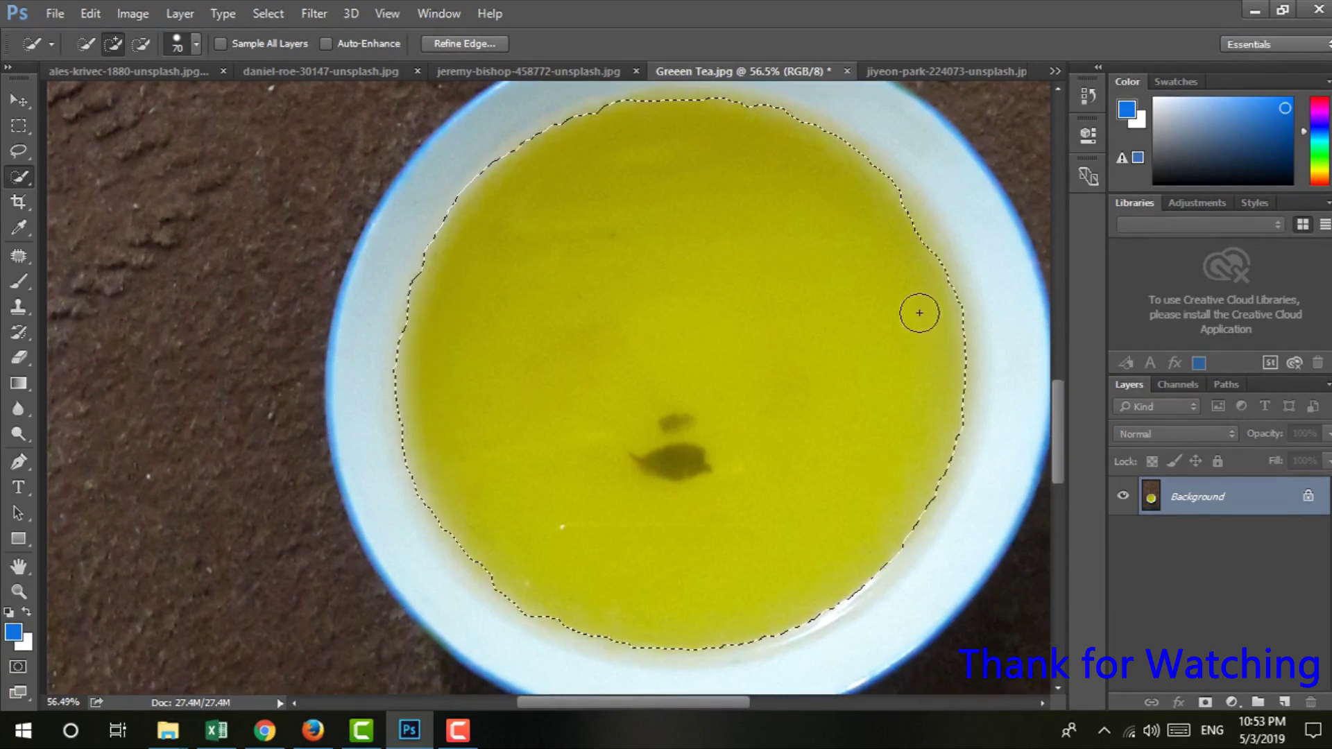
pyautogui.moveTo(883, 202)
pyautogui.mouseDown()
pyautogui.moveTo(892, 235)
pyautogui.moveTo(919, 238)
pyautogui.moveTo(934, 273)
pyautogui.mouseUp()
pyautogui.scroll(3, 755, 139)
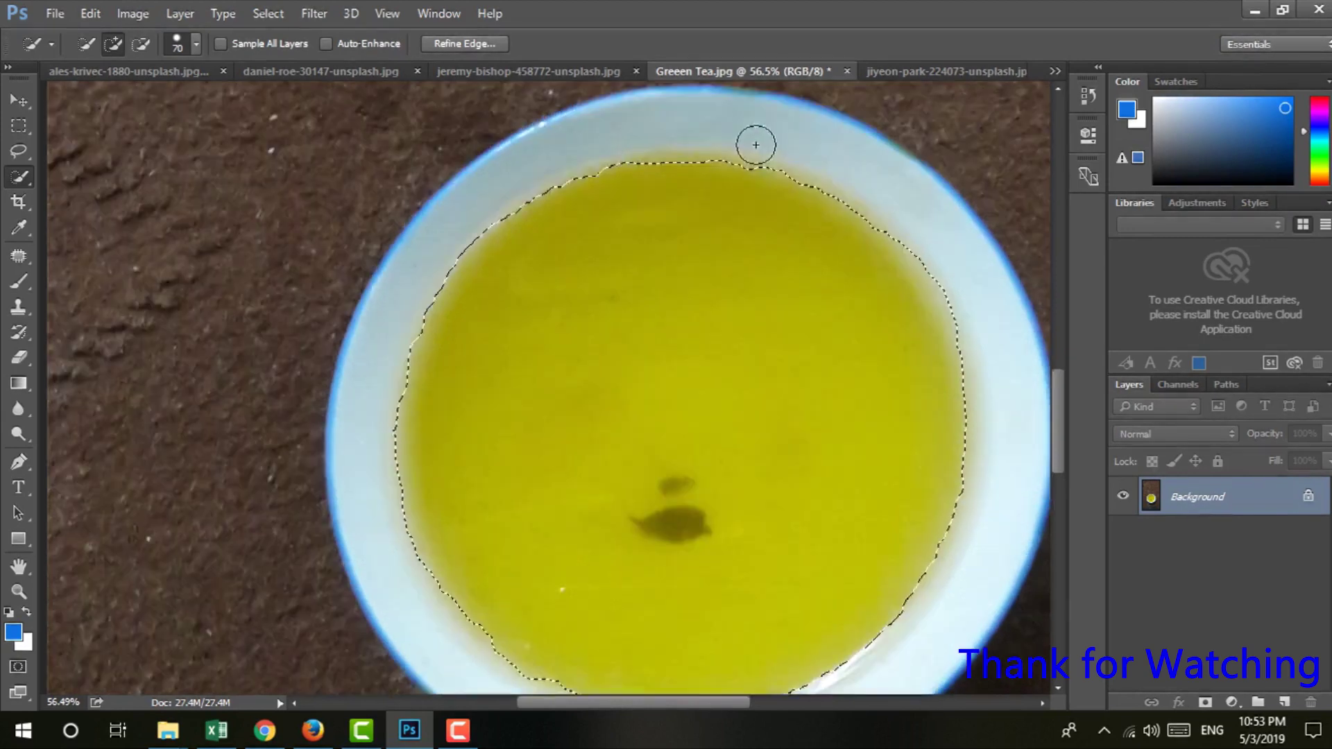
pyautogui.scroll(1, 756, 139)
pyautogui.moveTo(649, 194)
pyautogui.mouseDown()
pyautogui.moveTo(699, 197)
pyautogui.moveTo(634, 188)
pyautogui.moveTo(851, 239)
pyautogui.moveTo(749, 193)
pyautogui.mouseUp()
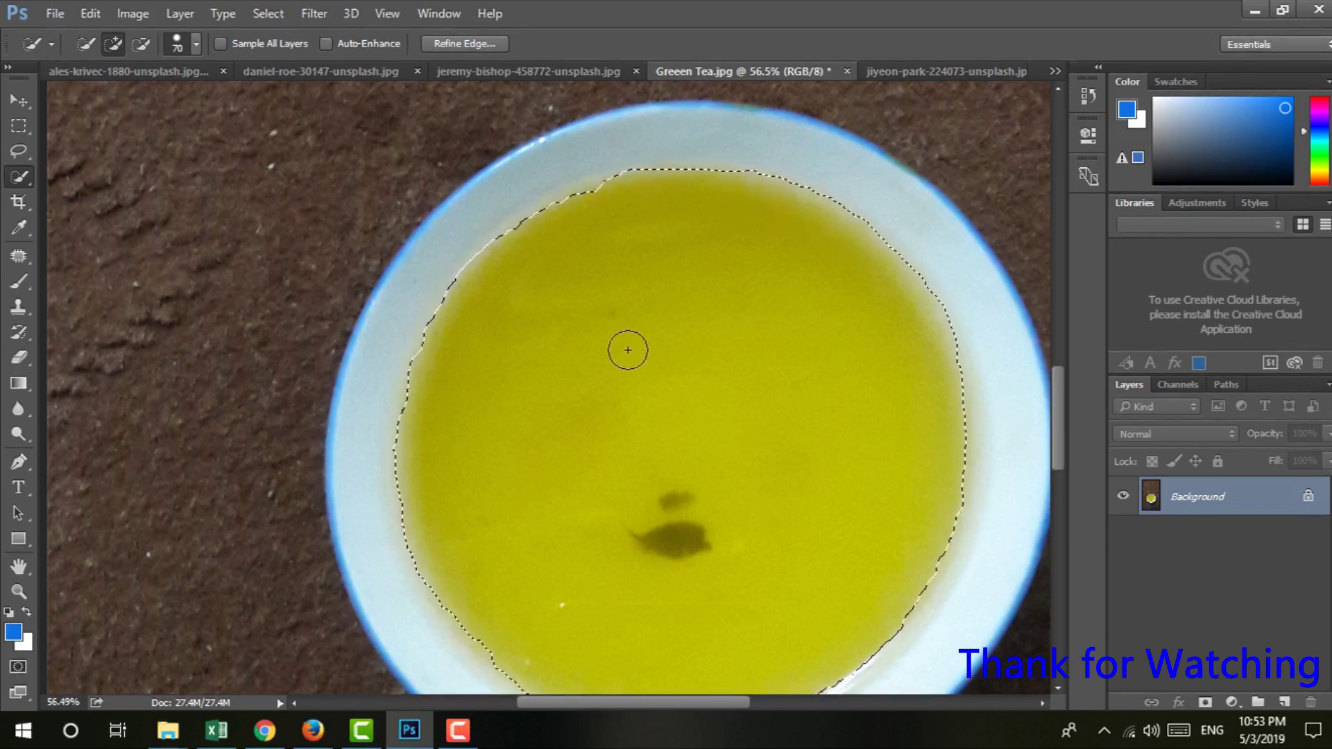
pyautogui.scroll(-3, 628, 350)
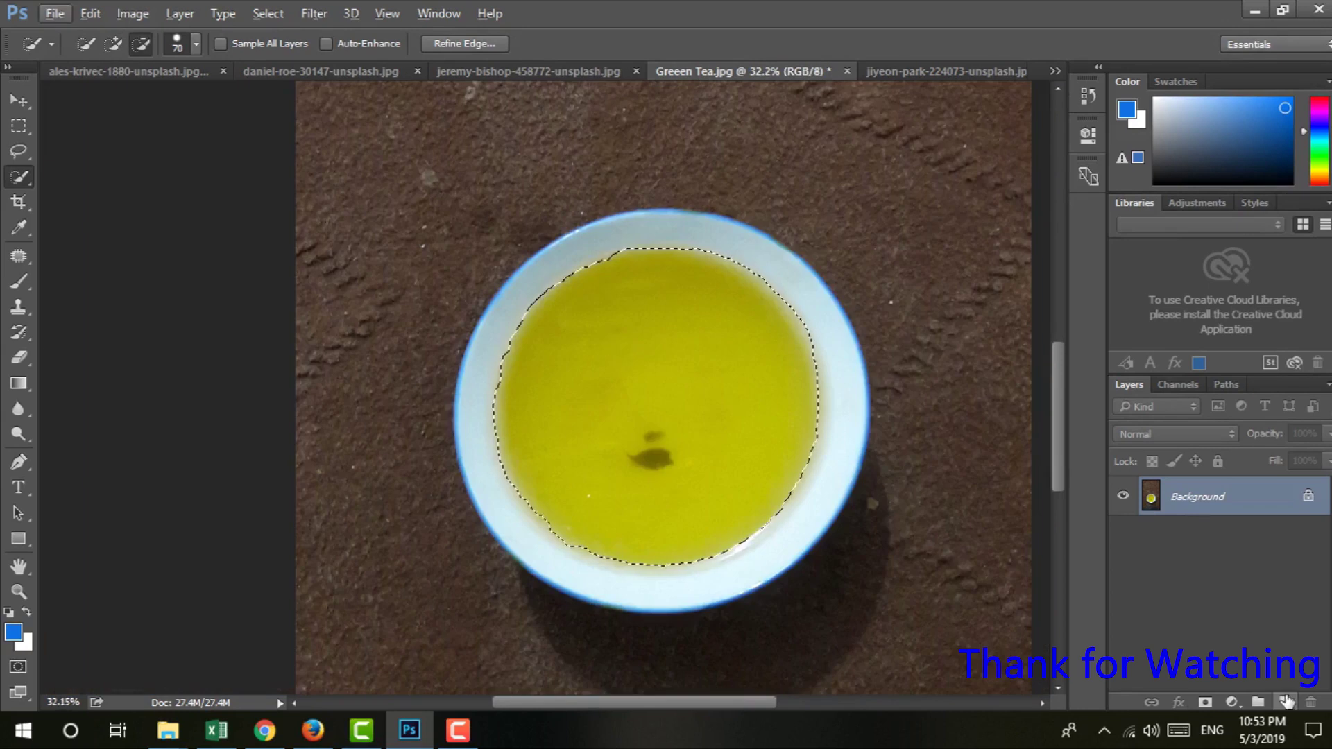
# Add a new layer and brush white over the selected tea
pyautogui.click(1285, 702)
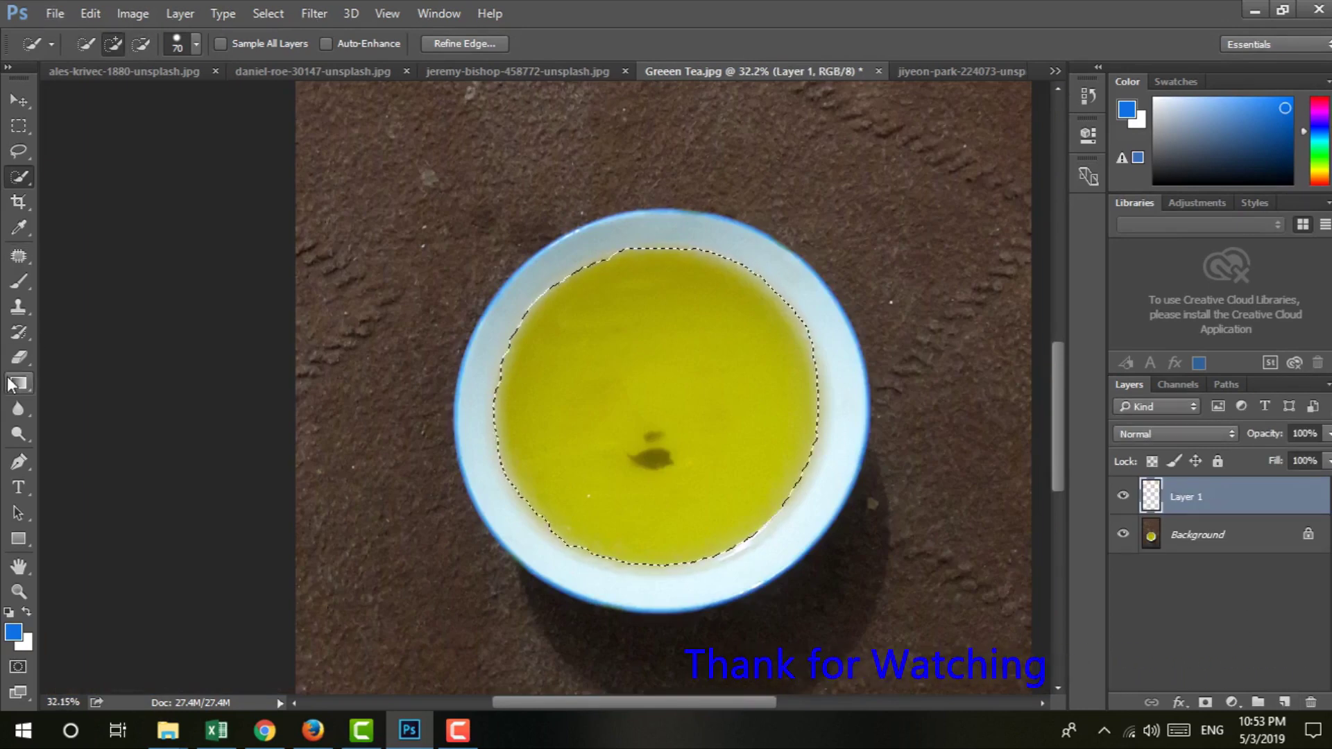
pyautogui.click(10, 283)
pyautogui.click(13, 631)
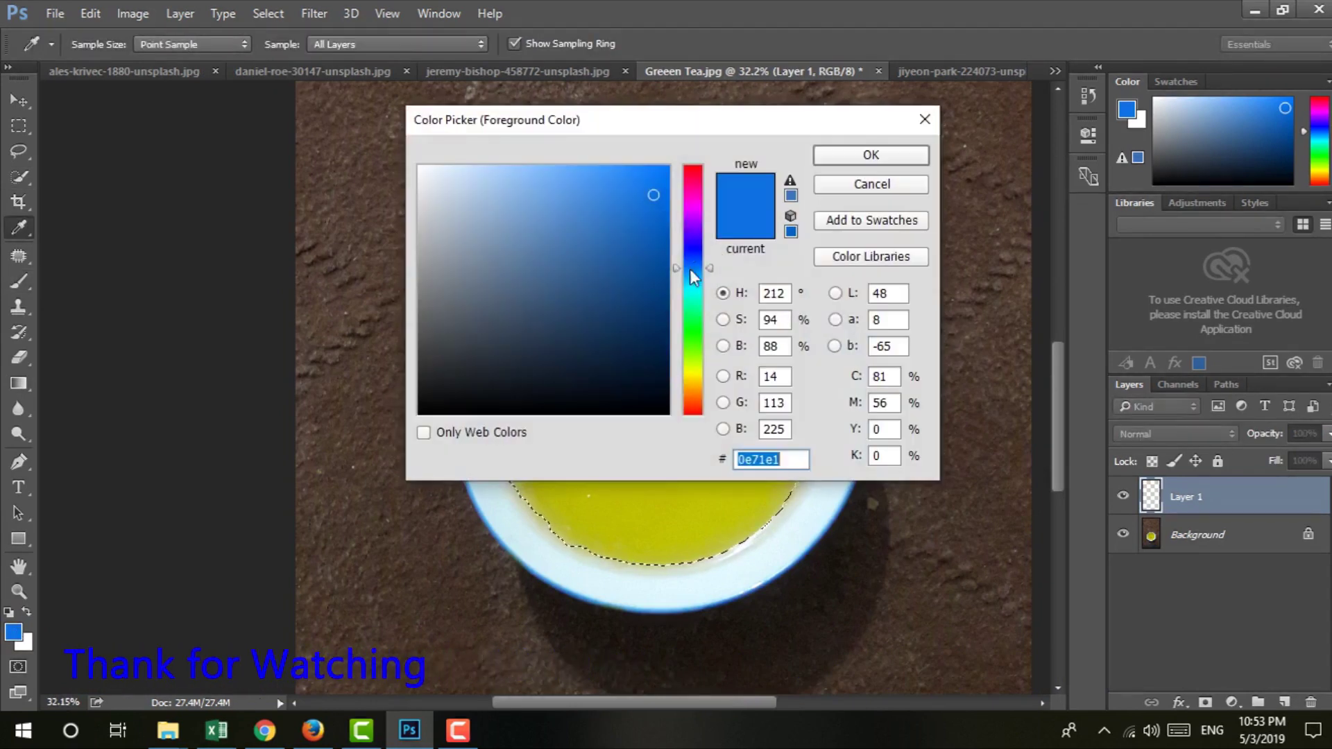
pyautogui.moveTo(426, 175); pyautogui.dragTo(418, 168)
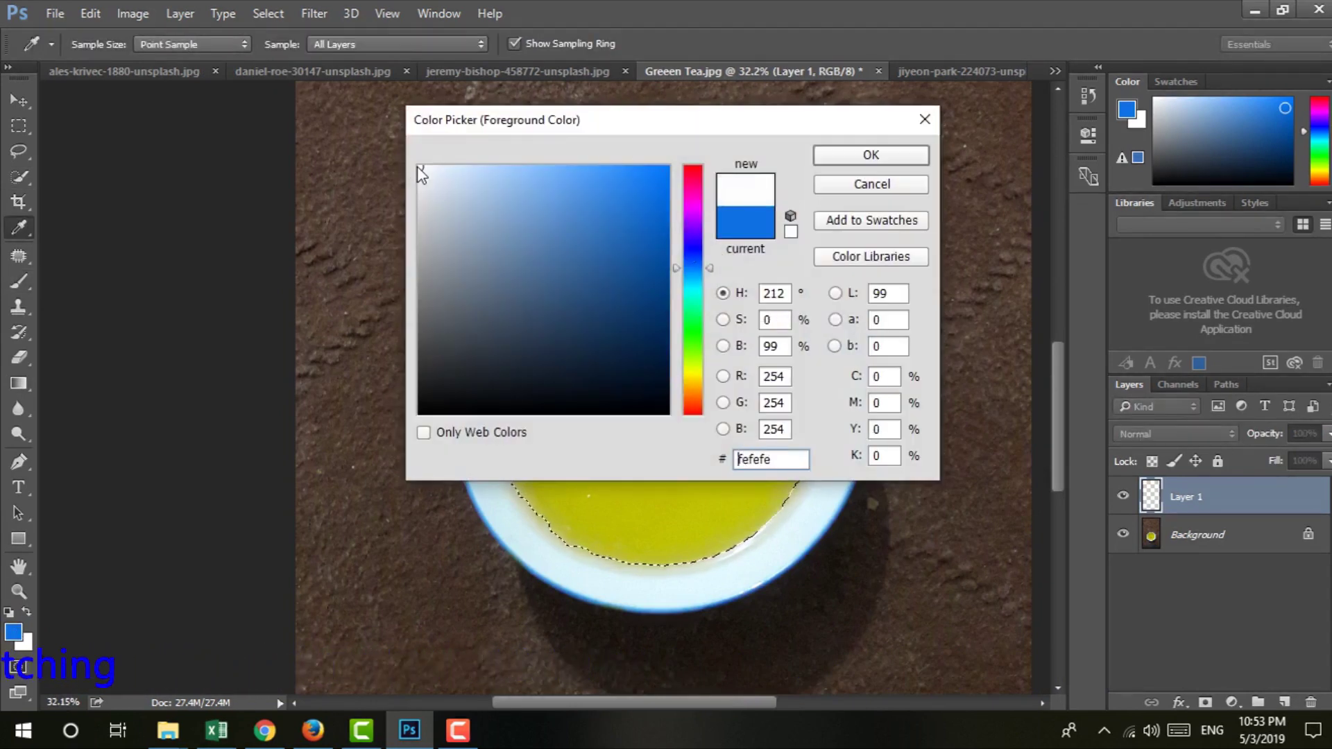
pyautogui.click(890, 154)
pyautogui.moveTo(618, 306)
pyautogui.mouseDown()
pyautogui.moveTo(715, 312)
pyautogui.moveTo(699, 483)
pyautogui.mouseUp()
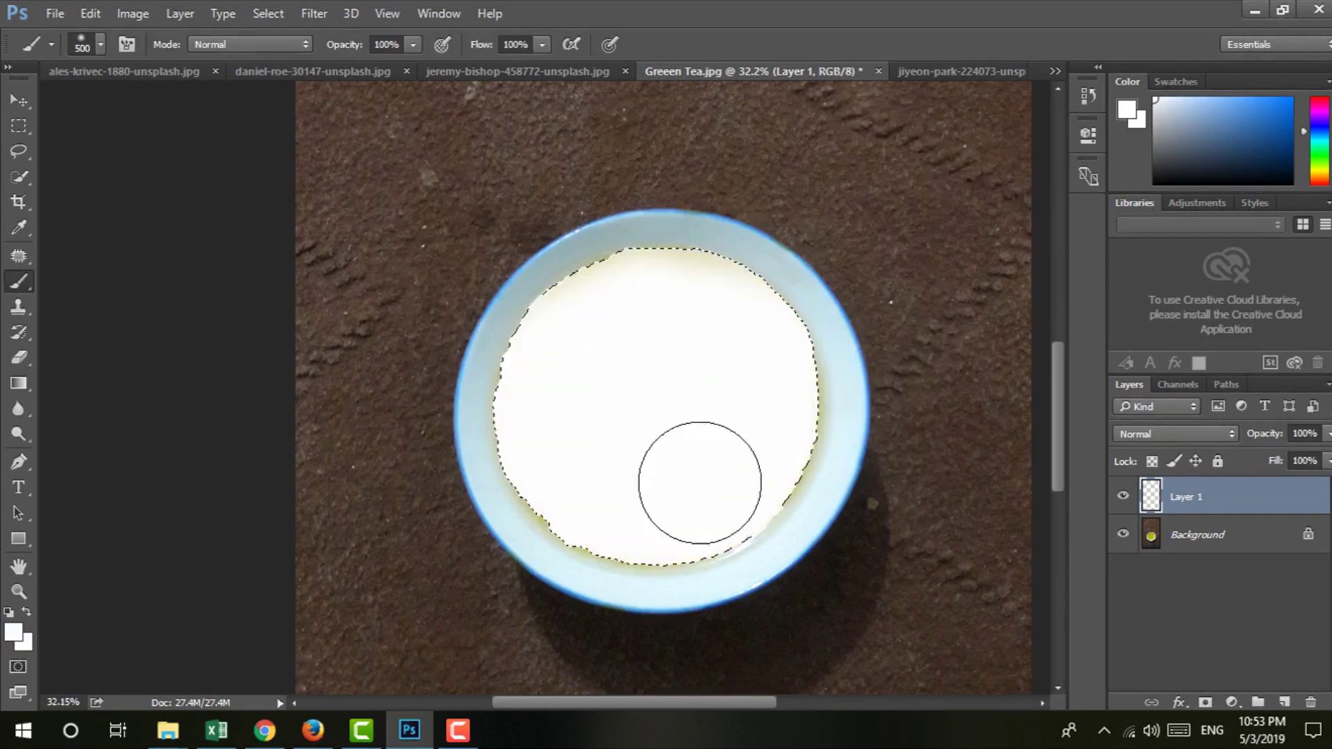
pyautogui.moveTo(700, 483); pyautogui.dragTo(589, 282)
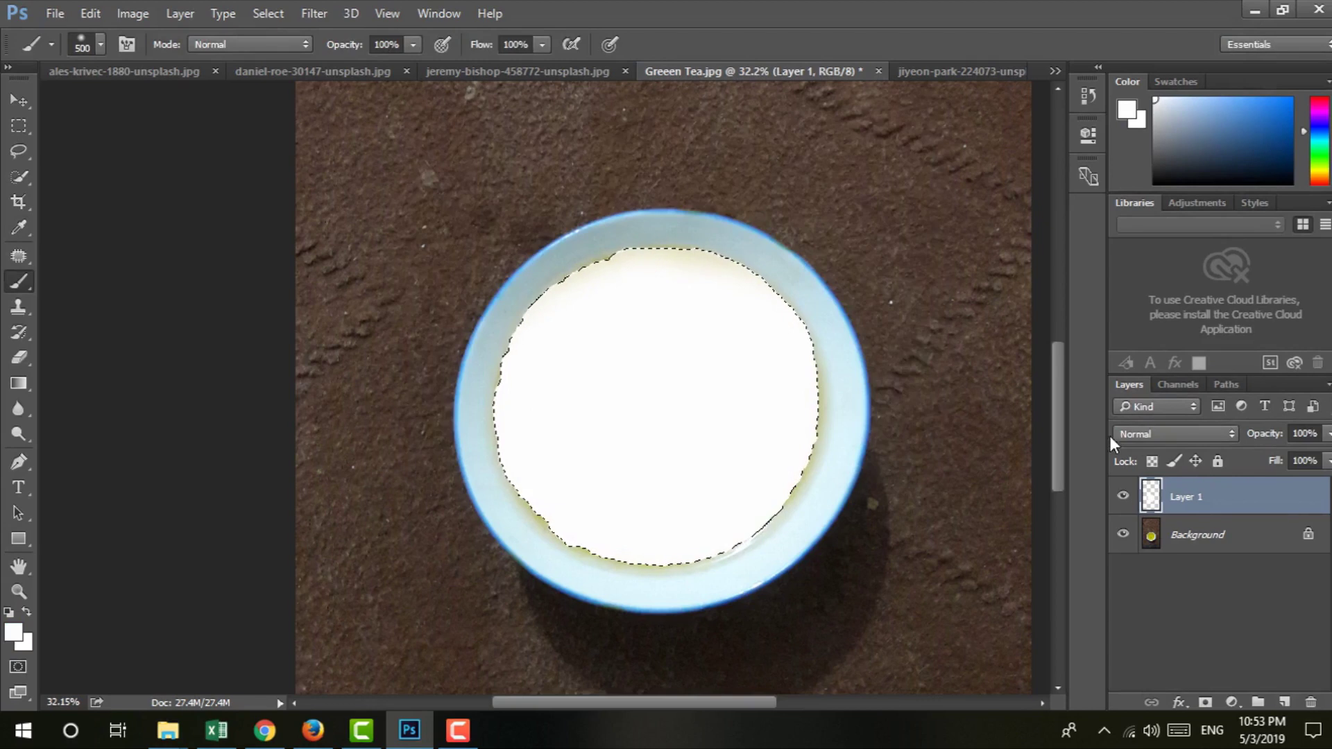
# Set Layer 1 to the Color blend mode and clear the selection
pyautogui.click(1141, 440)
pyautogui.click(1142, 405)
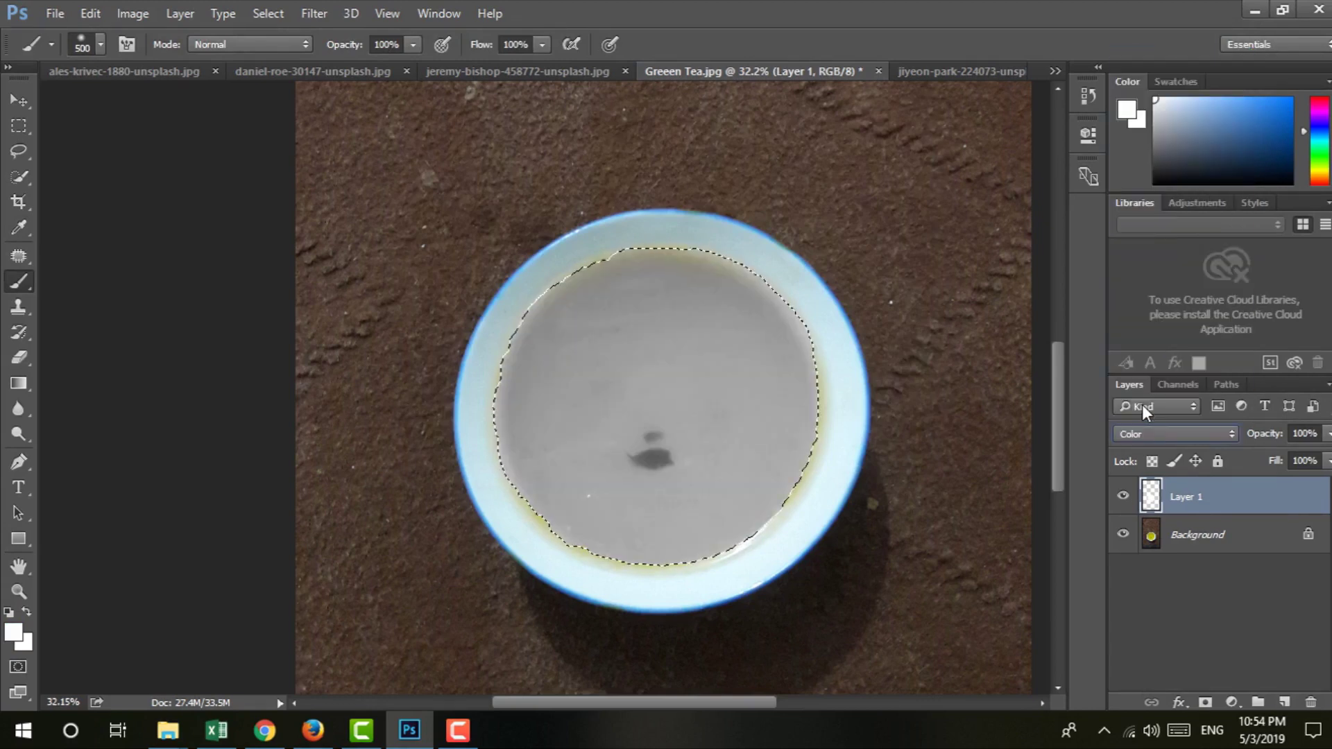
pyautogui.press('Up')
pyautogui.press('Up')
pyautogui.press('Up')
pyautogui.press('Up')
pyautogui.press('Up')
pyautogui.hotkey('ctrl', 'd')
pyautogui.click(19, 100)
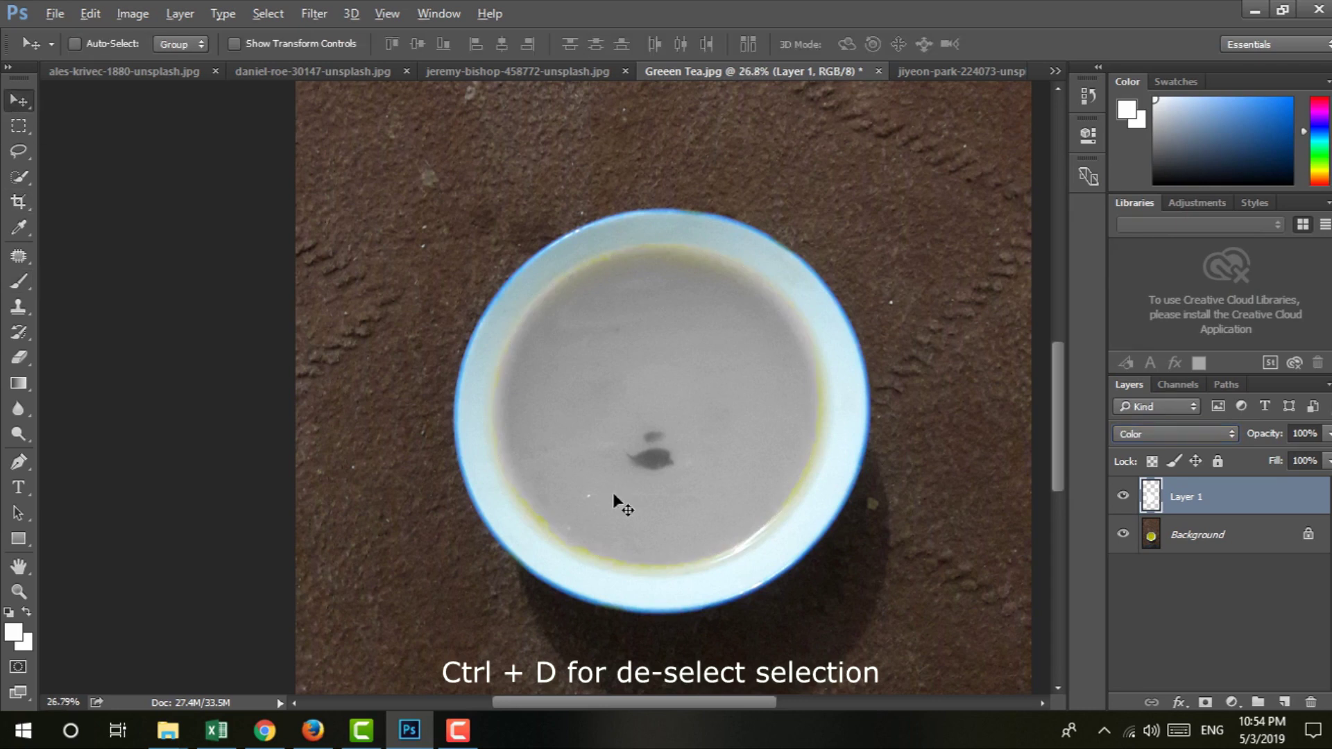
pyautogui.scroll(-3, 614, 493)
pyautogui.scroll(-1, 645, 513)
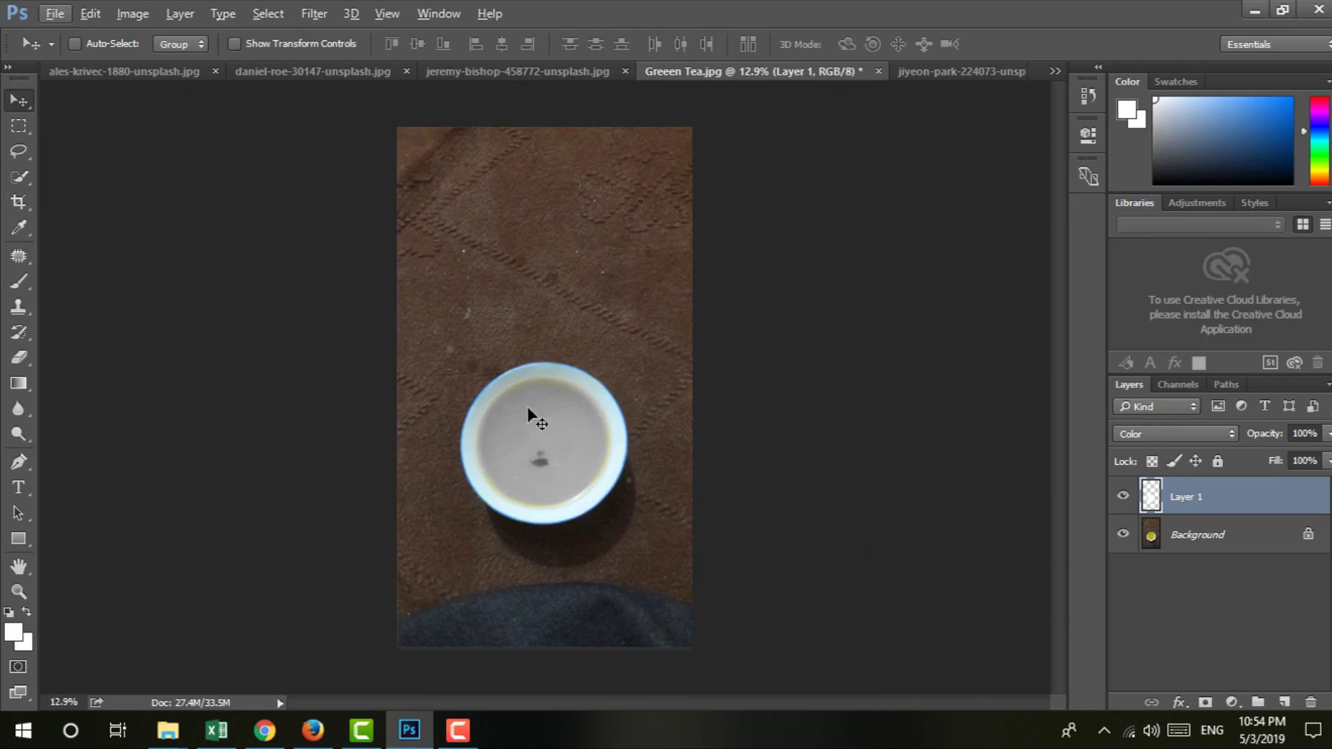
pyautogui.click(19, 181)
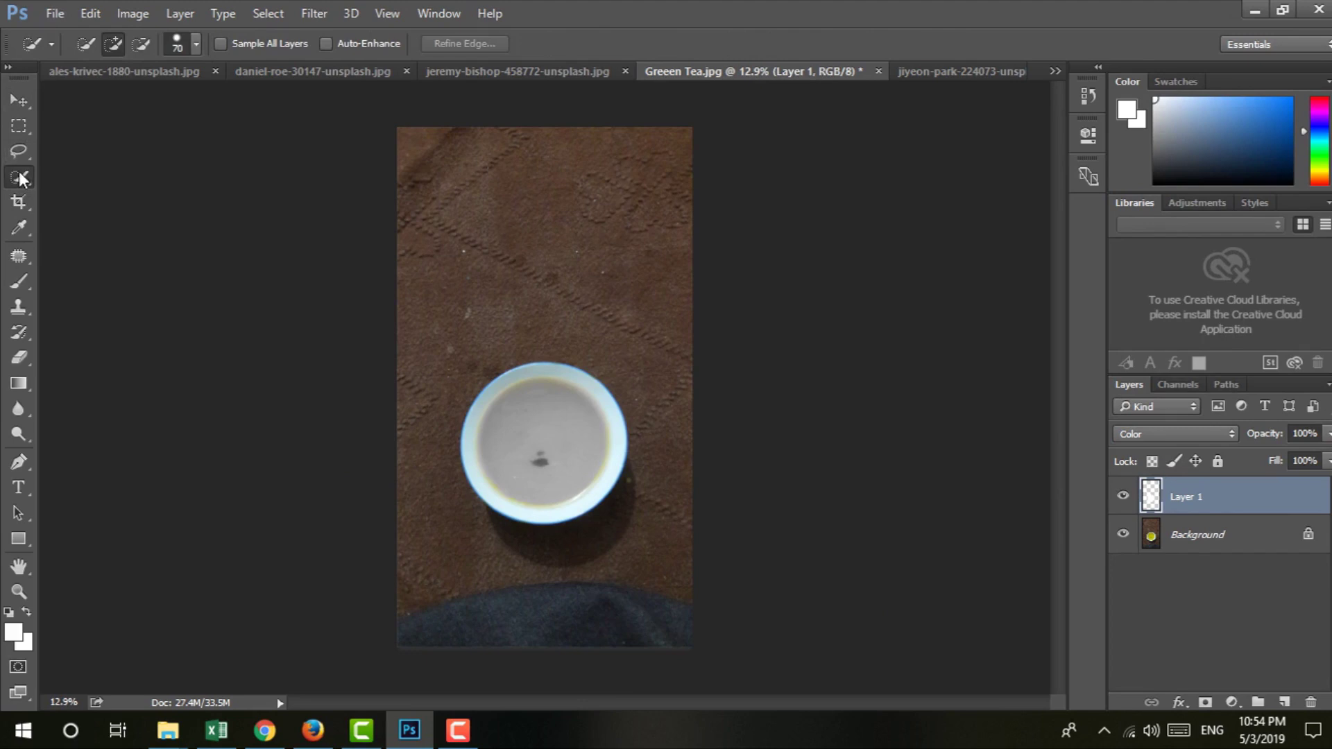
# Make the Background layer active, try a 13 px brush, and zoom in on the cup
pyautogui.click(1197, 541)
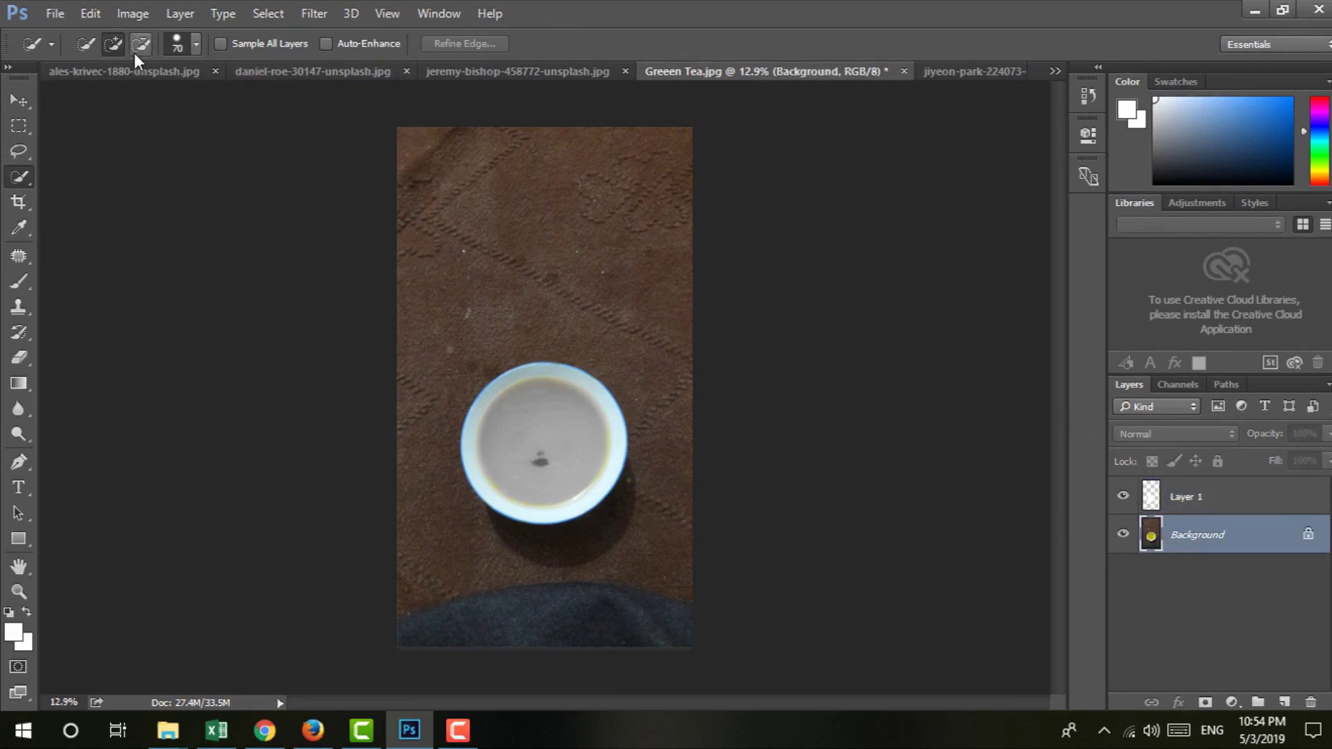
pyautogui.click(197, 46)
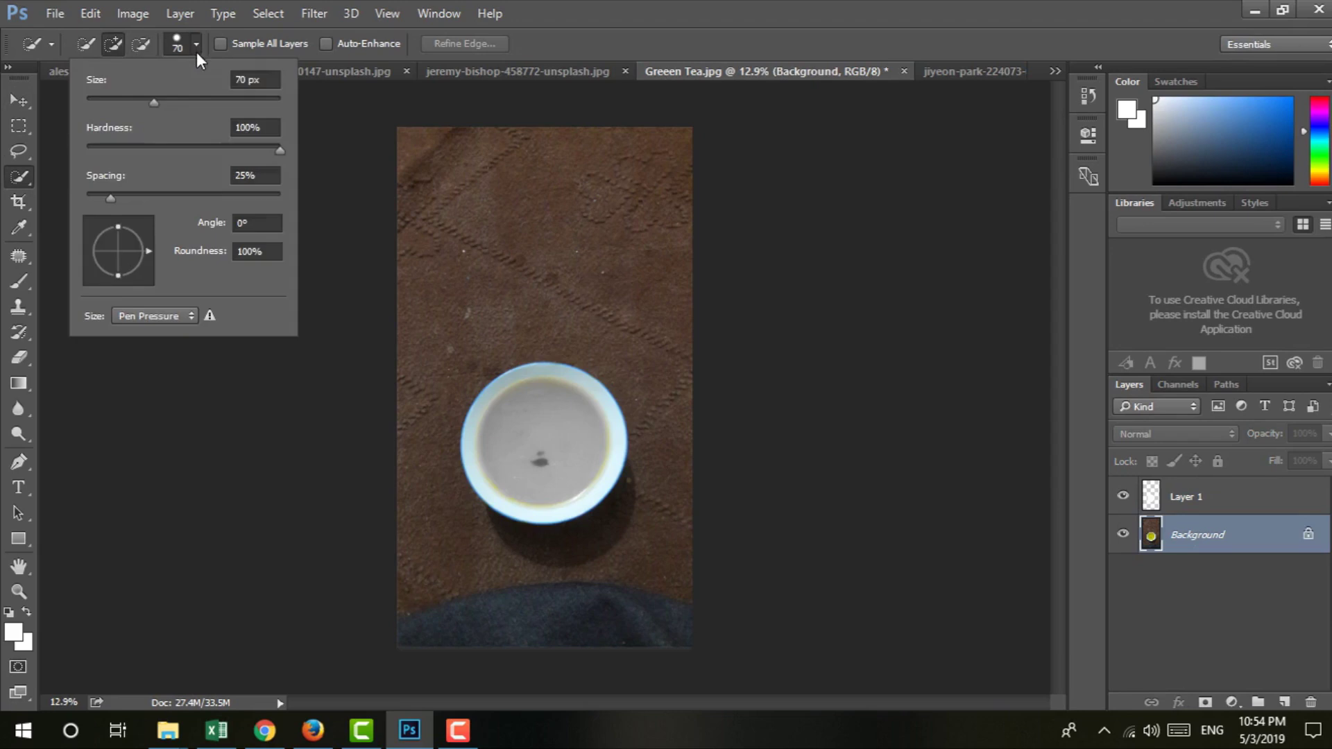
pyautogui.moveTo(155, 103); pyautogui.dragTo(100, 109)
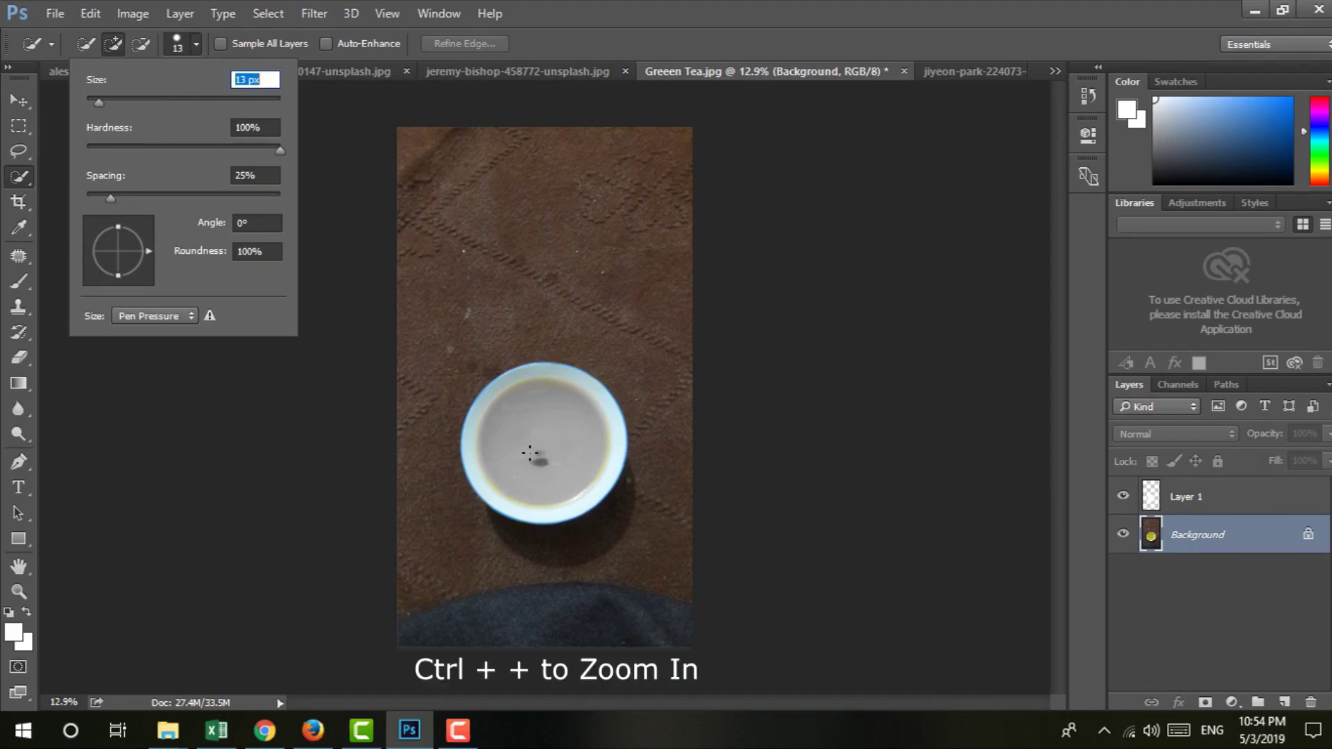
pyautogui.hotkey('ctrl', '+')
pyautogui.hotkey('ctrl', '+')
pyautogui.hotkey('ctrl', '+')
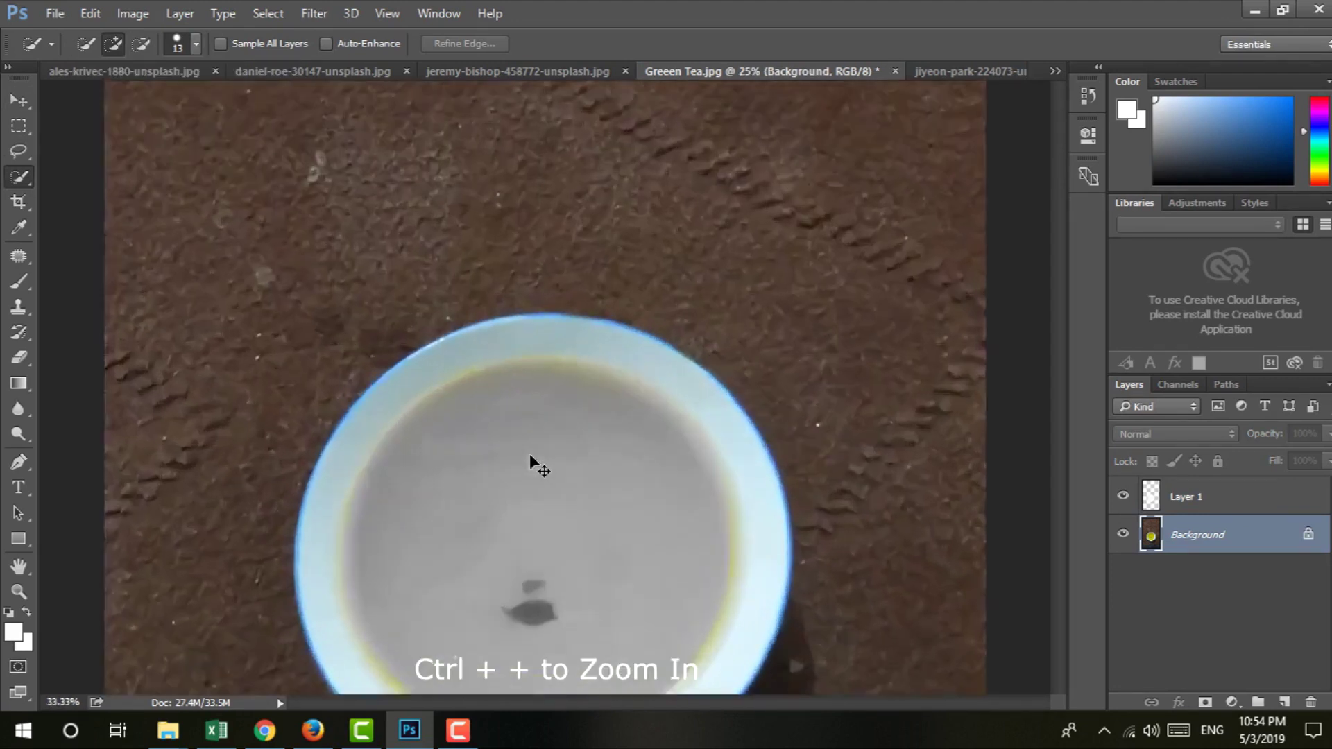
pyautogui.hotkey('ctrl', '+')
pyautogui.hotkey('ctrl', '+')
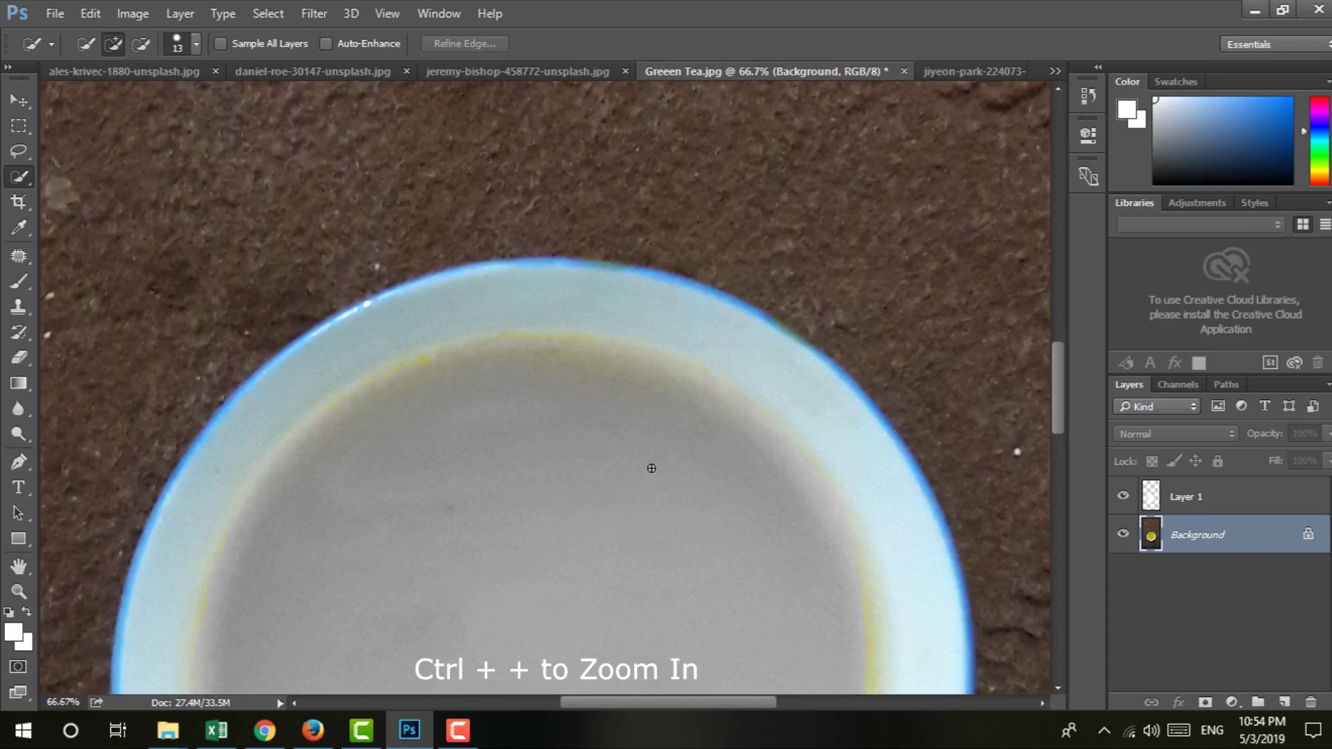
# Set the quick selection brush to 86 px, 77% hardness and fully round
pyautogui.click(196, 44)
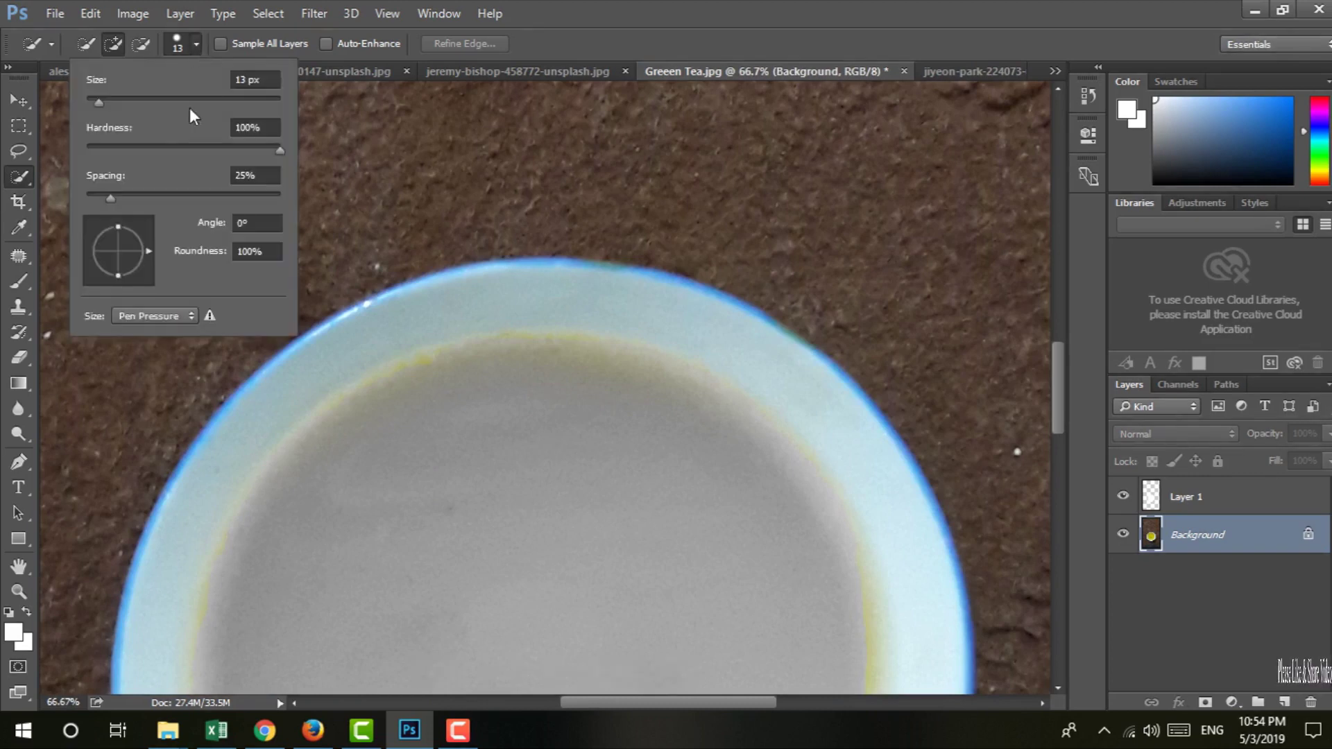
pyautogui.moveTo(99, 102); pyautogui.dragTo(254, 102)
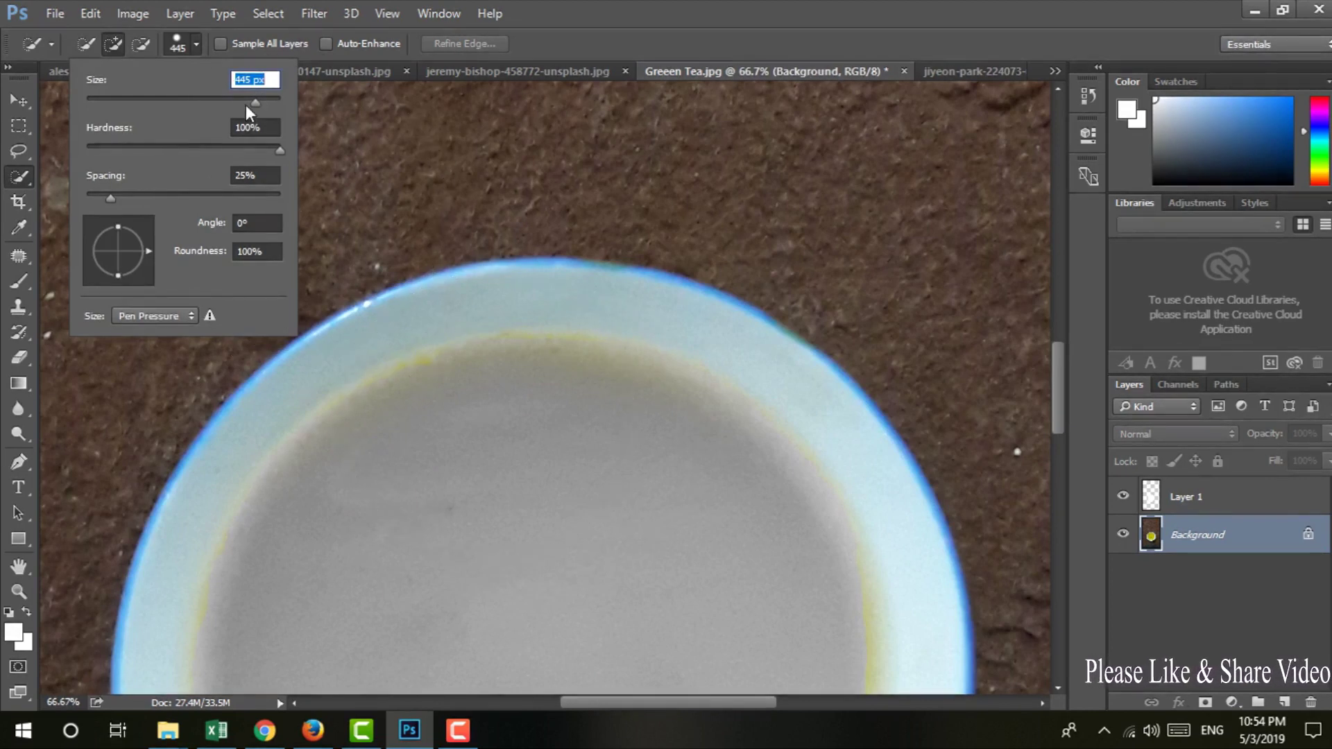
pyautogui.moveTo(253, 103); pyautogui.dragTo(169, 103)
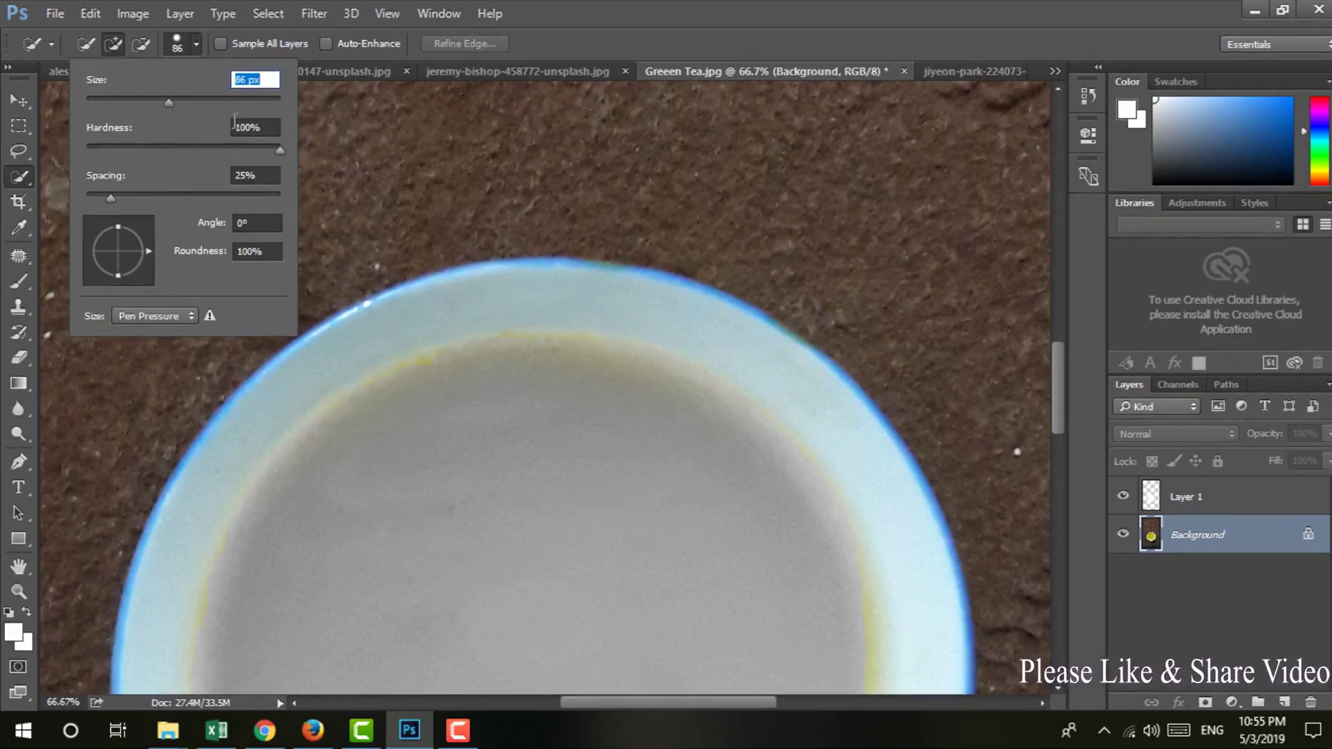
pyautogui.click(147, 147)
pyautogui.moveTo(147, 147); pyautogui.dragTo(187, 150)
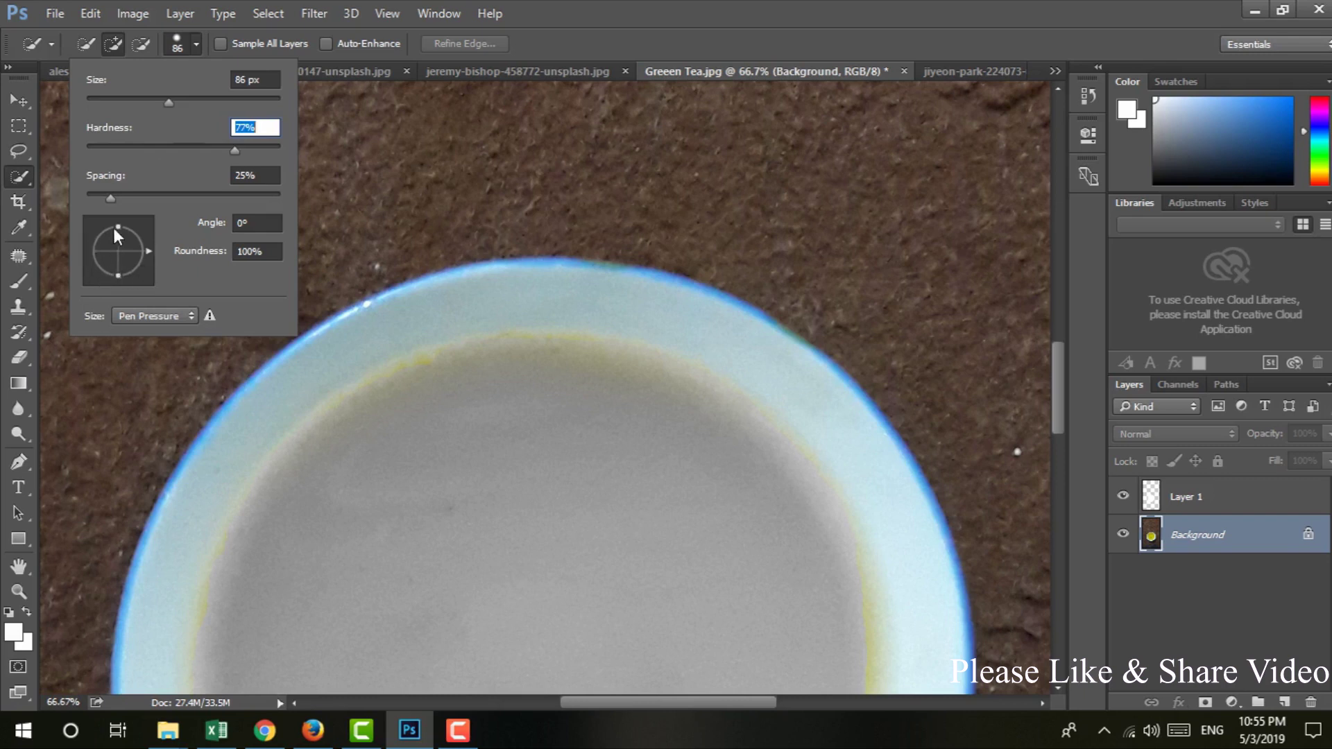
pyautogui.moveTo(117, 274)
pyautogui.mouseDown()
pyautogui.moveTo(114, 261)
pyautogui.moveTo(117, 274)
pyautogui.mouseUp()
pyautogui.moveTo(122, 272); pyautogui.dragTo(123, 277)
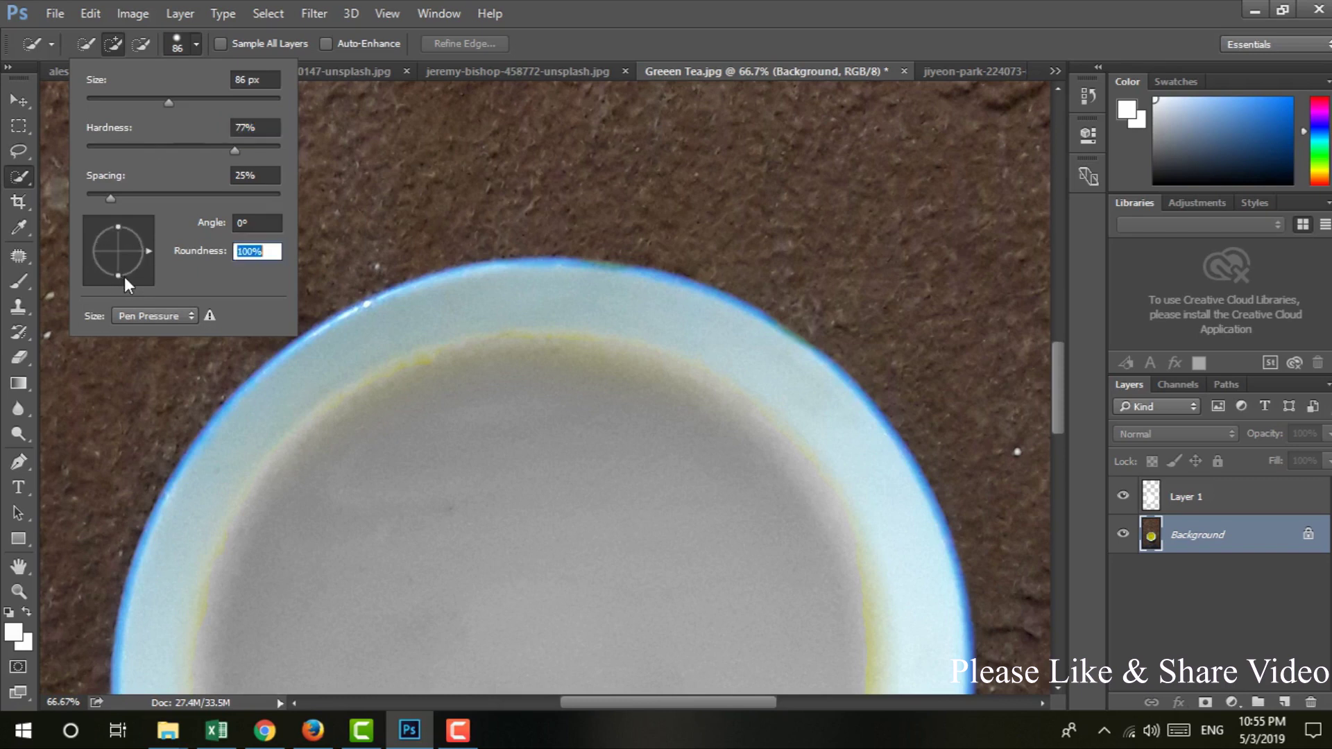
pyautogui.click(197, 46)
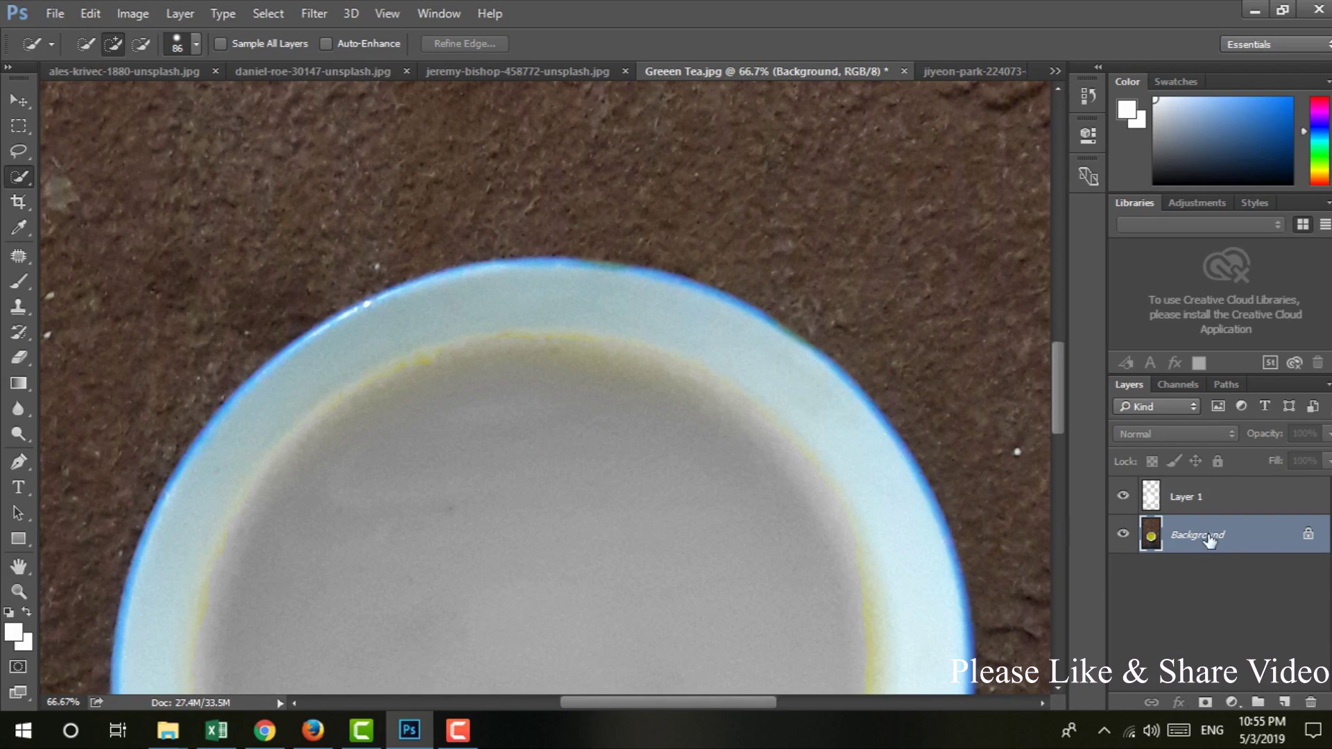
# Add empty Layer 2 and hide Layer 1, keeping the Background visible
pyautogui.click(1284, 702)
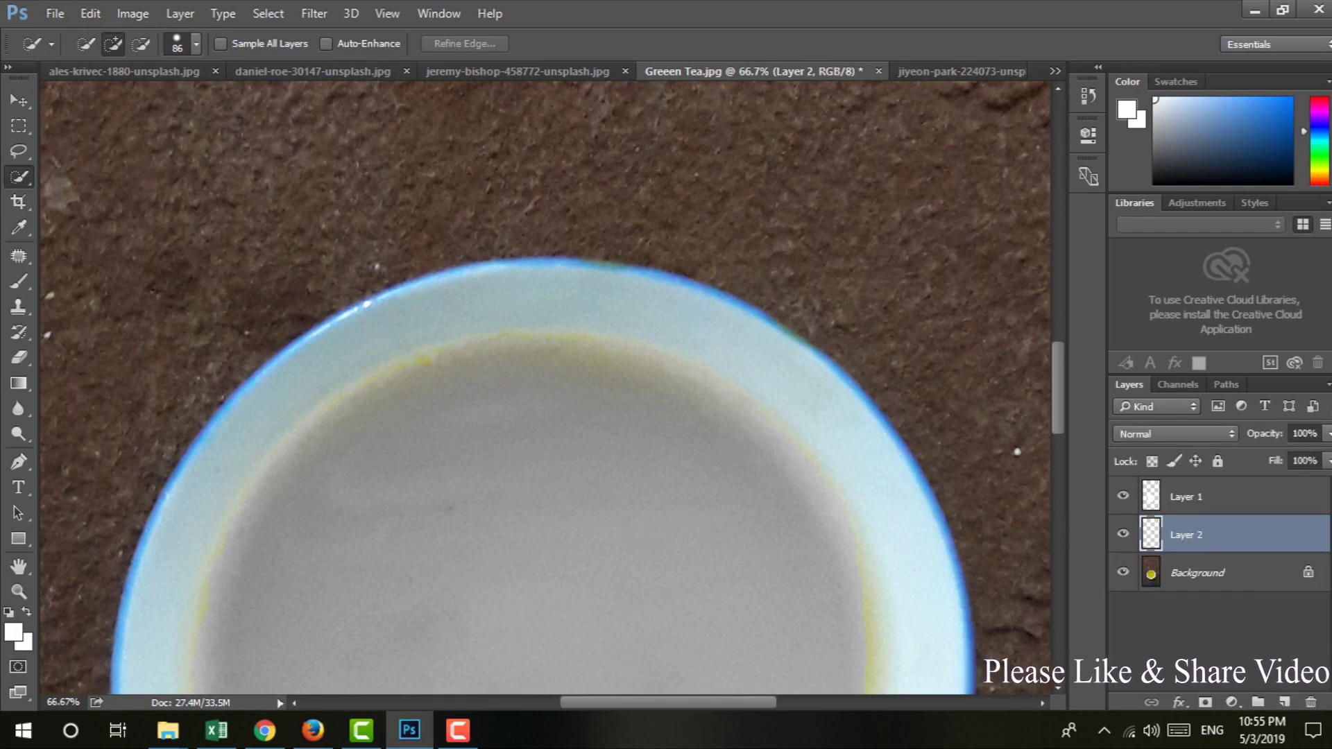
pyautogui.click(1123, 571)
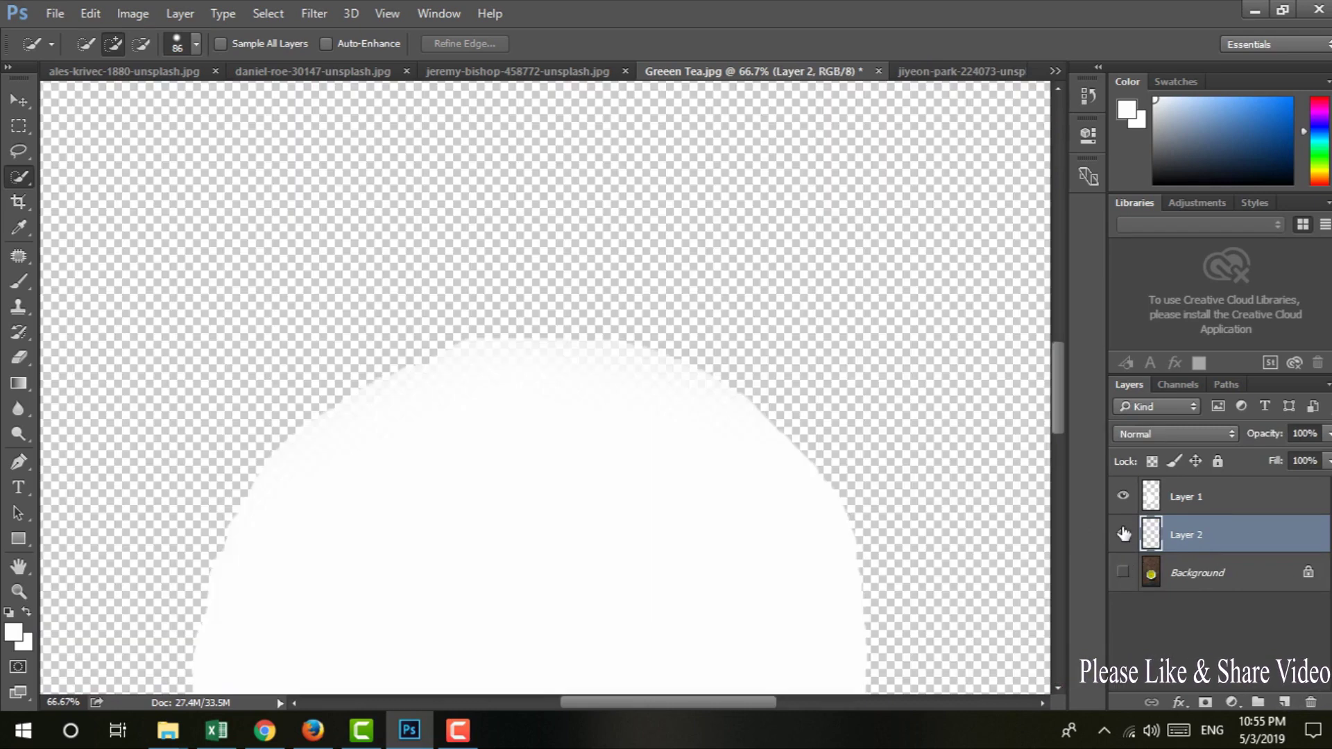
pyautogui.click(1123, 497)
pyautogui.scroll(-3, 570, 397)
pyautogui.scroll(-2, 570, 398)
pyautogui.scroll(-1, 570, 397)
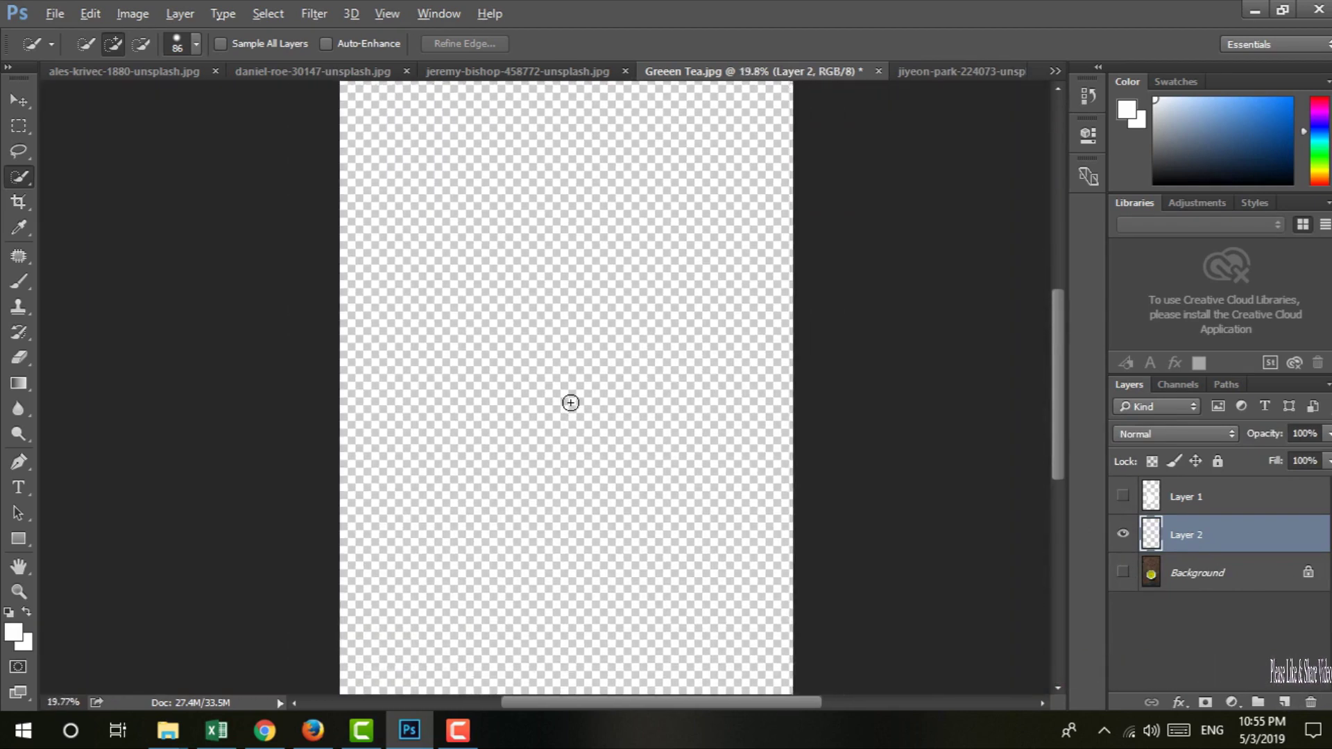
pyautogui.click(1123, 573)
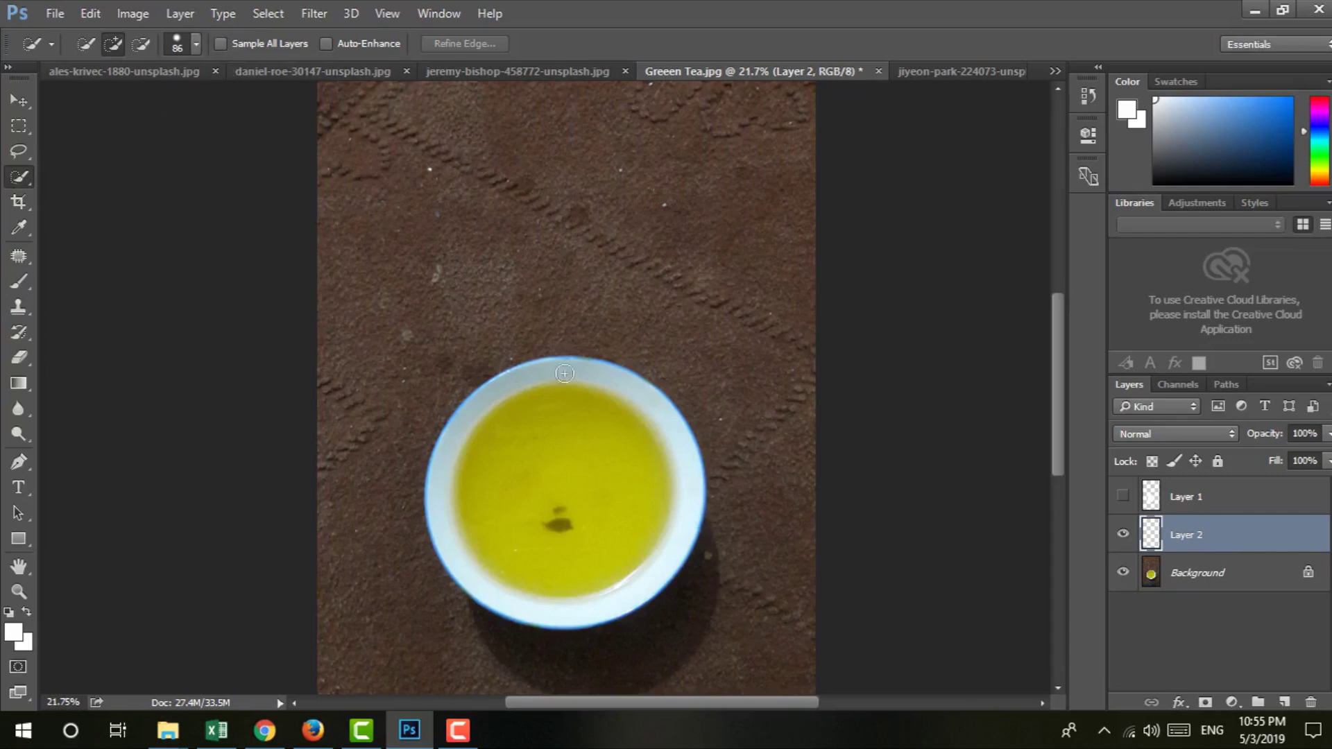
# Test quick selections on the tea, then enable Sample All Layers
pyautogui.moveTo(500, 447); pyautogui.dragTo(603, 510)
pyautogui.hotkey('ctrl', 'd')
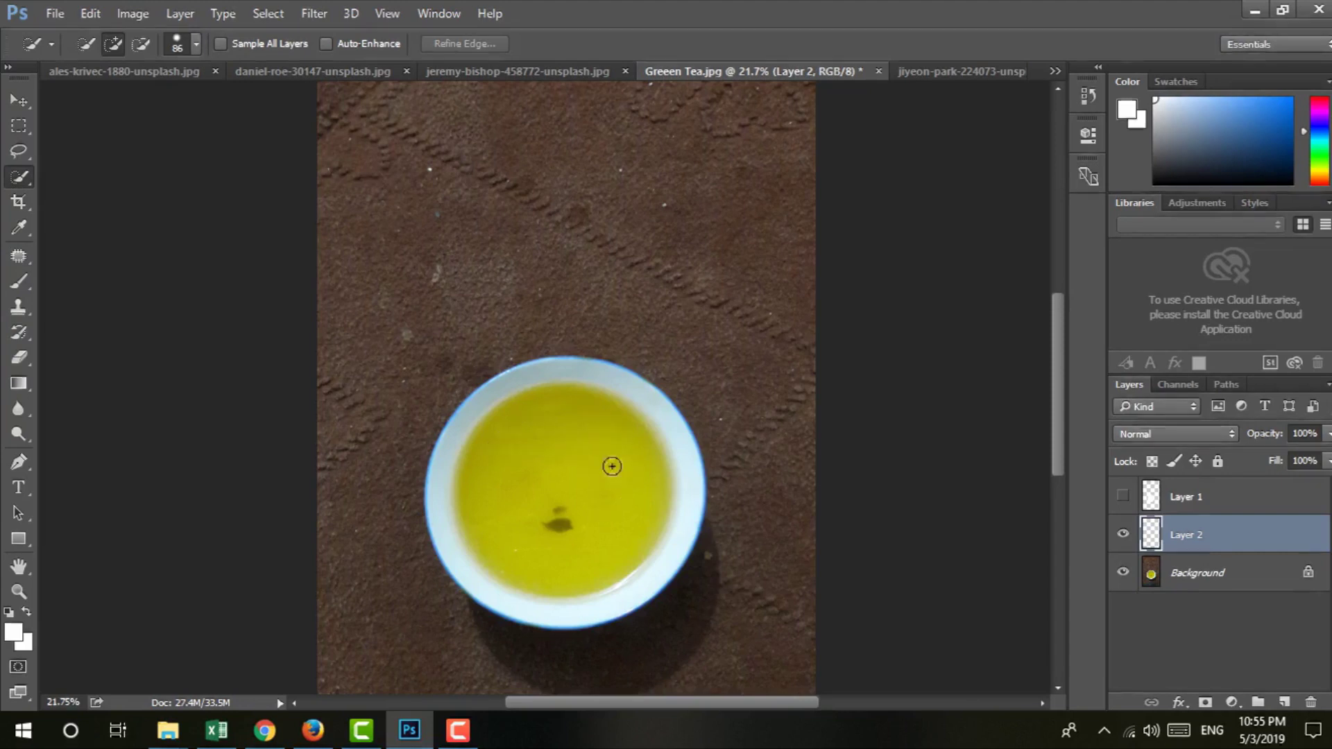
pyautogui.moveTo(489, 435); pyautogui.dragTo(589, 499)
pyautogui.hotkey('ctrl', 'd')
pyautogui.moveTo(497, 444); pyautogui.dragTo(604, 540)
pyautogui.hotkey('ctrl', 'd')
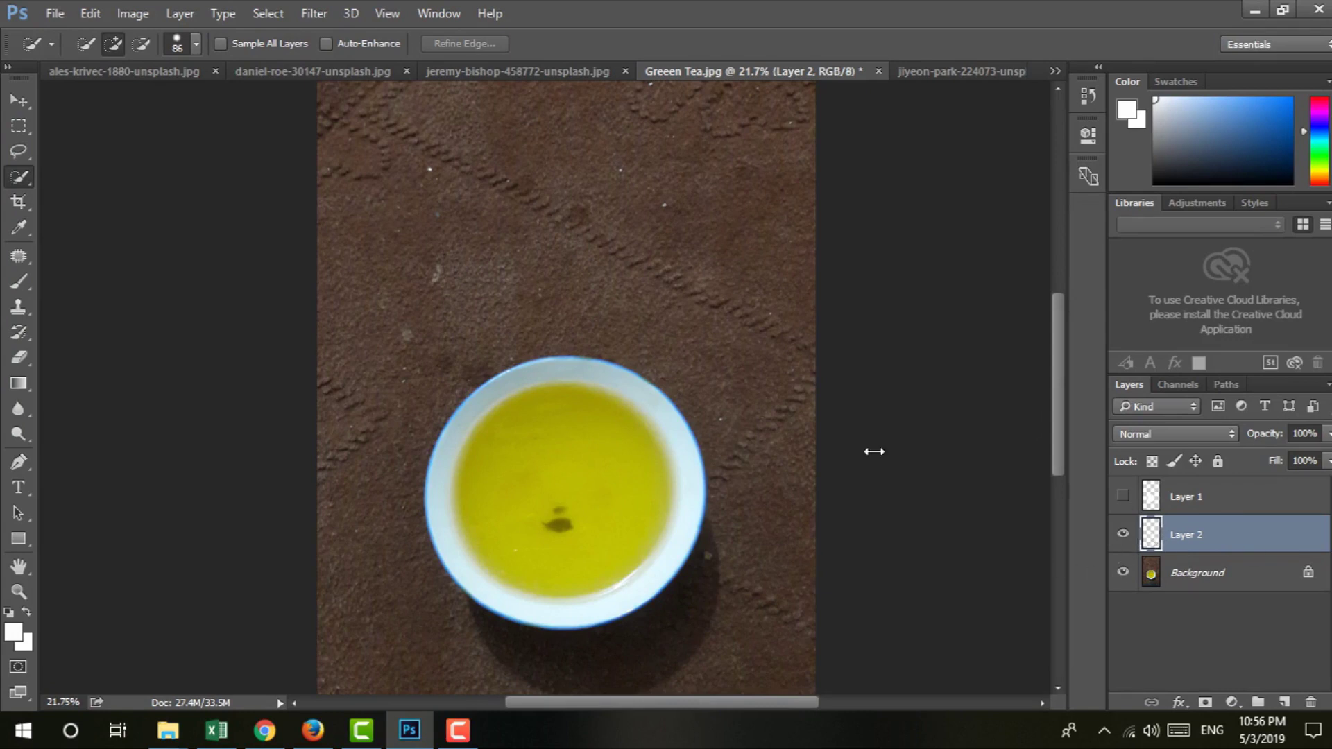
pyautogui.click(1122, 574)
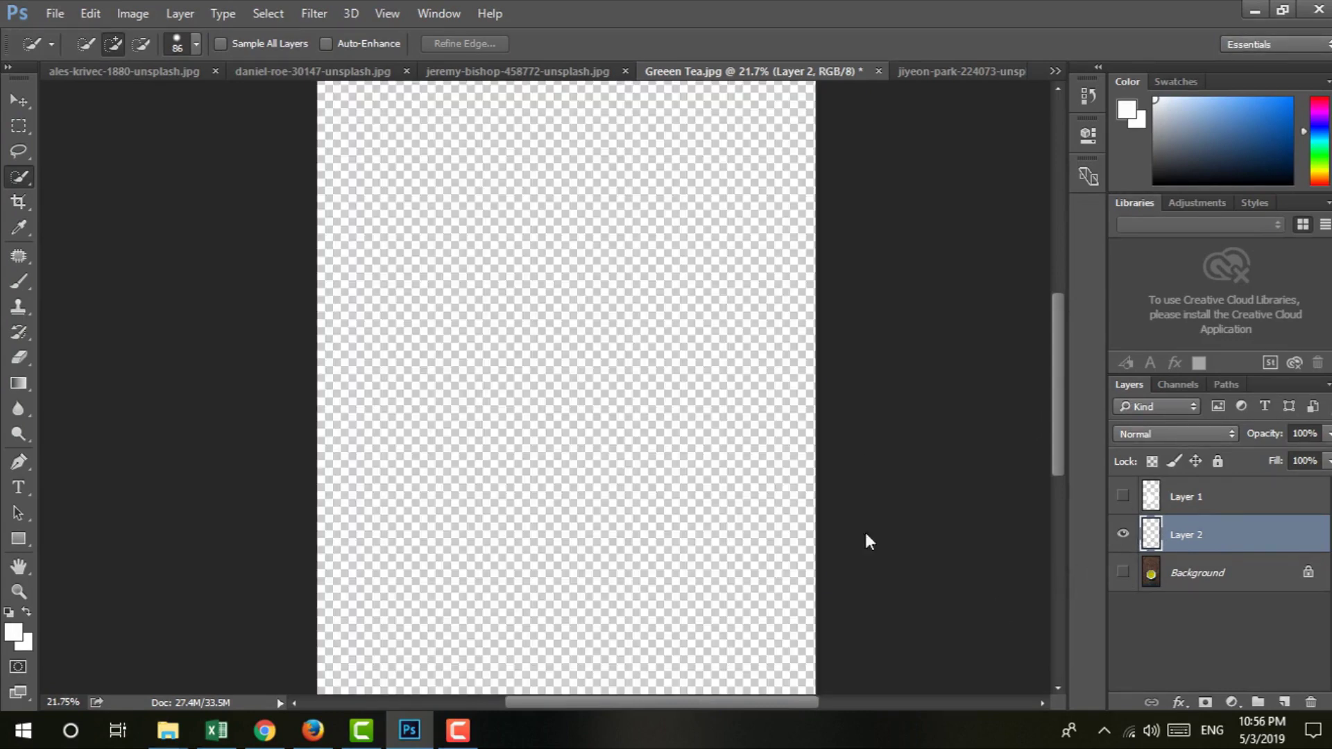
pyautogui.hotkey('ctrl', 'd')
pyautogui.click(1123, 573)
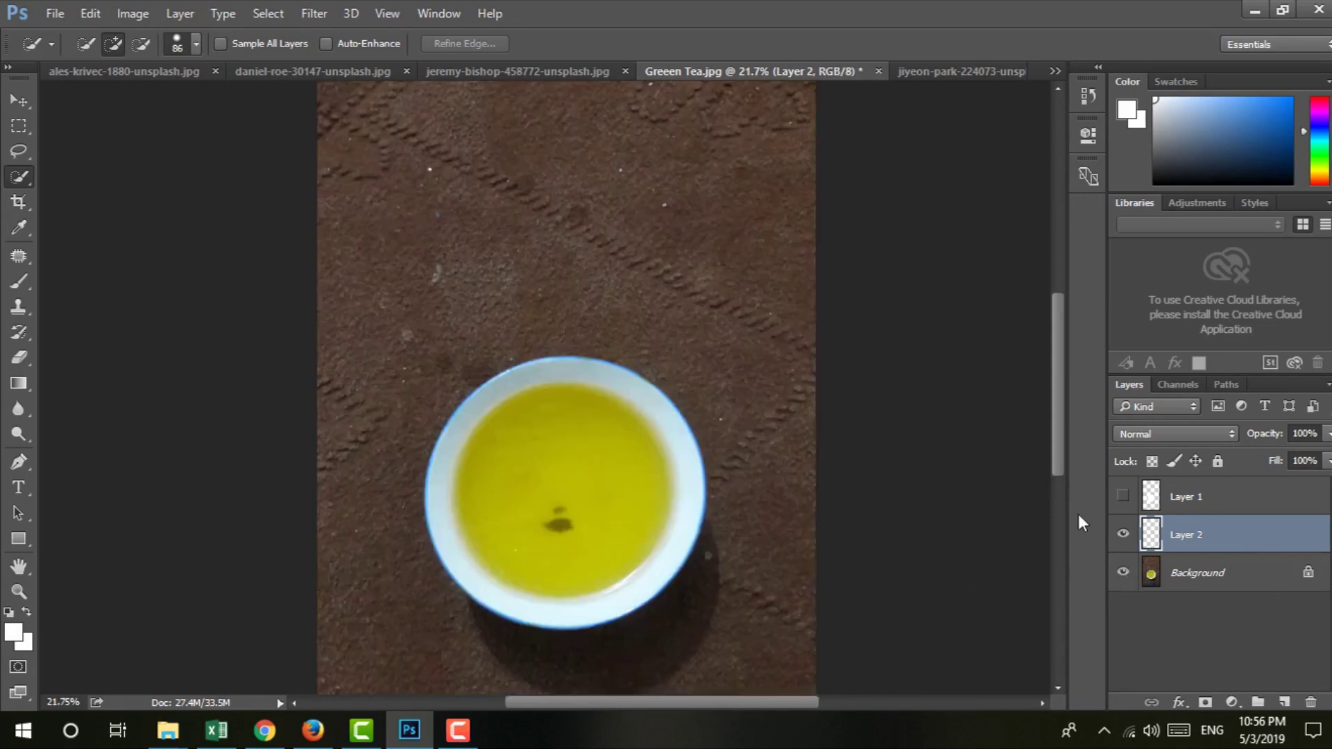
pyautogui.click(223, 44)
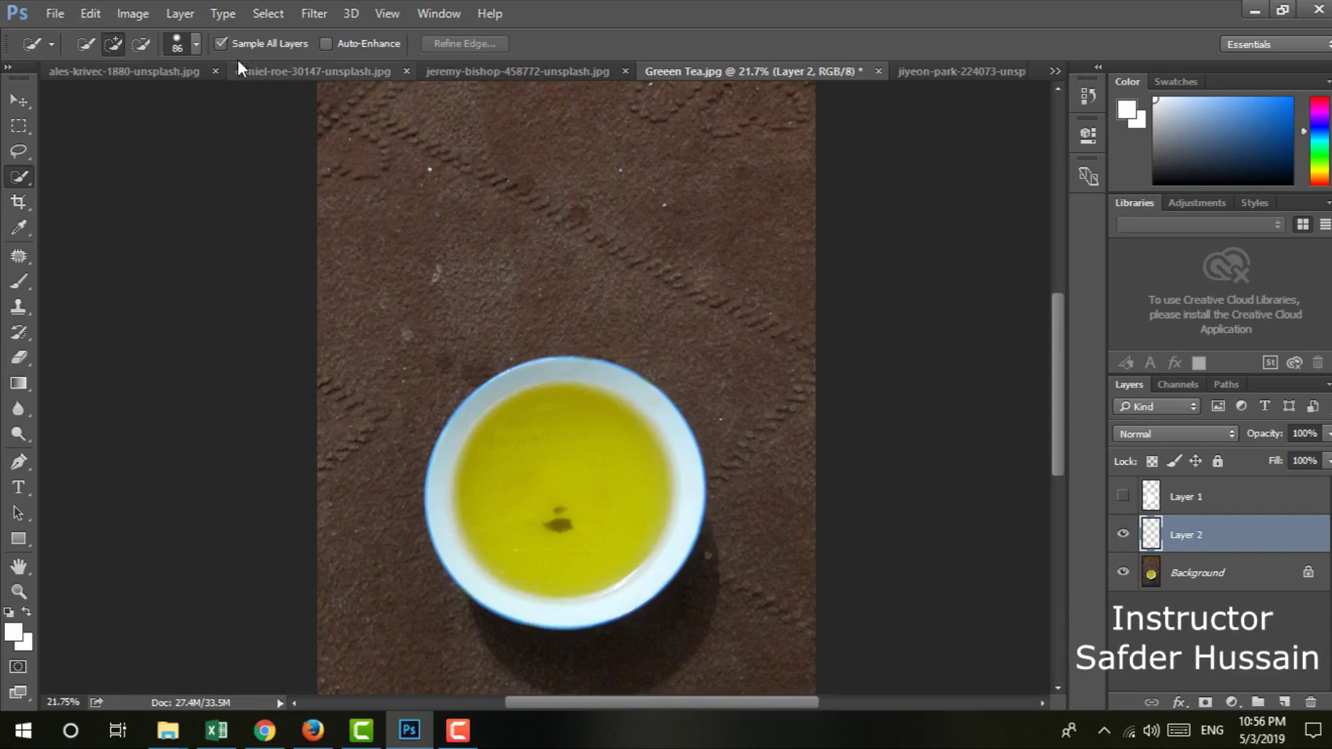
# Quick-select the cup across all layers, extend into the ground above, then deselect
pyautogui.moveTo(543, 419)
pyautogui.mouseDown()
pyautogui.moveTo(523, 452)
pyautogui.moveTo(583, 413)
pyautogui.moveTo(589, 331)
pyautogui.mouseUp()
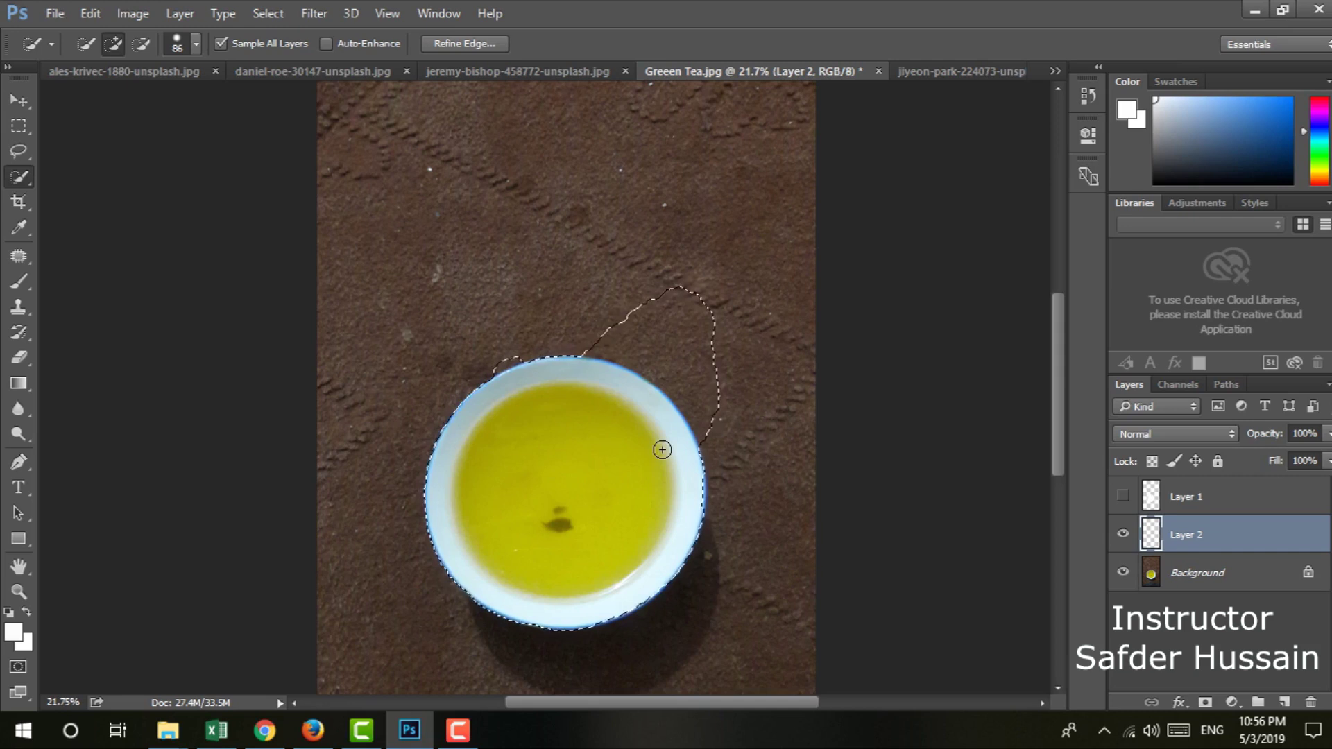
pyautogui.click(1123, 573)
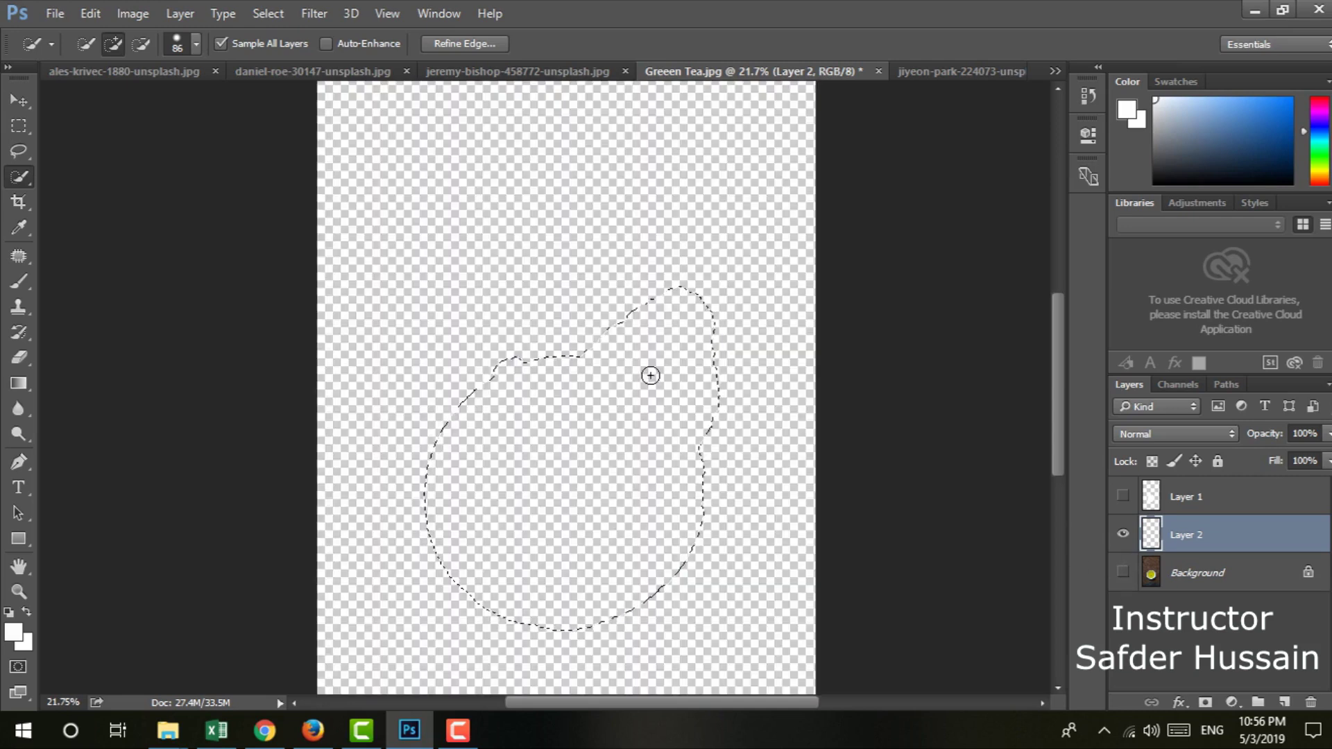
pyautogui.click(1123, 573)
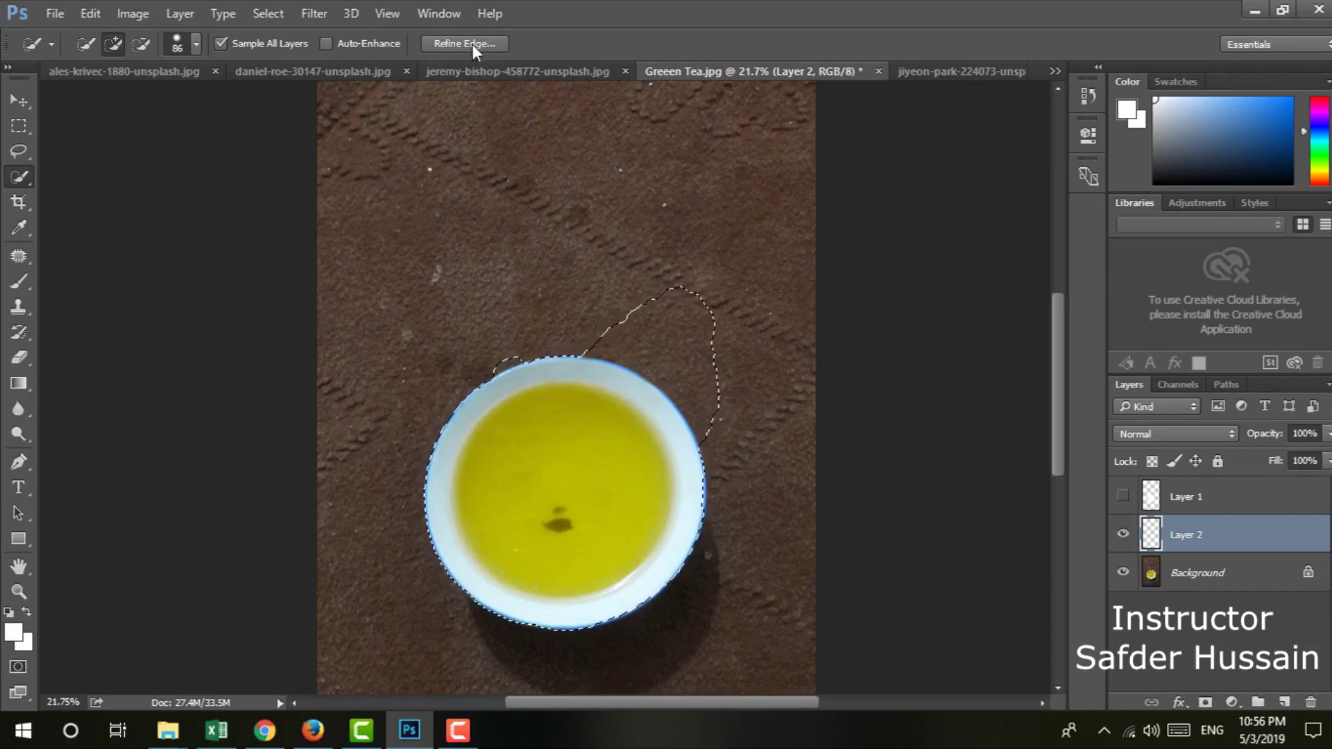
pyautogui.click(586, 326)
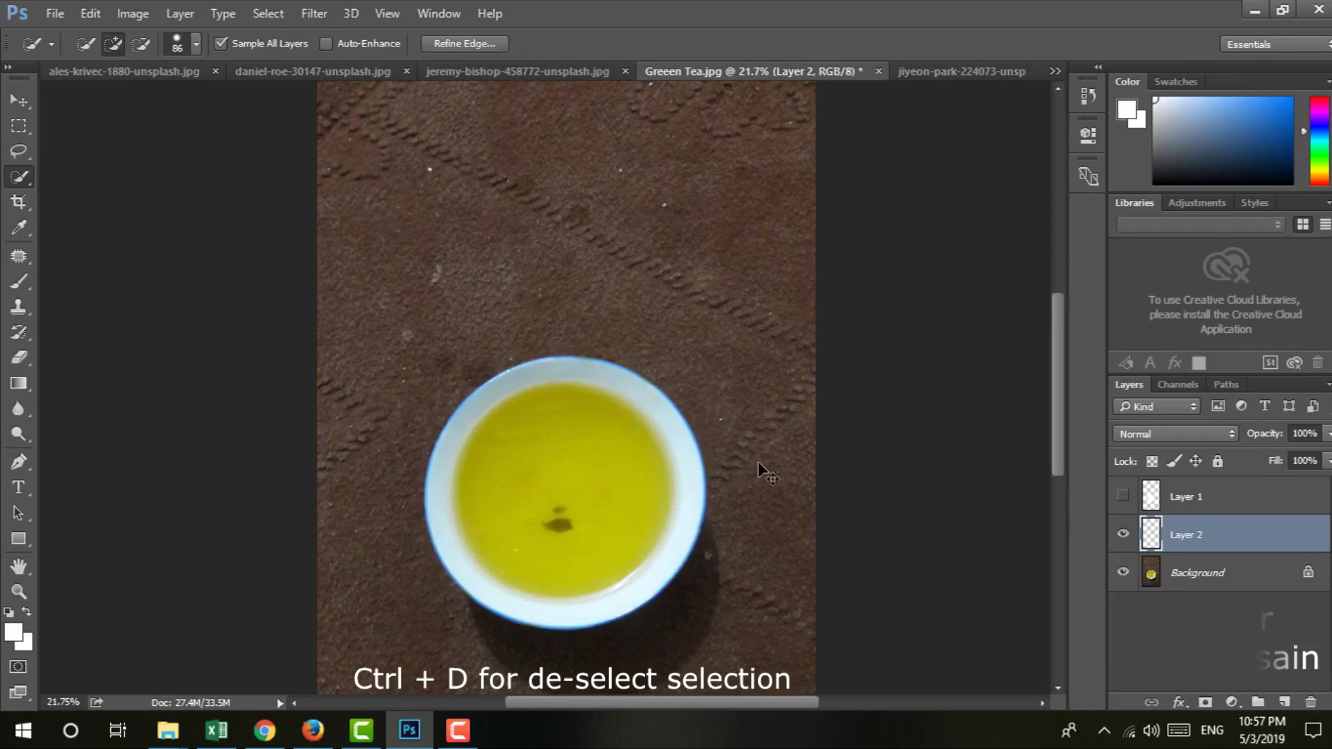
pyautogui.hotkey('ctrl', 'd')
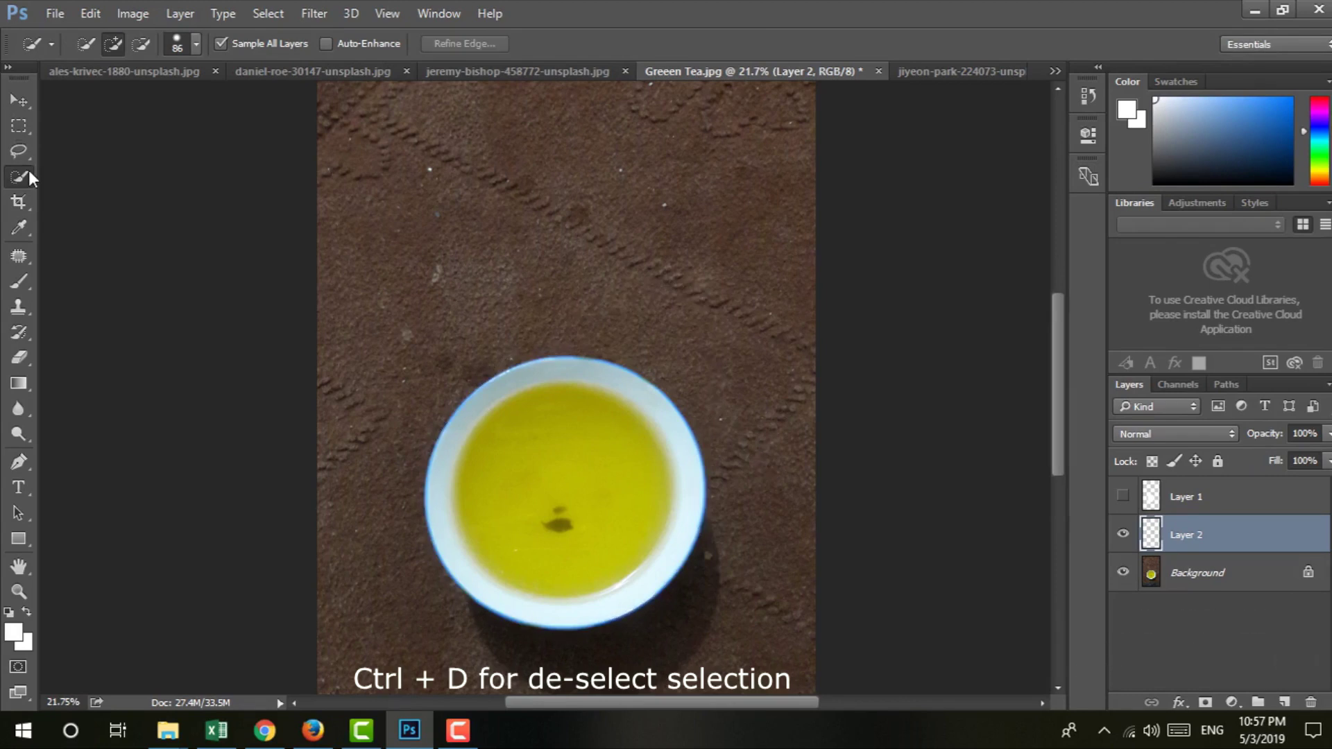
# Switch to the Magic Wand Tool and bring the jeremy-bishop road photo forward
pyautogui.rightClick(28, 170)
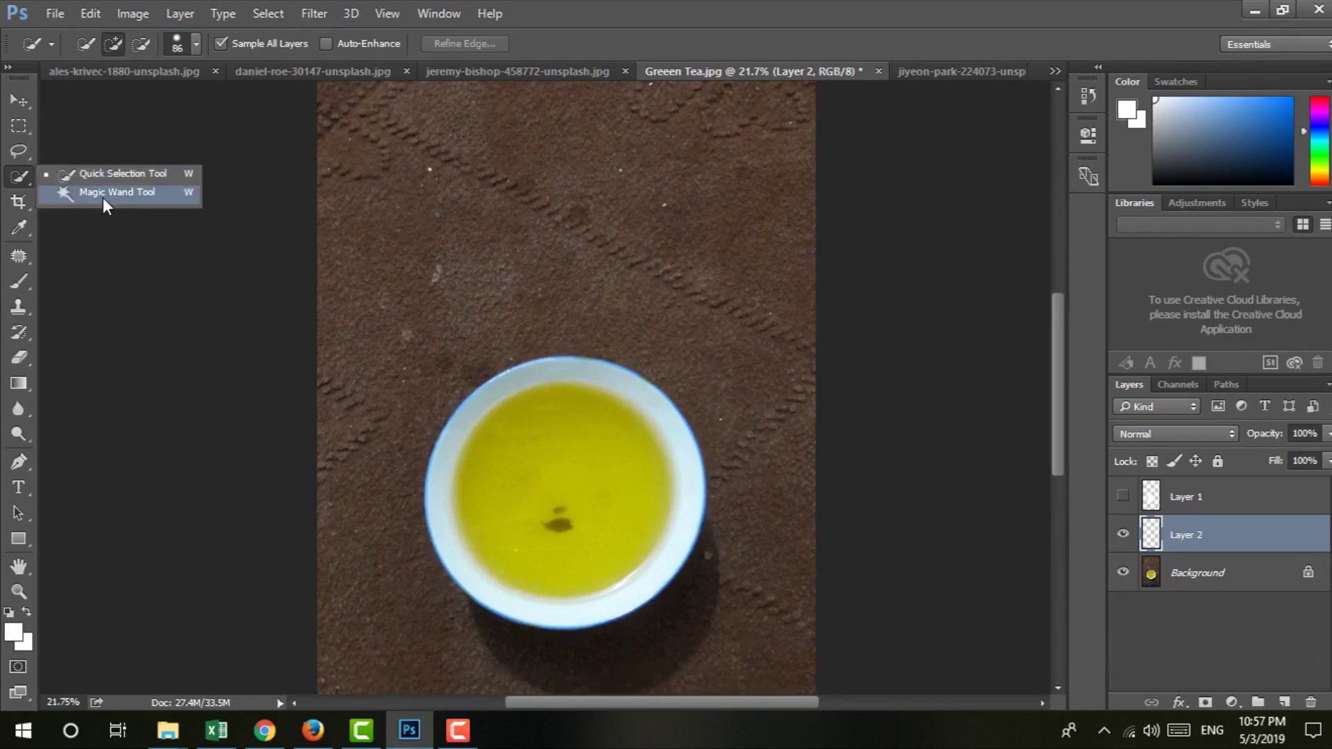
pyautogui.click(125, 202)
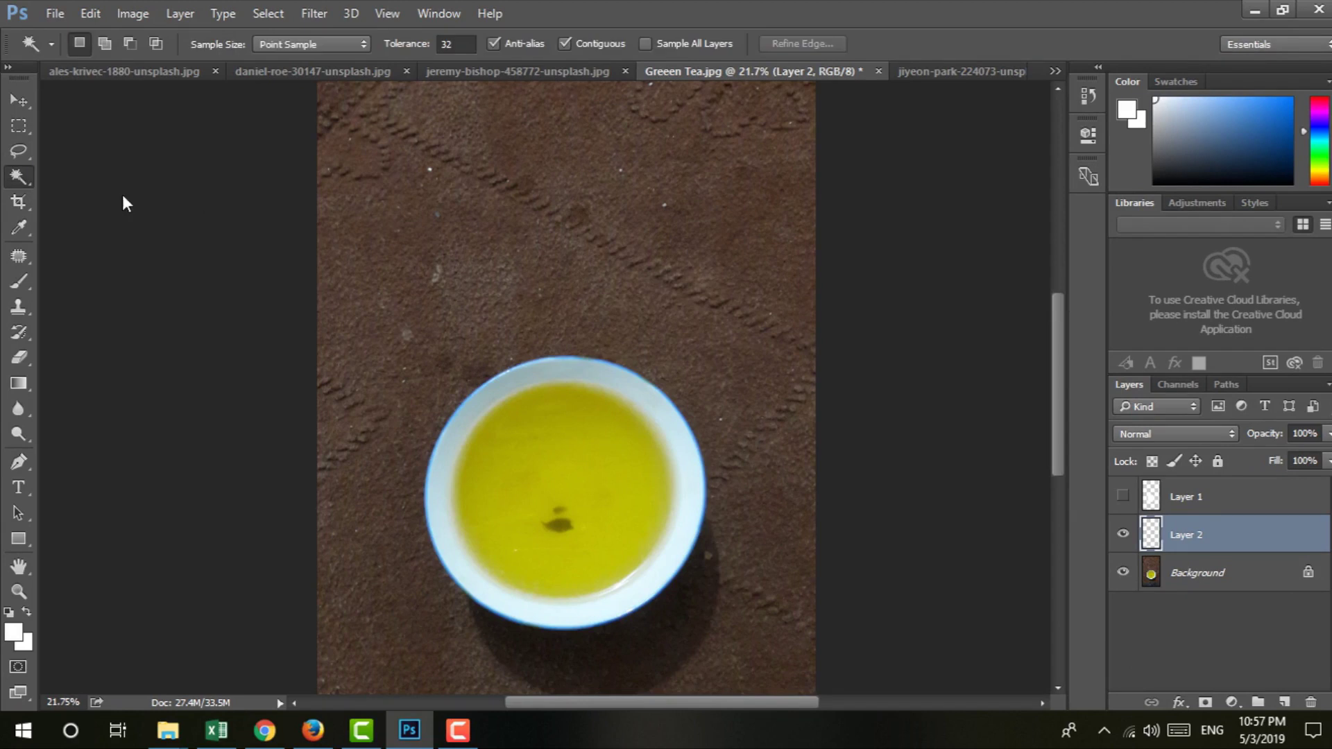
pyautogui.click(534, 69)
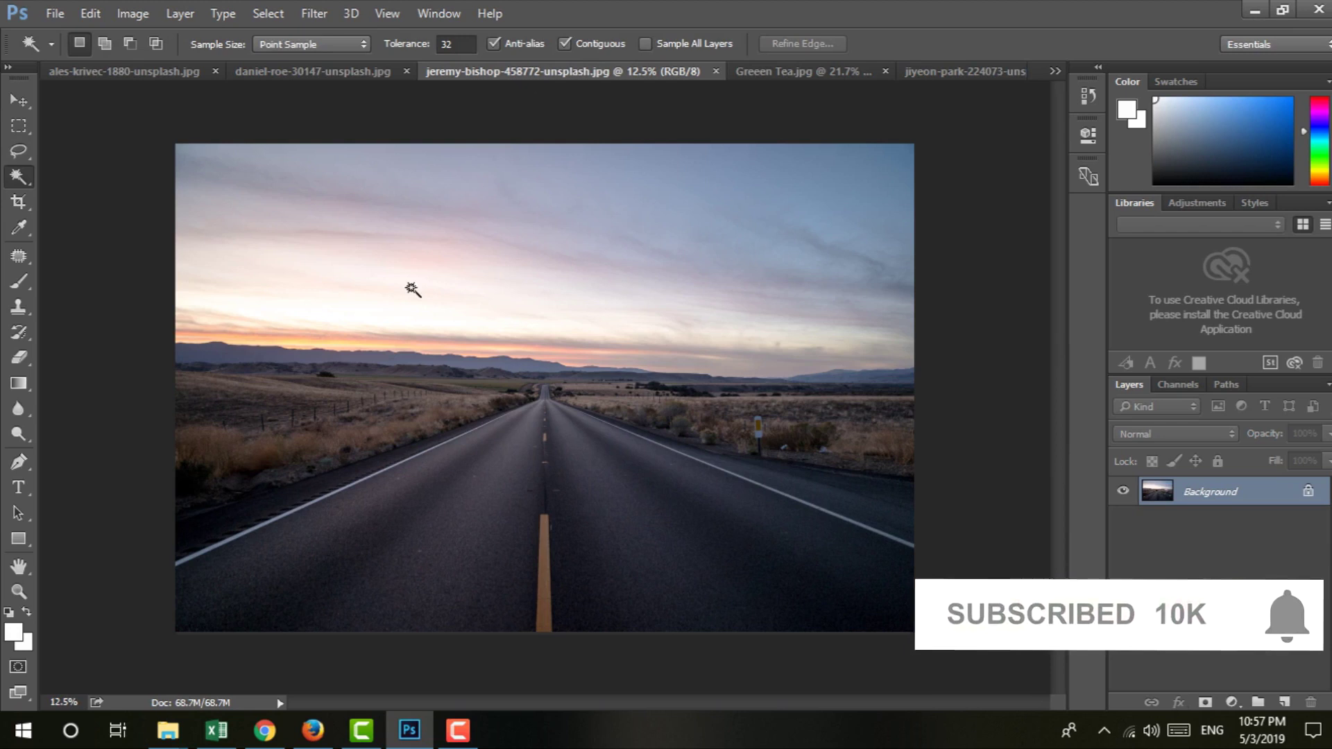
# Bring up the ales-krivec mountain lake photo and Magic Wand-select sky above the ridge
pyautogui.click(163, 72)
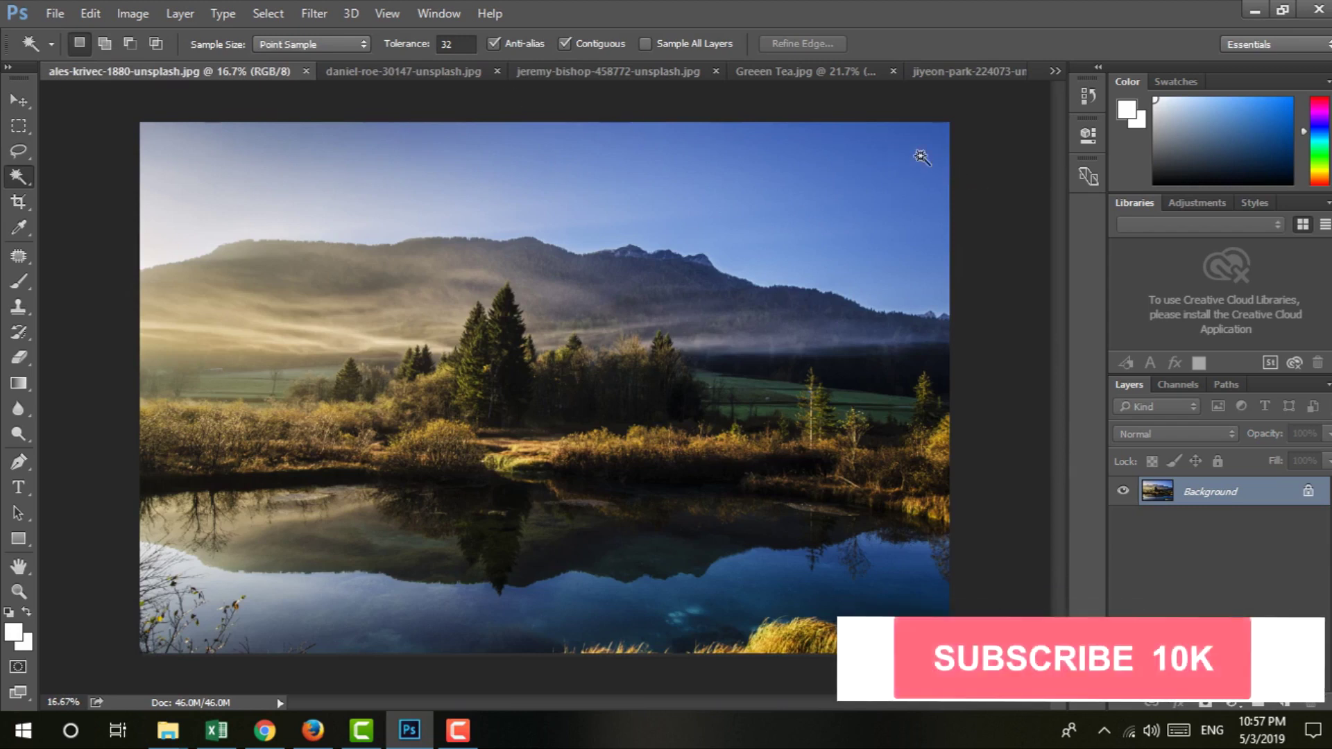
pyautogui.click(922, 150)
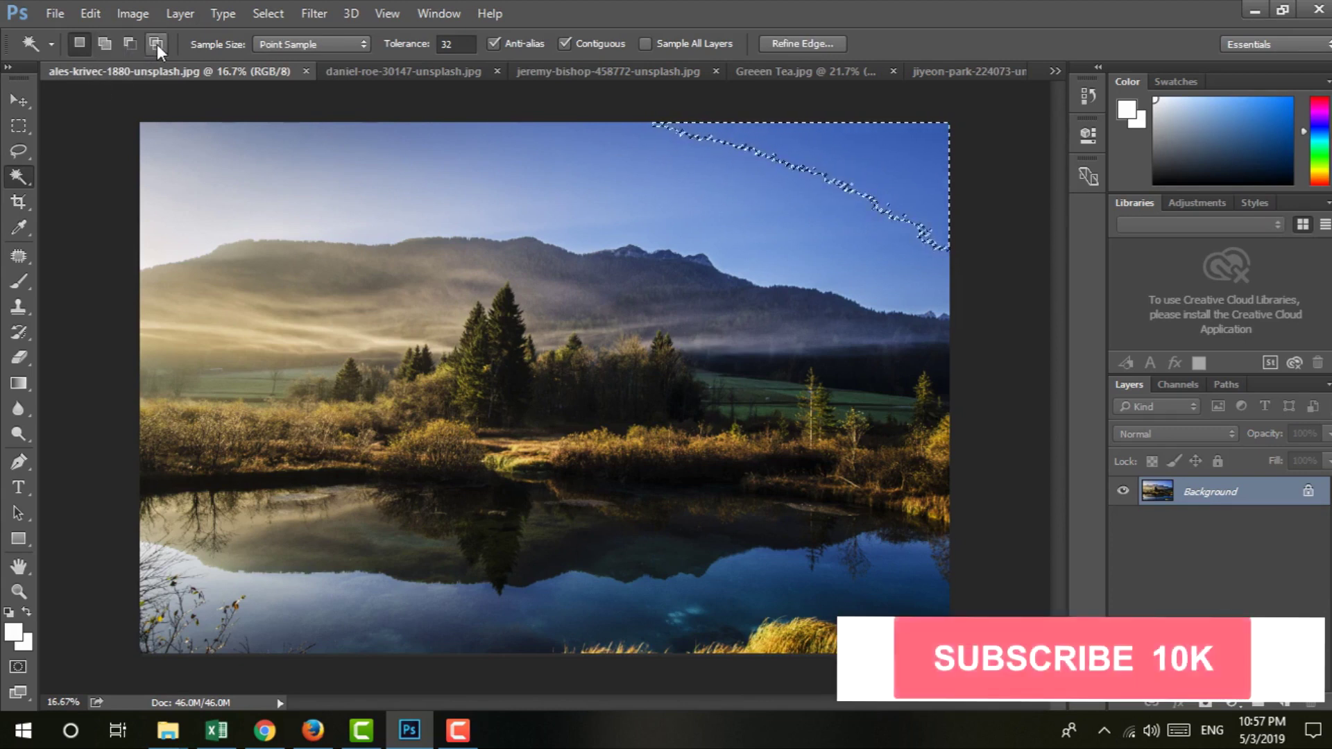
pyautogui.click(750, 194)
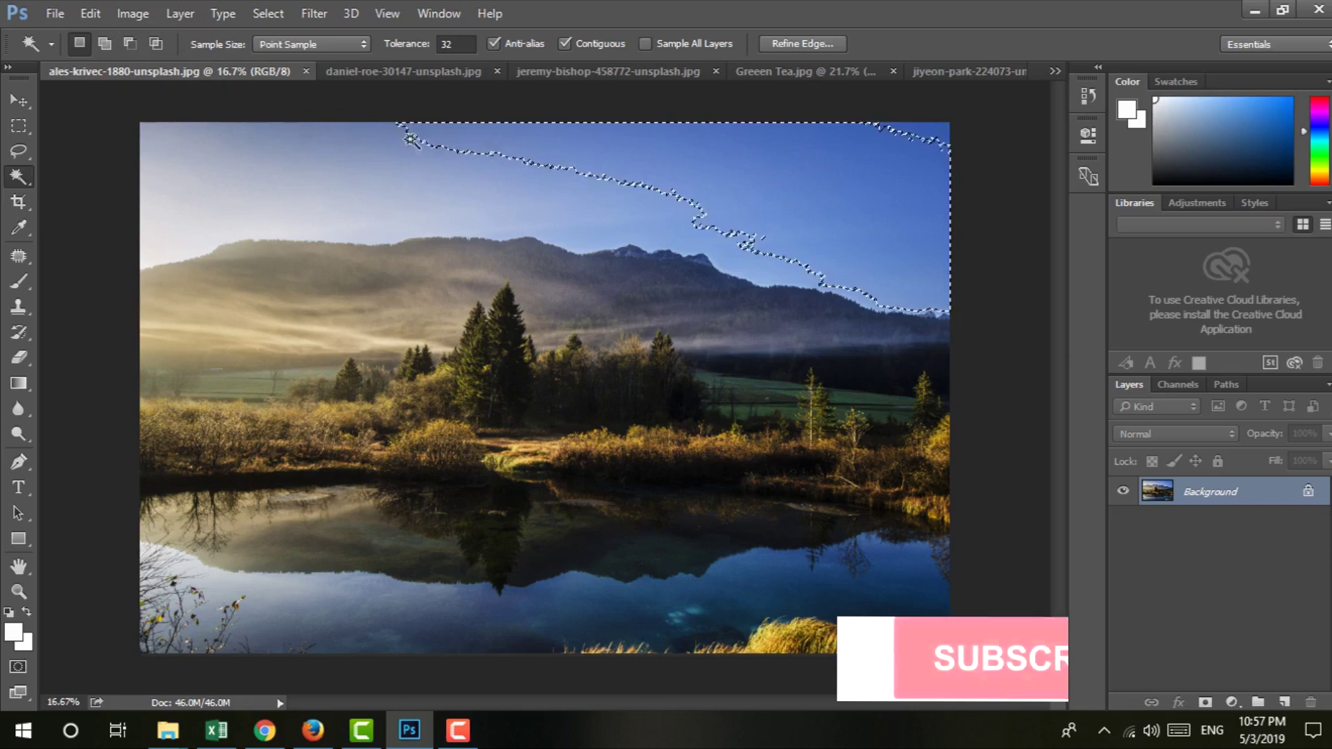
pyautogui.click(377, 139)
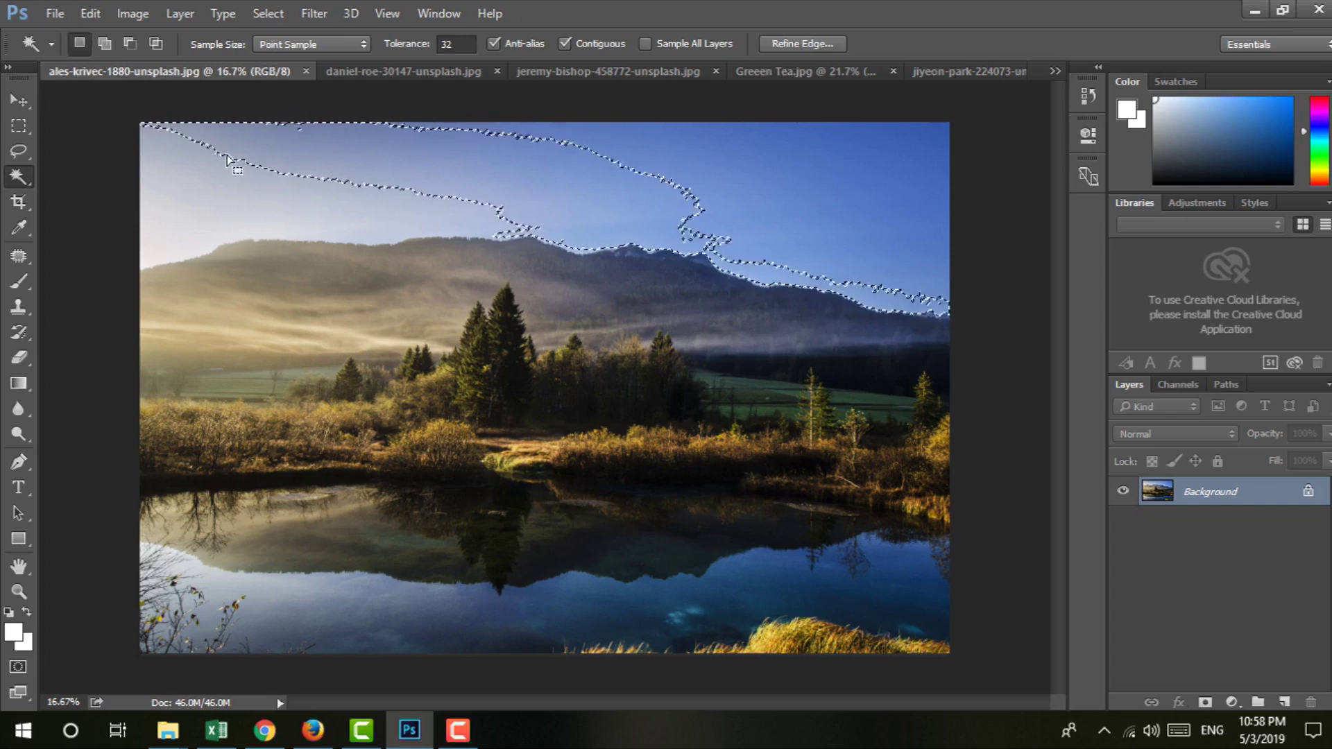
# Zoom in and Shift-add the sky above the mountaintop and the upper sky
pyautogui.press('shift')
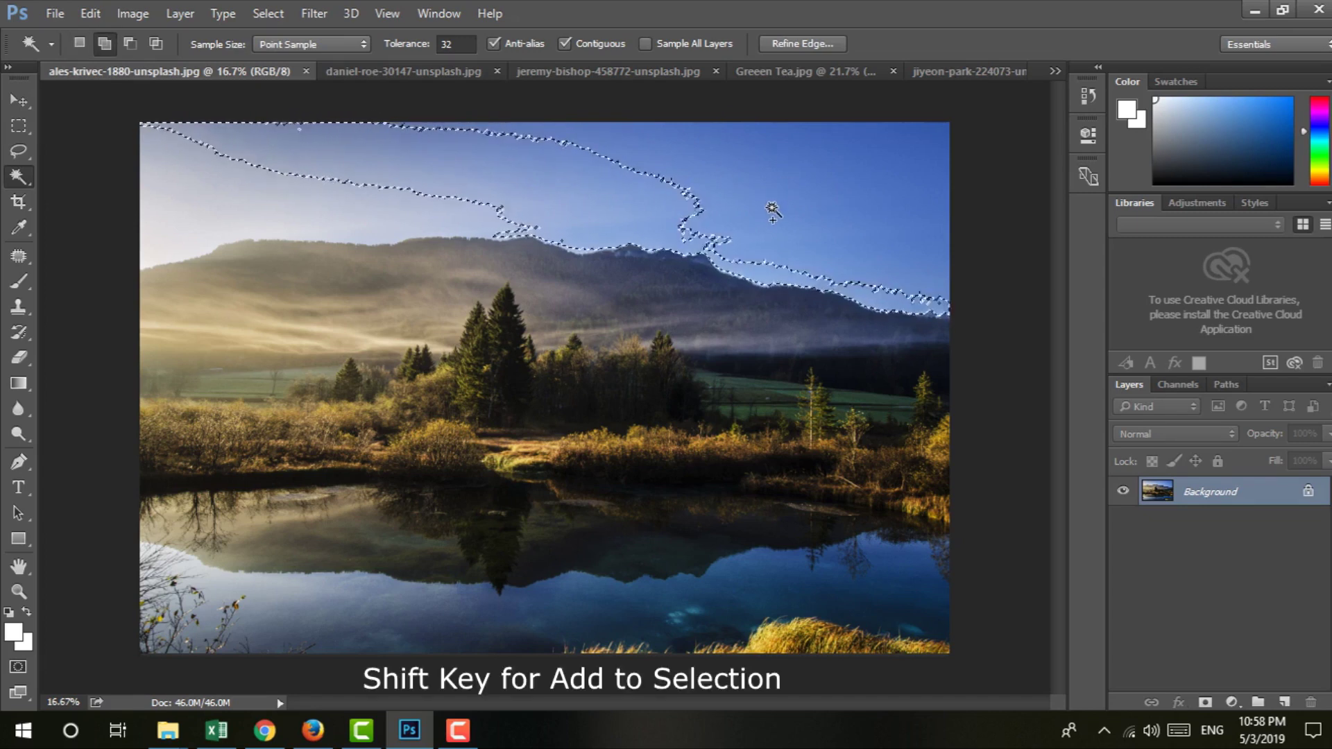
pyautogui.hotkey('ctrl', '+')
pyautogui.hotkey('ctrl', '+')
pyautogui.hotkey('ctrl', '+')
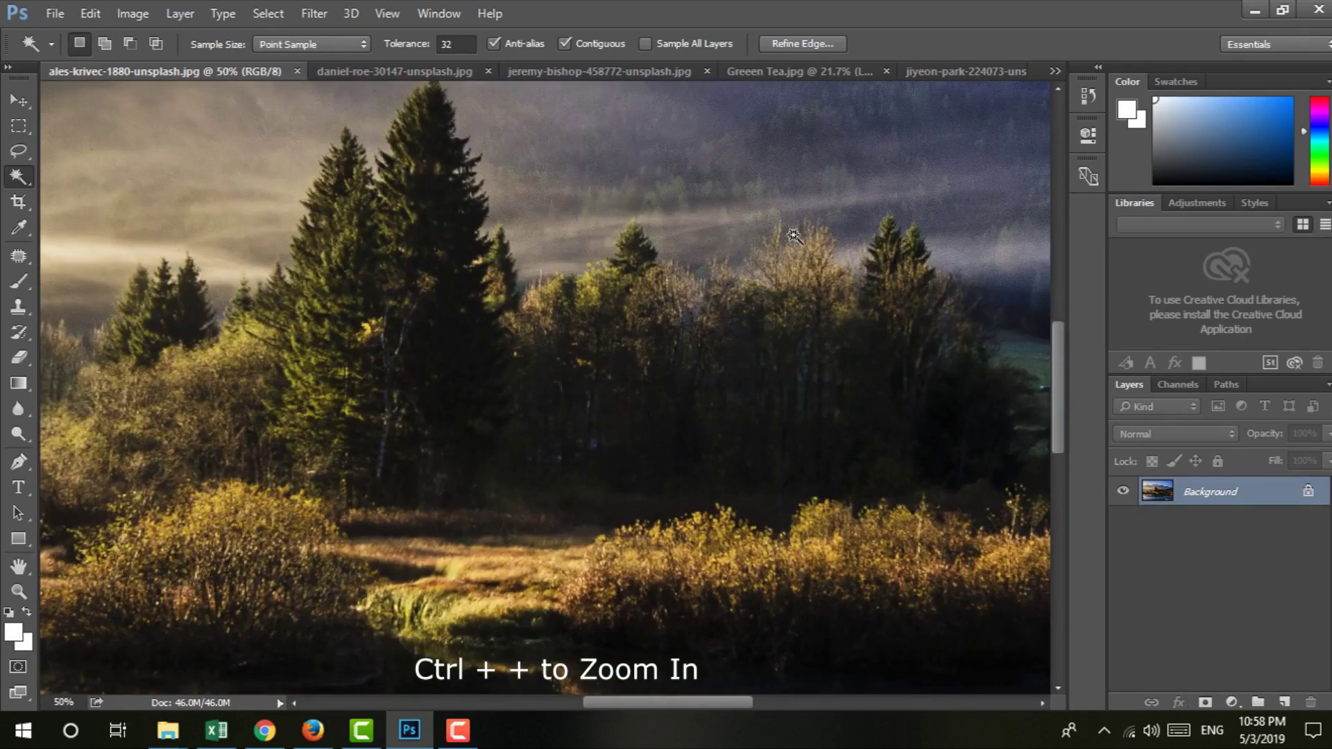
pyautogui.moveTo(757, 324); pyautogui.dragTo(717, 610)
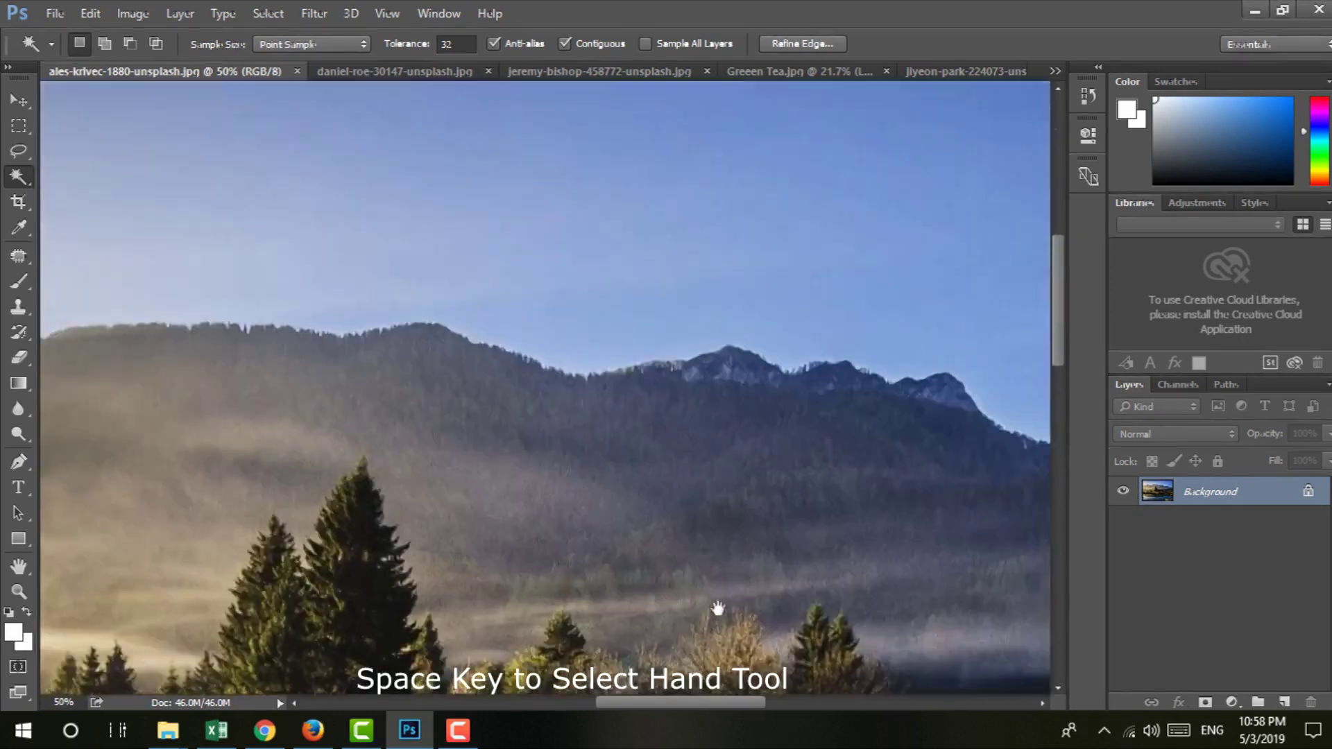
pyautogui.click(731, 305)
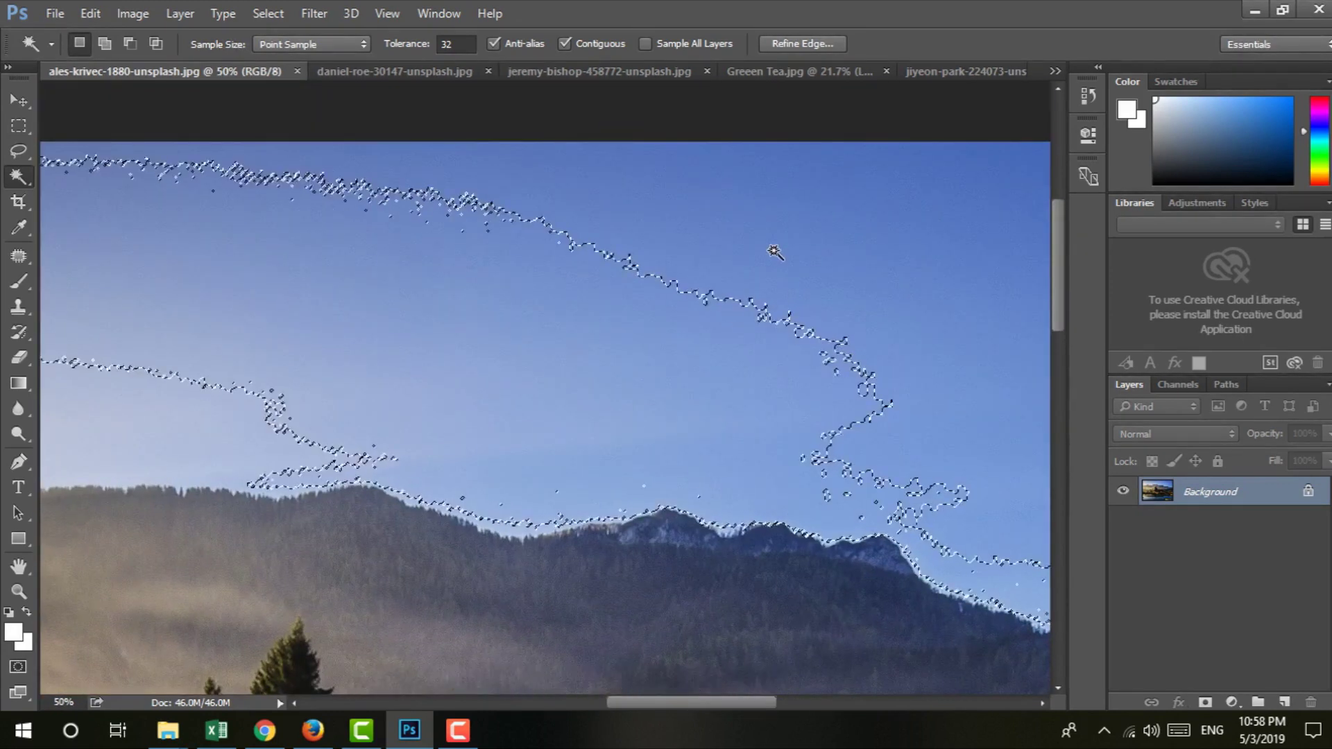
pyautogui.press('shift')
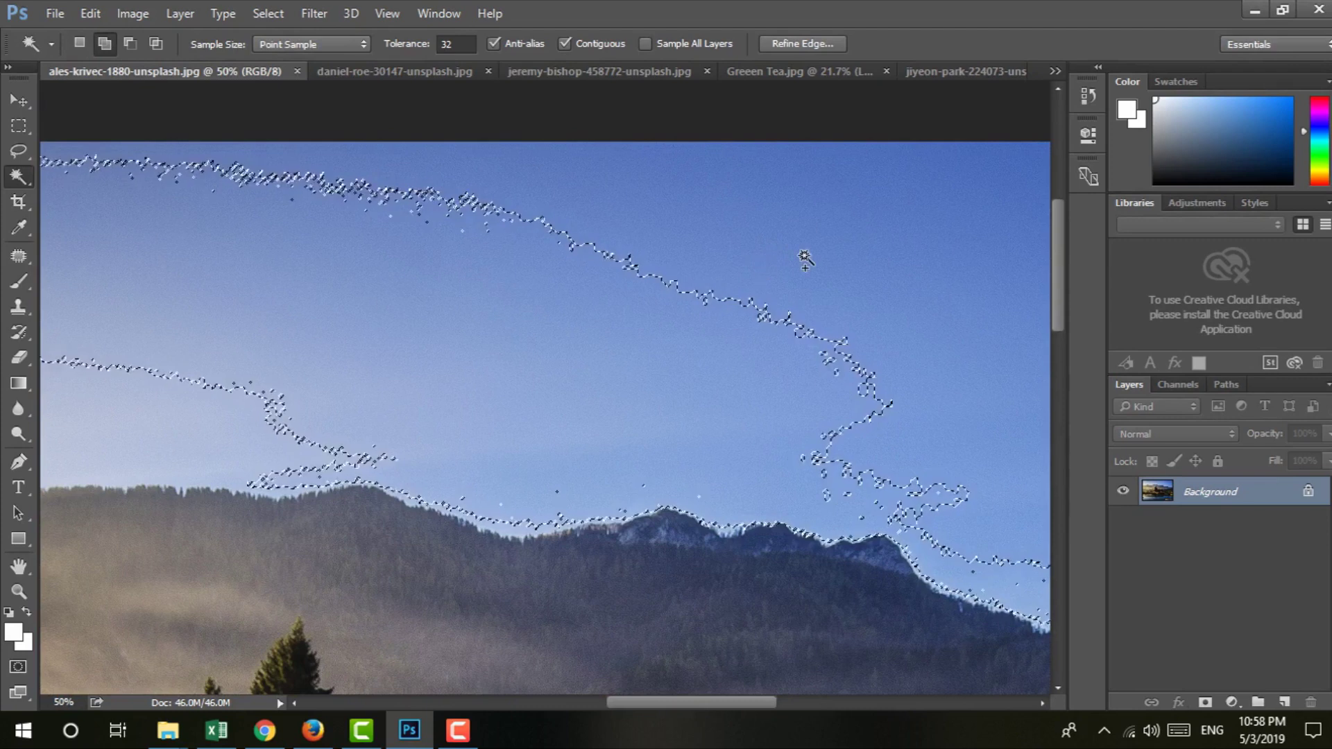
pyautogui.keyDown('shift'); pyautogui.click(284, 310); pyautogui.keyUp('shift')
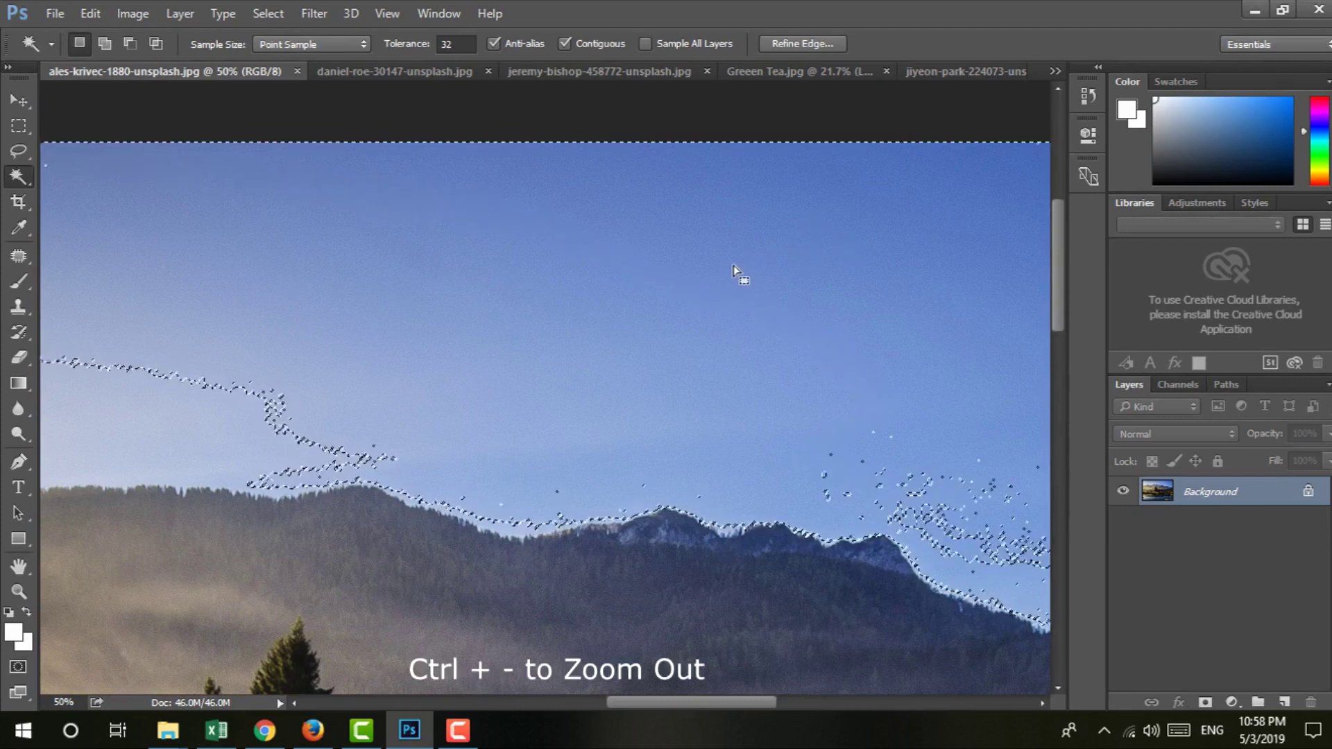
pyautogui.hotkey('ctrl', '-')
pyautogui.hotkey('ctrl', '-')
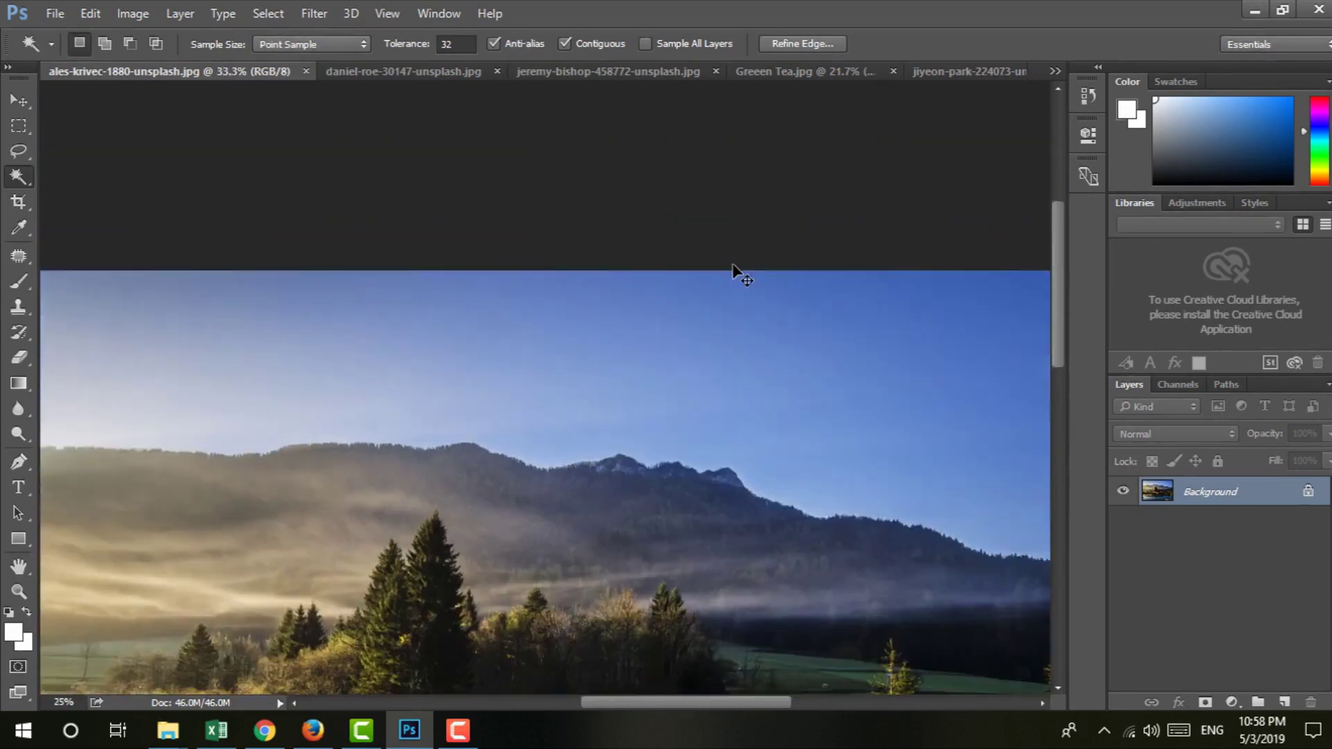
pyautogui.hotkey('ctrl', '-')
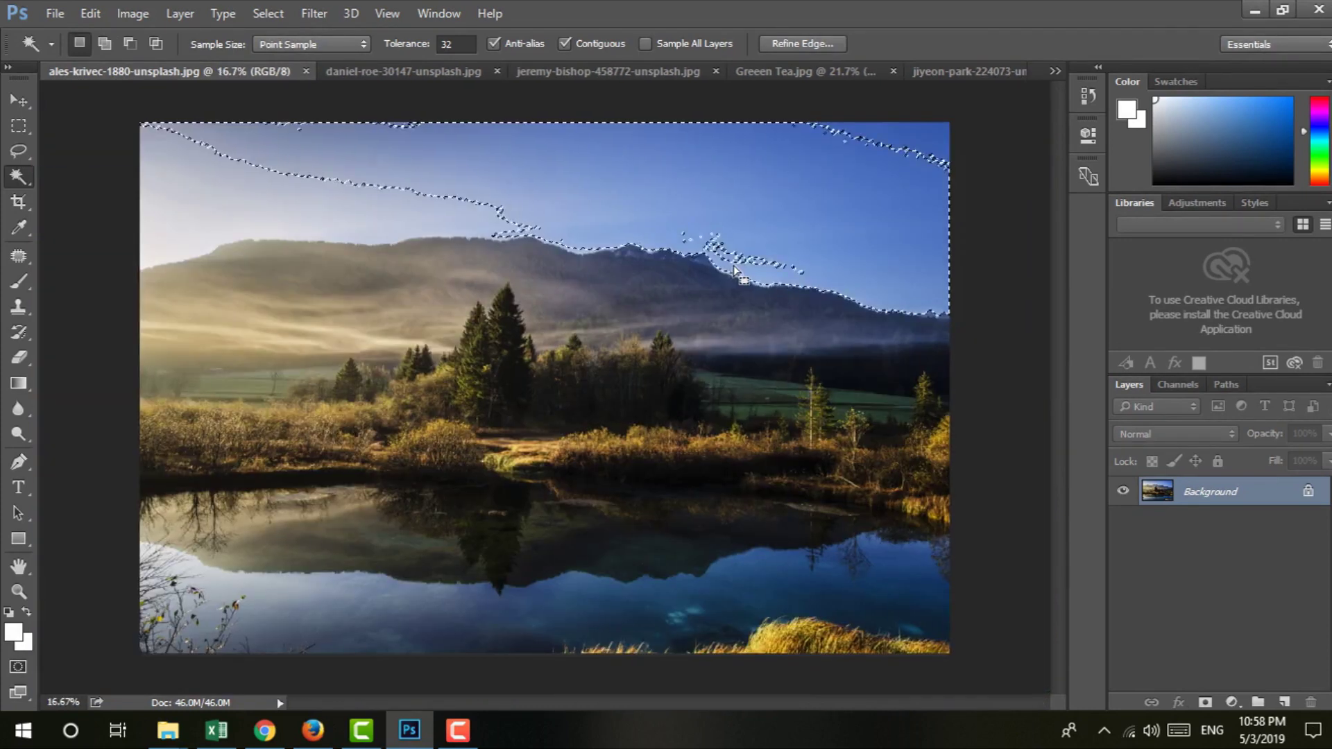
# Add the top-right sky, ridge patches and top-edge gaps to the selection
pyautogui.keyDown('shift'); pyautogui.click(914, 142); pyautogui.keyUp('shift')
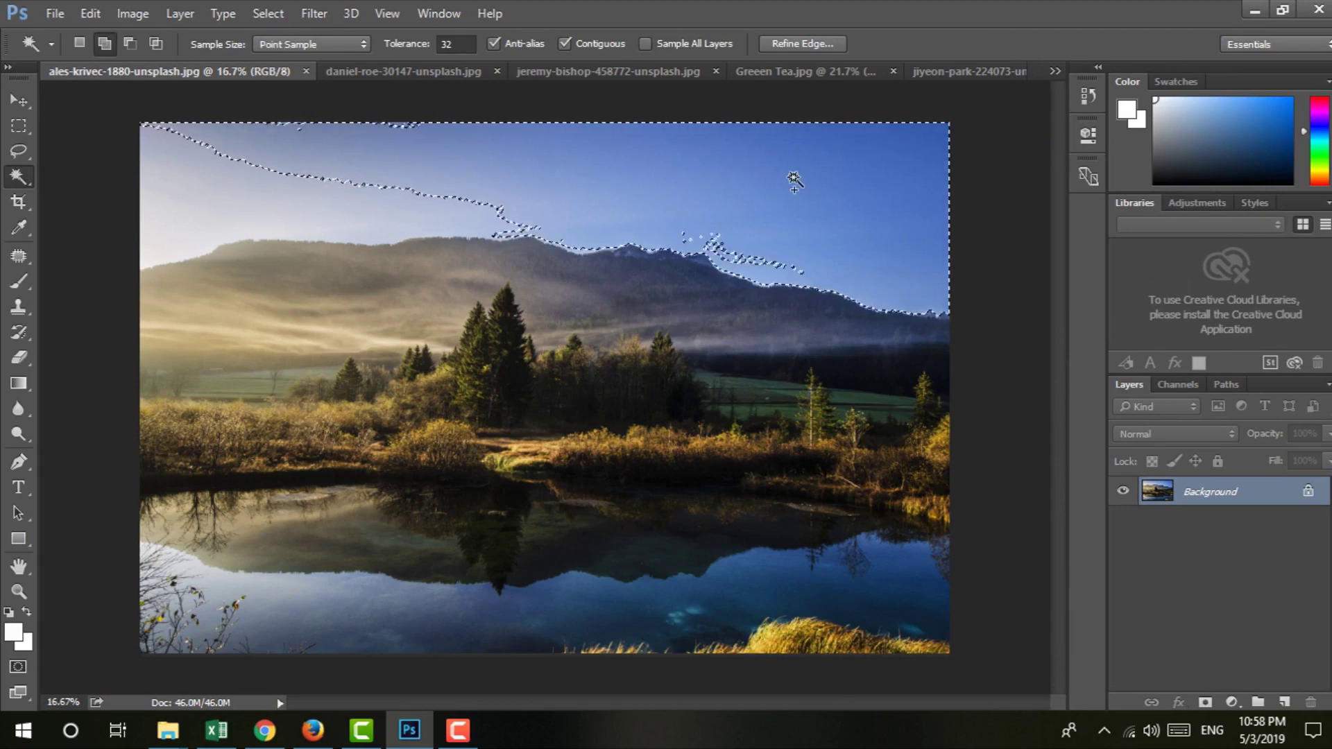
pyautogui.click(603, 239)
pyautogui.click(348, 202)
pyautogui.click(163, 135)
pyautogui.click(293, 133)
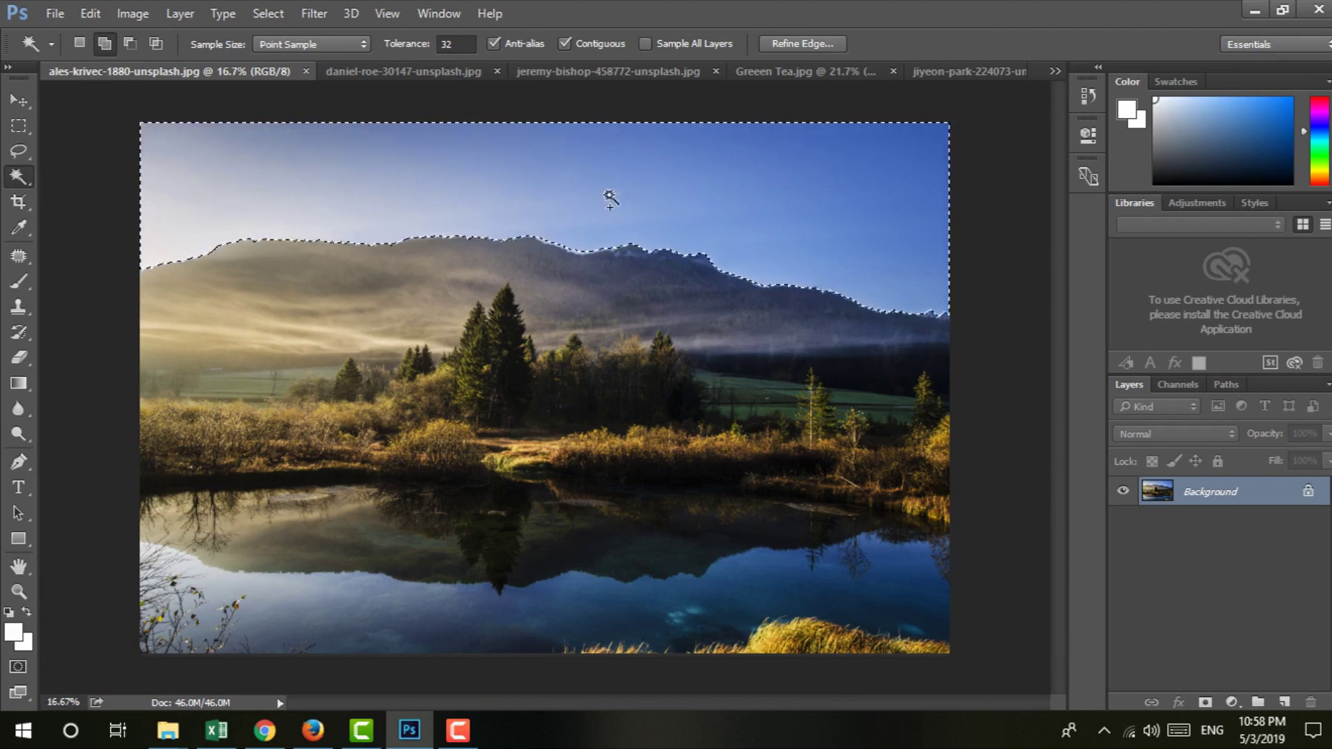
pyautogui.press('shift')
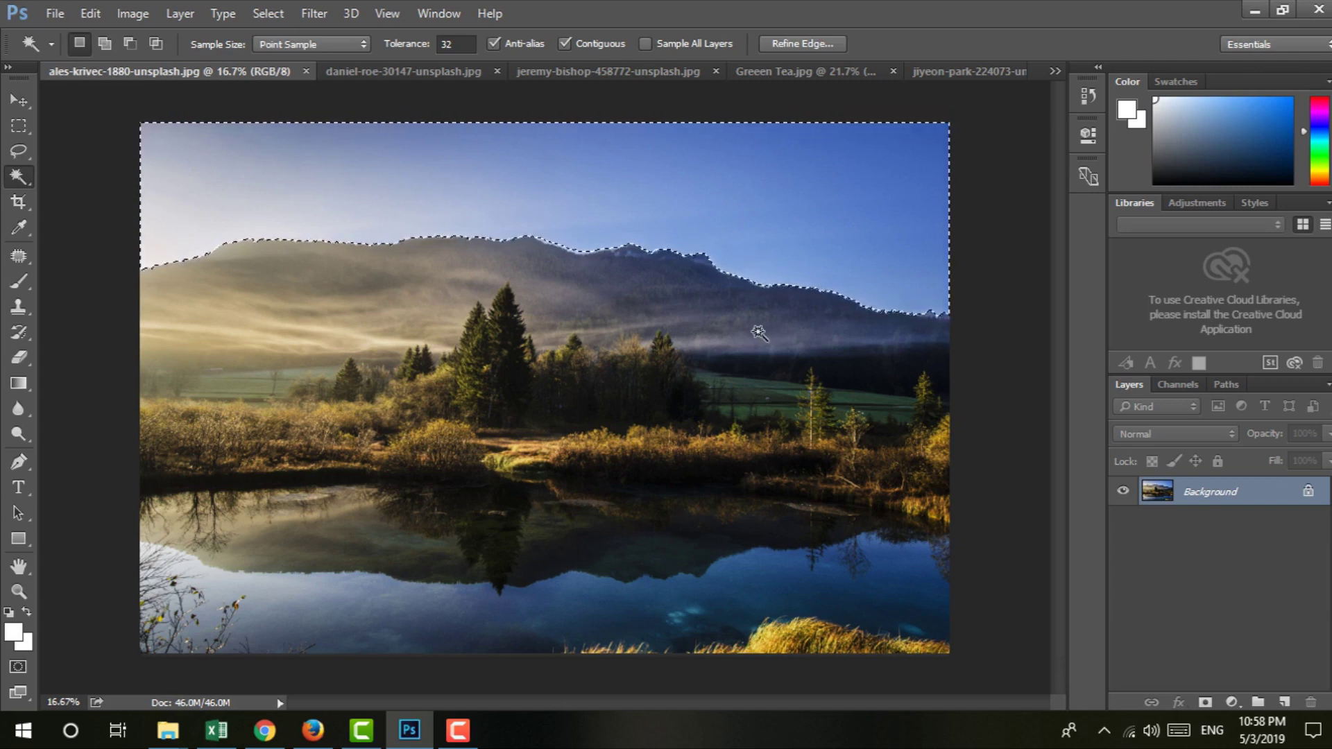
pyautogui.press('alt')
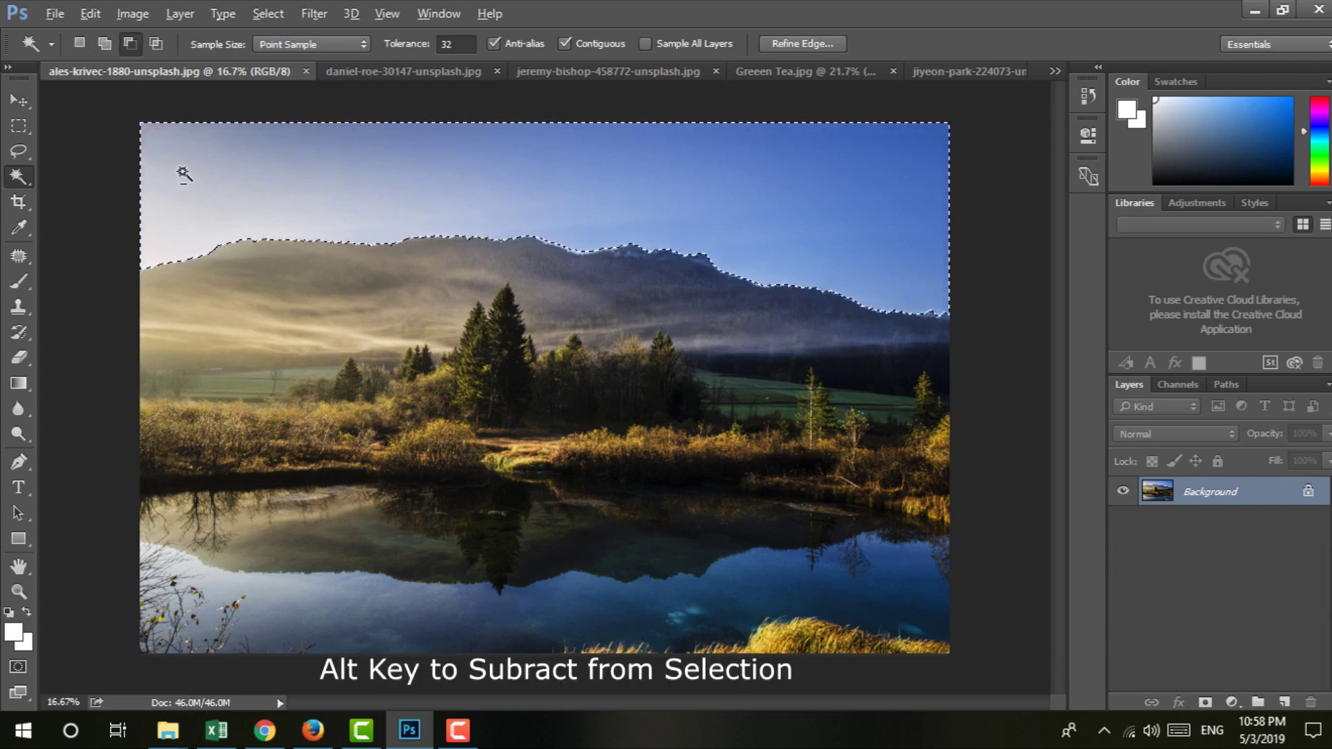
# Alt-subtract upper sky areas, intersect with an upper sky band, then deselect
pyautogui.keyDown('alt'); pyautogui.click(184, 174); pyautogui.keyUp('alt')
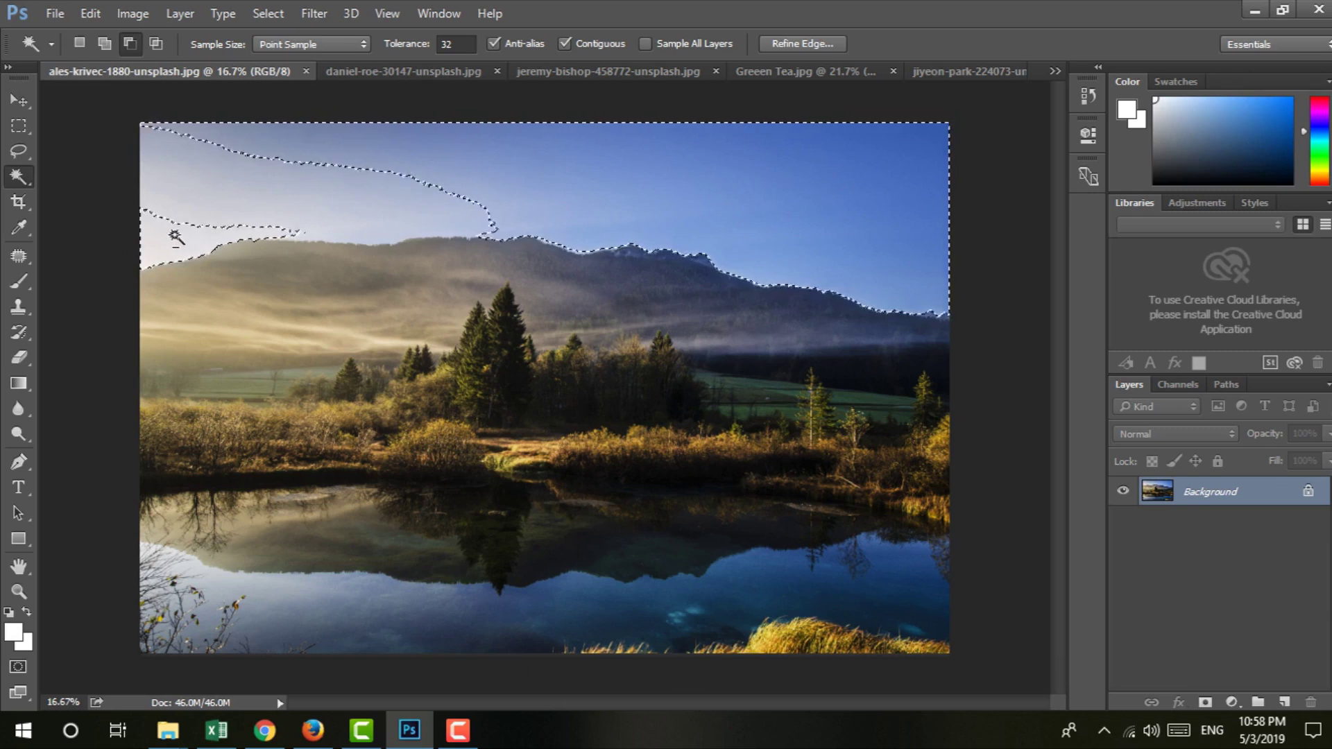
pyautogui.keyDown('alt'); pyautogui.click(267, 172); pyautogui.keyUp('alt')
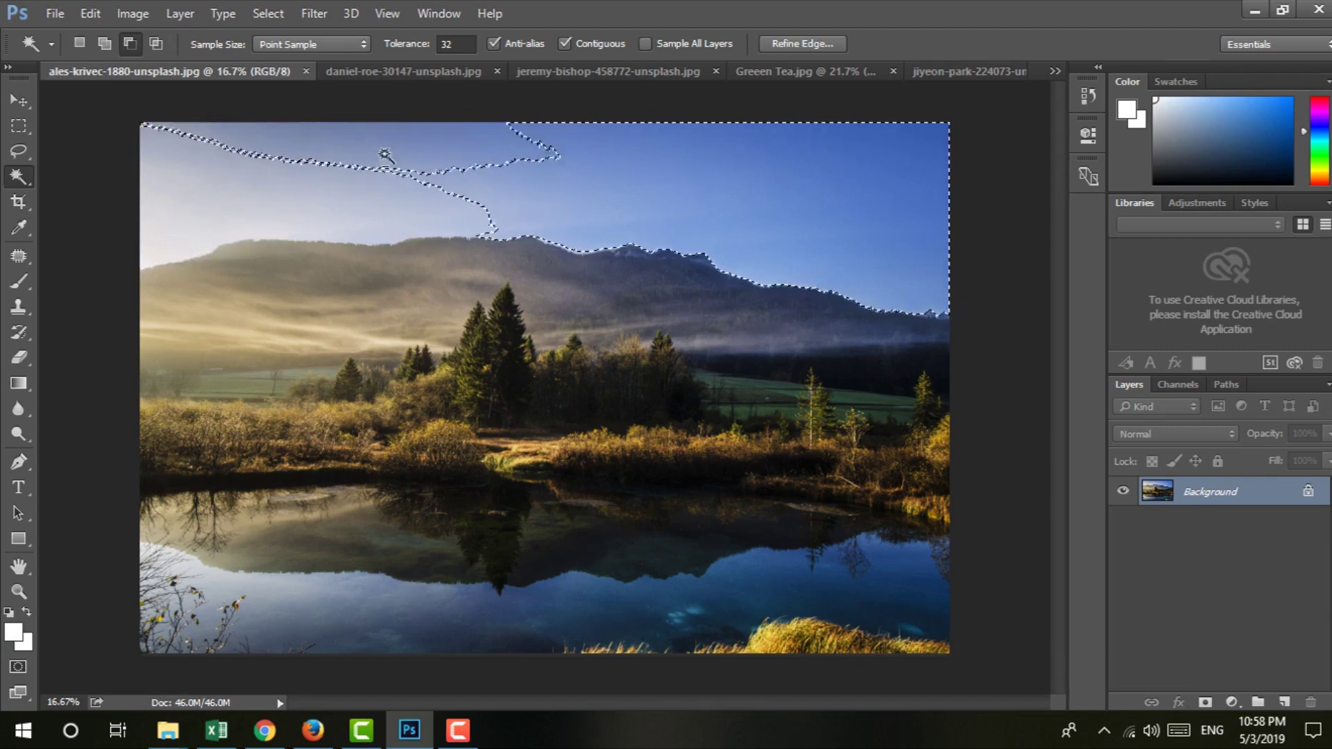
pyautogui.click(267, 172)
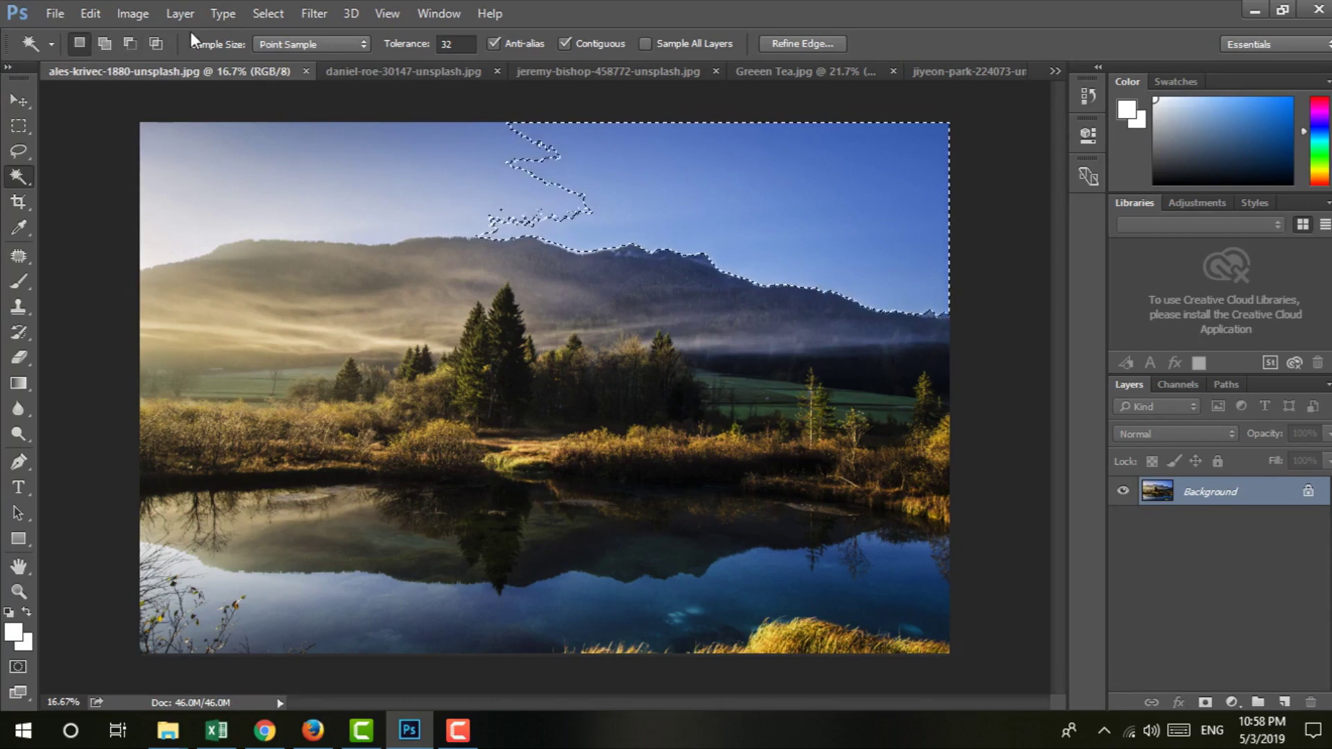
pyautogui.hotkey('alt', 'shift')
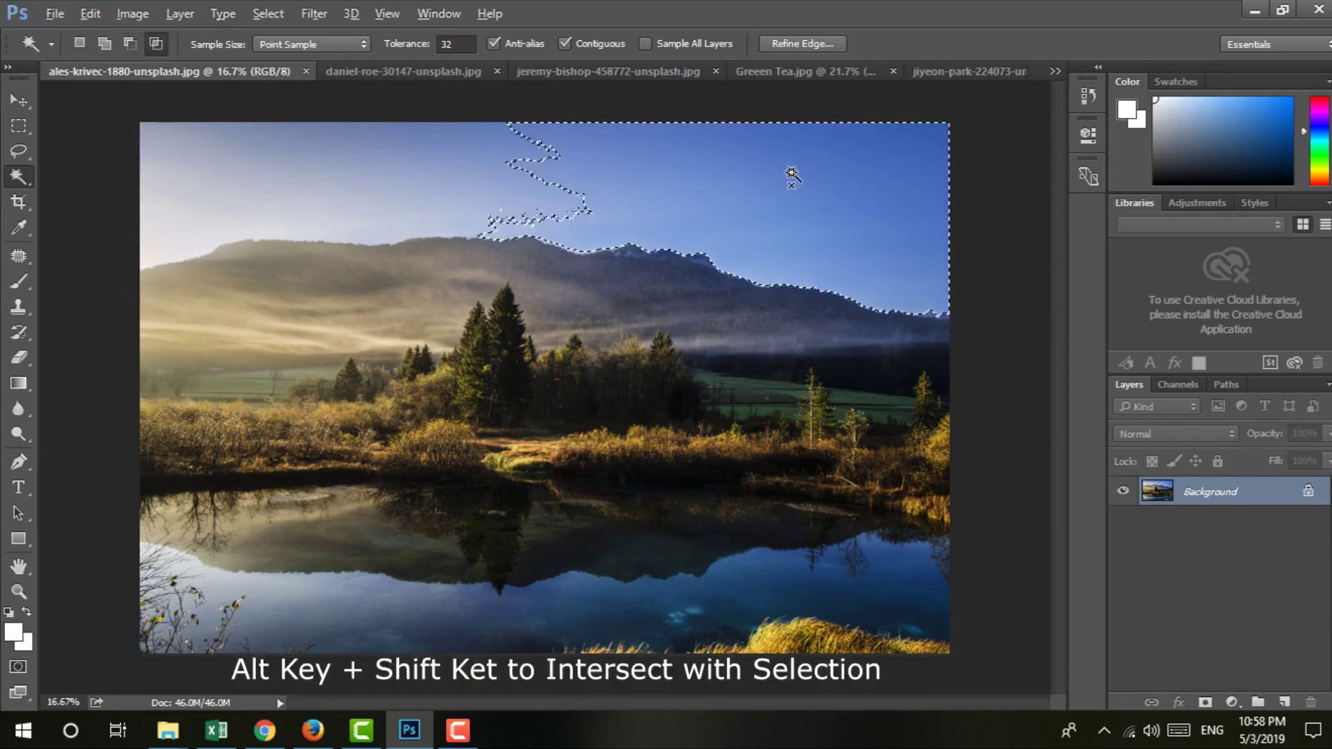
pyautogui.click(808, 213)
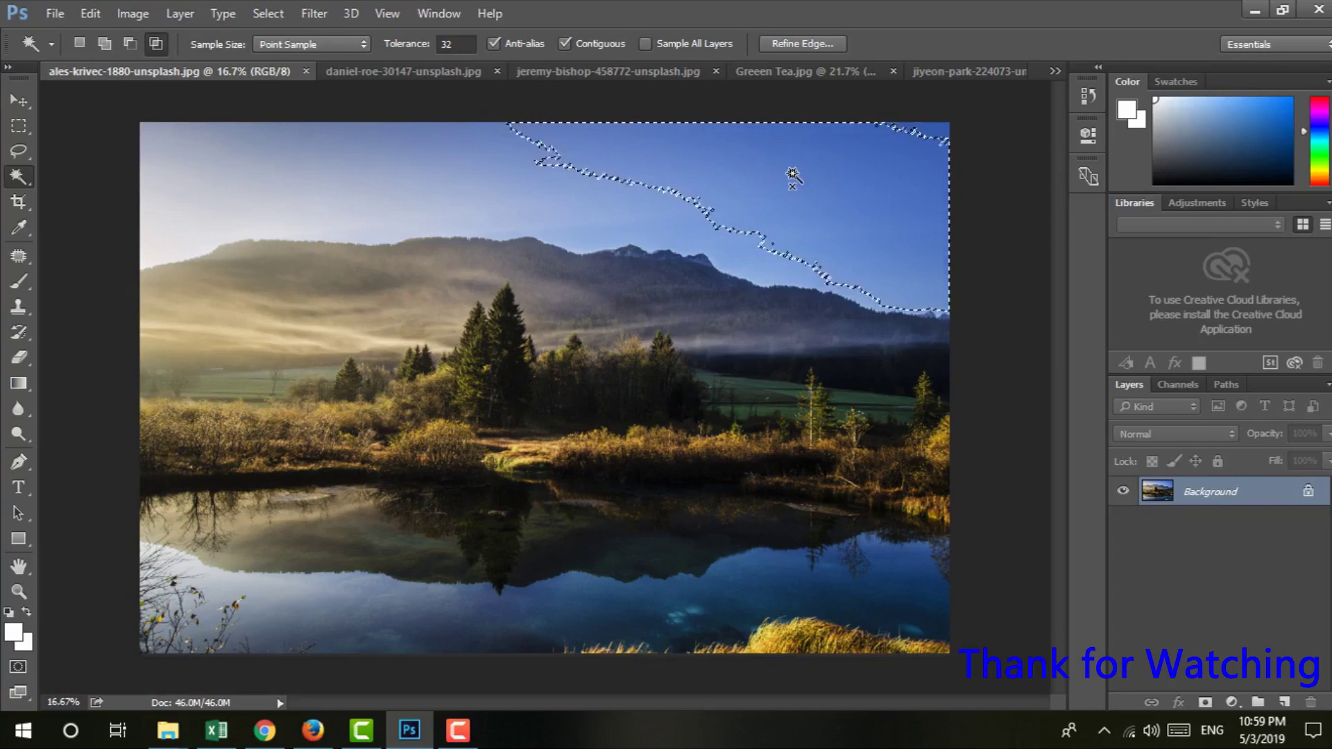
pyautogui.hotkey('ctrl', 'd')
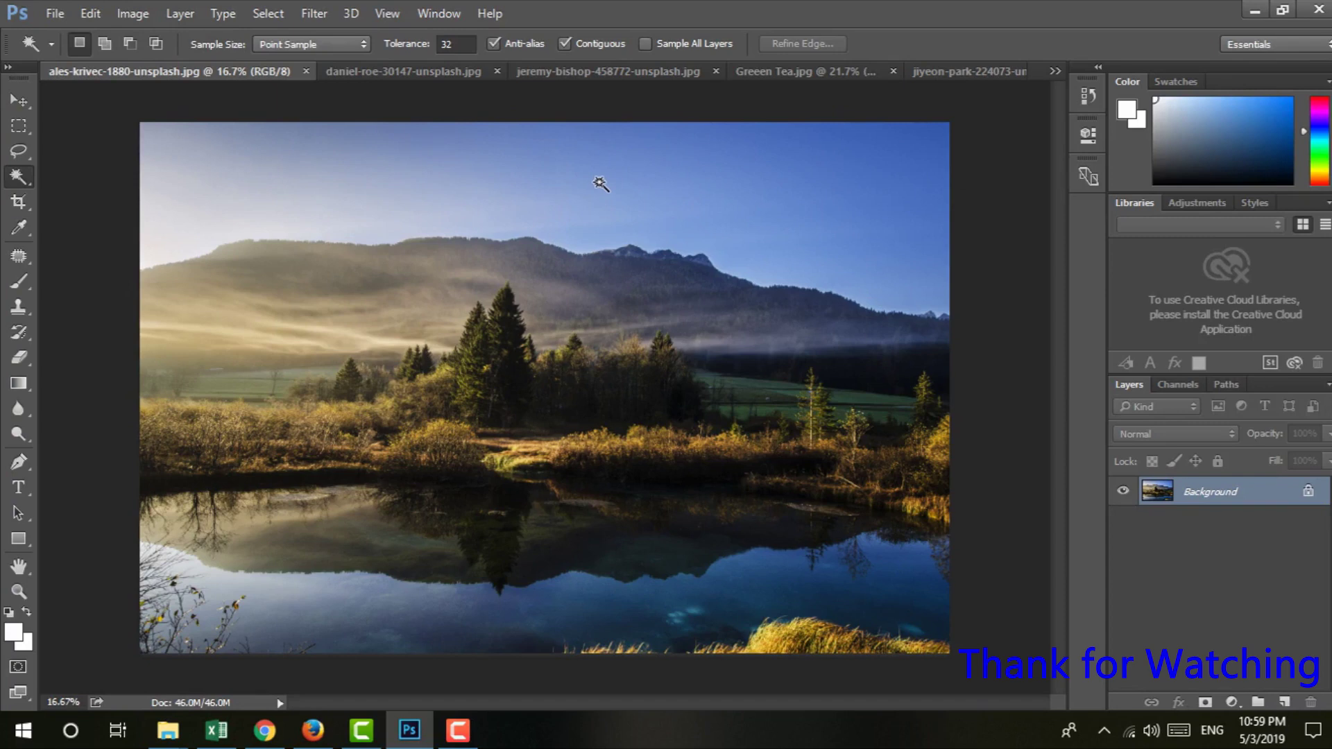
# Magic Wand the whole sky, invert with Ctrl+Shift+I, and copy the land via Ctrl+J
pyautogui.click(902, 164)
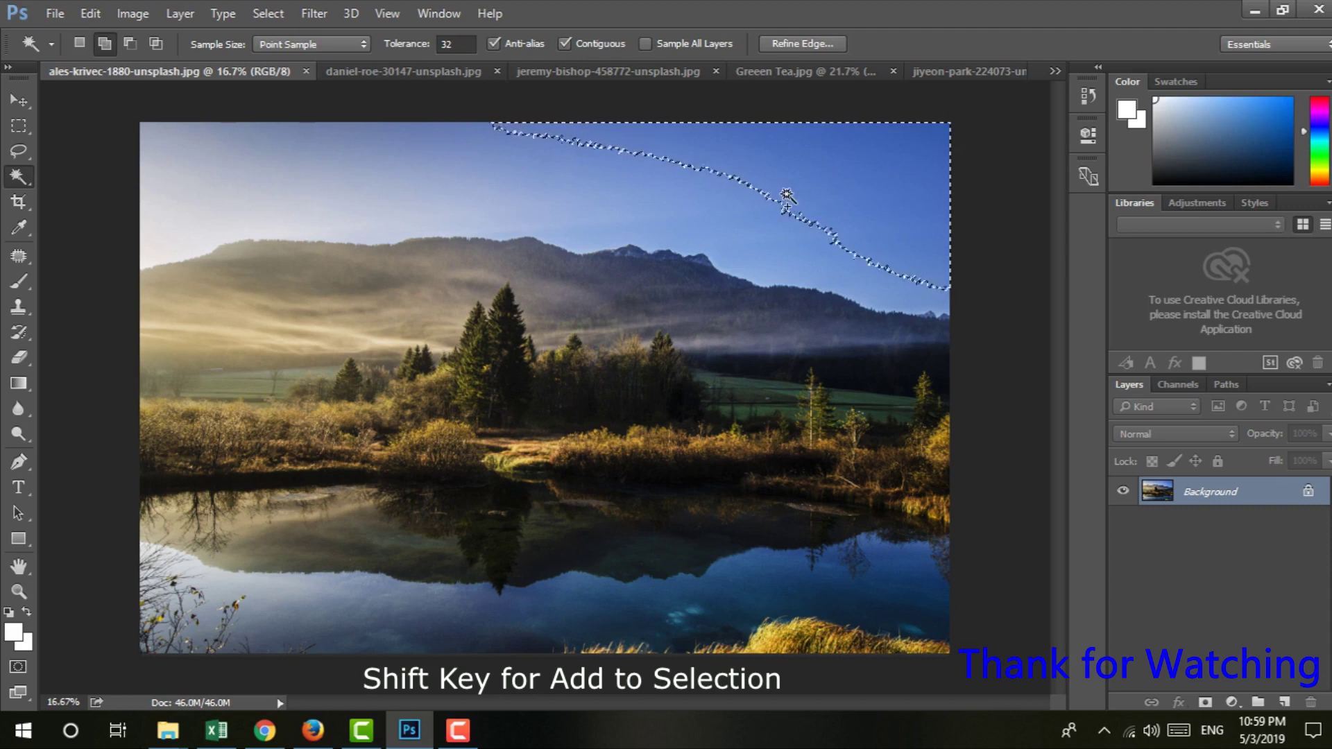
pyautogui.keyDown('shift'); pyautogui.click(383, 193); pyautogui.keyUp('shift')
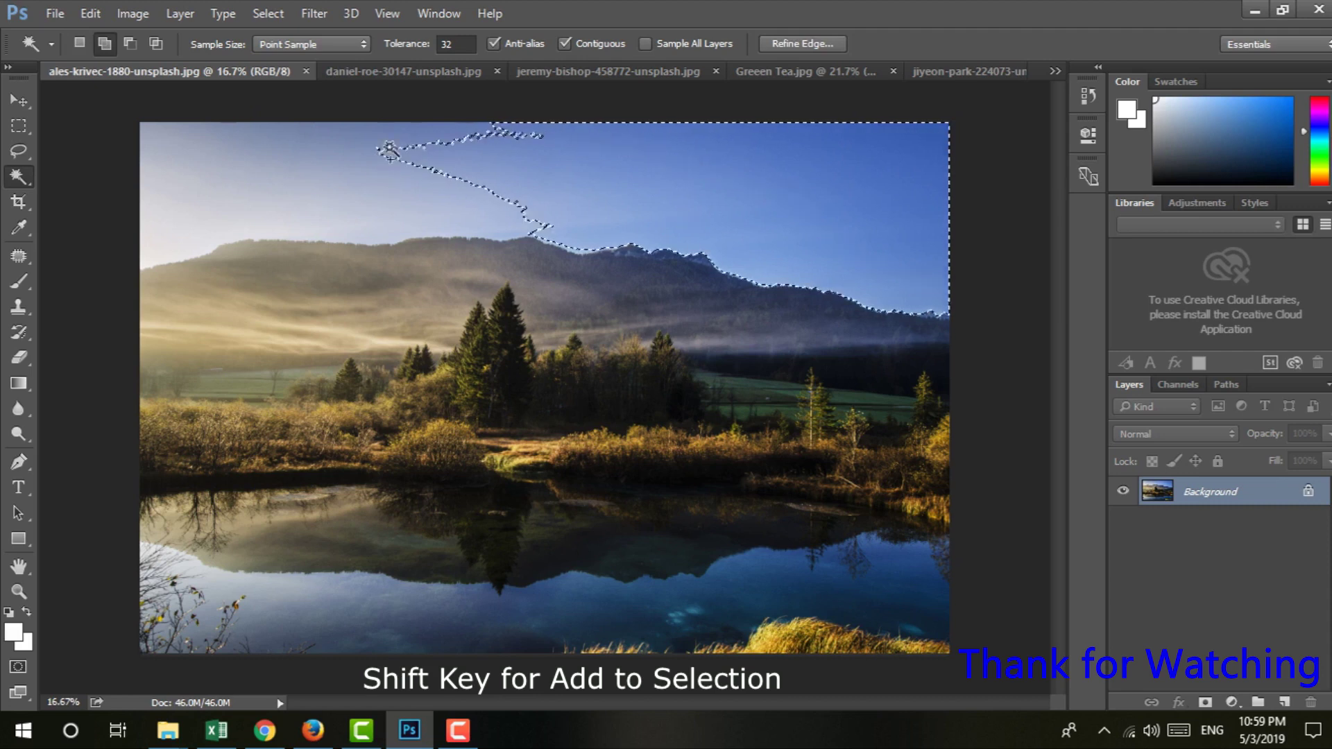
pyautogui.keyDown('shift'); pyautogui.click(292, 158); pyautogui.keyUp('shift')
pyautogui.keyDown('shift'); pyautogui.click(224, 178); pyautogui.keyUp('shift')
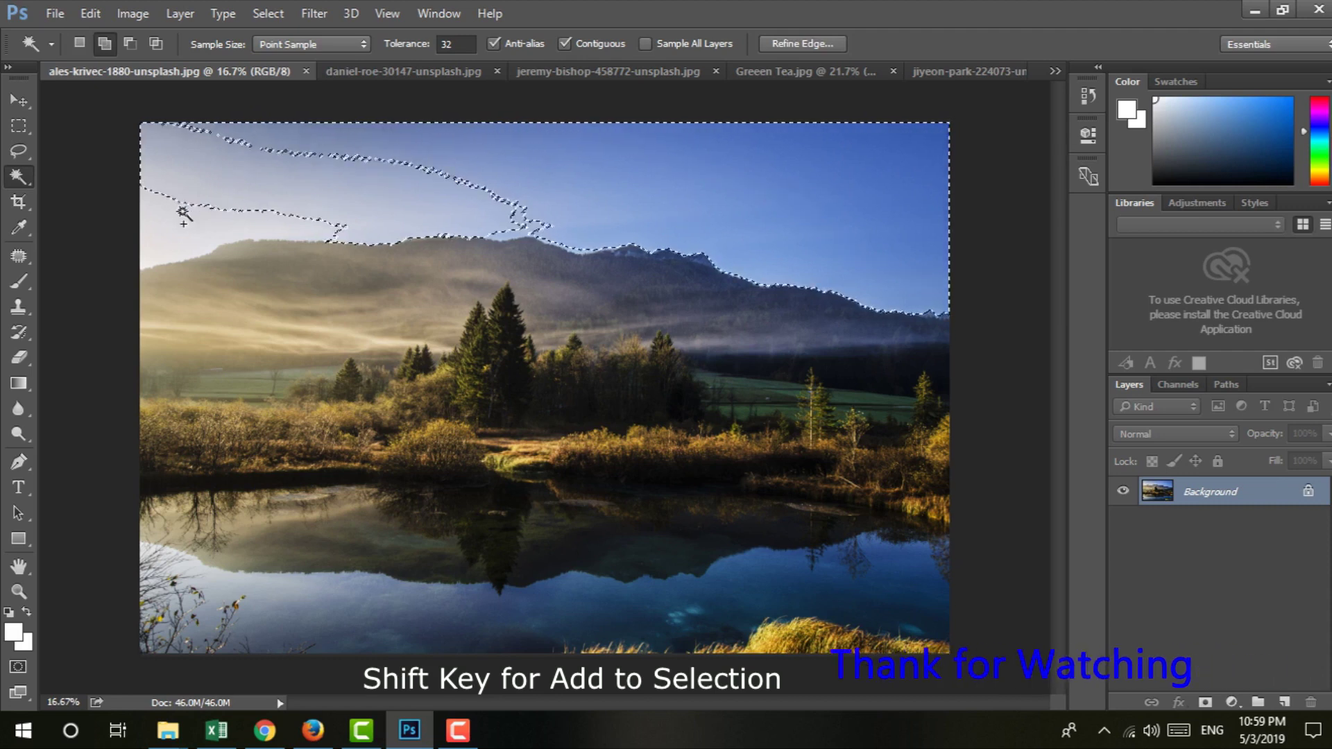
pyautogui.keyDown('shift'); pyautogui.click(430, 177); pyautogui.keyUp('shift')
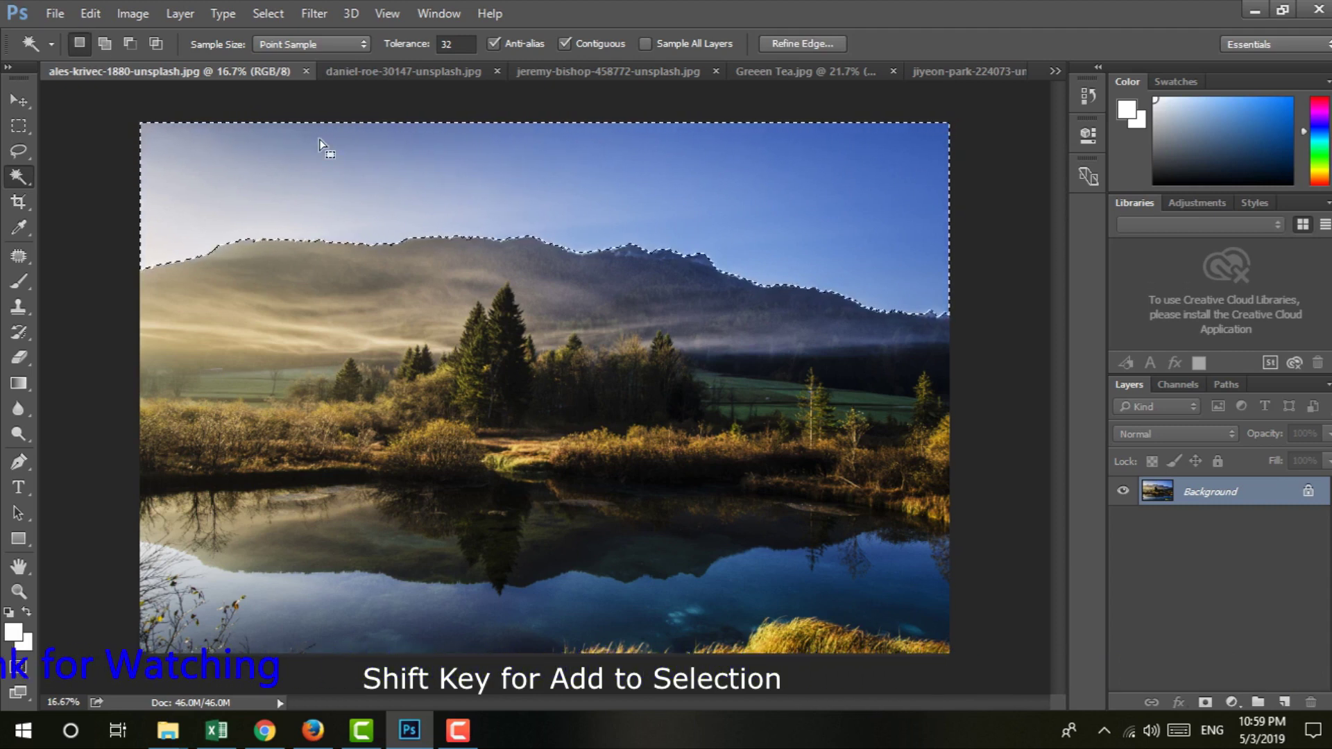
pyautogui.hotkey('ctrl', 'shift', 'i')
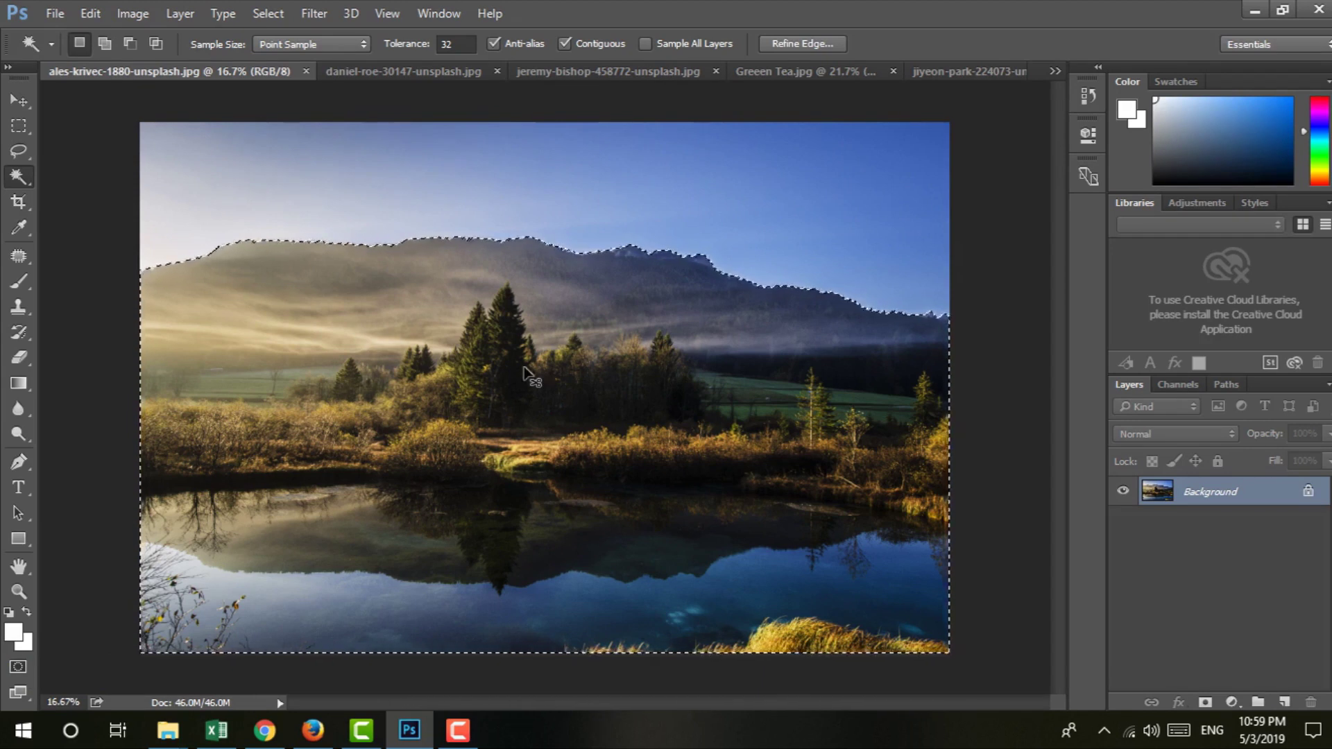
pyautogui.hotkey('ctrl', 'j')
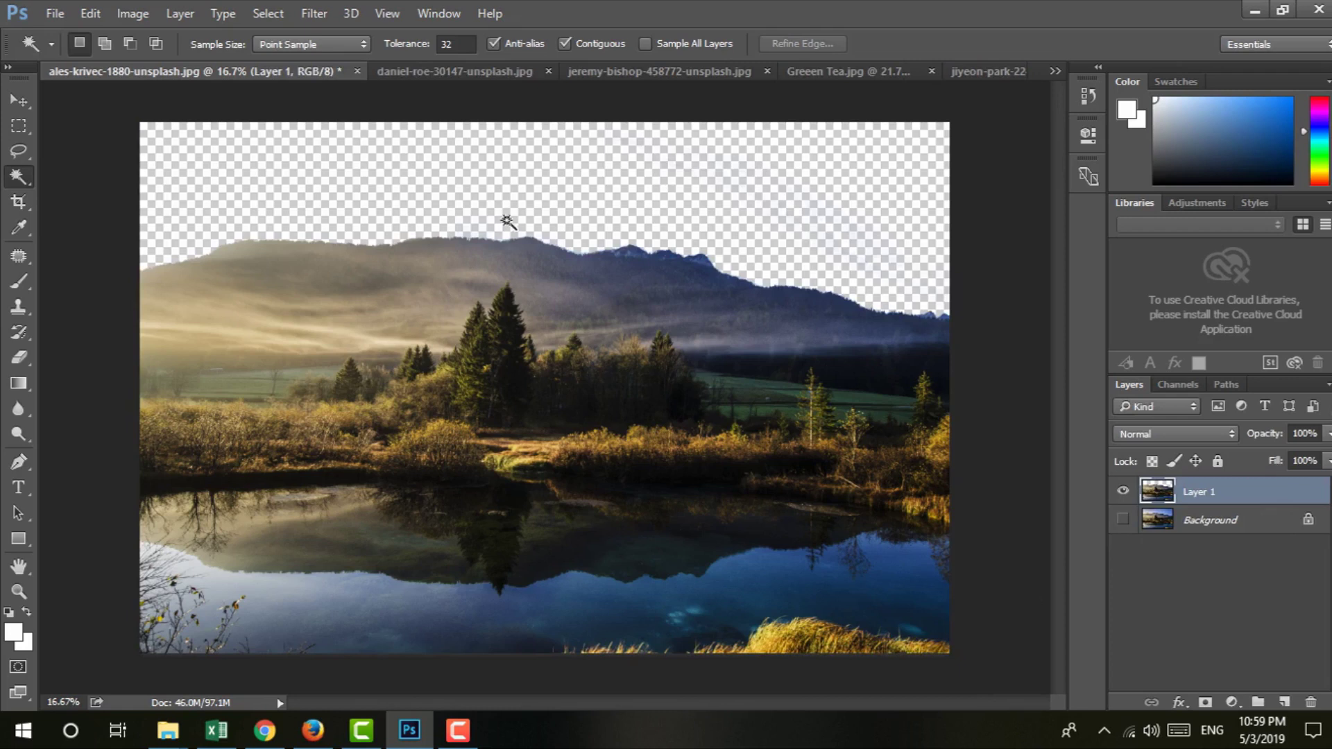
# Move-drag the jeremy-bishop road photo into the ales-krivec document as Layer 2
pyautogui.click(473, 77)
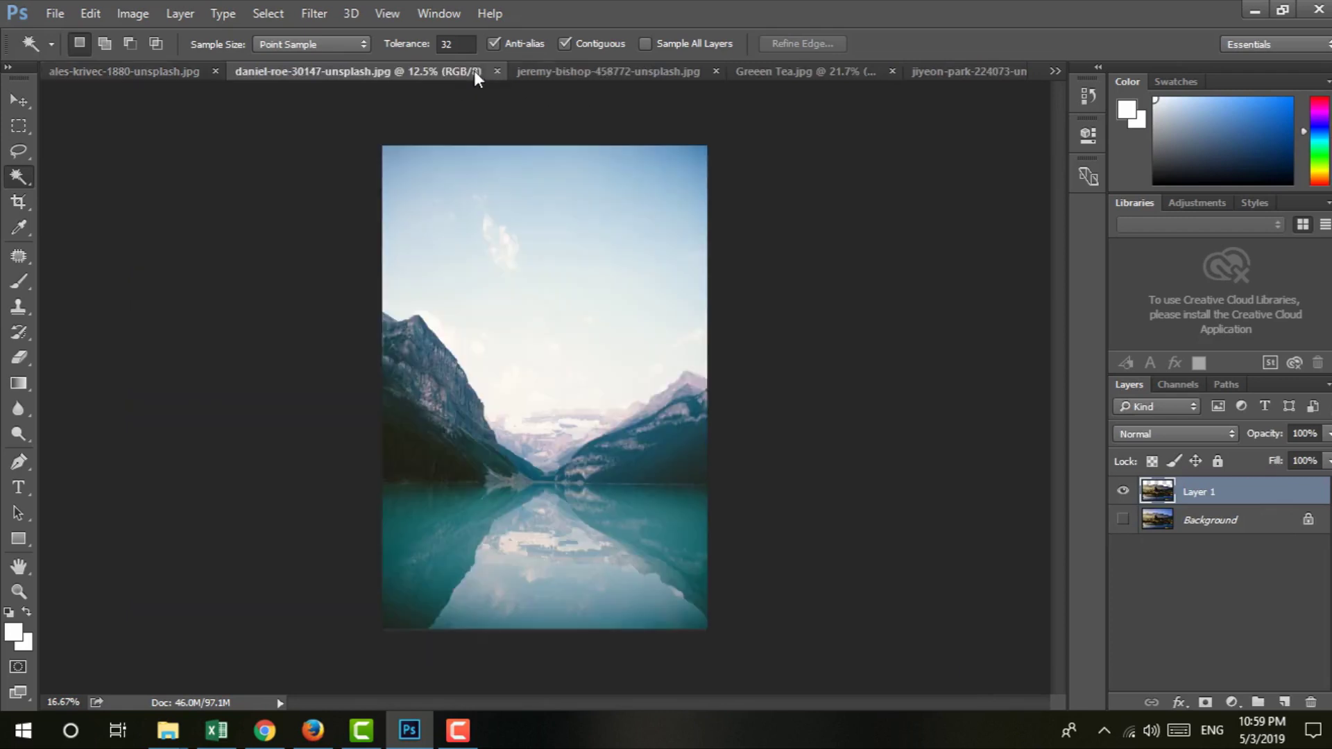
pyautogui.click(637, 78)
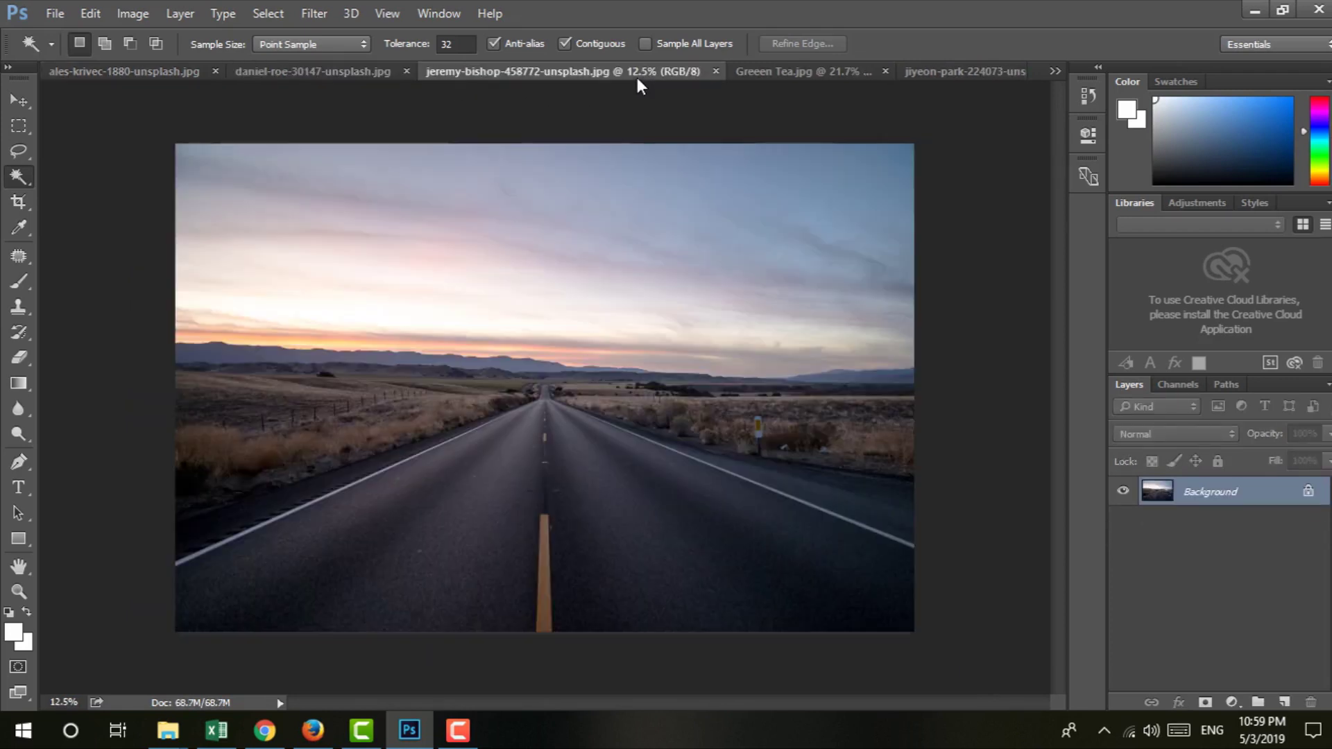
pyautogui.click(18, 102)
pyautogui.moveTo(543, 248)
pyautogui.mouseDown()
pyautogui.moveTo(146, 76)
pyautogui.moveTo(232, 127)
pyautogui.mouseUp()
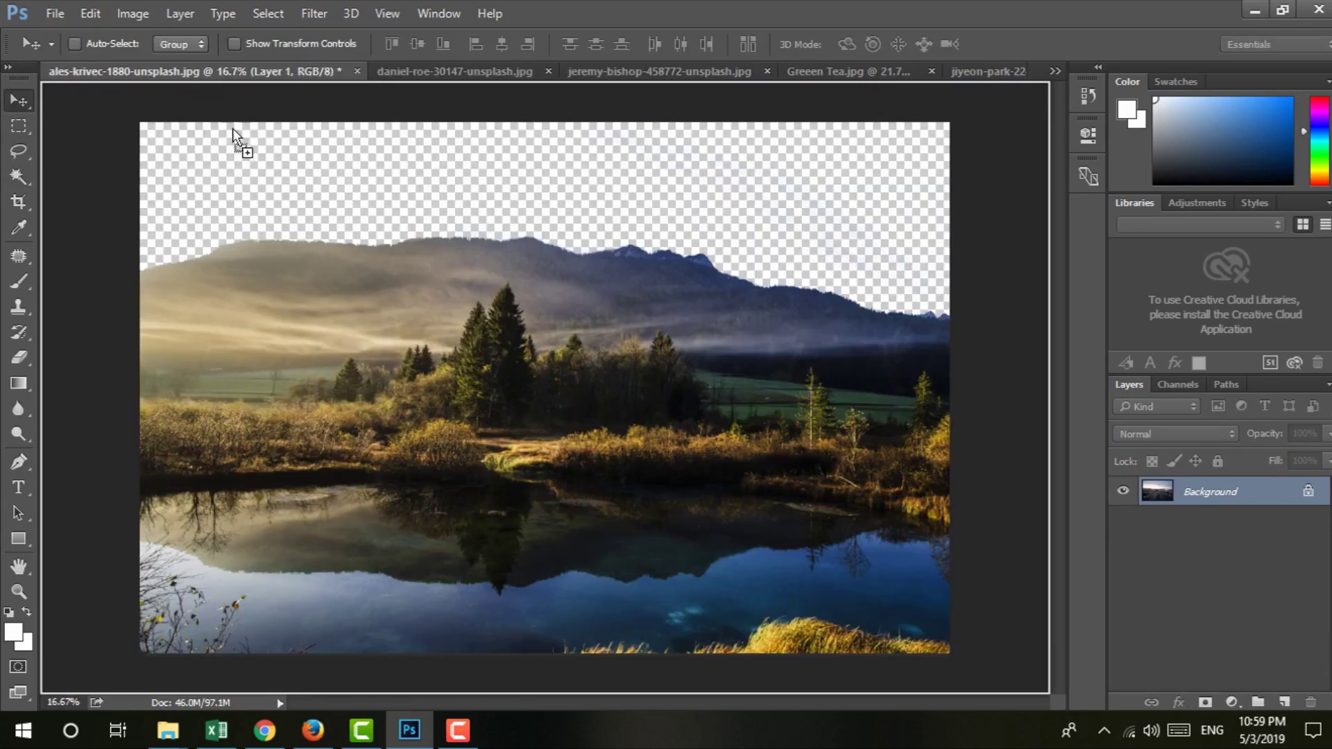
pyautogui.moveTo(474, 227); pyautogui.dragTo(474, 227)
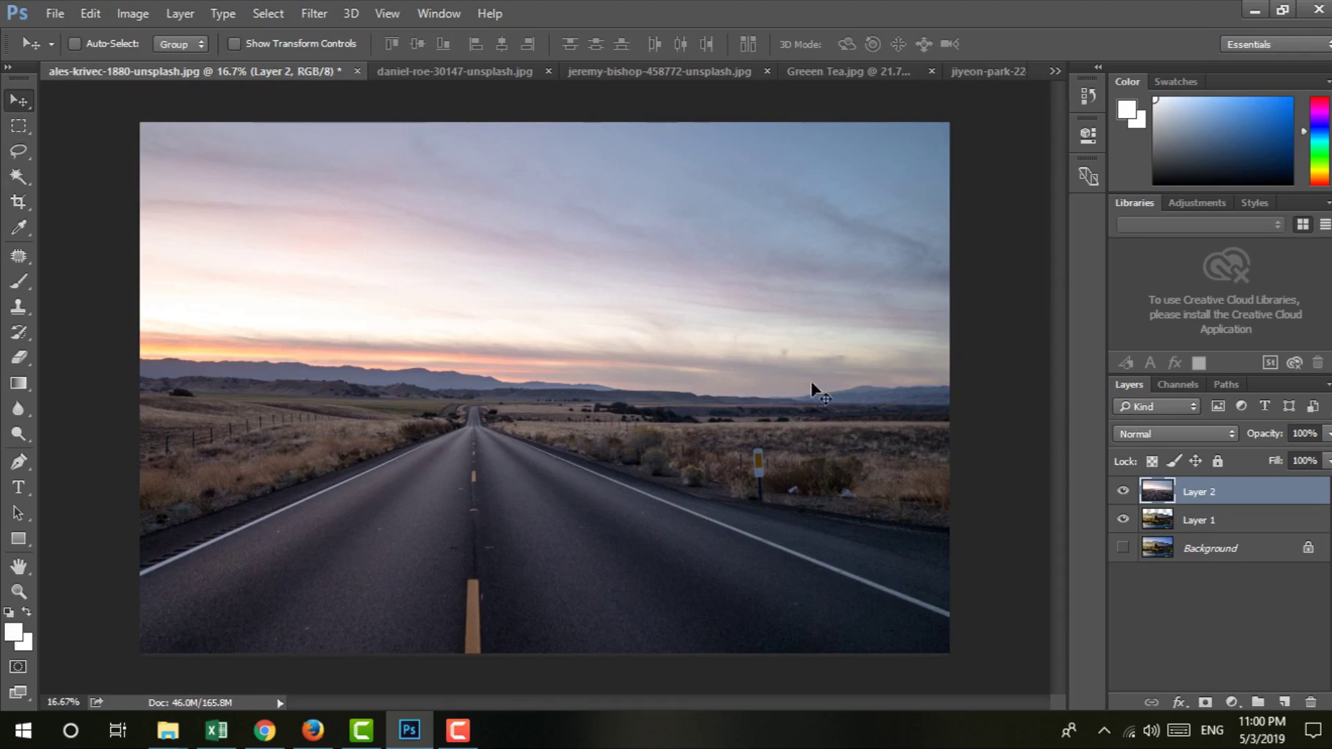
# Stack Layer 1 above Layer 2 and position the sunset sky behind the mountains
pyautogui.click(1207, 527)
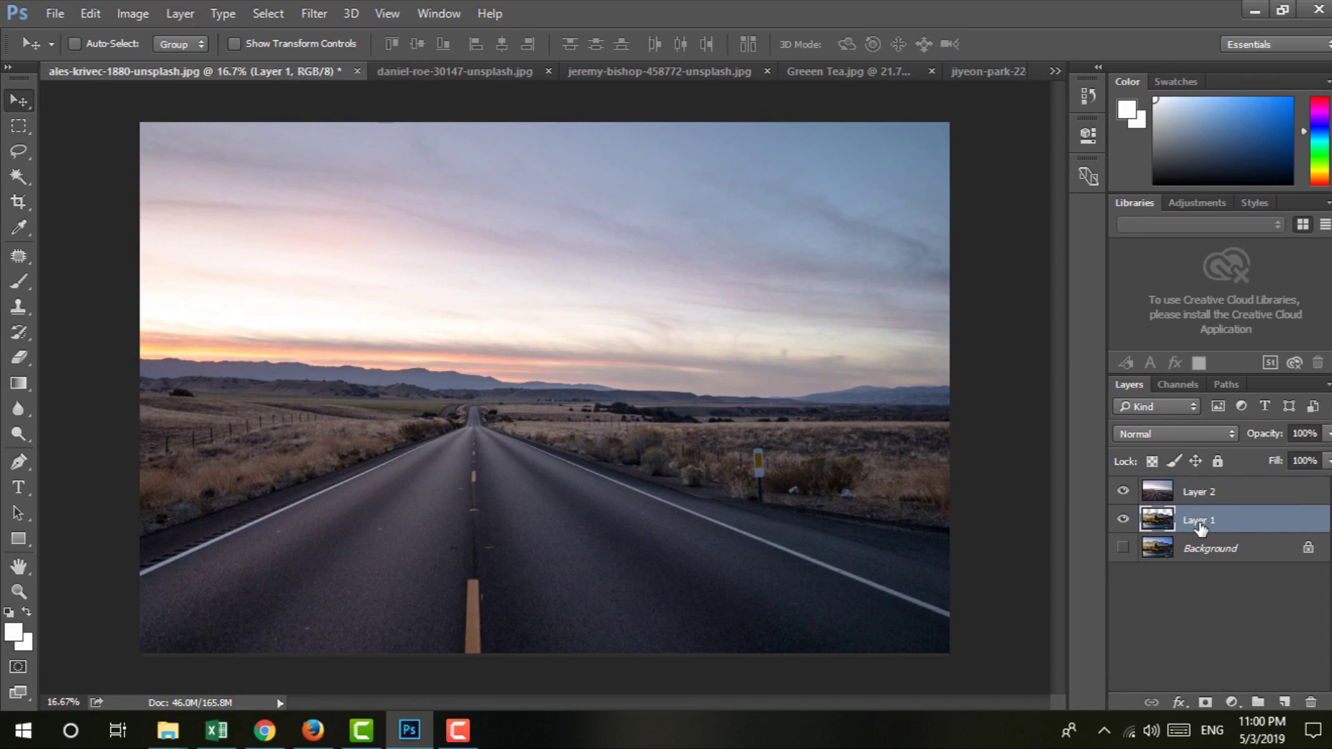
pyautogui.moveTo(1199, 527); pyautogui.dragTo(1194, 491)
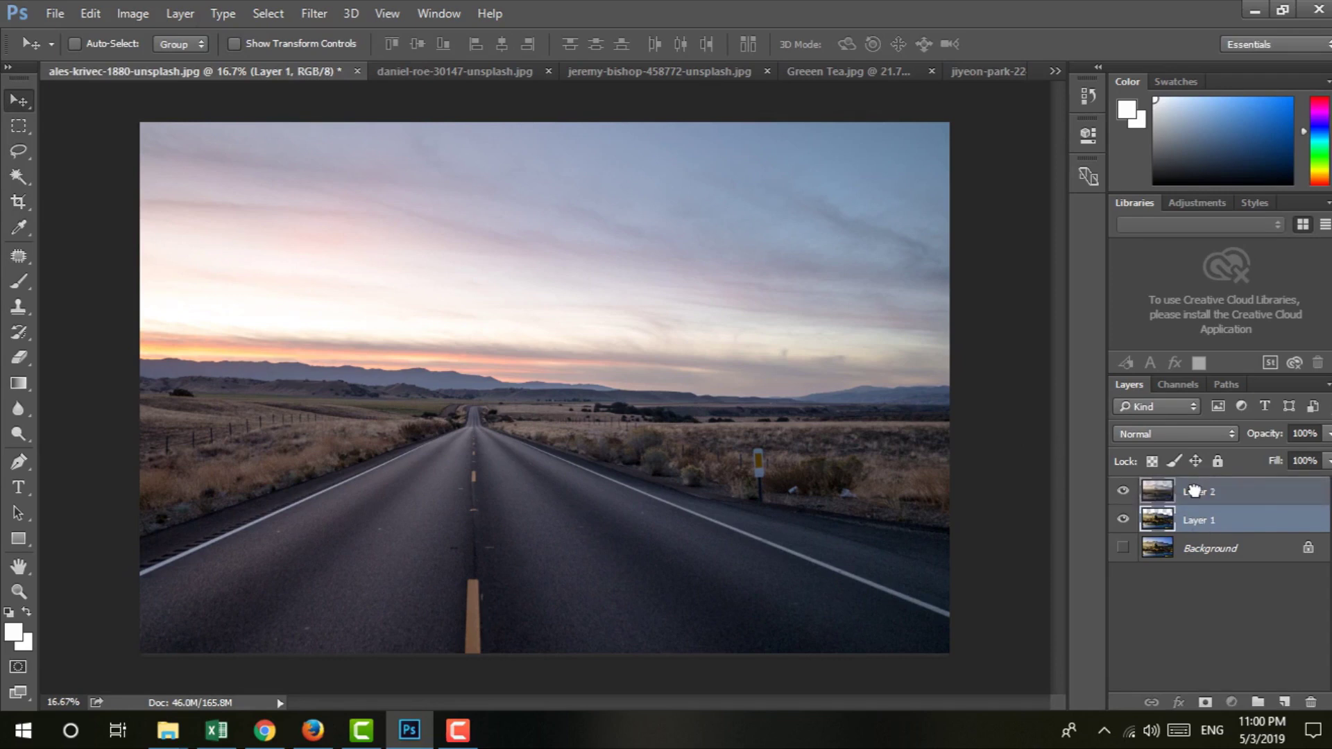
pyautogui.moveTo(1194, 491); pyautogui.dragTo(1196, 494)
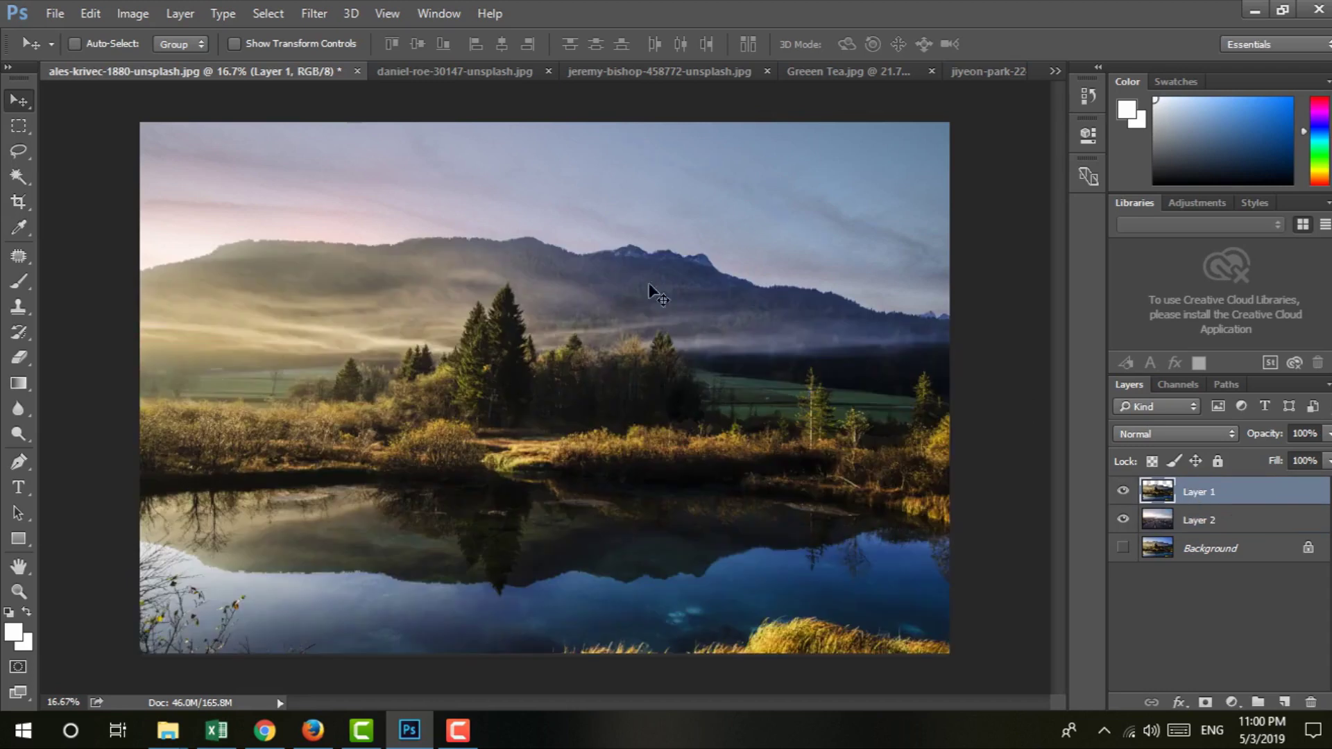
pyautogui.click(1207, 527)
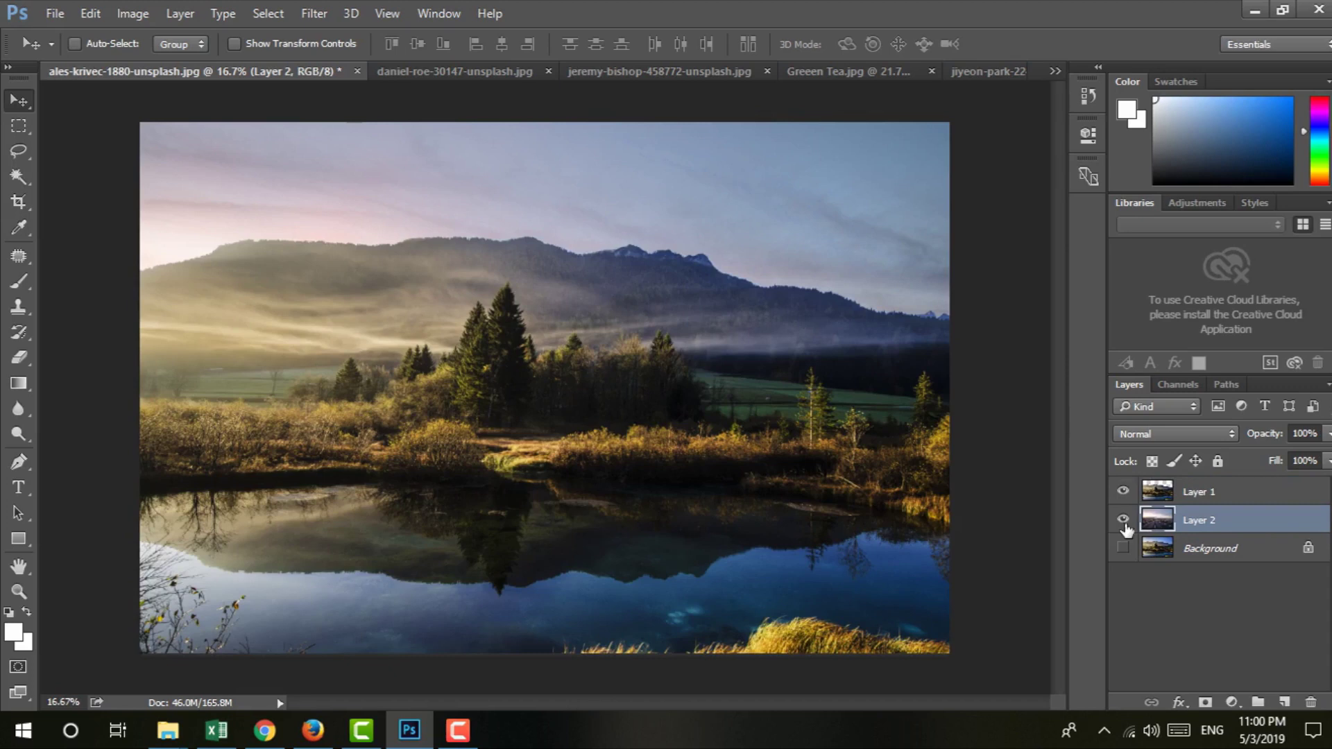
pyautogui.click(1123, 520)
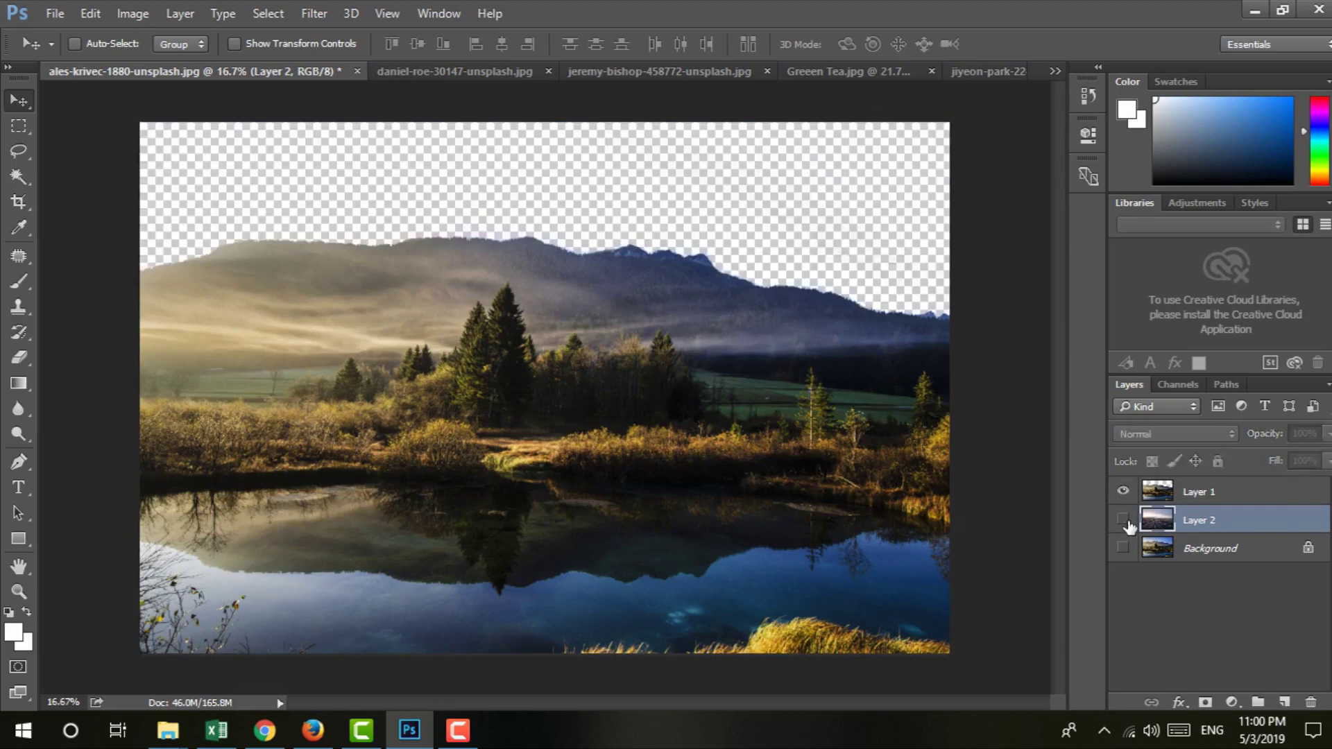
pyautogui.click(1124, 521)
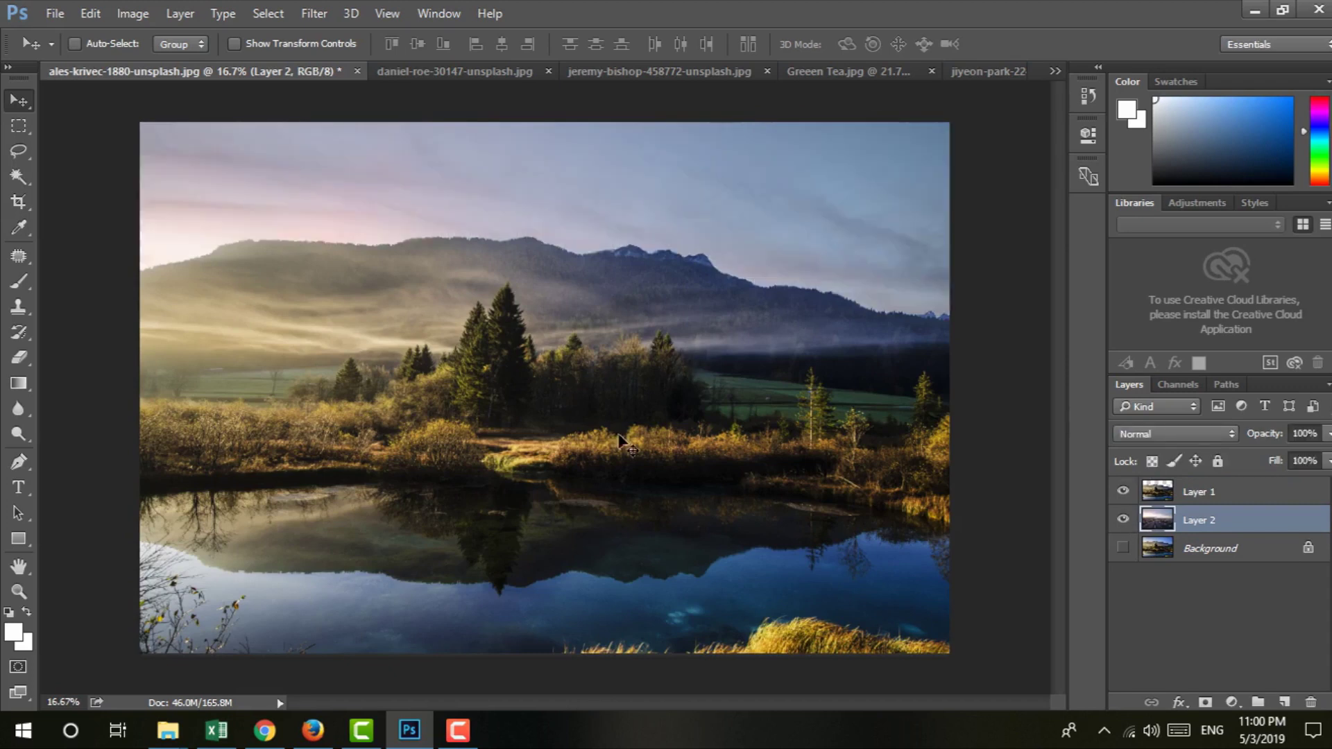
pyautogui.moveTo(632, 498)
pyautogui.mouseDown()
pyautogui.moveTo(842, 375)
pyautogui.moveTo(778, 410)
pyautogui.moveTo(763, 451)
pyautogui.mouseUp()
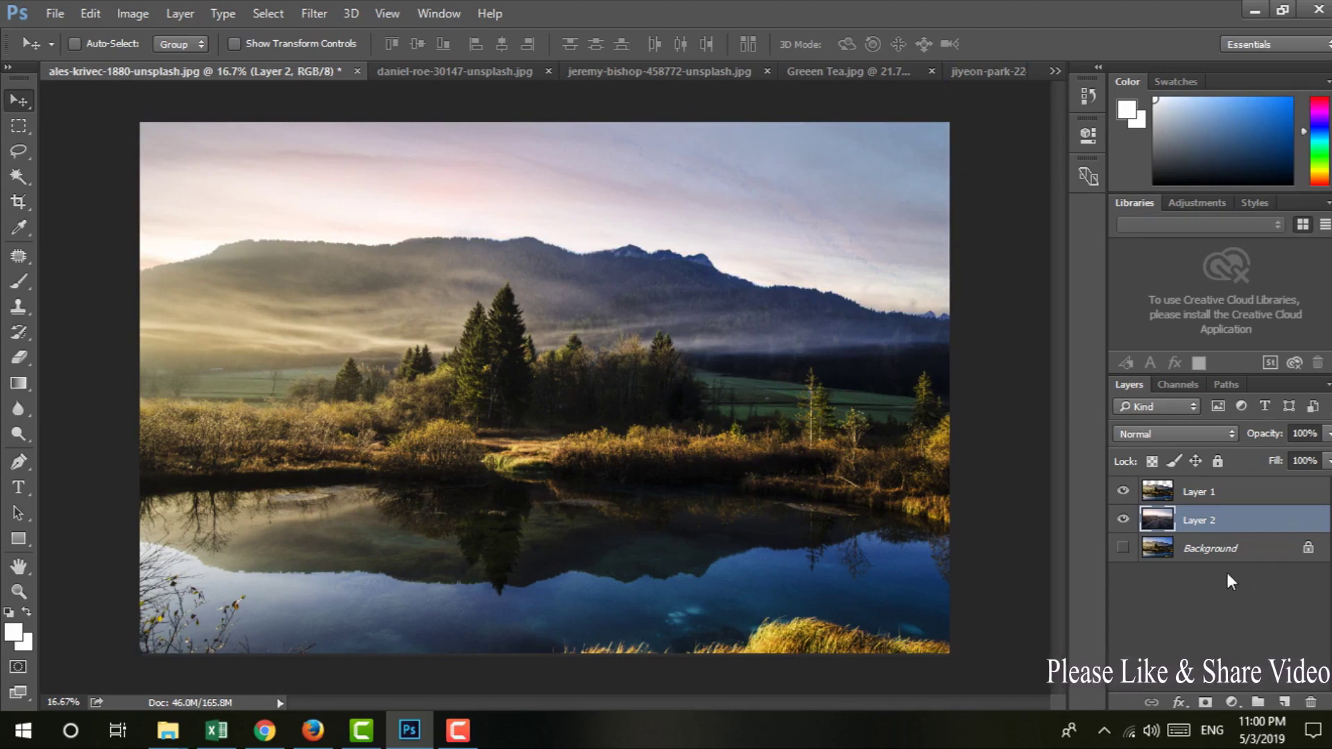
# Delete Layer 2 and Layer 1 to restore the original photo
pyautogui.press('Delete')
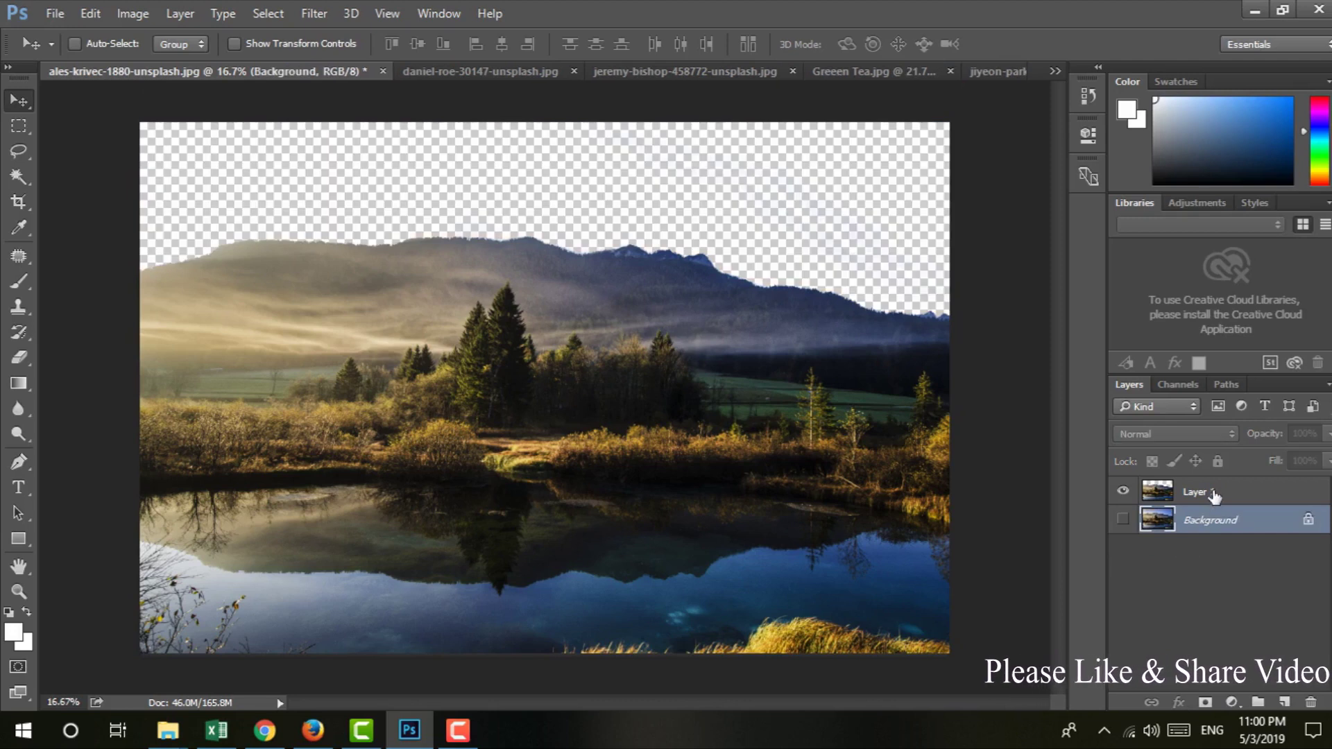
pyautogui.click(1211, 494)
pyautogui.press('Delete')
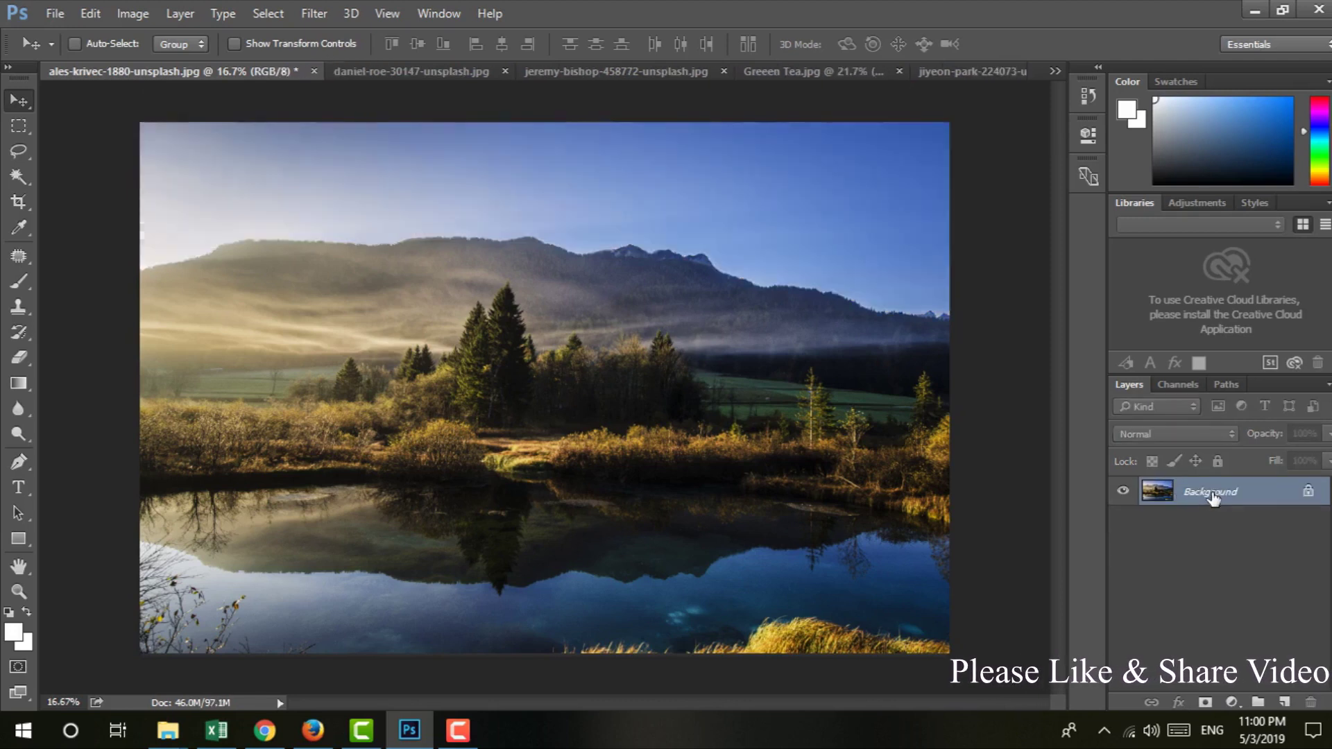
# Switch to the Magic Wand, set its tolerance to 99, and select the sky
pyautogui.click(20, 177)
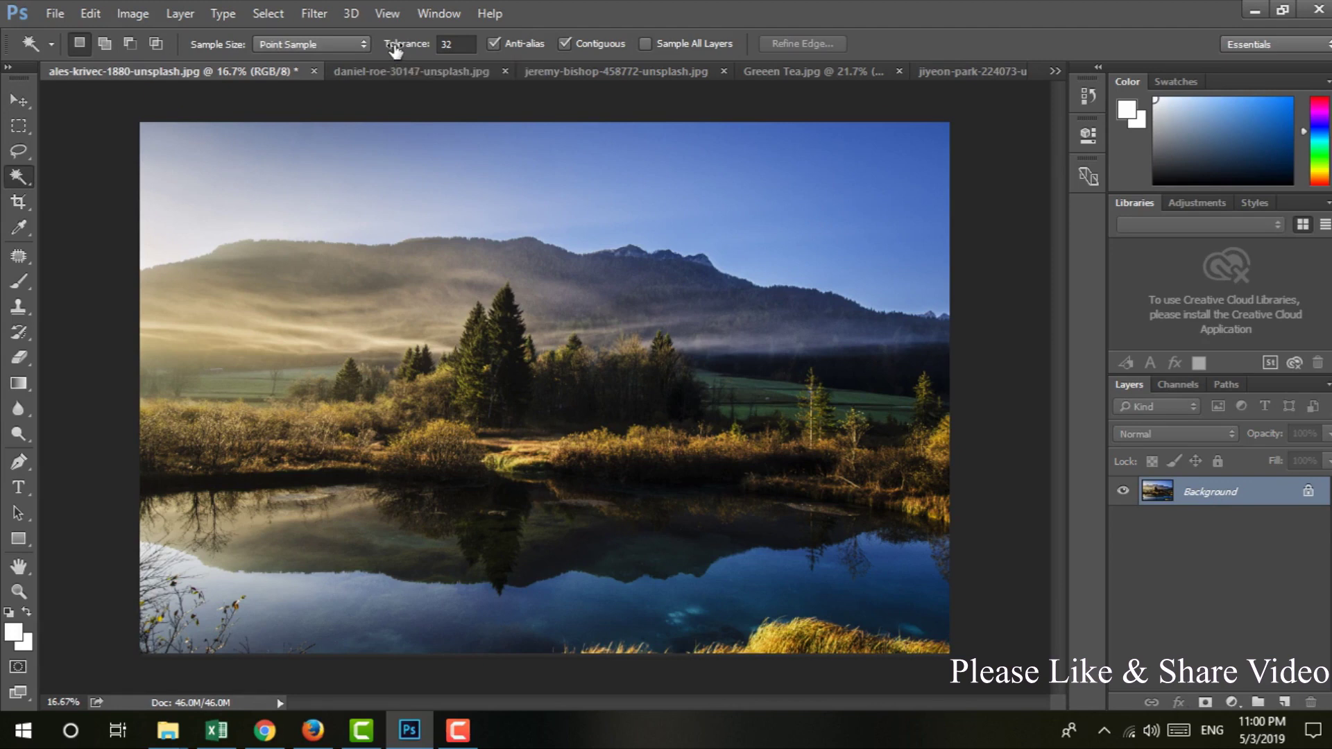
pyautogui.moveTo(396, 51); pyautogui.dragTo(399, 51)
pyautogui.press('Return')
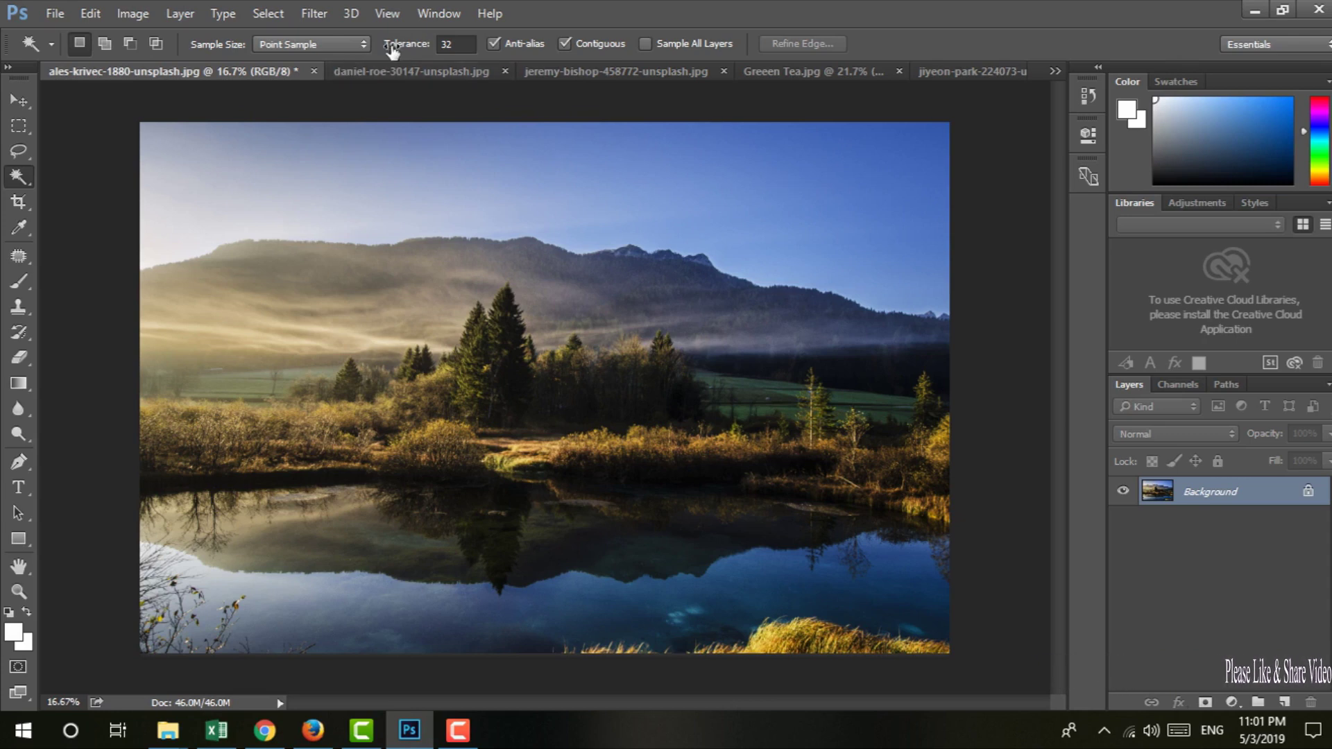
pyautogui.click(404, 46)
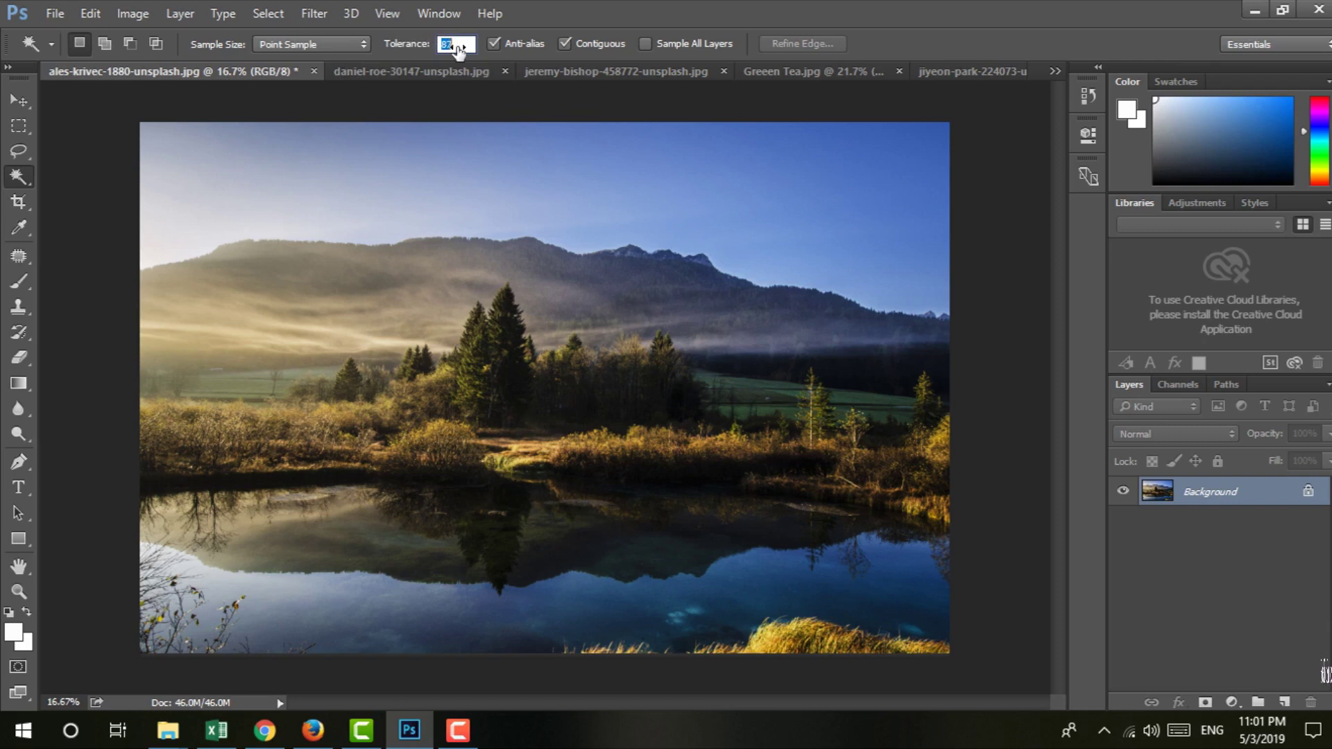
pyautogui.press('Return')
pyautogui.click(802, 167)
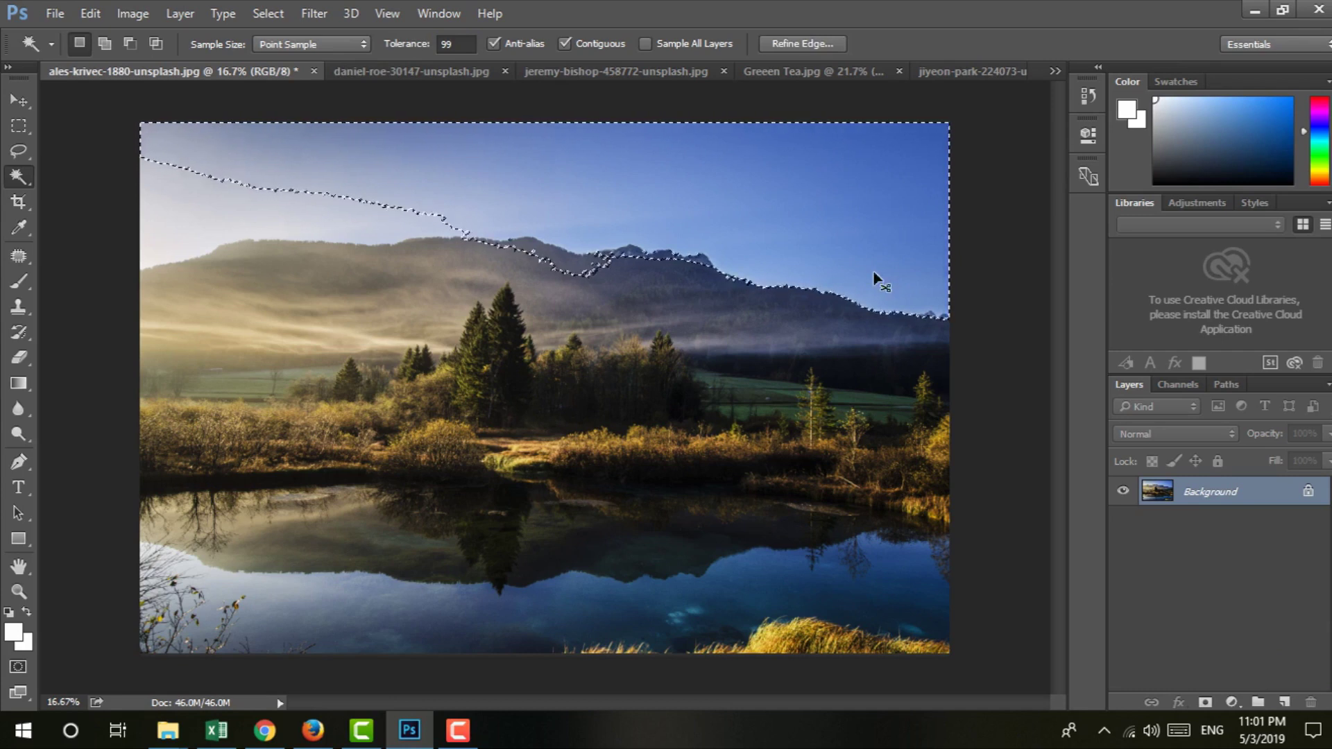
# Deselect, drop the Magic Wand tolerance to 5, reselect the sky, and zoom in
pyautogui.hotkey('ctrl', 'd')
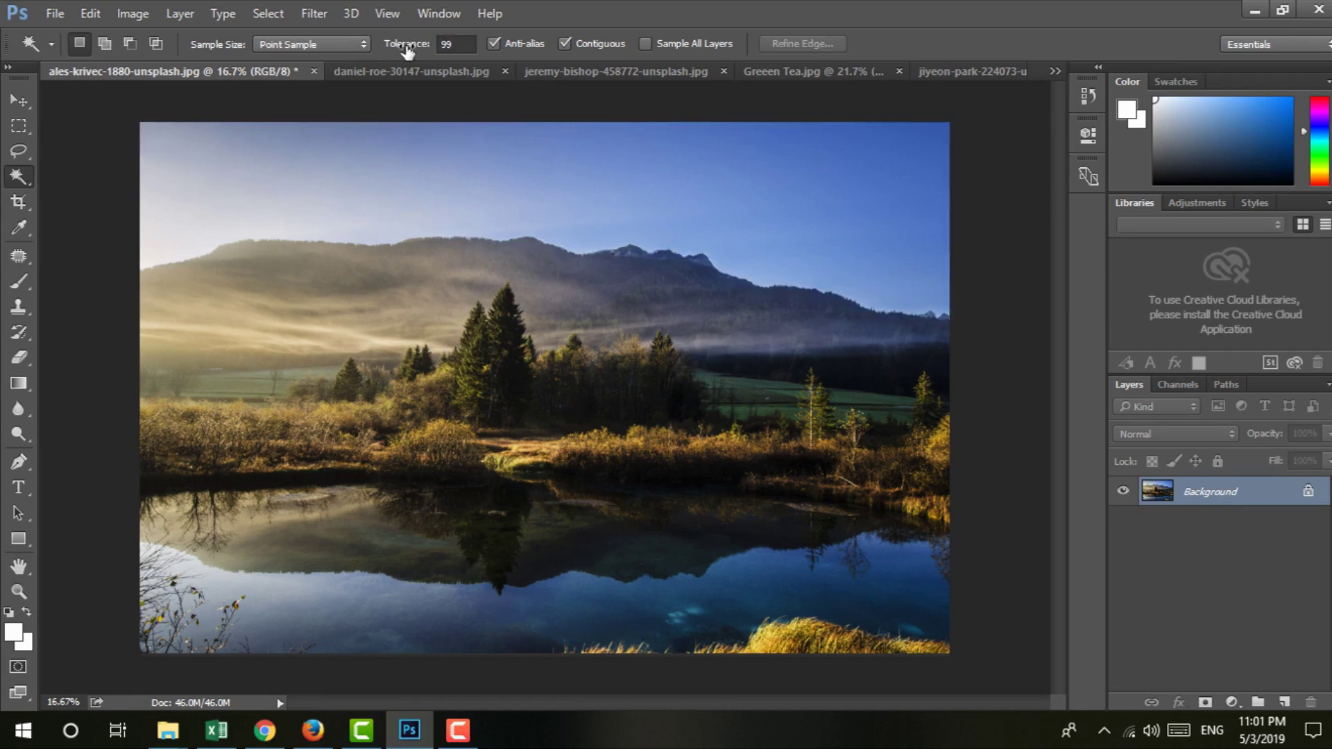
pyautogui.moveTo(398, 52); pyautogui.dragTo(368, 52)
pyautogui.moveTo(310, 66); pyautogui.dragTo(310, 66)
pyautogui.click(930, 157)
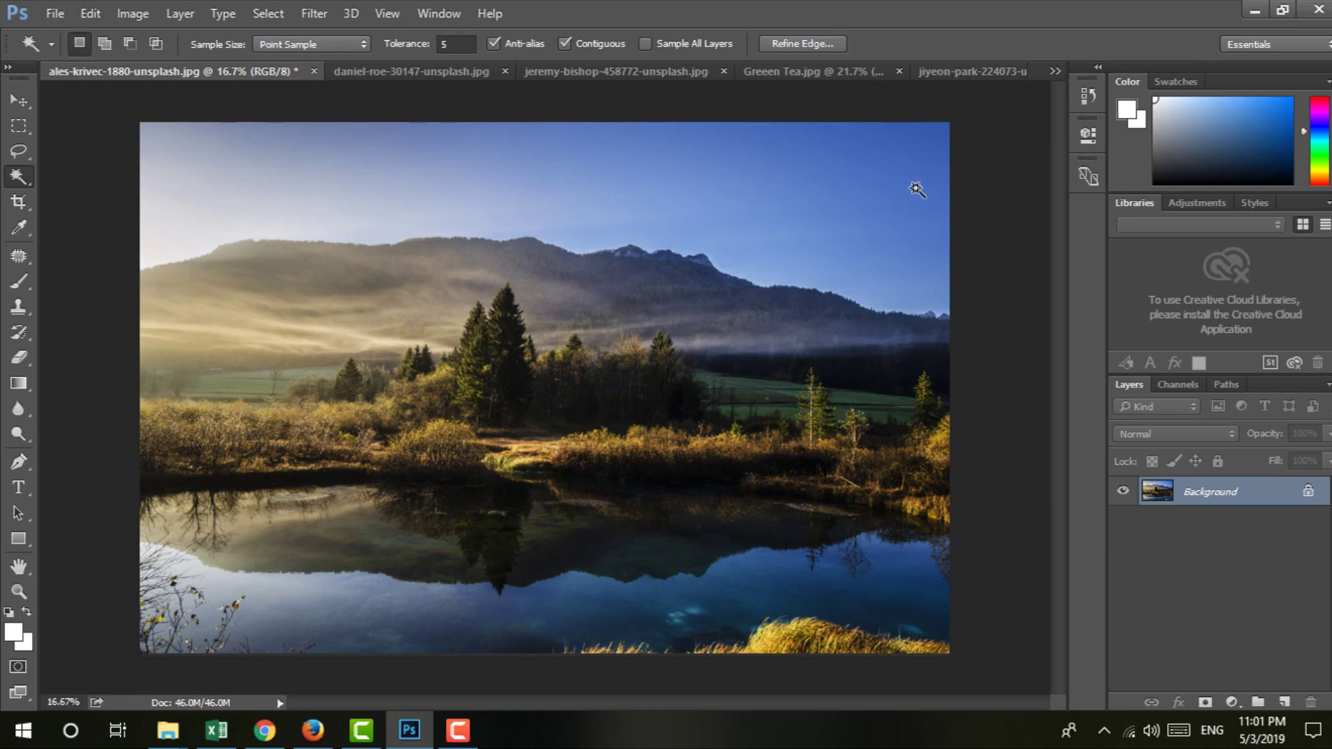
pyautogui.hotkey('ctrl', '+')
pyautogui.hotkey('ctrl', '+')
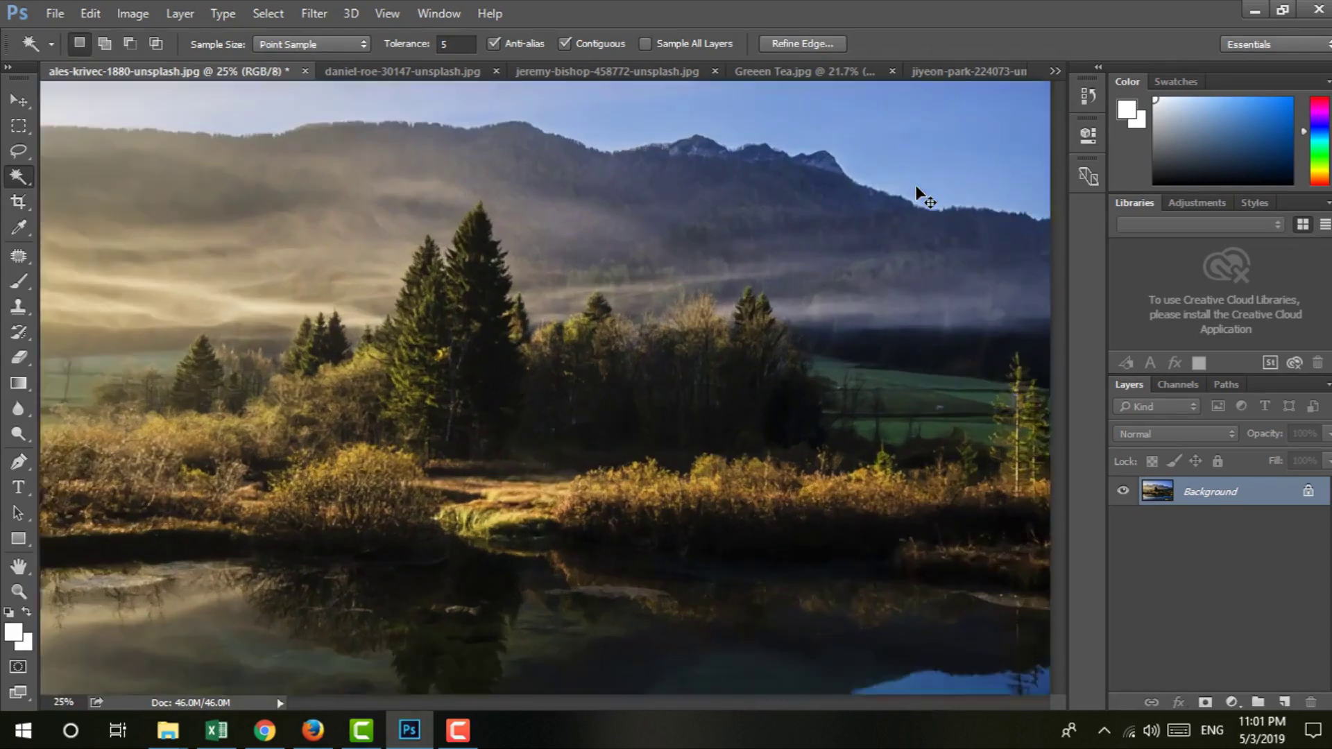
# Pan back to the sky and test sky selections at tolerances 23 and 10
pyautogui.moveTo(935, 190); pyautogui.dragTo(621, 461)
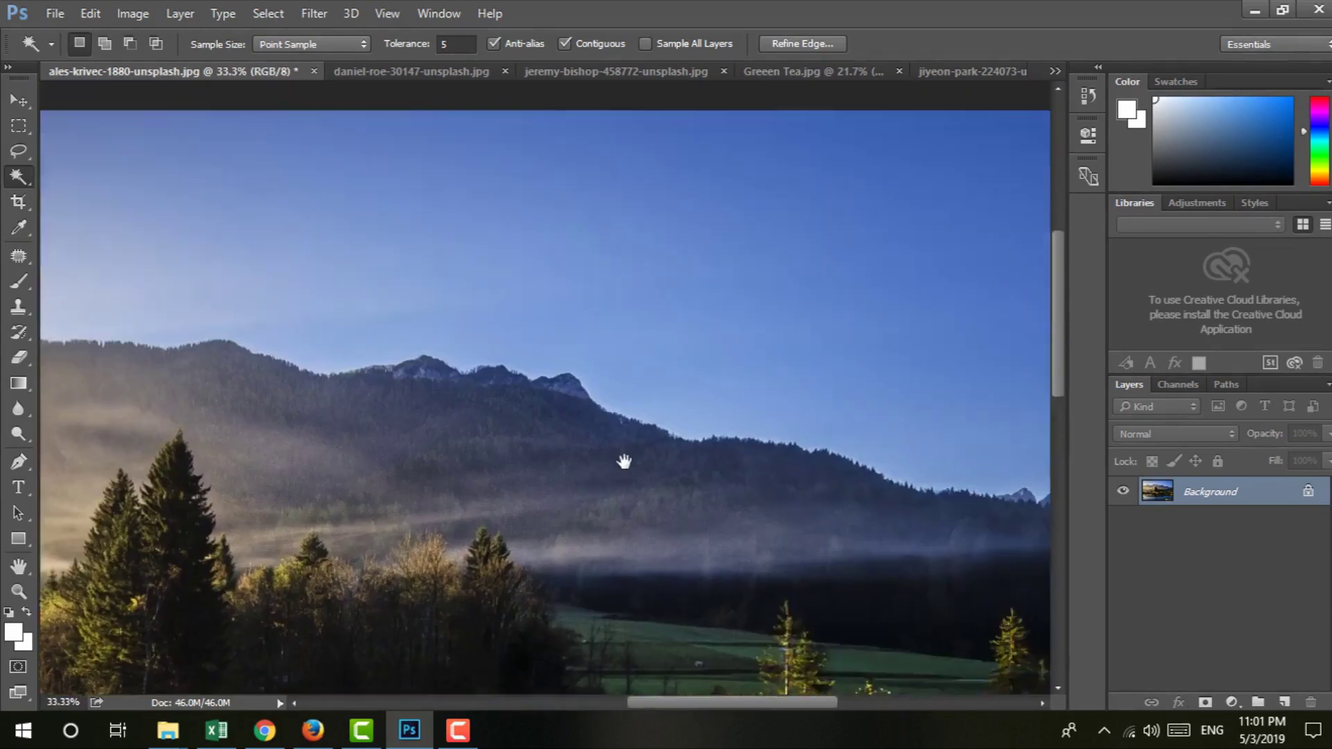
pyautogui.moveTo(868, 291); pyautogui.dragTo(784, 551)
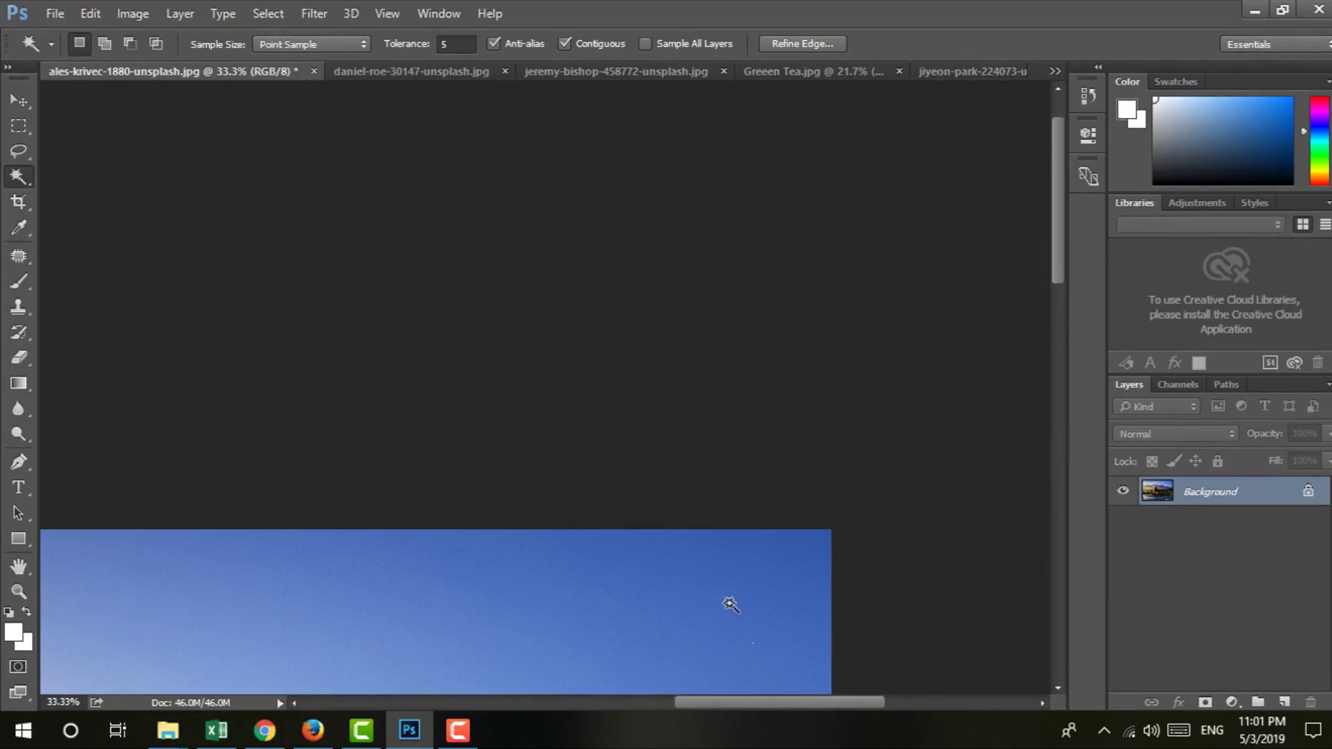
pyautogui.moveTo(665, 606)
pyautogui.mouseDown()
pyautogui.moveTo(775, 407)
pyautogui.moveTo(809, 312)
pyautogui.mouseUp()
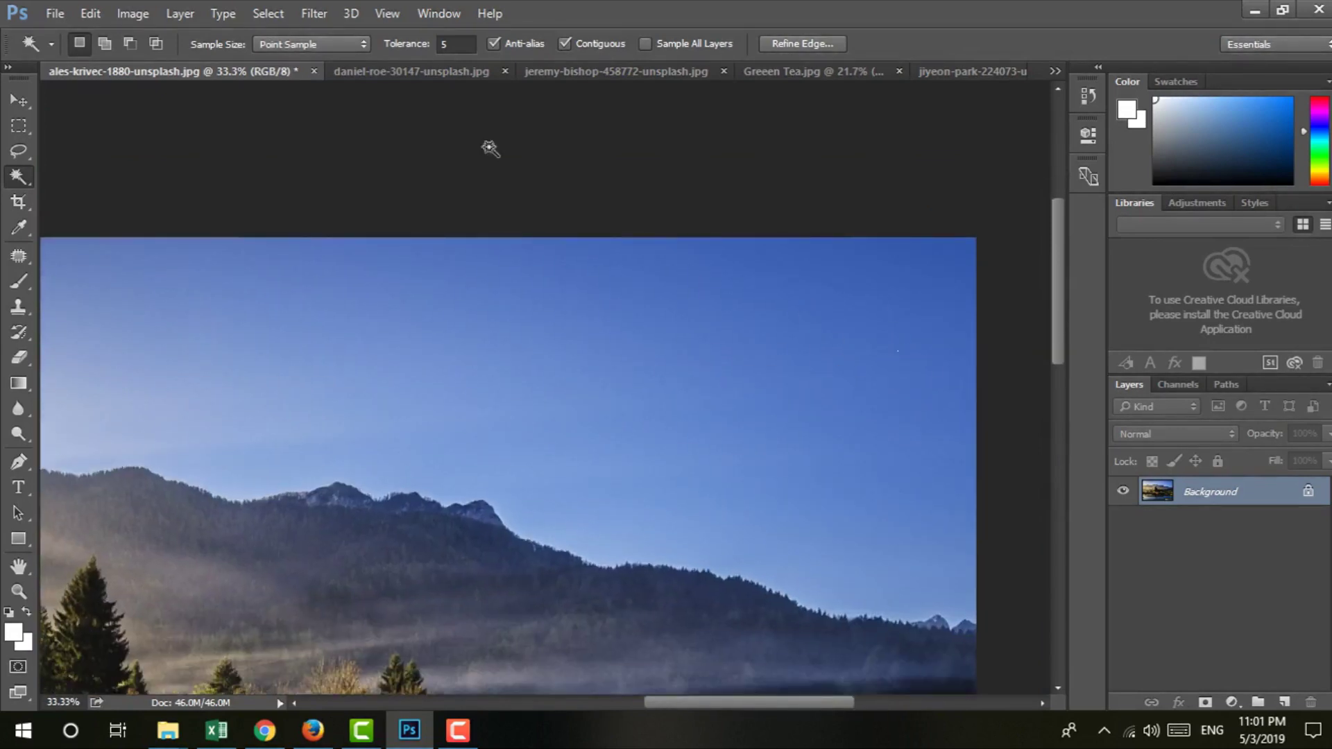
pyautogui.moveTo(403, 52); pyautogui.dragTo(409, 52)
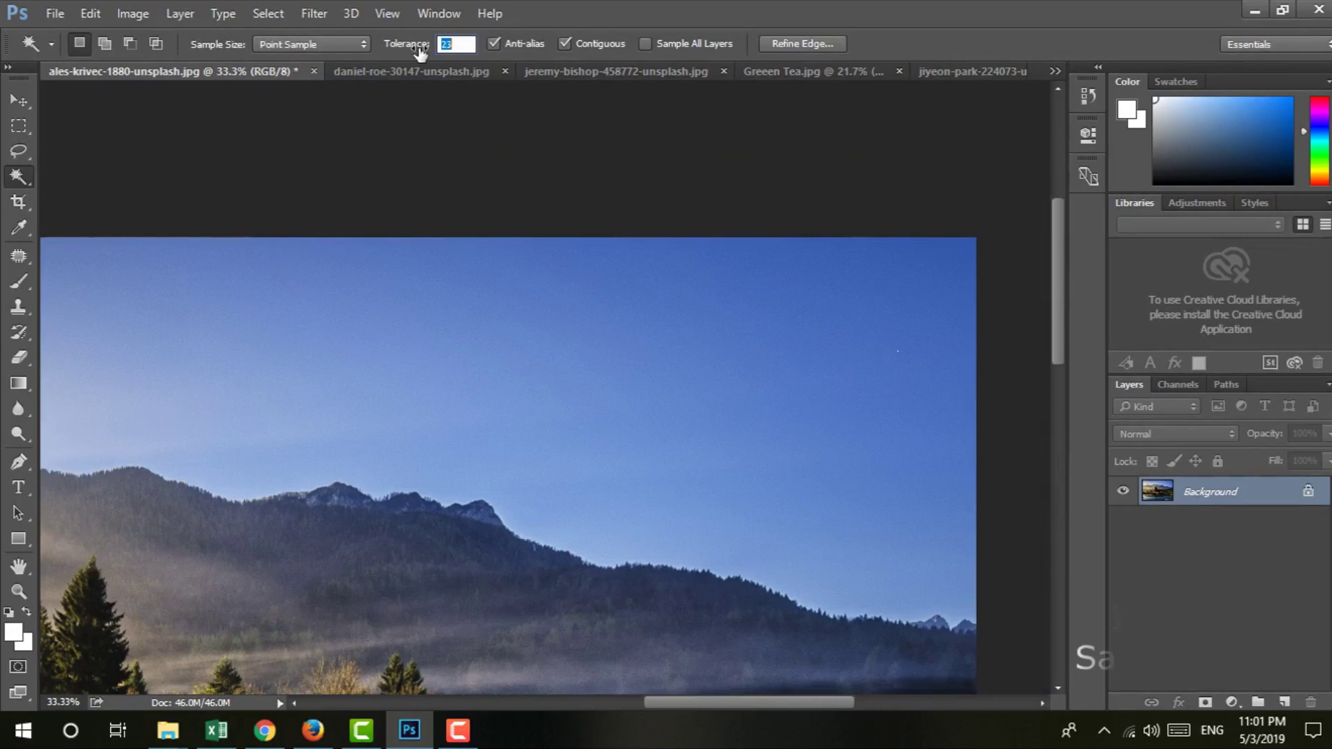
pyautogui.click(884, 368)
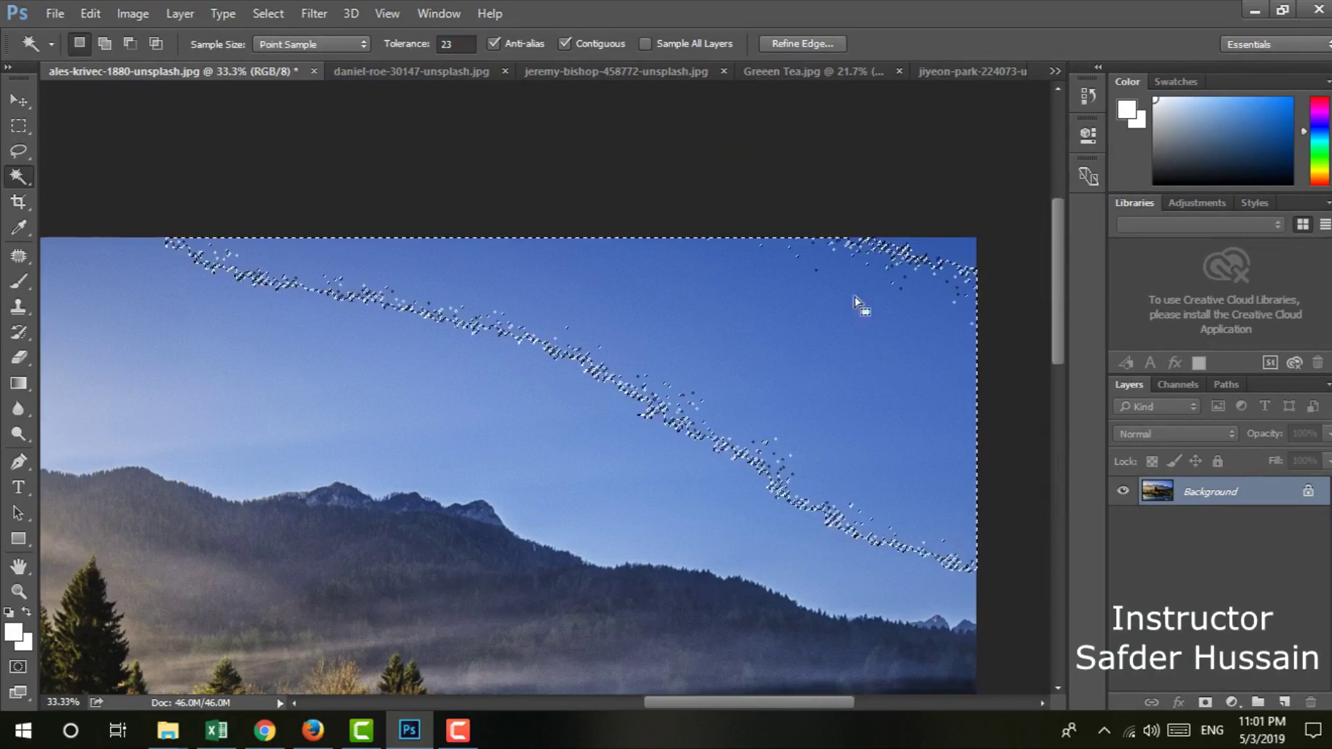
pyautogui.click(683, 228)
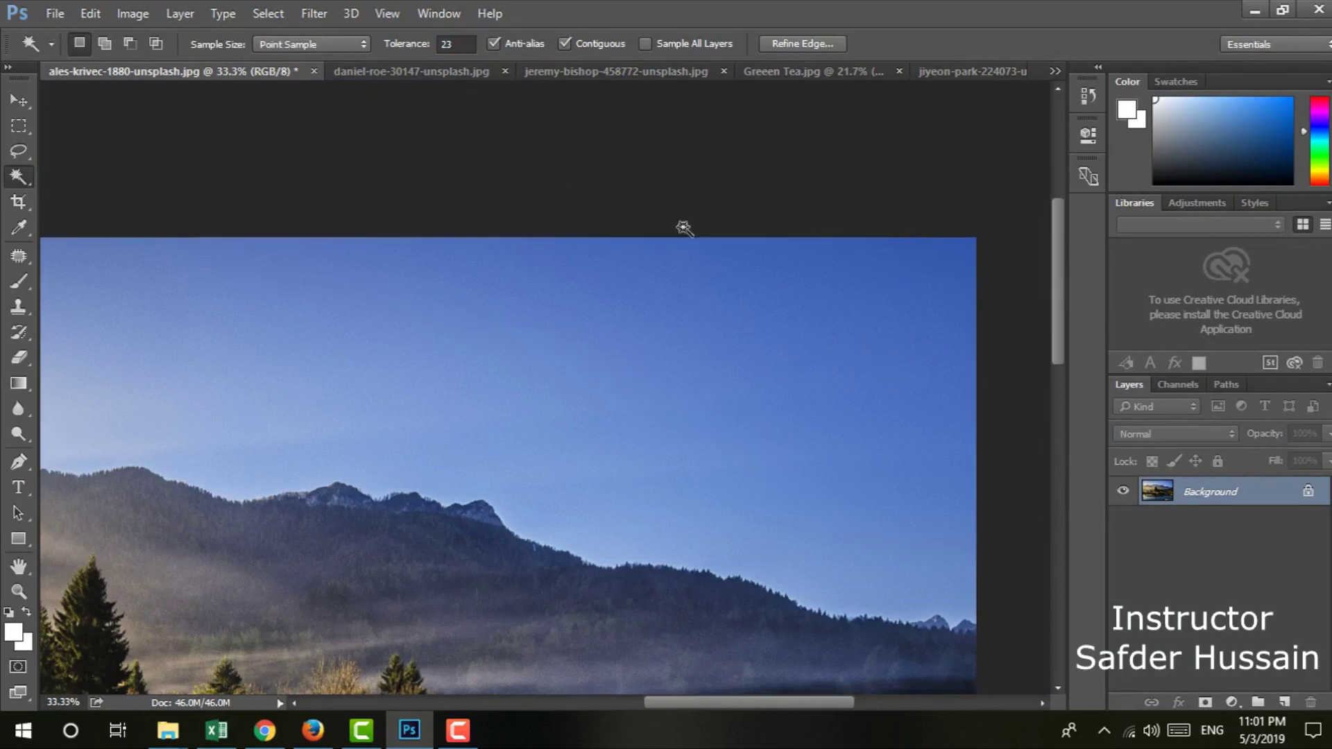
pyautogui.write('10')
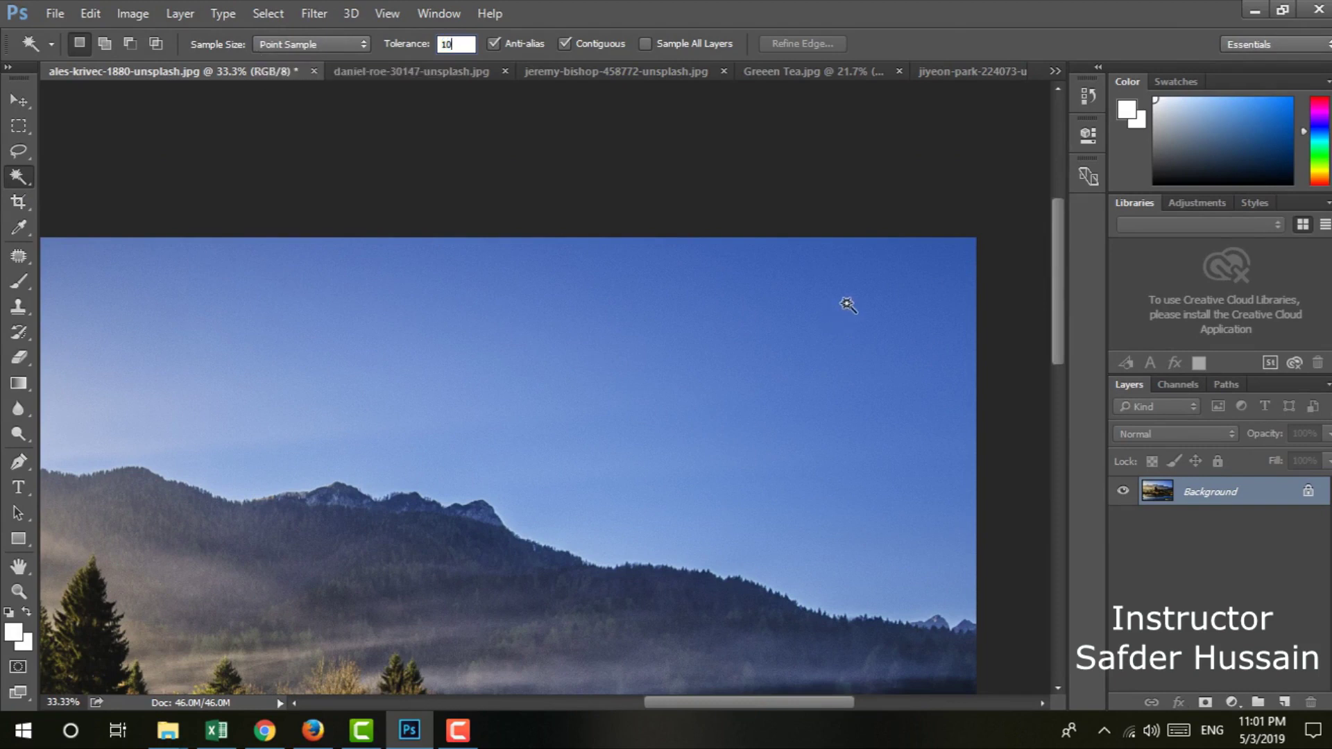
pyautogui.click(843, 299)
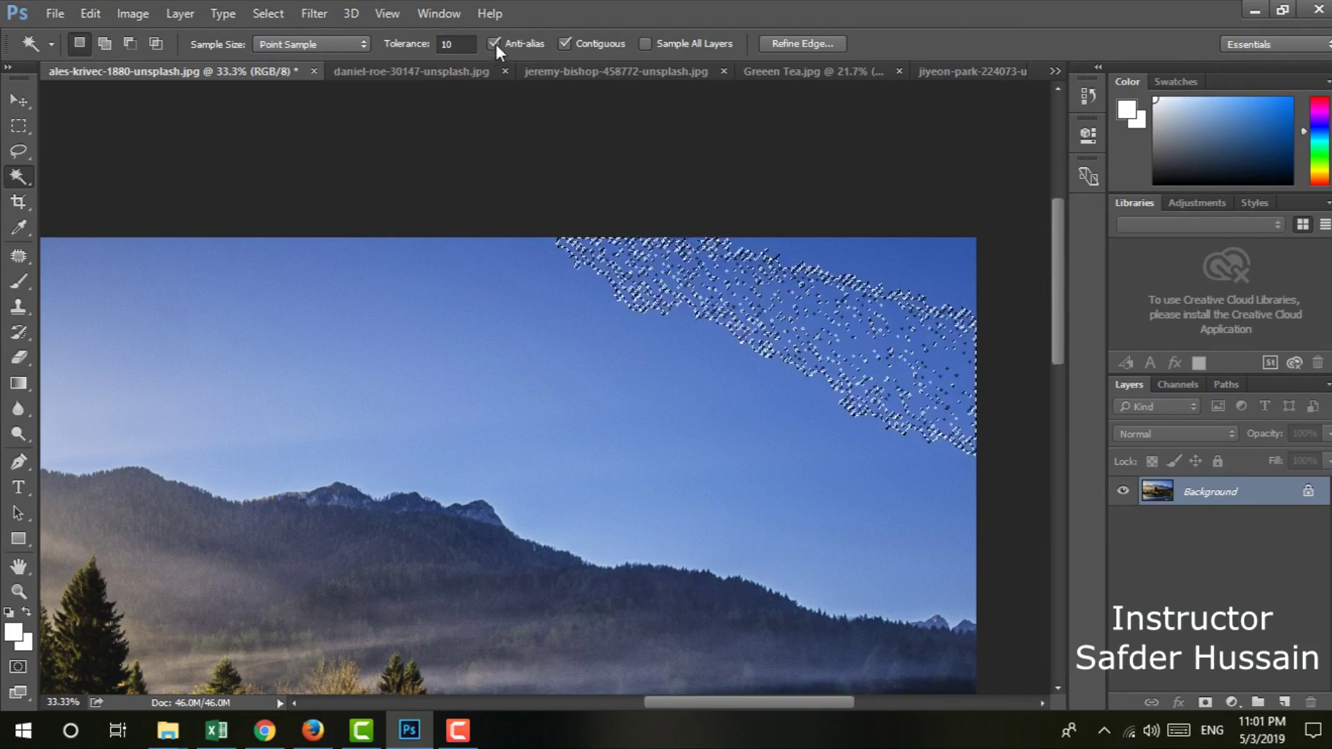
# Set the tolerance to 95, select the whole sky, and zoom out
pyautogui.moveTo(393, 45); pyautogui.dragTo(407, 50)
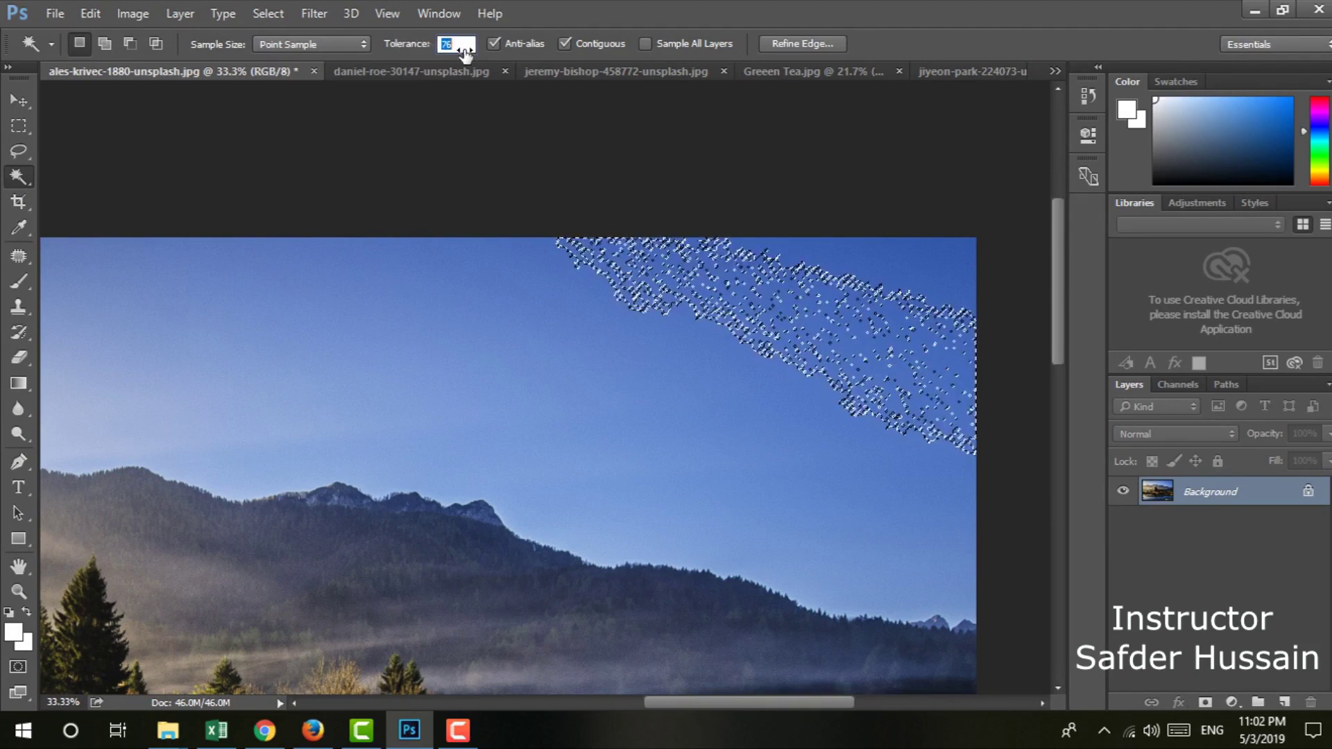
pyautogui.write('95')
pyautogui.press('Return')
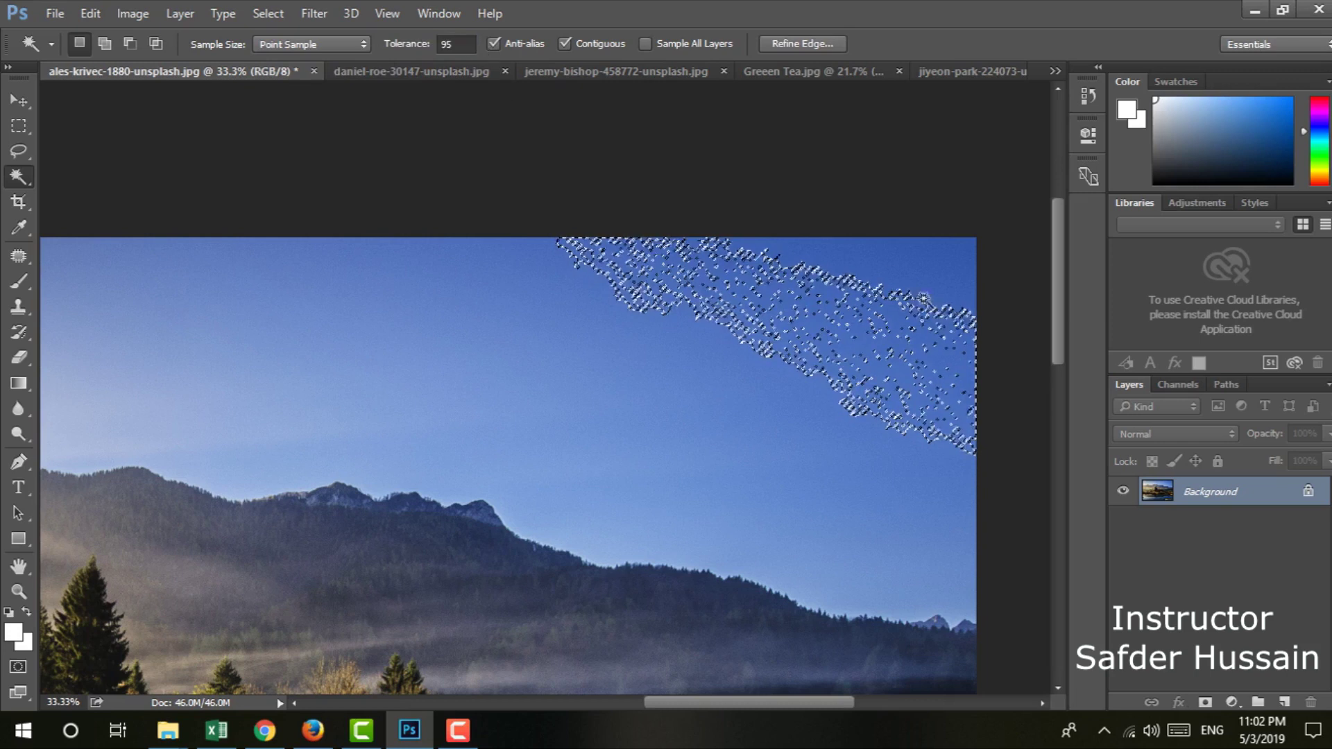
pyautogui.click(884, 292)
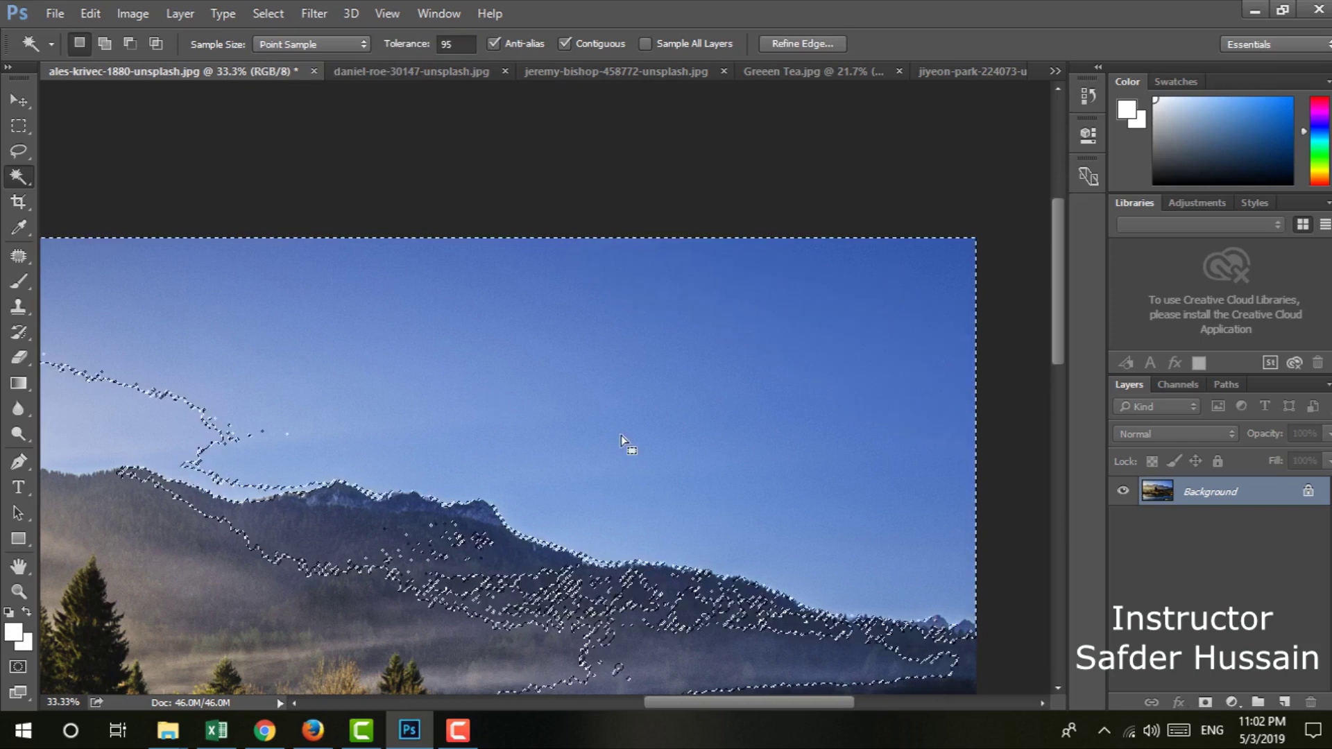
pyautogui.scroll(-3, 624, 437)
pyautogui.scroll(-2, 693, 459)
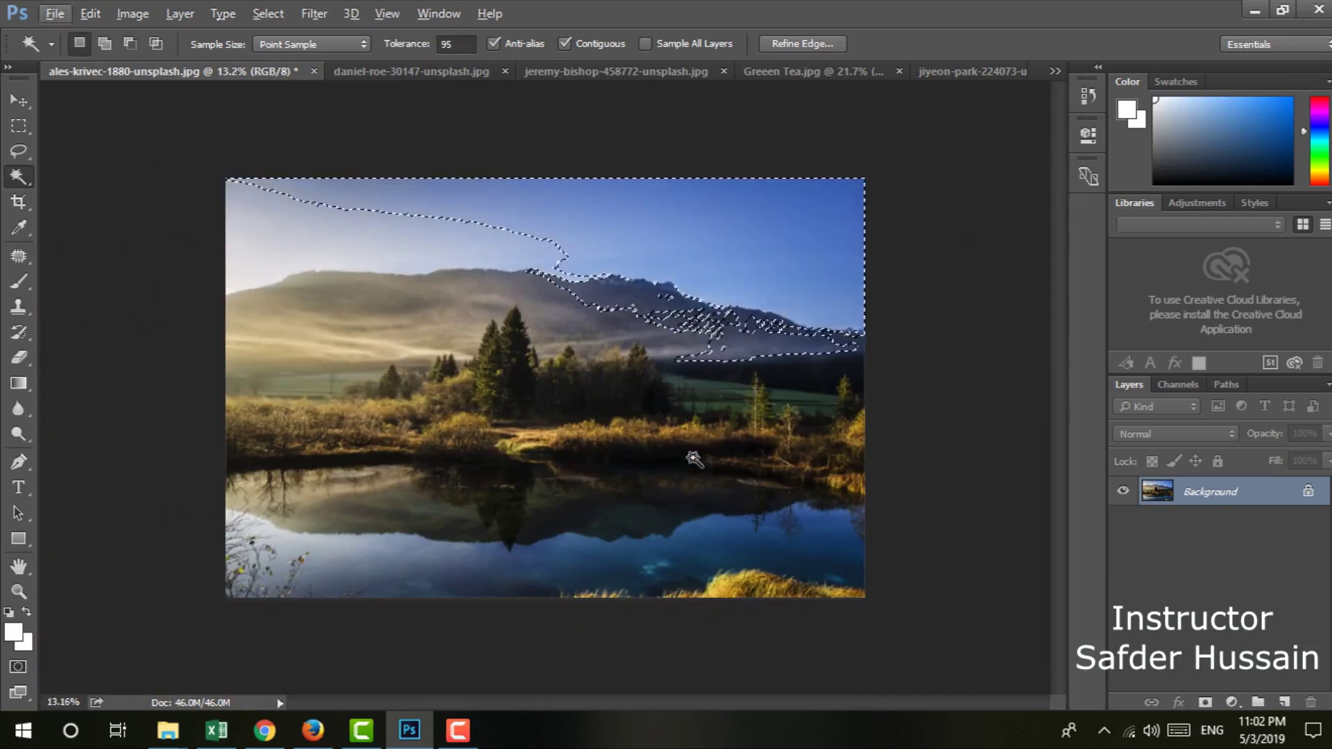
# Clear the sky selection and the hills-and-trees selection with Ctrl+D
pyautogui.hotkey('ctrl', 'd')
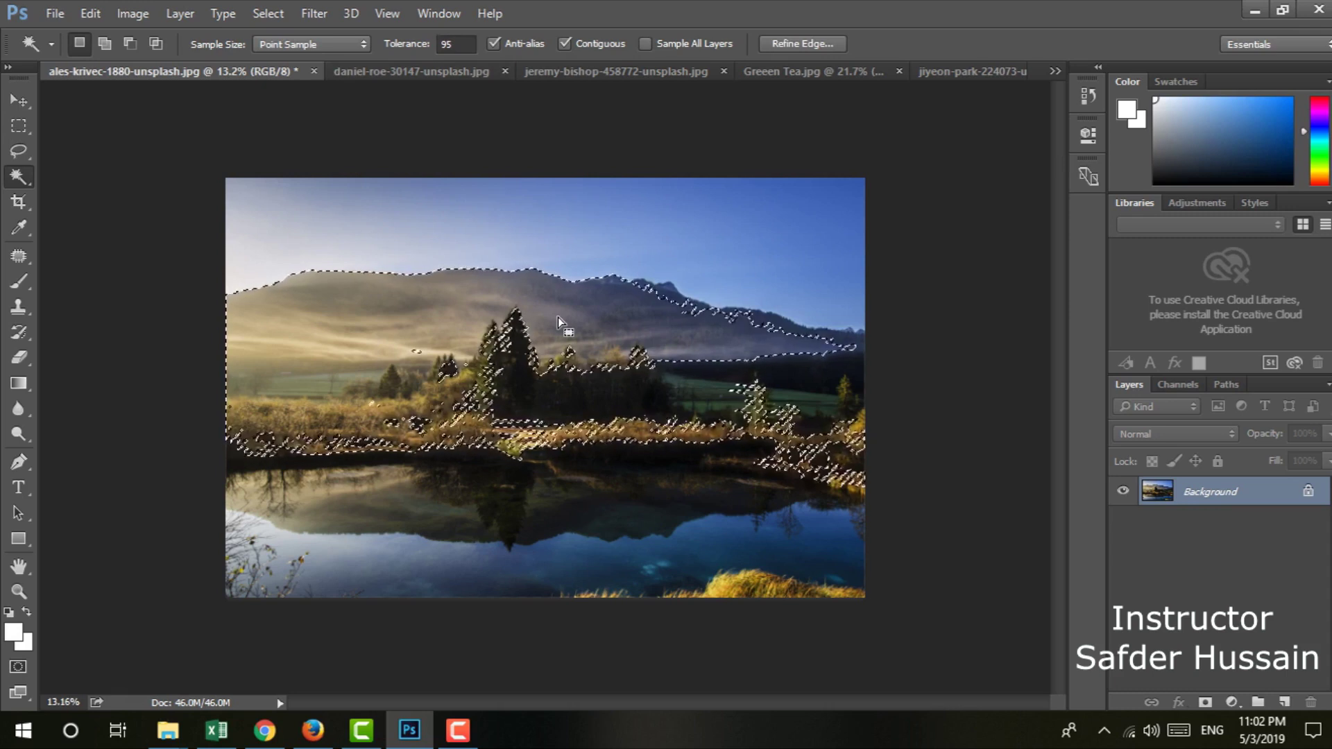
pyautogui.hotkey('ctrl', 'd')
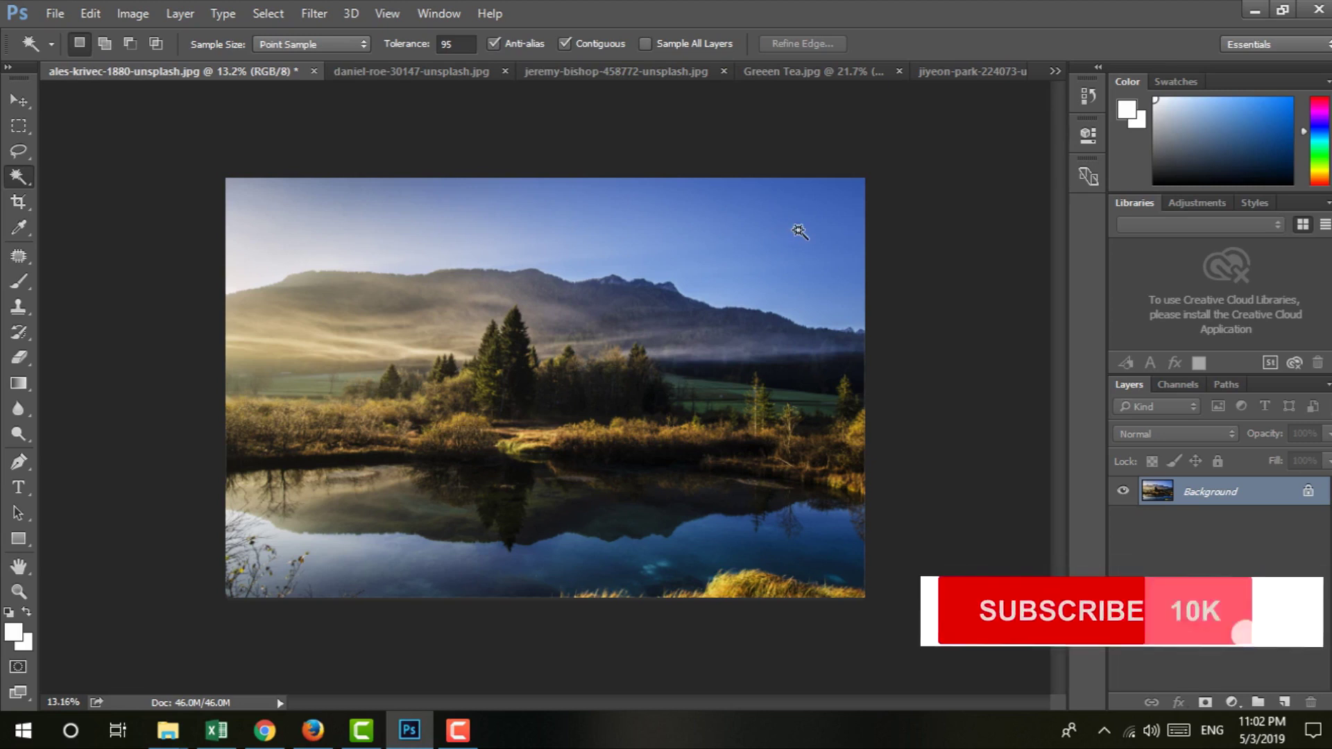
pyautogui.click(830, 241)
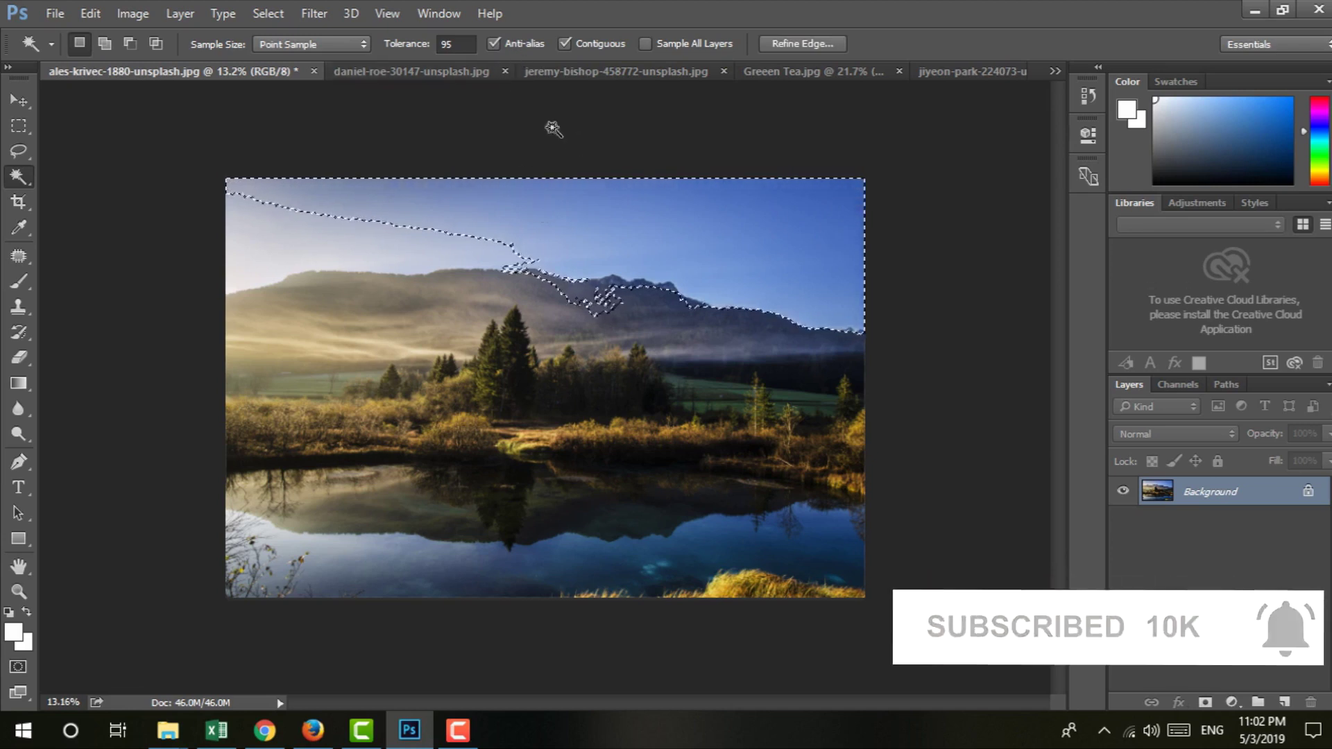
pyautogui.click(663, 157)
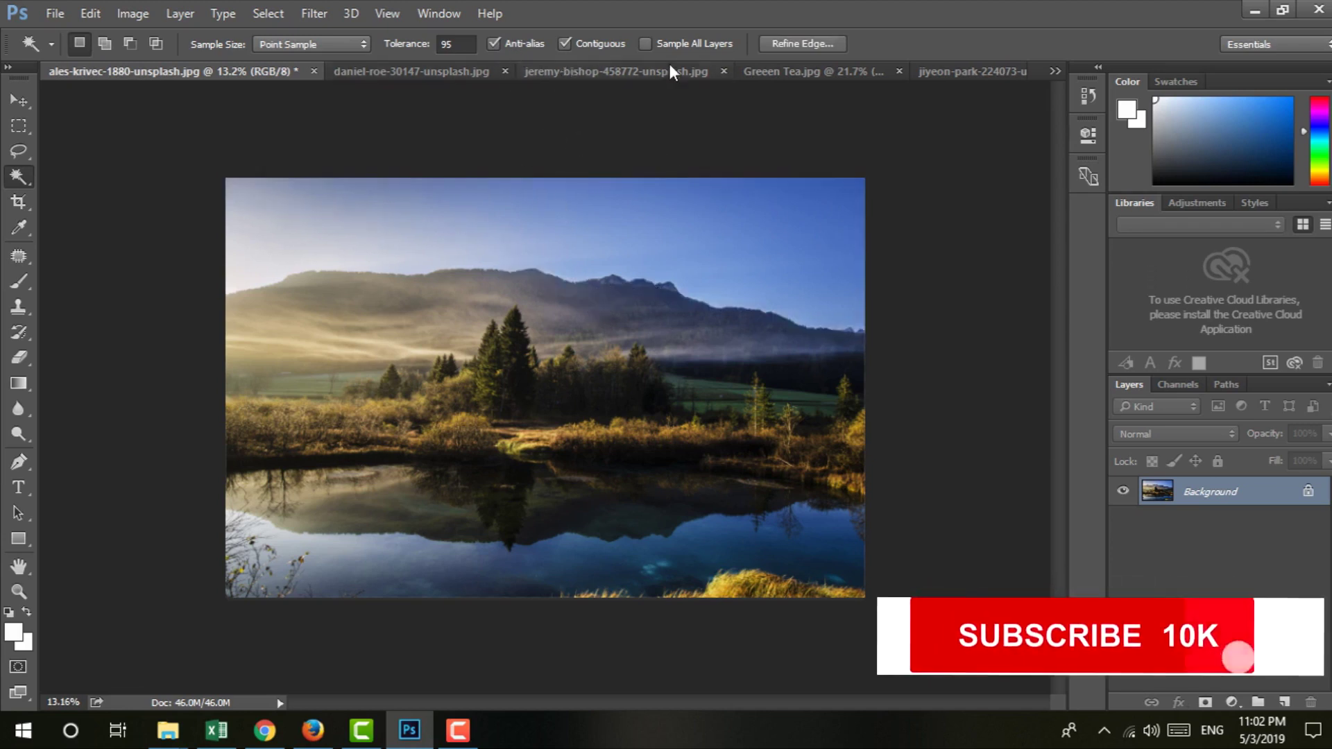
pyautogui.click(565, 43)
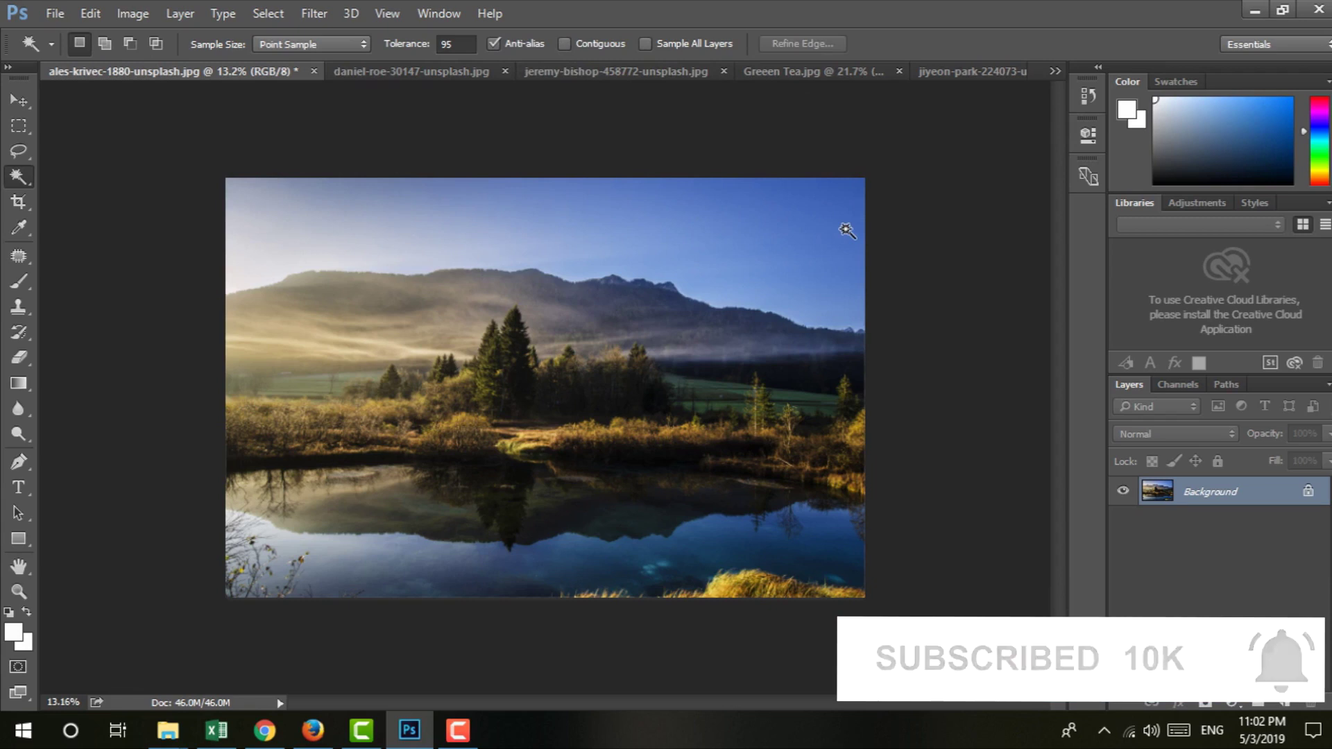
pyautogui.click(846, 230)
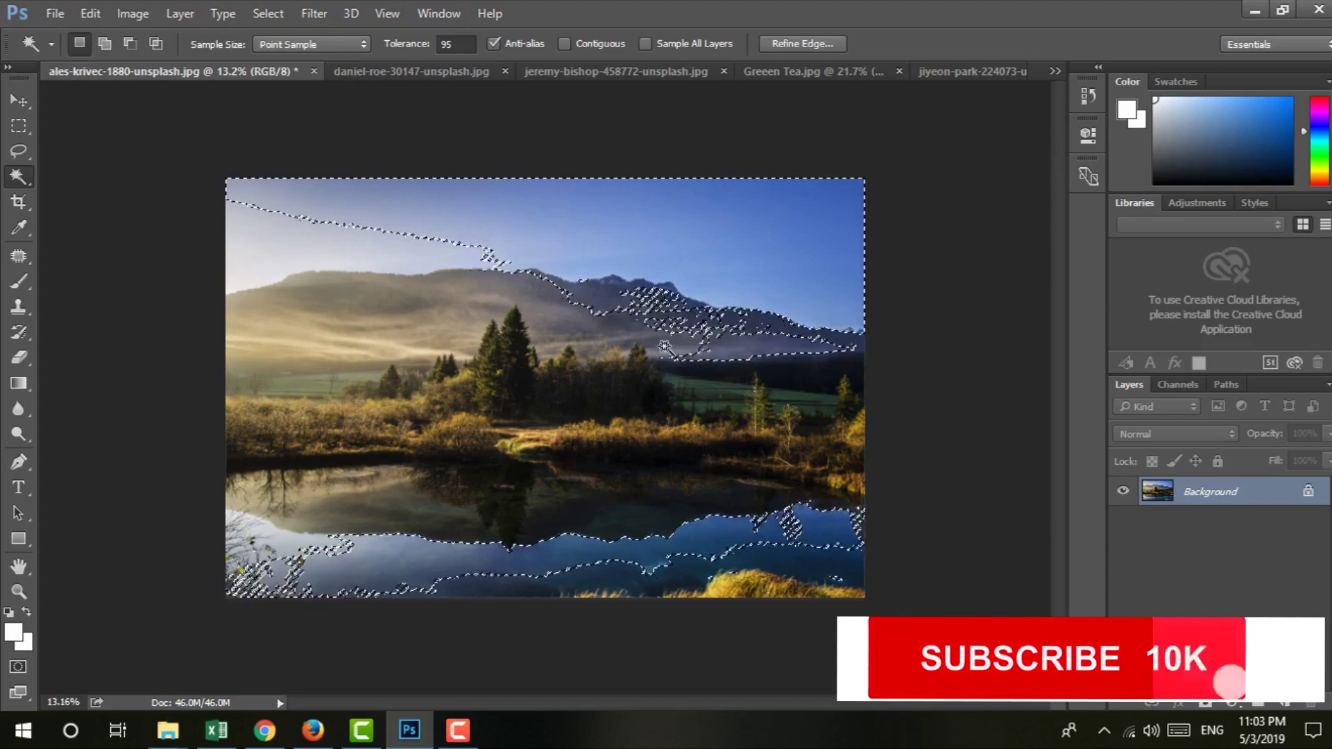
pyautogui.hotkey('ctrl', 'd')
pyautogui.click(568, 45)
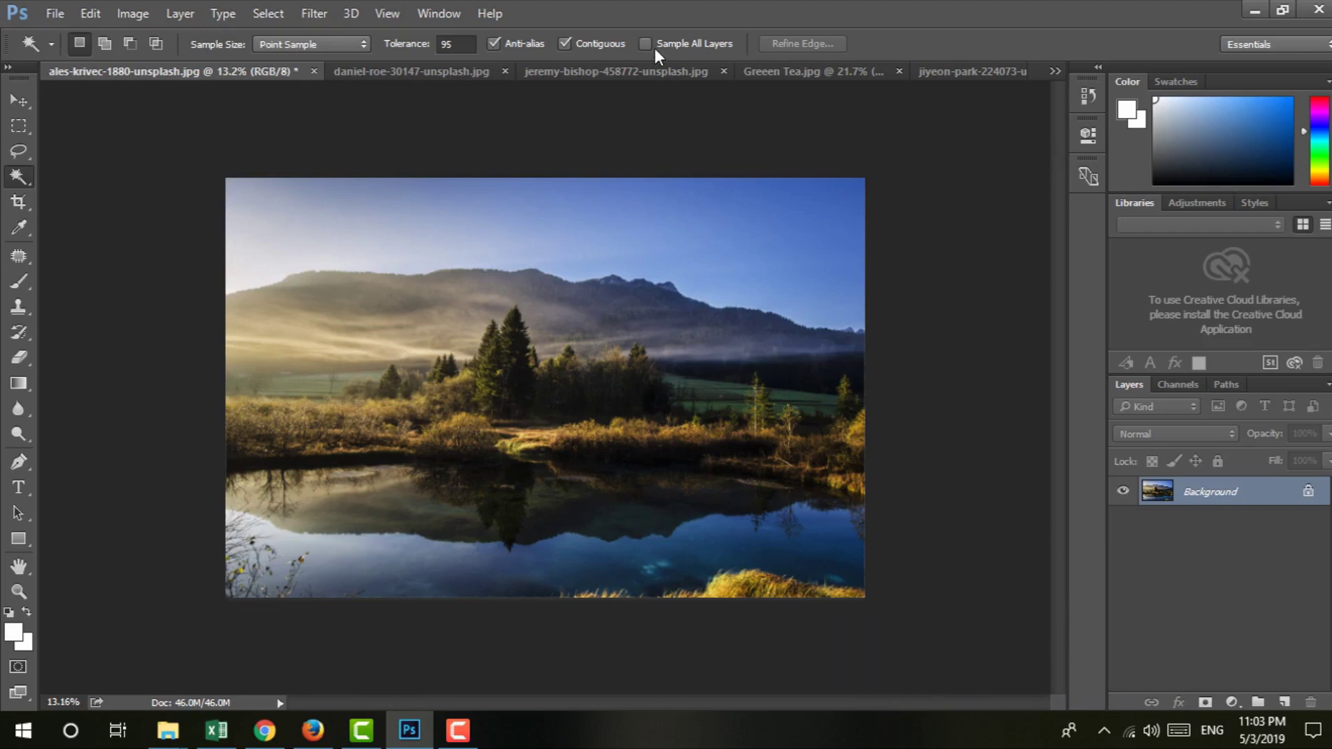
# Add an empty Layer 1, toggle the Background's visibility off and on, and deselect
pyautogui.click(1285, 702)
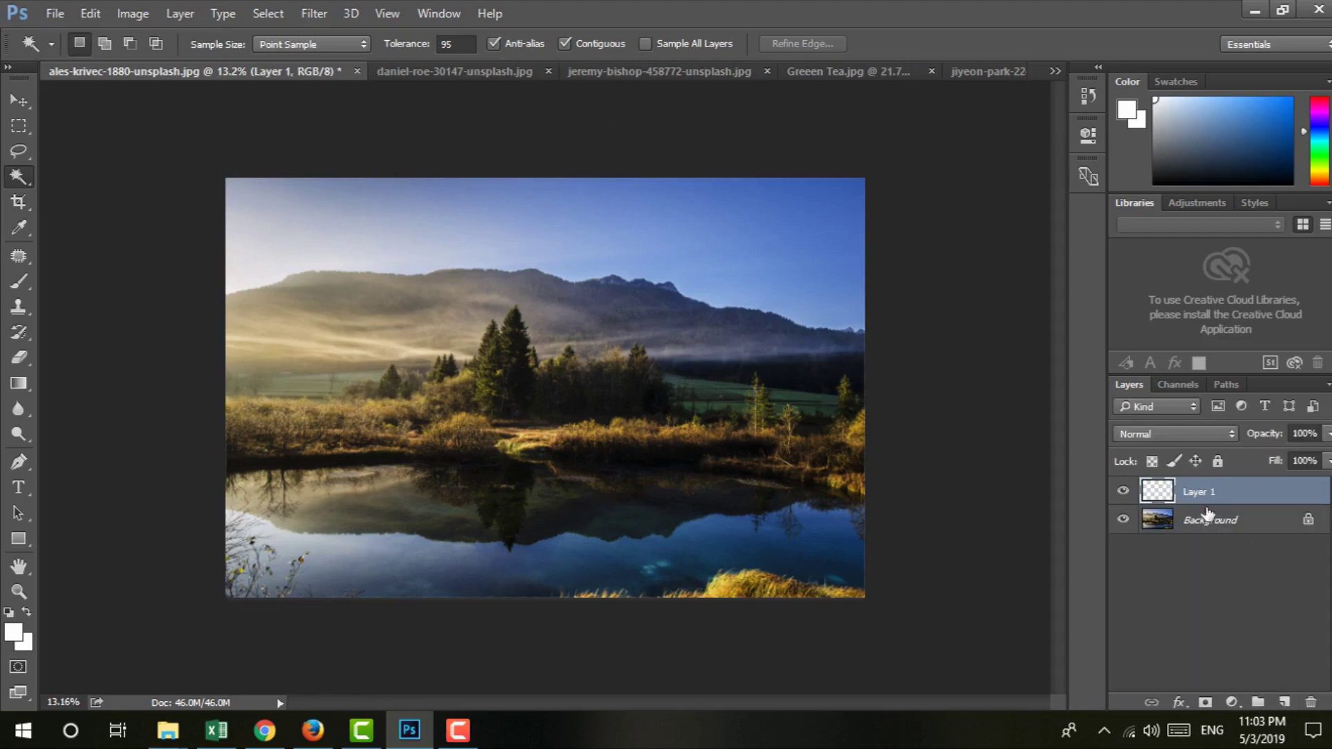
pyautogui.click(853, 205)
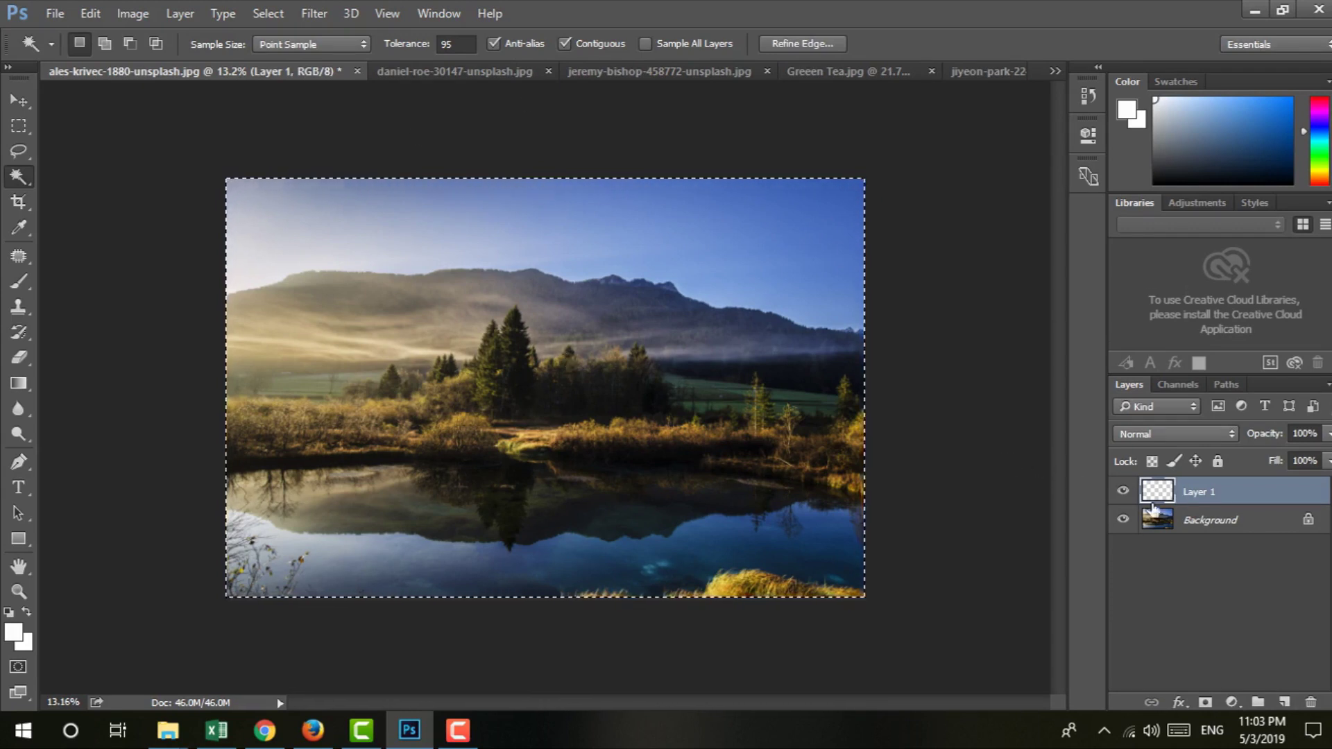
pyautogui.click(1122, 522)
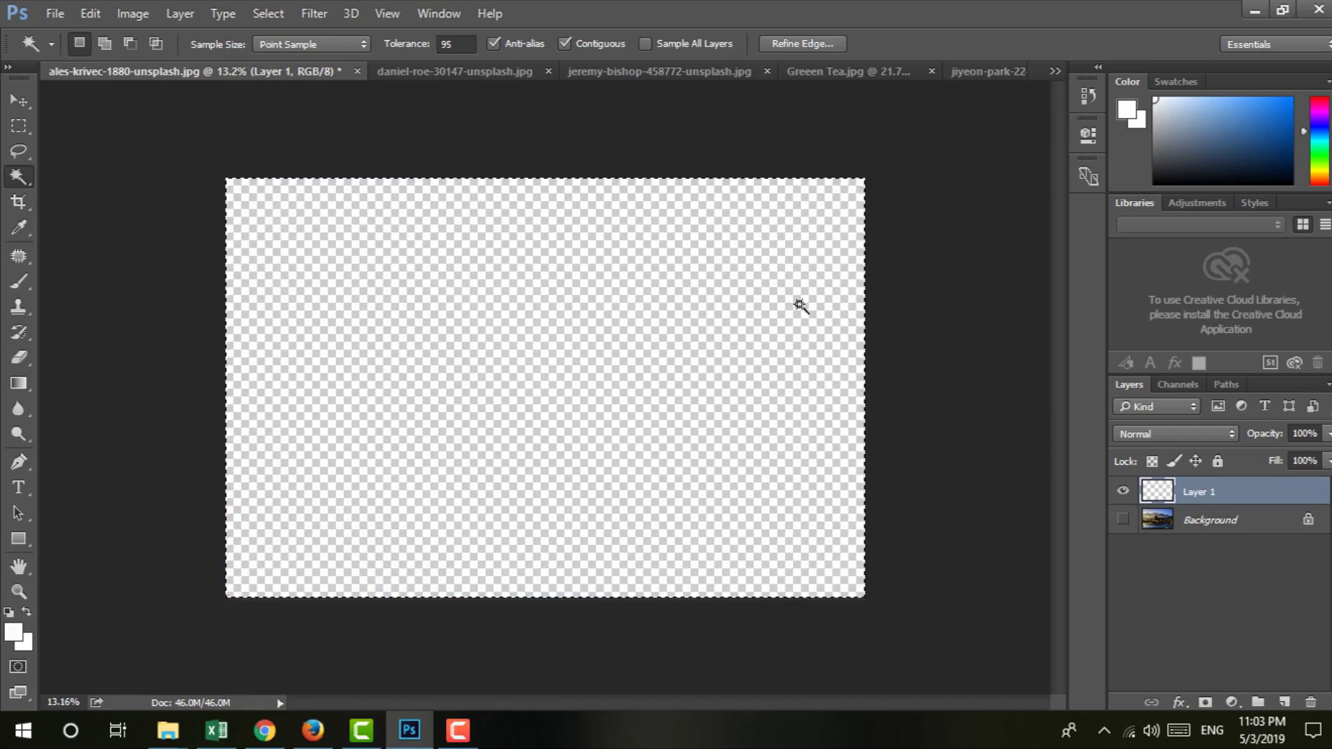
pyautogui.click(1123, 520)
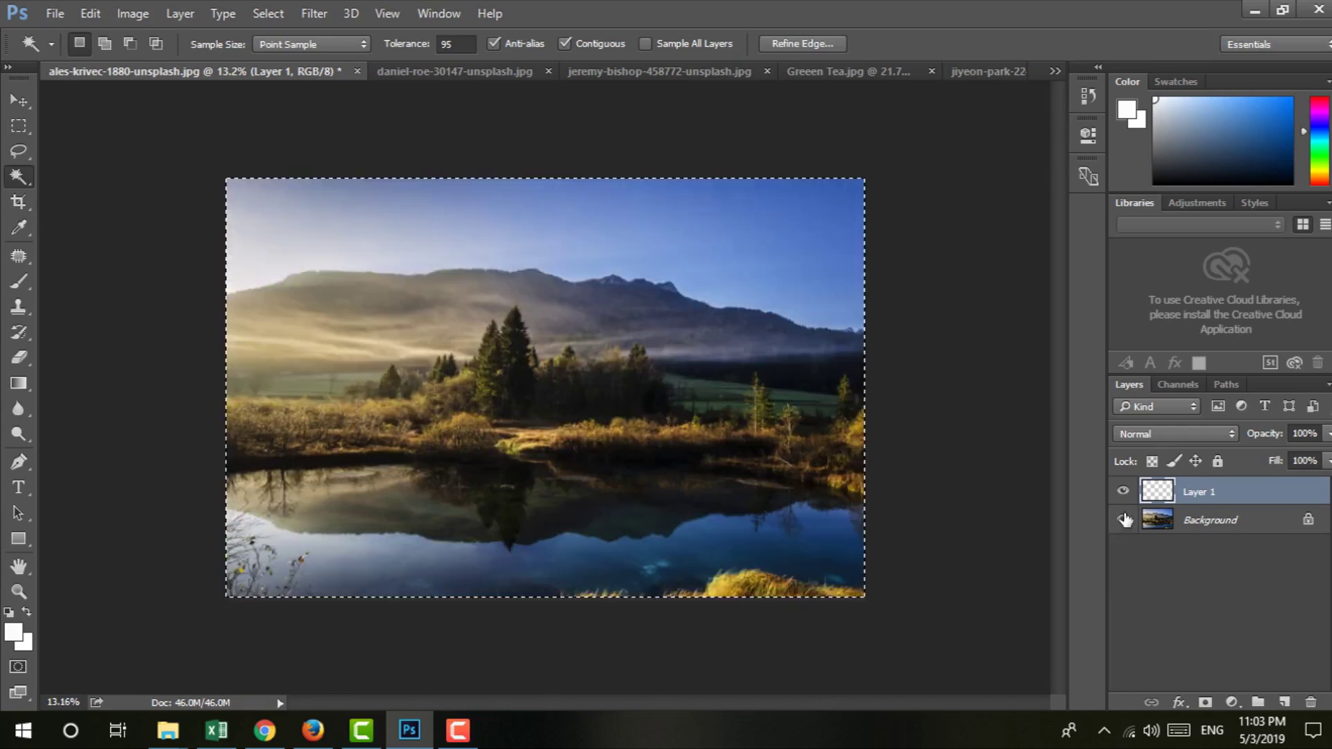
pyautogui.hotkey('ctrl', 'd')
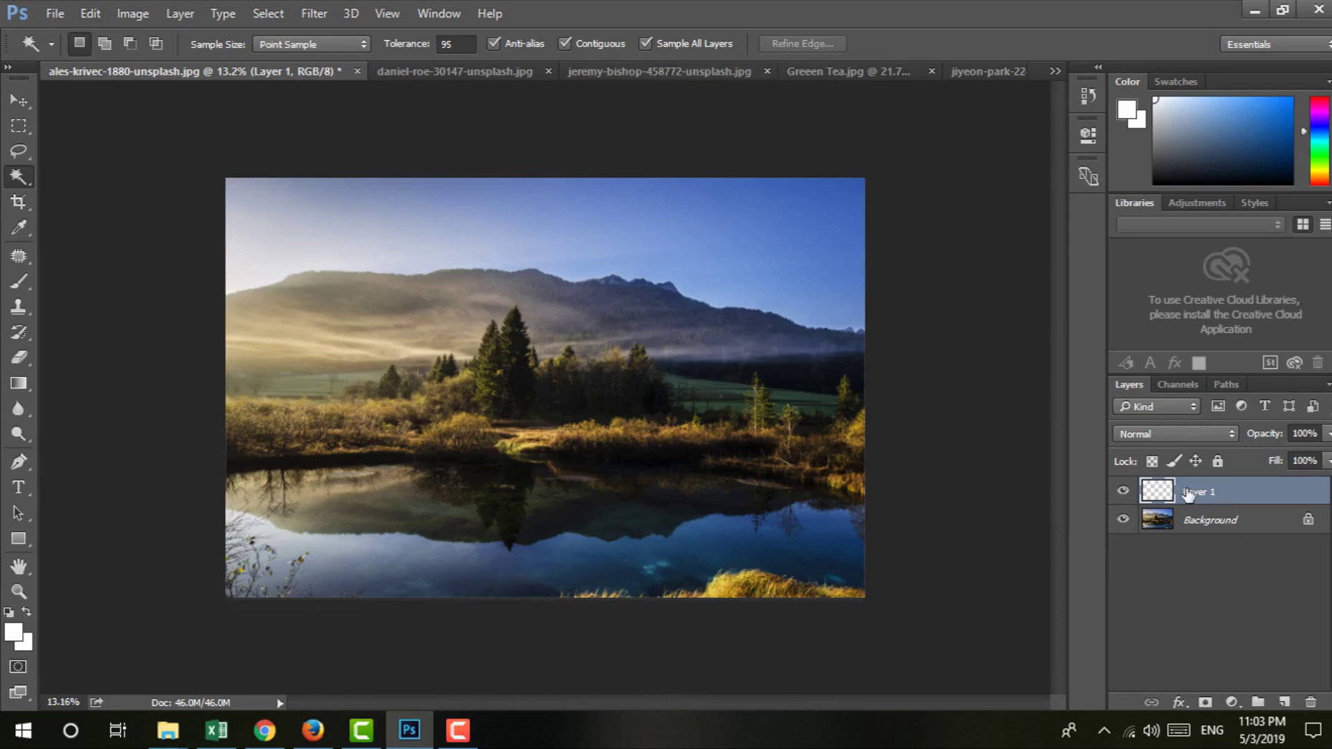
# Select sky areas through the empty layer, then clear them and set tolerance to 32
pyautogui.click(853, 206)
pyautogui.keyDown('shift'); pyautogui.click(236, 181); pyautogui.keyUp('shift')
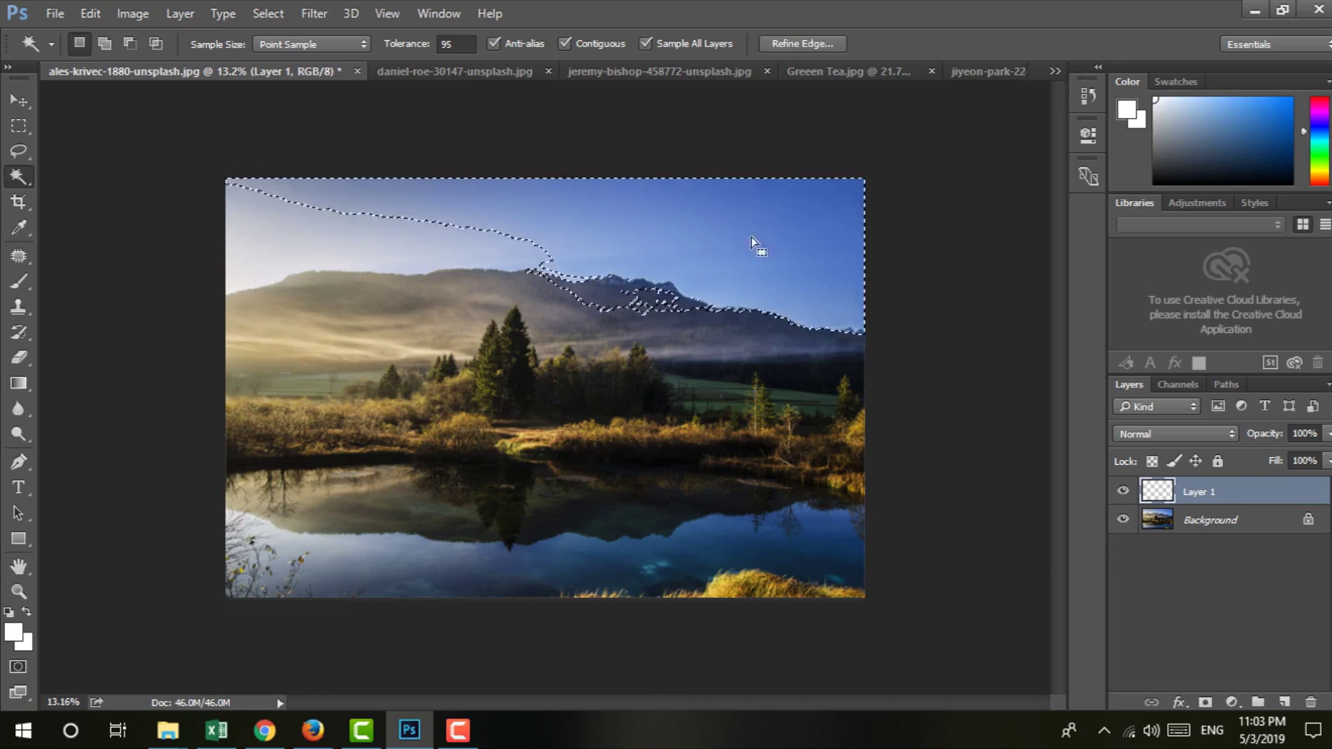
pyautogui.click(456, 43)
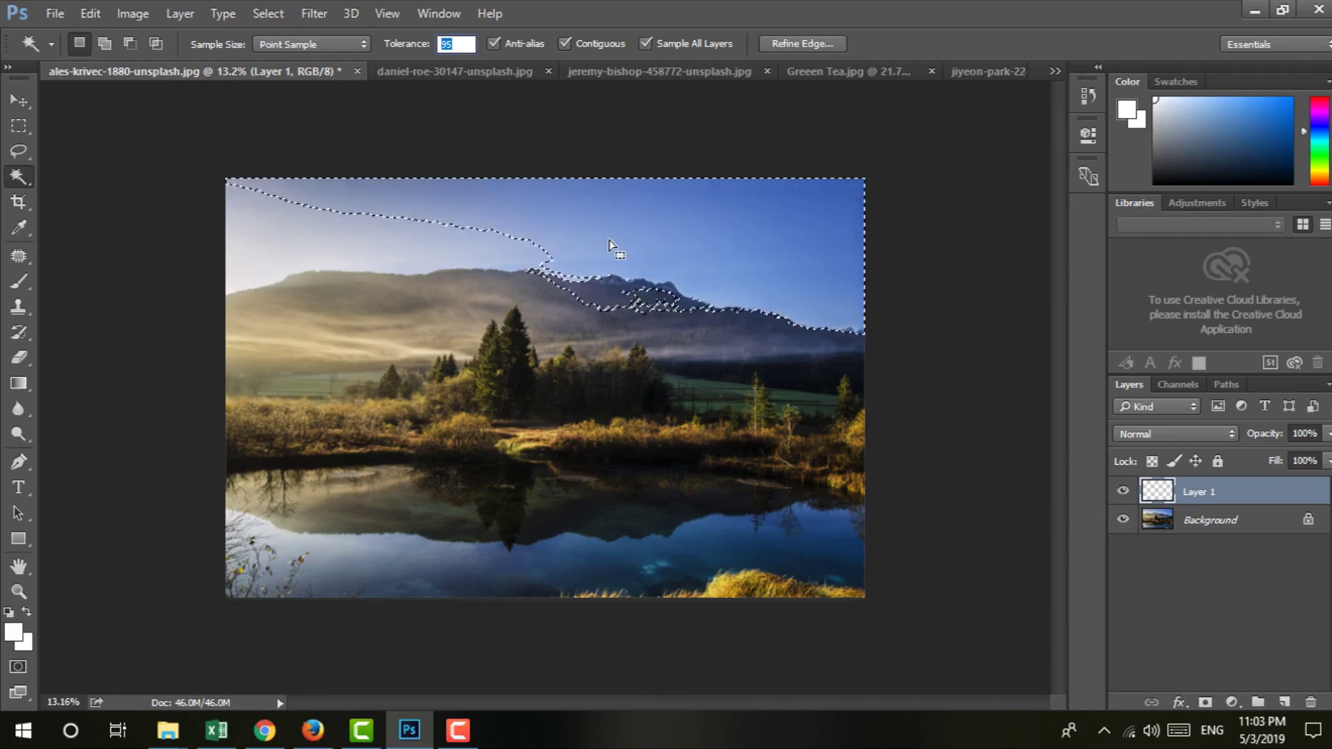
pyautogui.hotkey('ctrl', 'd')
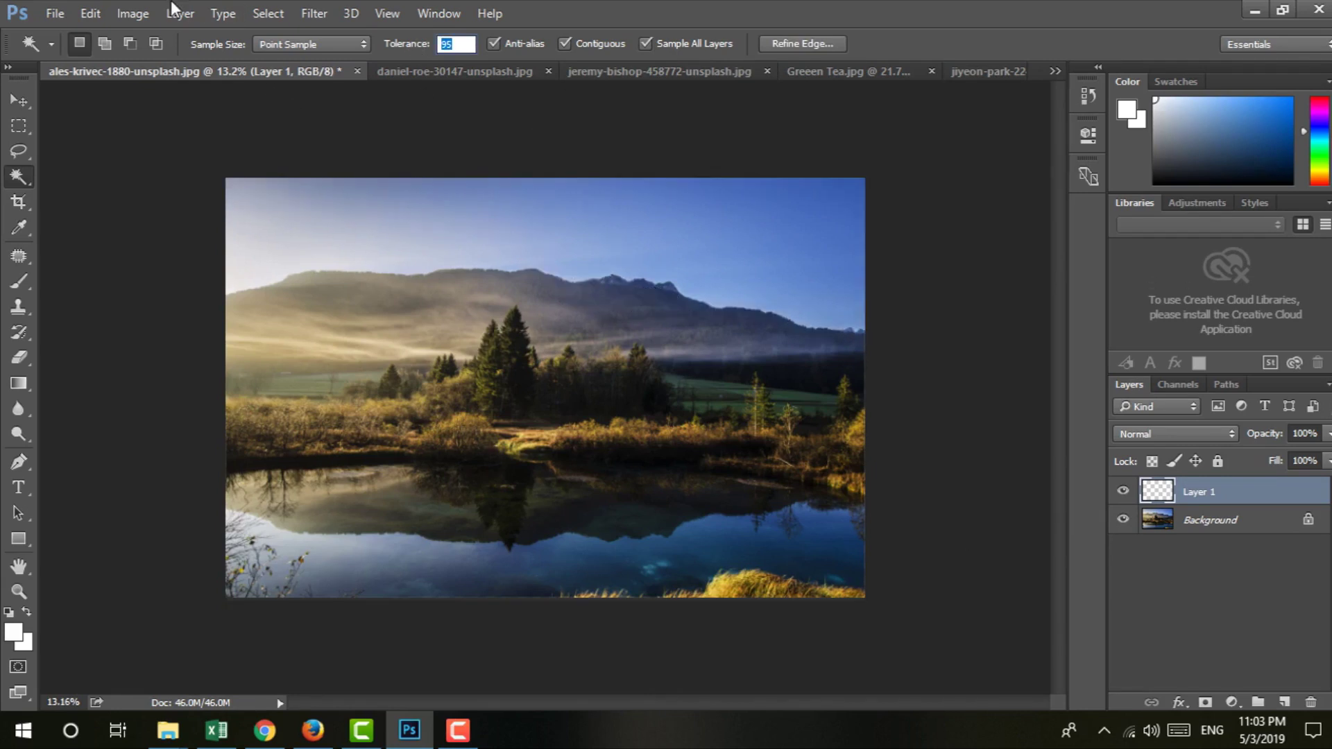
pyautogui.write('32')
pyautogui.click(283, 43)
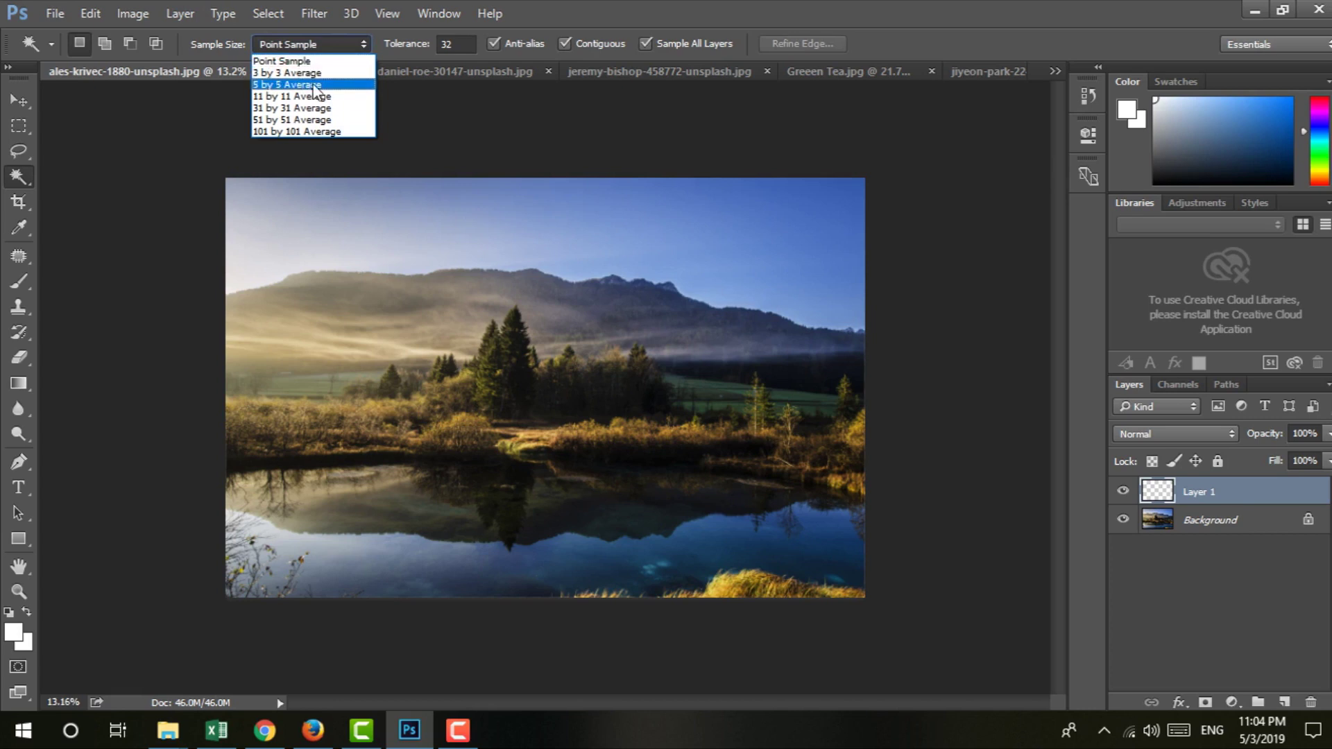
# Select the sky using a 101 by 101 Average sample, then clear it
pyautogui.click(308, 132)
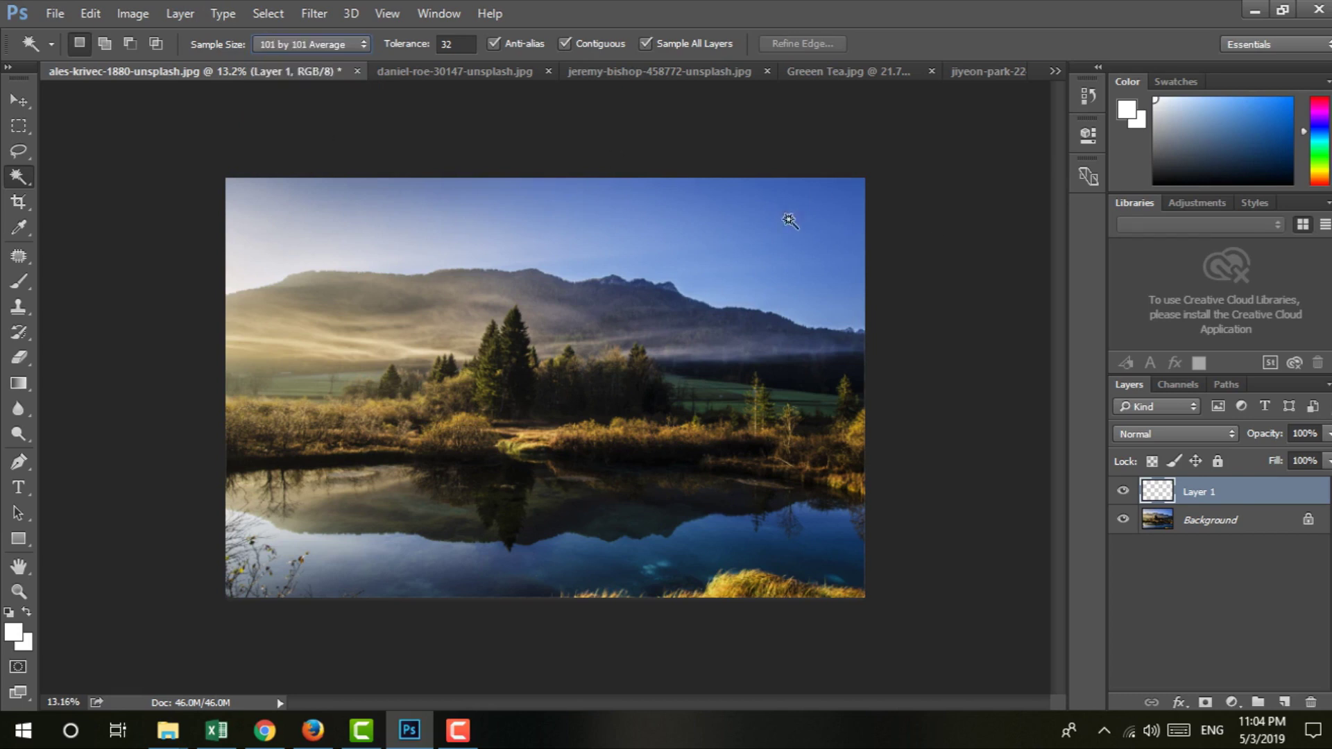
pyautogui.click(831, 209)
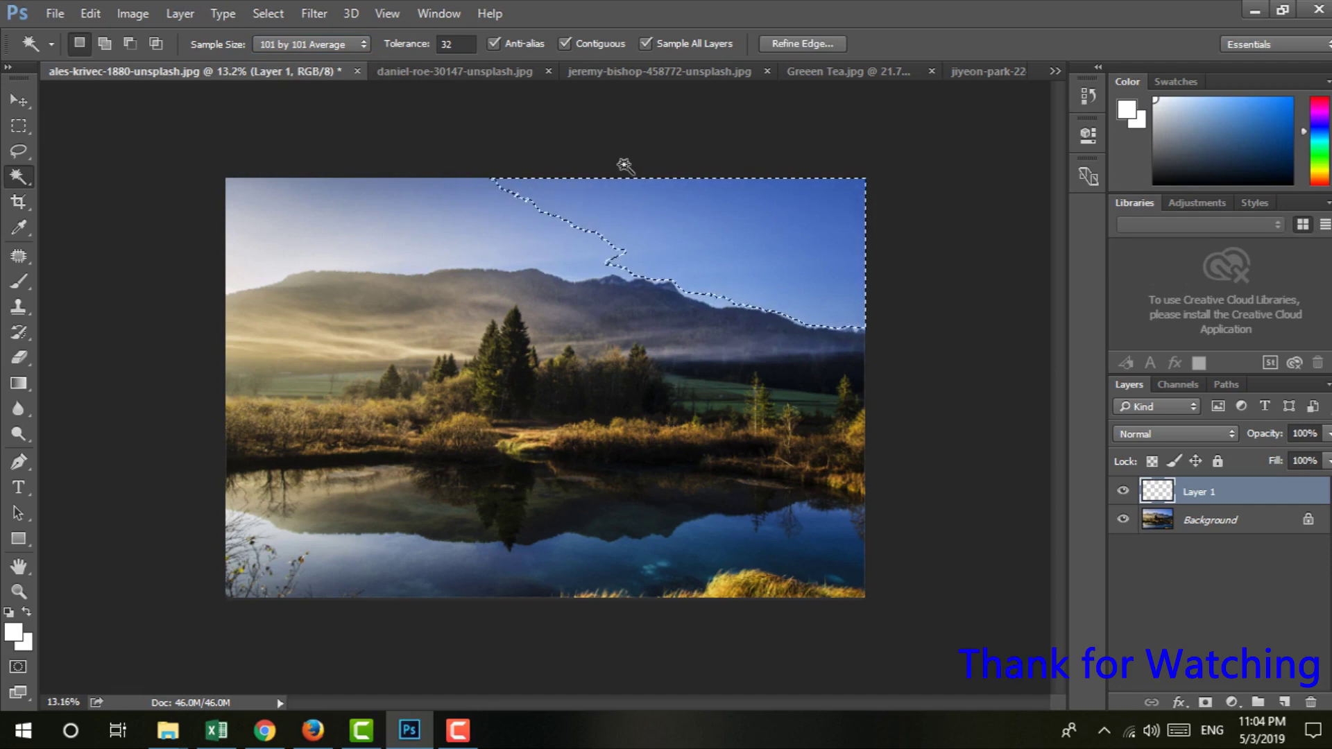
pyautogui.click(625, 166)
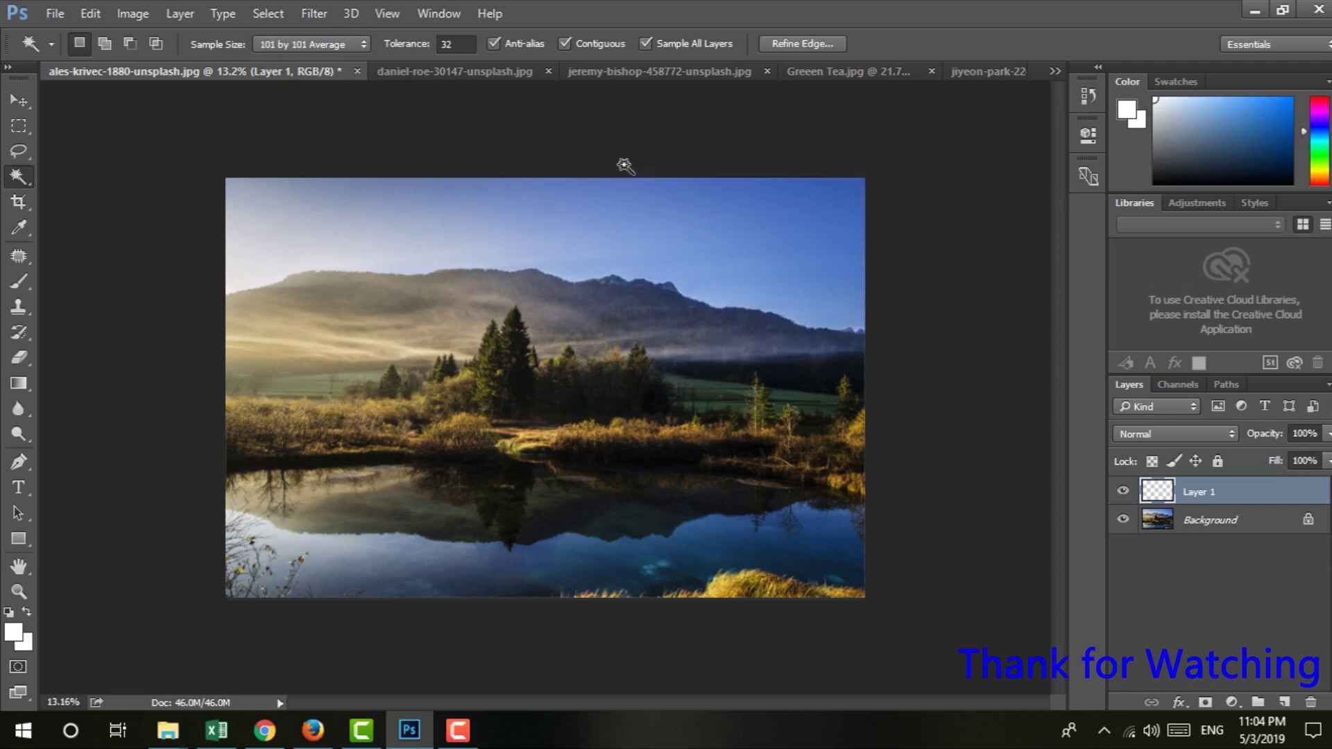
# Select the upper-right sky with a 3 by 3 Average sample, then deselect
pyautogui.click(353, 46)
pyautogui.click(302, 67)
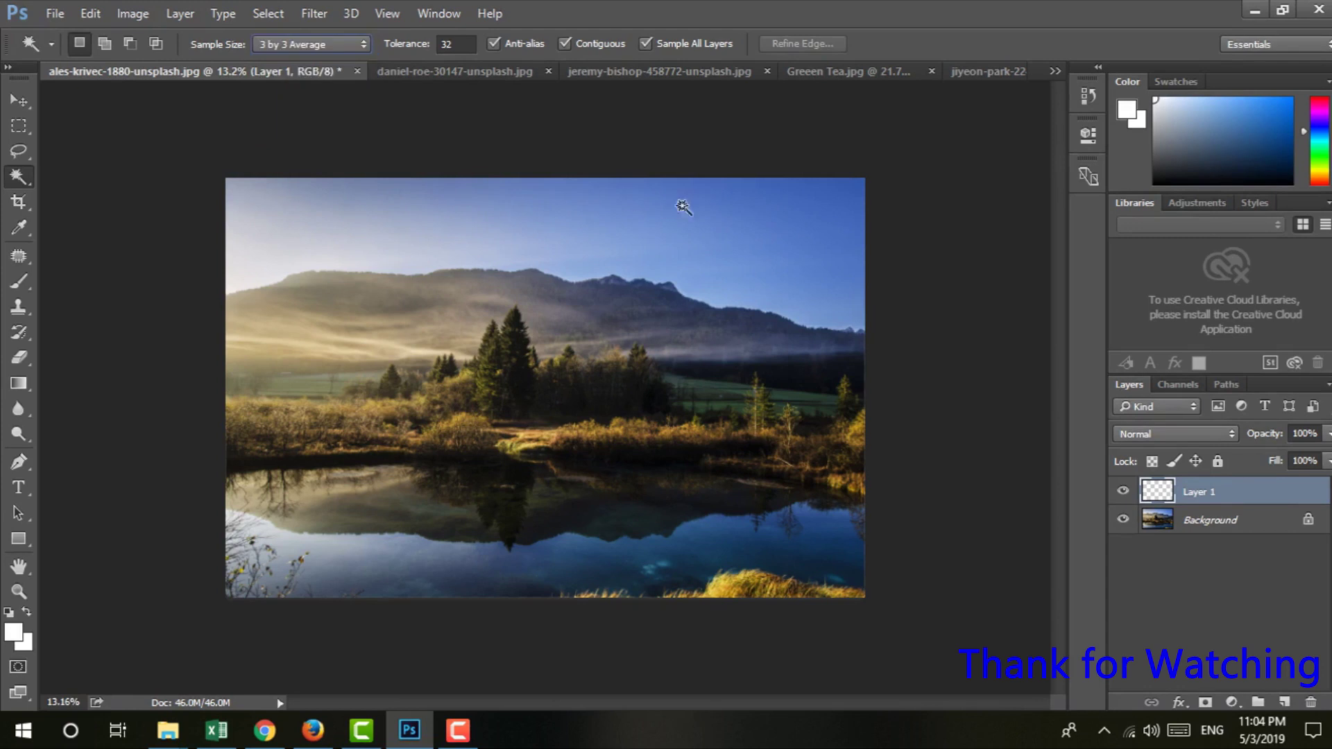
pyautogui.click(771, 212)
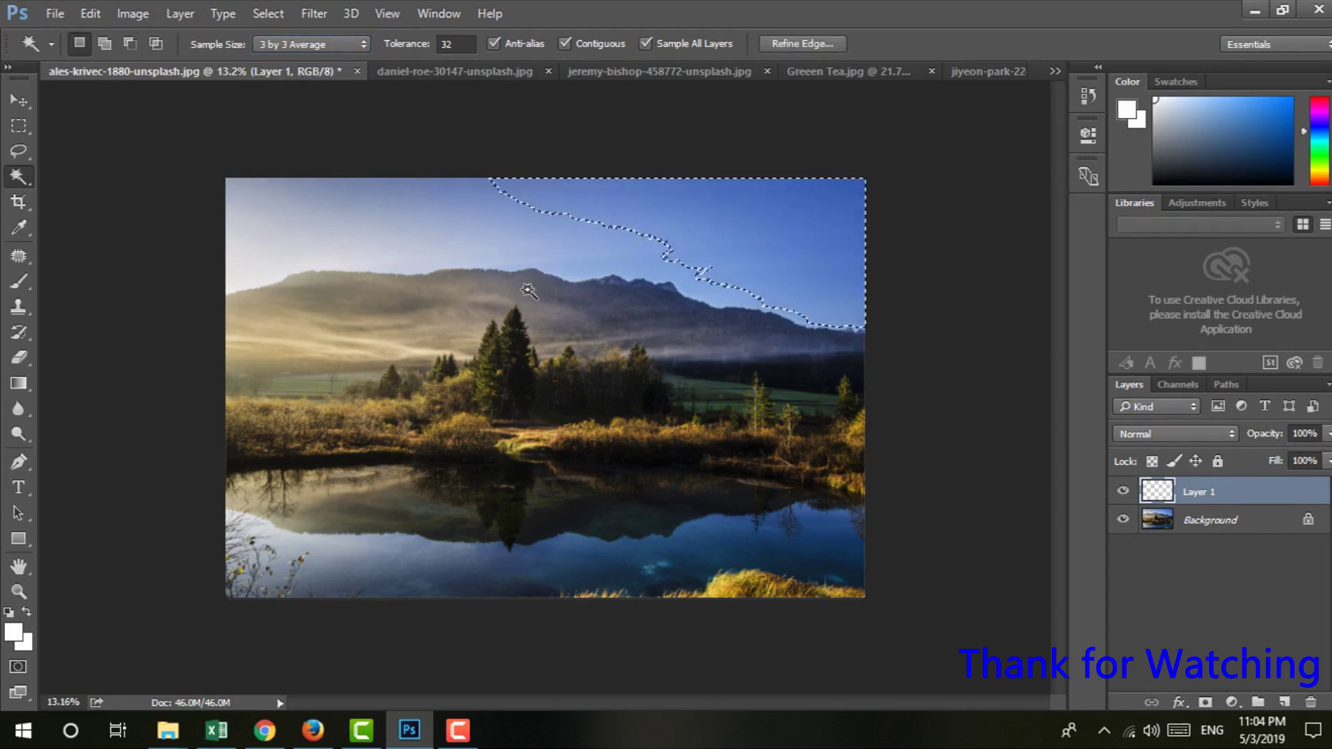
pyautogui.hotkey('ctrl', 'd')
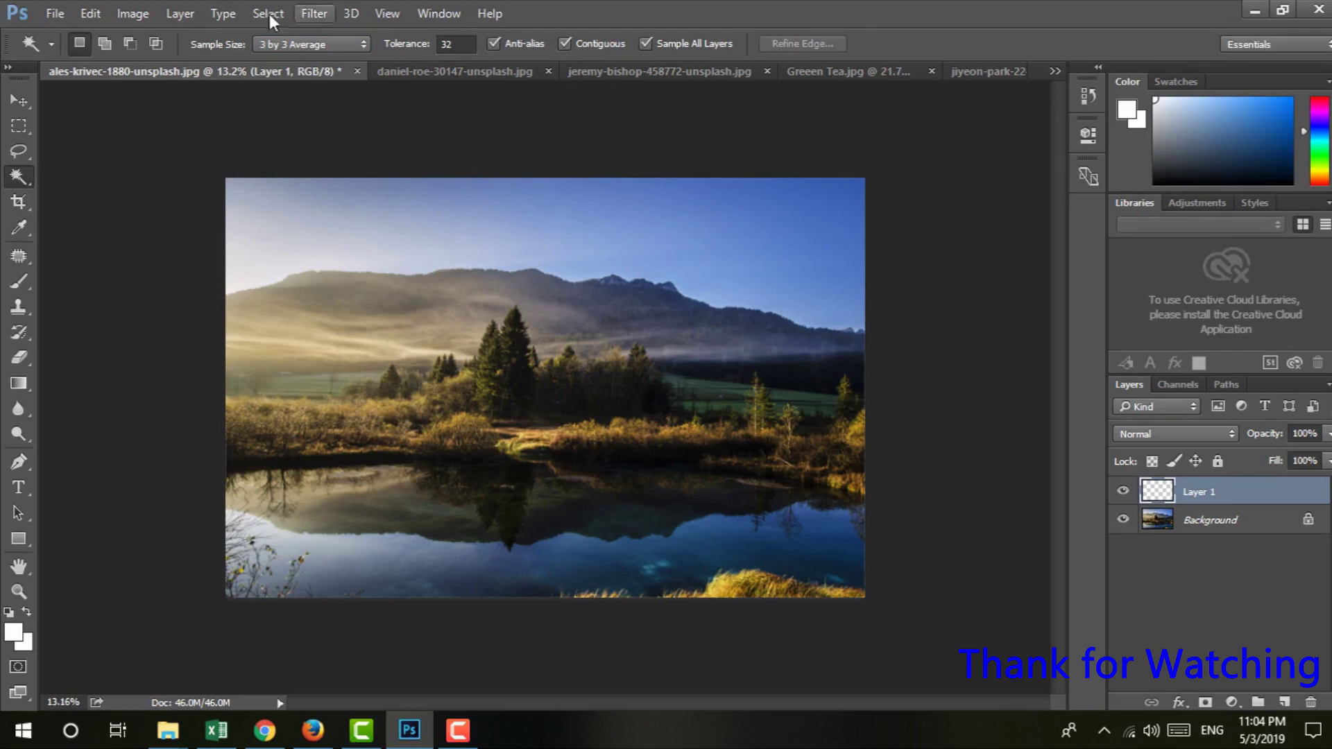